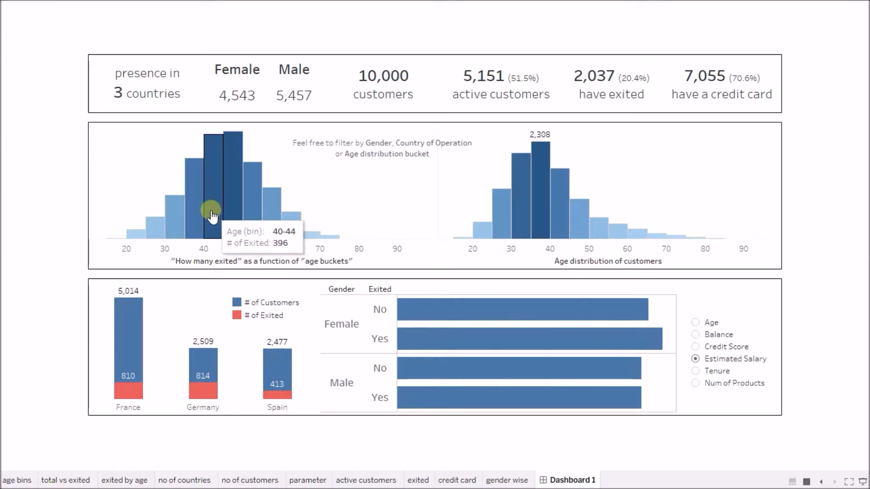
# - Inspect the 40-44 and 45-49 age bars in the exited-by-age histogram, and clear the selection
pyautogui.moveTo(211, 216); pyautogui.dragTo(229, 213)
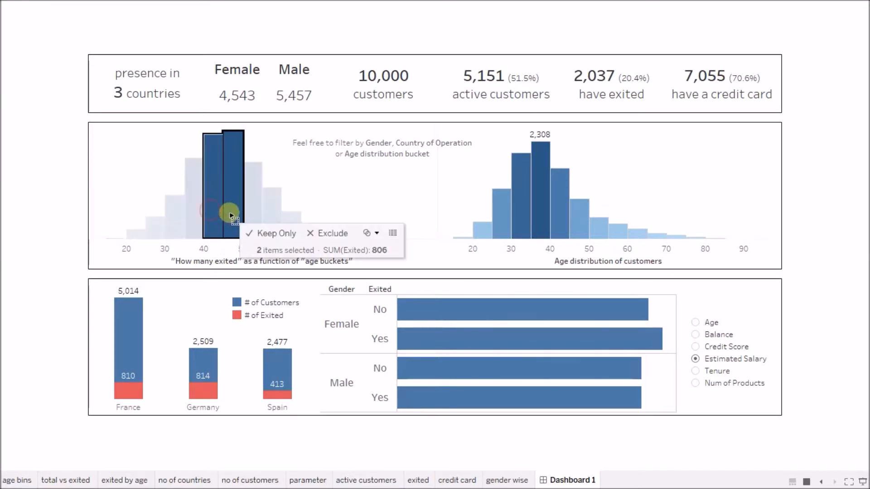
pyautogui.moveTo(214, 182)
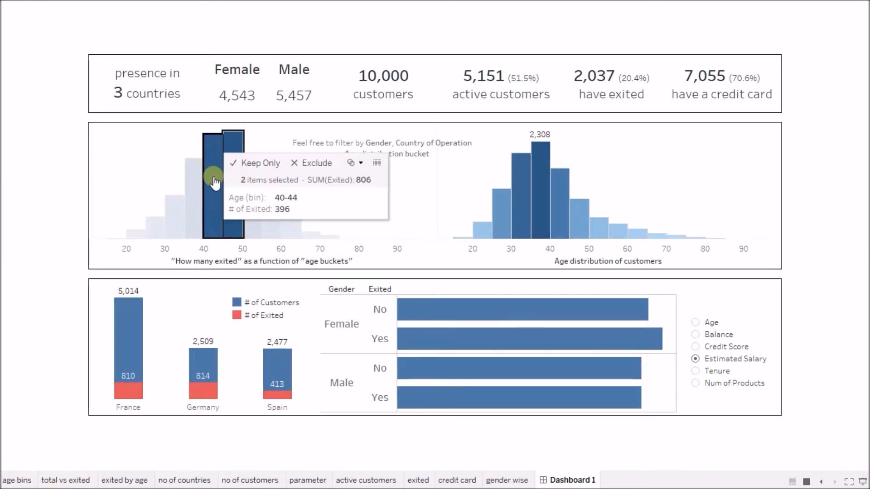
pyautogui.keyDown('ctrl'); pyautogui.click(221, 228); pyautogui.keyUp('ctrl')
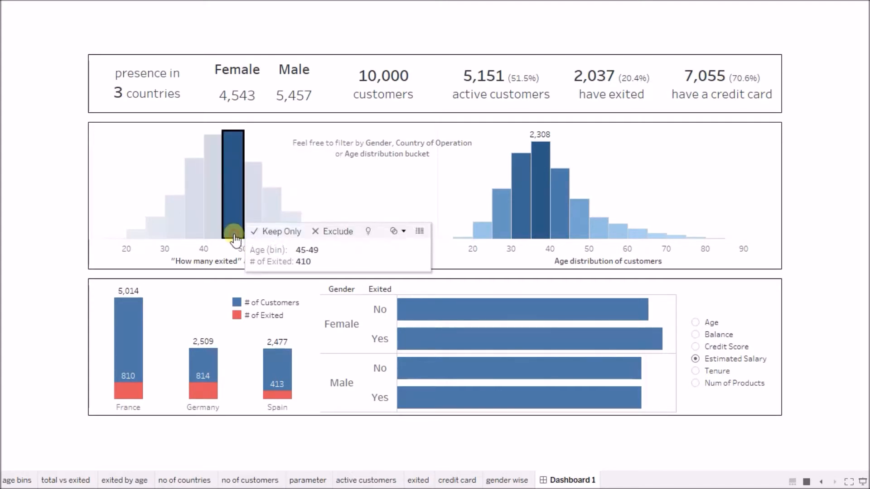
pyautogui.click(221, 228)
pyautogui.click(221, 228)
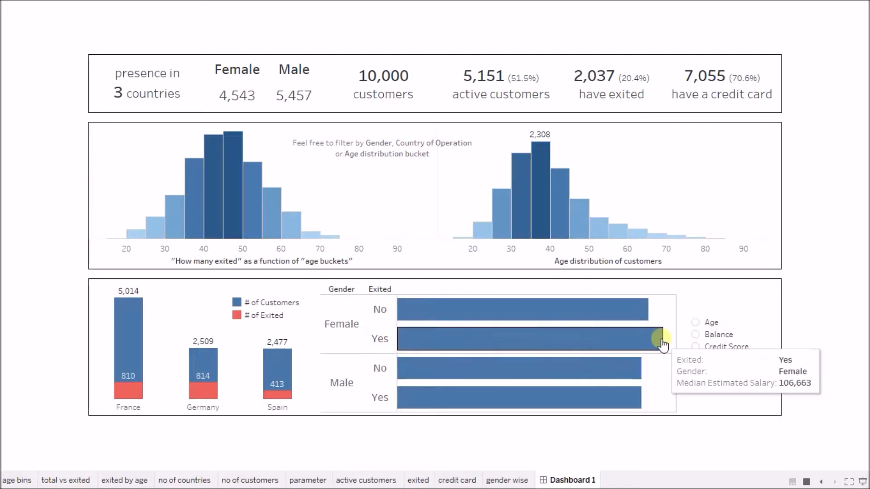
# - Switch the gender comparison chart to Balance, inspect the exited bars for both genders, and return it to Estimated Salary
pyautogui.click(694, 336)
pyautogui.moveTo(641, 340)
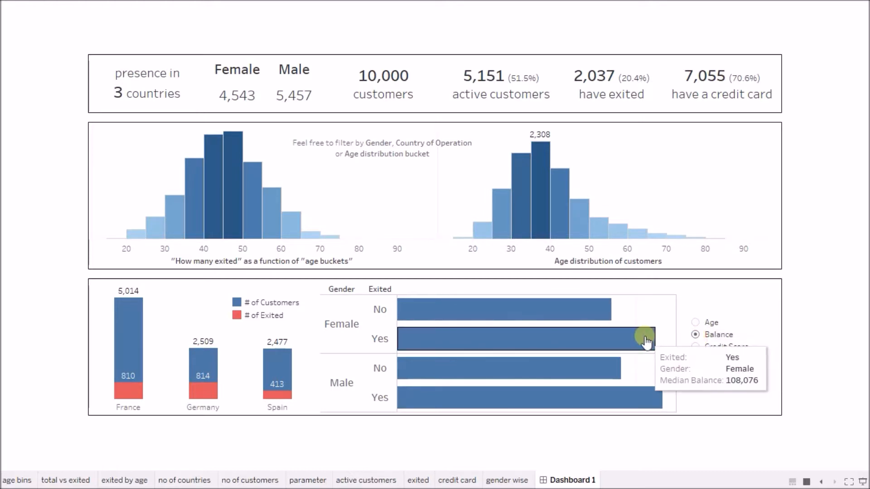
pyautogui.moveTo(636, 400)
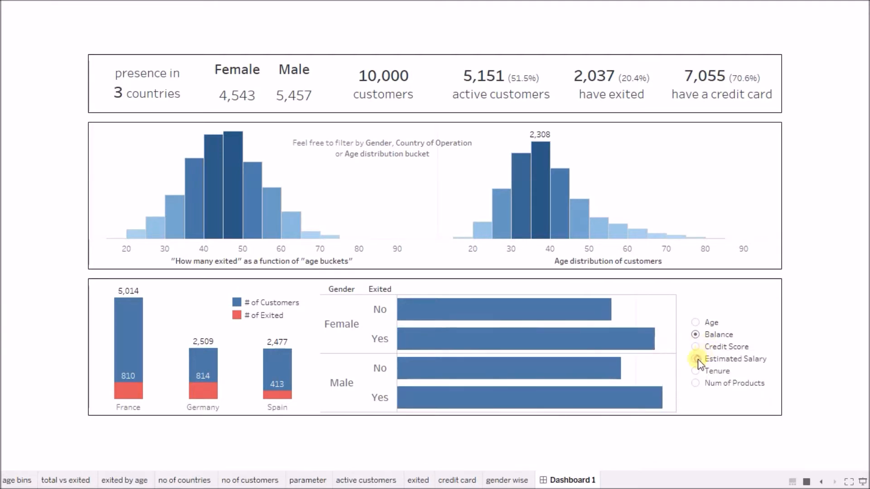
pyautogui.click(697, 359)
pyautogui.moveTo(643, 337)
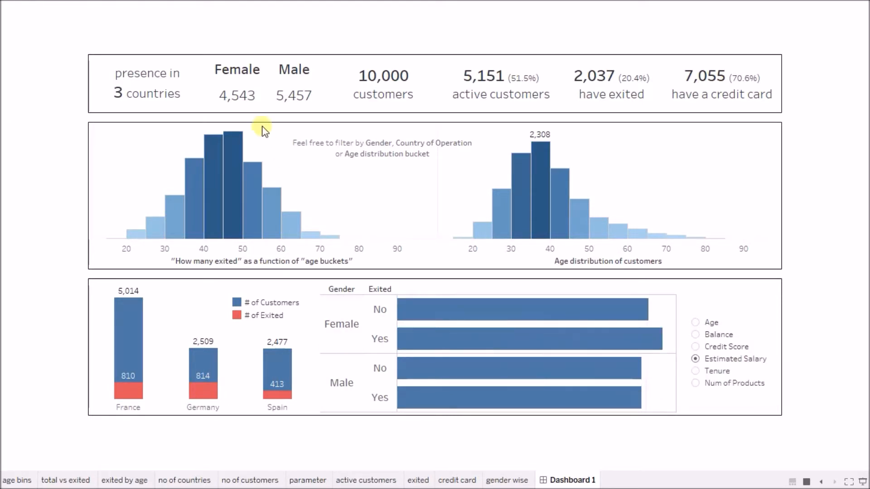
# - Filter the dashboard by Female to examine the exited percentage, and clear the filter to compare it with the overall rate
pyautogui.click(236, 78)
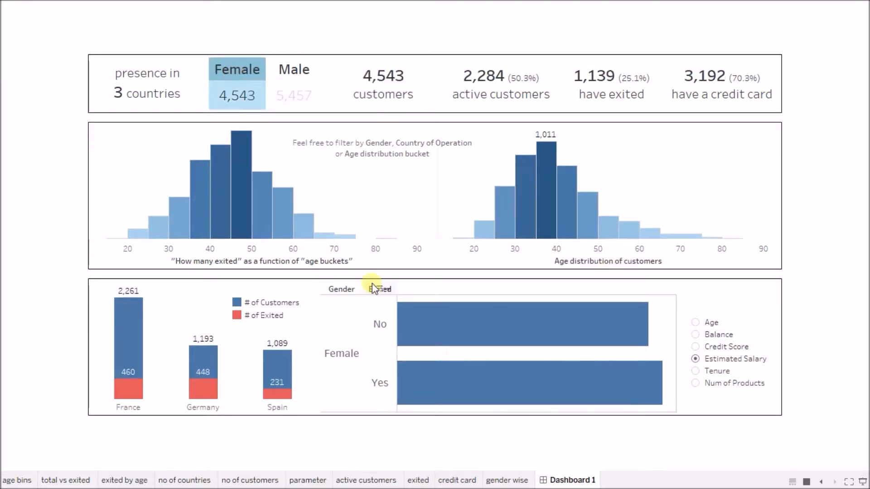
pyautogui.moveTo(518, 240)
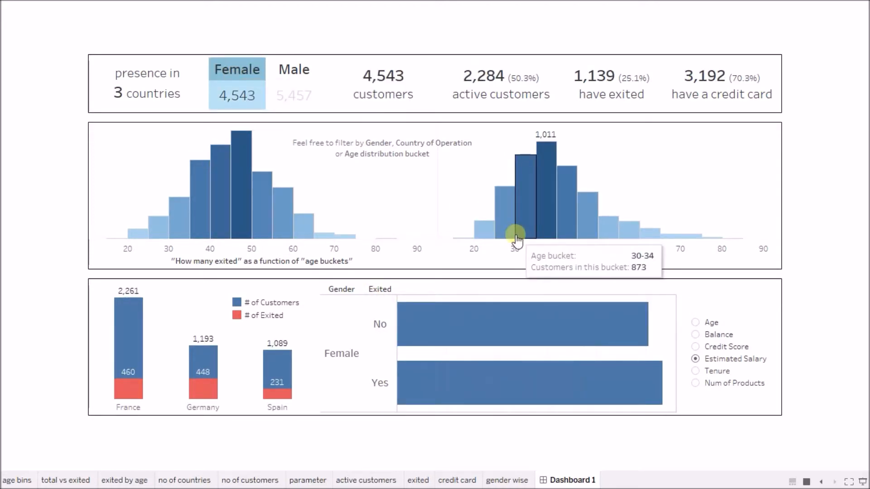
pyautogui.moveTo(643, 86)
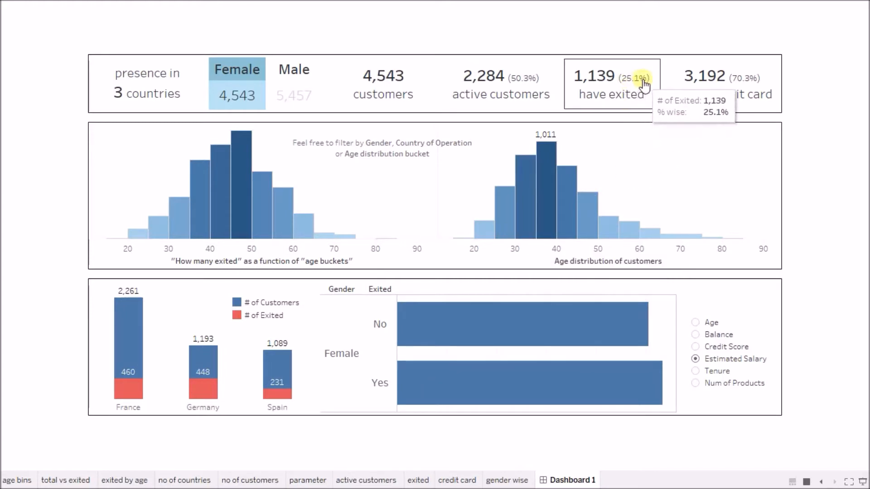
pyautogui.click(254, 74)
pyautogui.moveTo(624, 77)
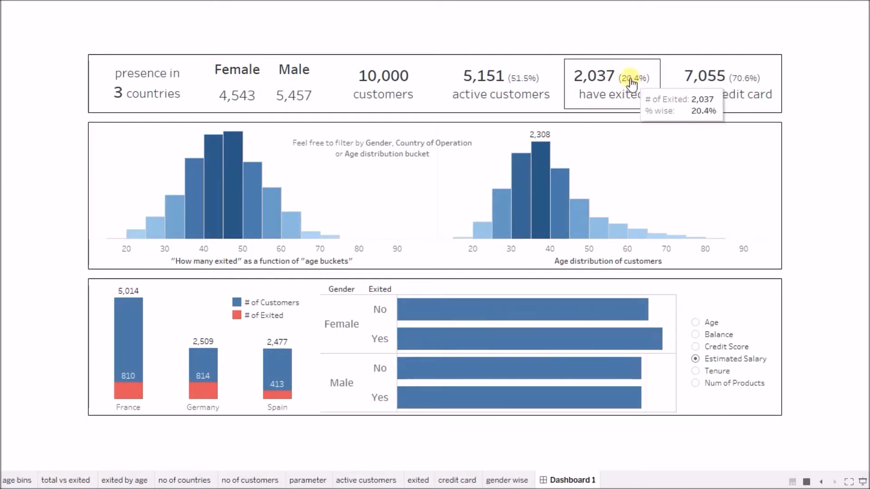
# - Filter the dashboard by Male to examine the exited percentage, and clear the filter
pyautogui.click(295, 72)
pyautogui.moveTo(624, 85)
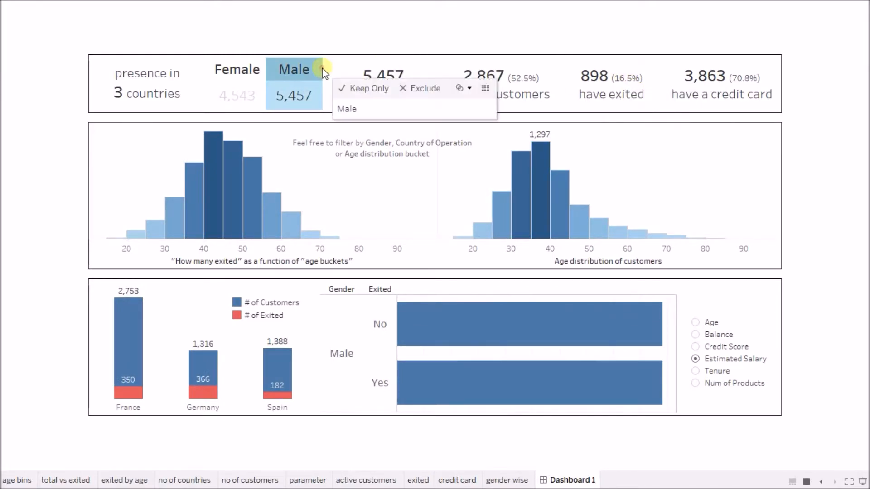
pyautogui.click(301, 68)
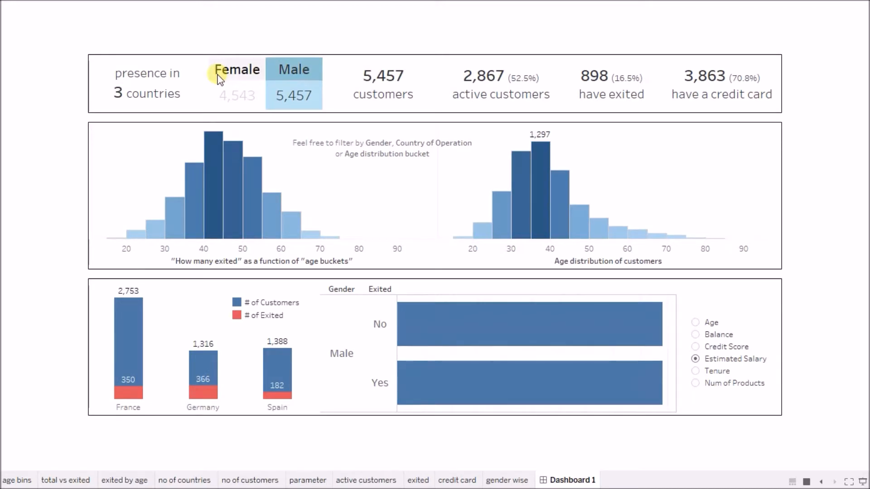
pyautogui.click(276, 67)
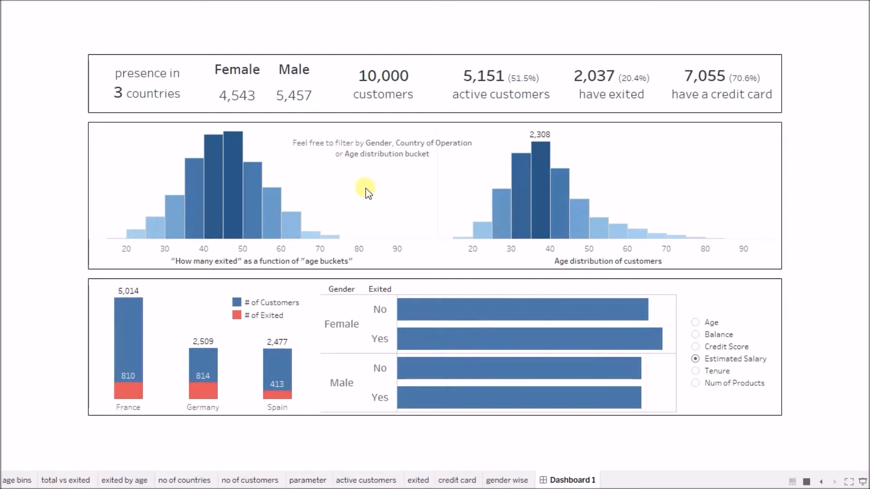
# - Filter the dashboard by the 35-39, 40-44, 45-49, 50-54 and 25-29 age buckets one at a time to compare exit rates, and clear the filter
pyautogui.moveTo(542, 196)
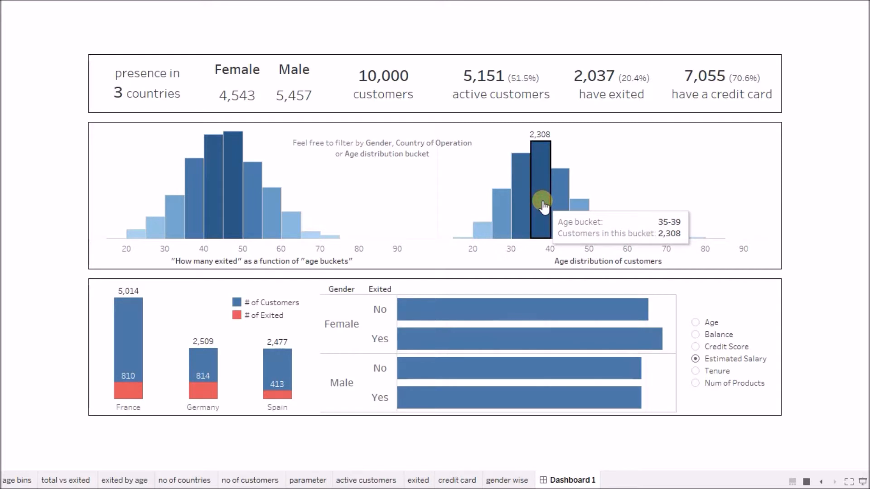
pyautogui.click(543, 205)
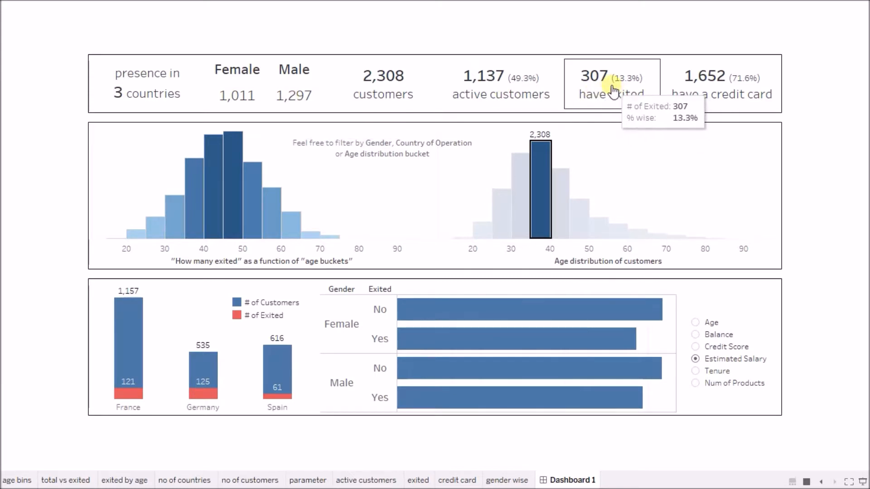
pyautogui.click(556, 201)
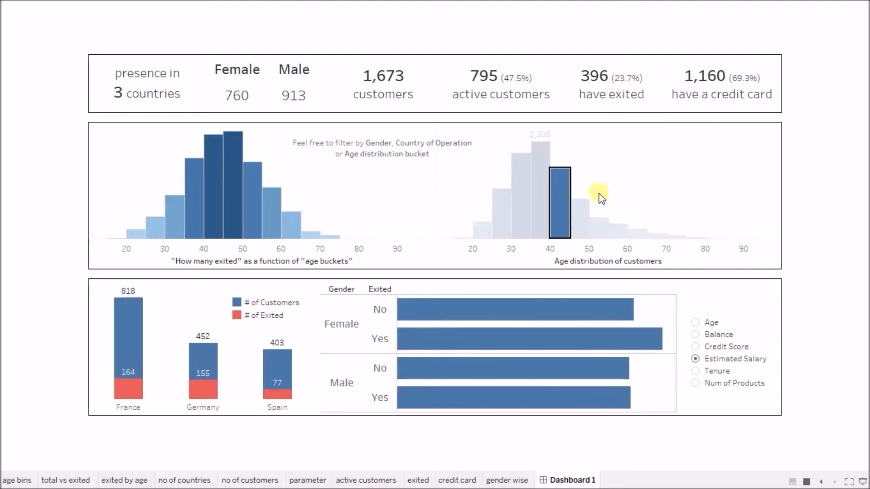
pyautogui.click(584, 225)
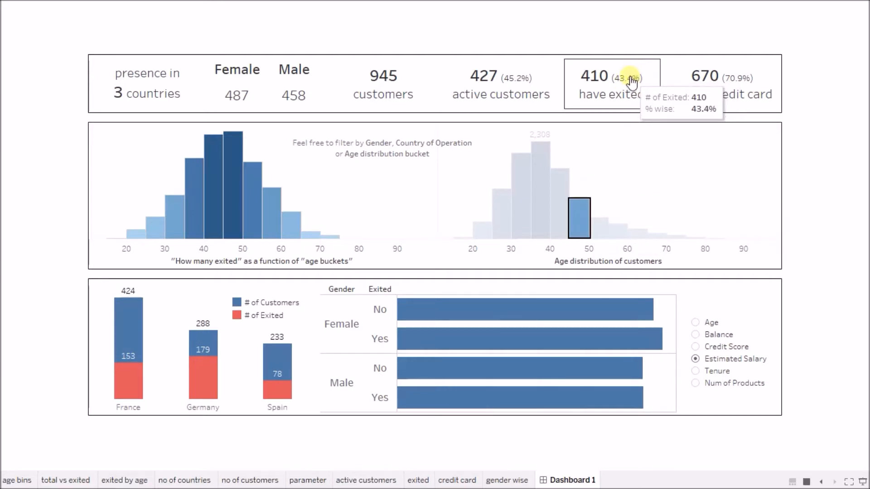
pyautogui.click(599, 229)
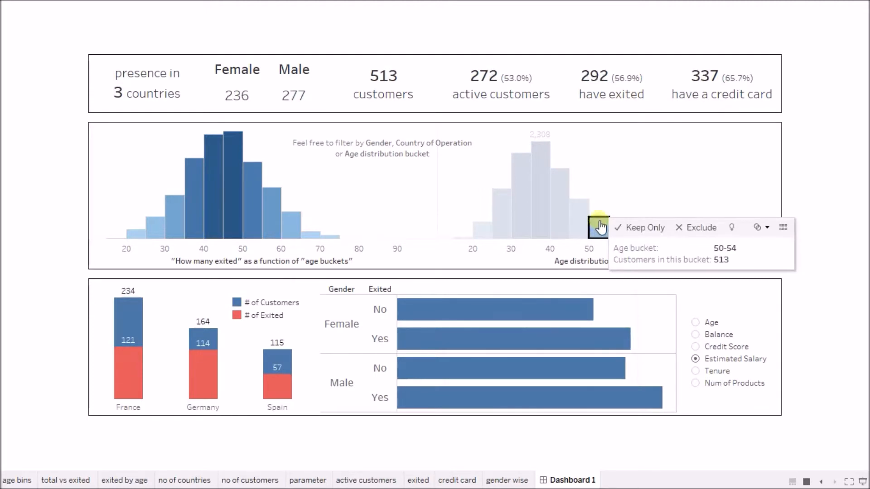
pyautogui.click(608, 179)
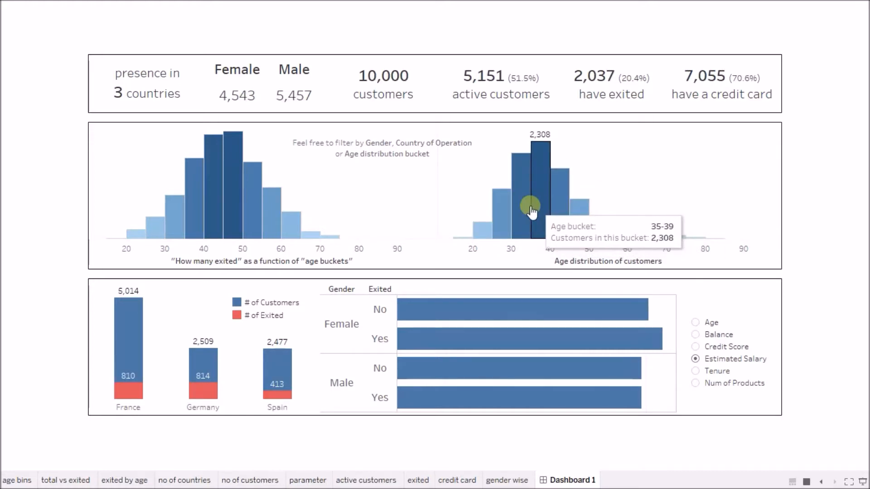
pyautogui.click(507, 219)
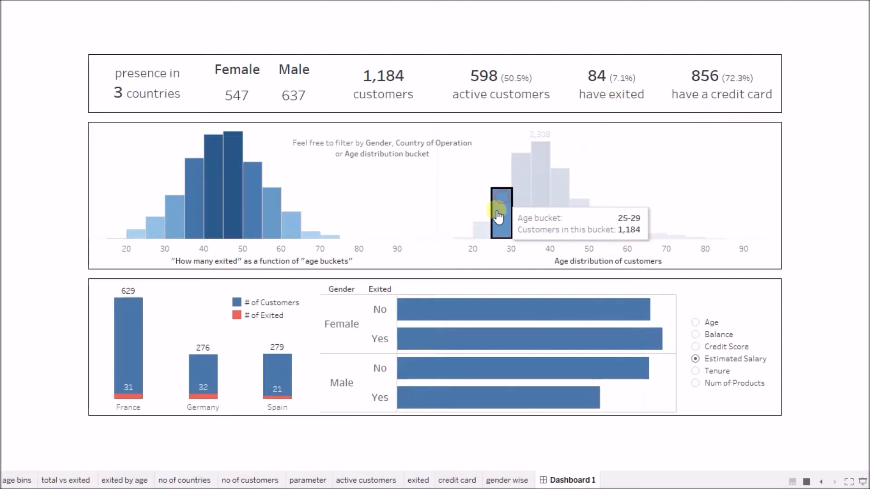
pyautogui.click(591, 163)
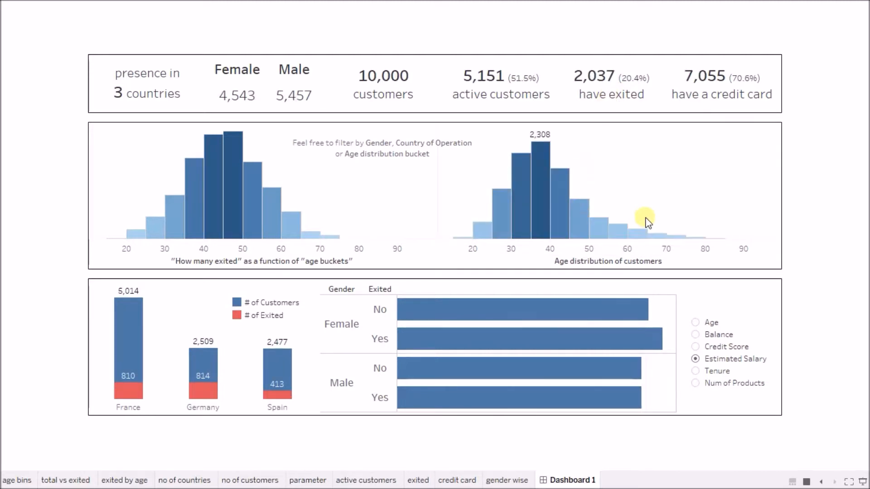
# - Filter the dashboard by France to examine its customer figures and age distributions, and clear the country filter
pyautogui.moveTo(132, 348)
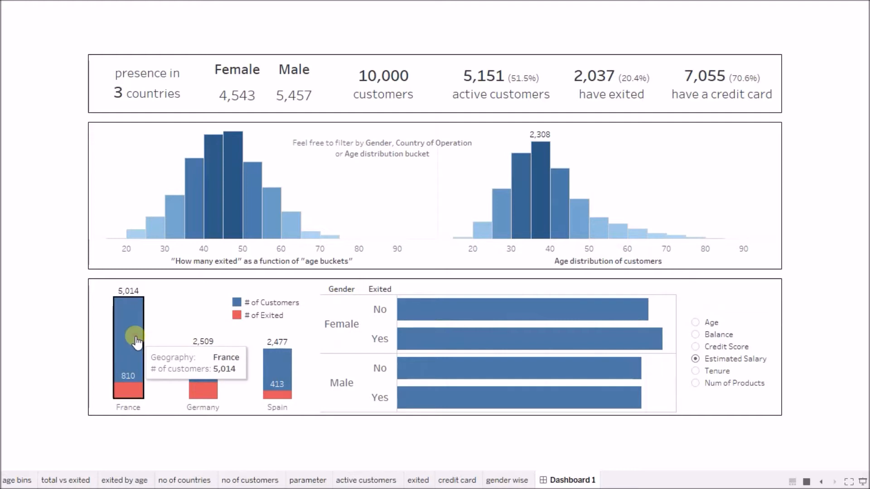
pyautogui.click(136, 341)
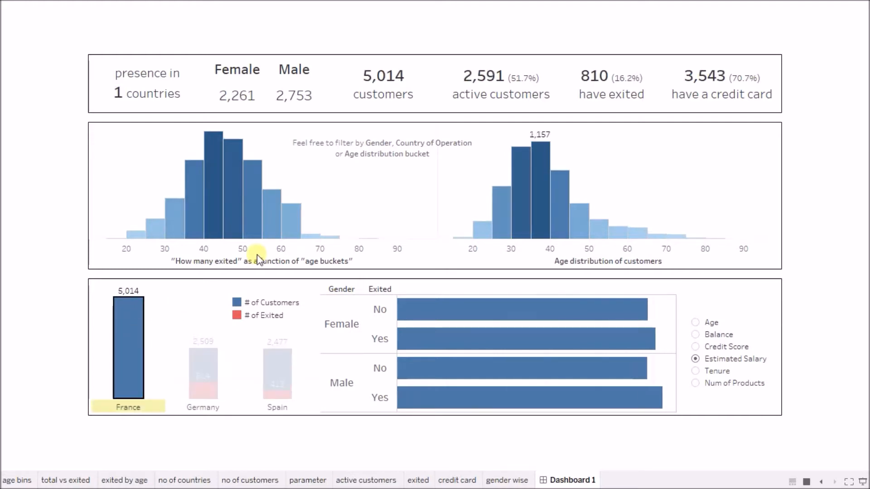
pyautogui.moveTo(234, 173)
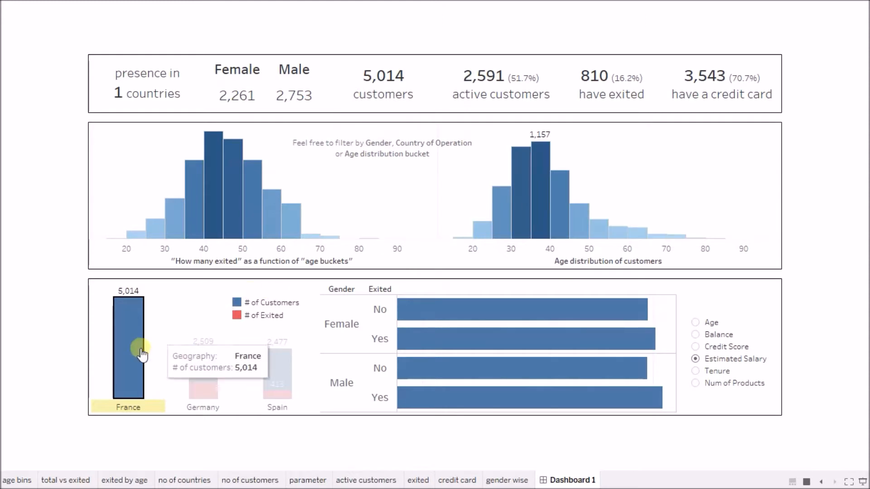
pyautogui.moveTo(193, 367)
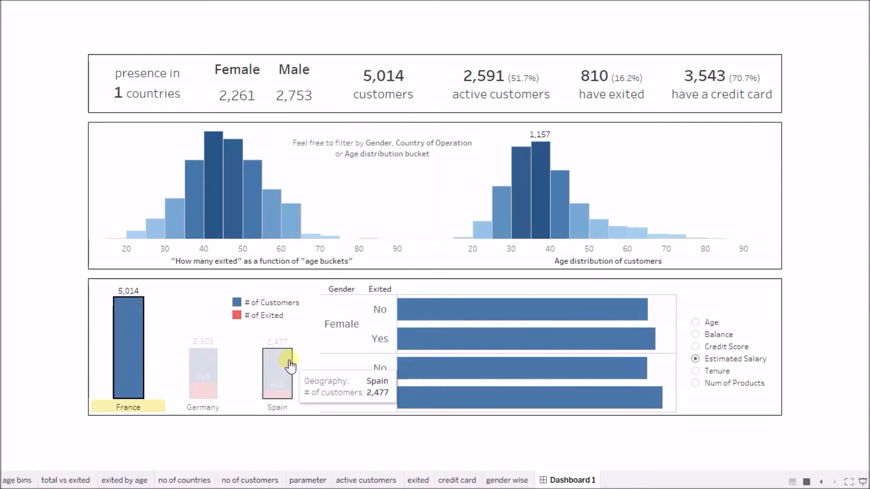
pyautogui.click(138, 348)
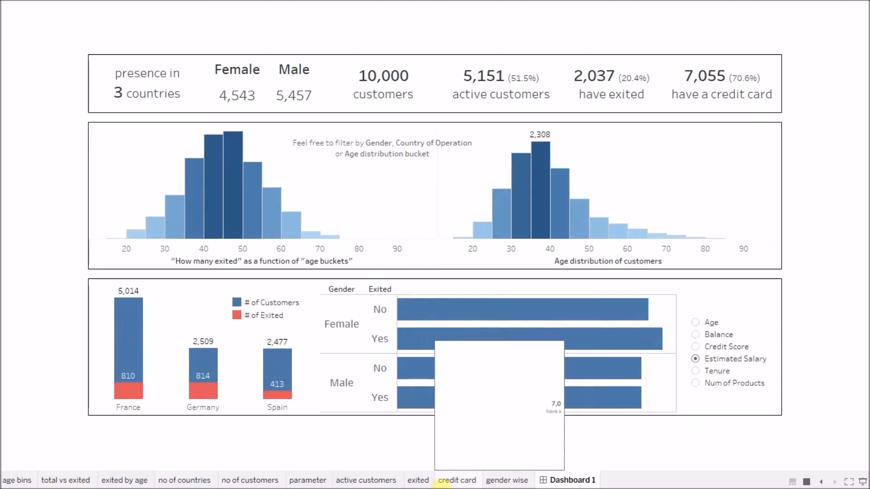
# - Leave the full-screen presentation of the dashboard and switch to the empty Book2 workbook window
pyautogui.press('Escape')
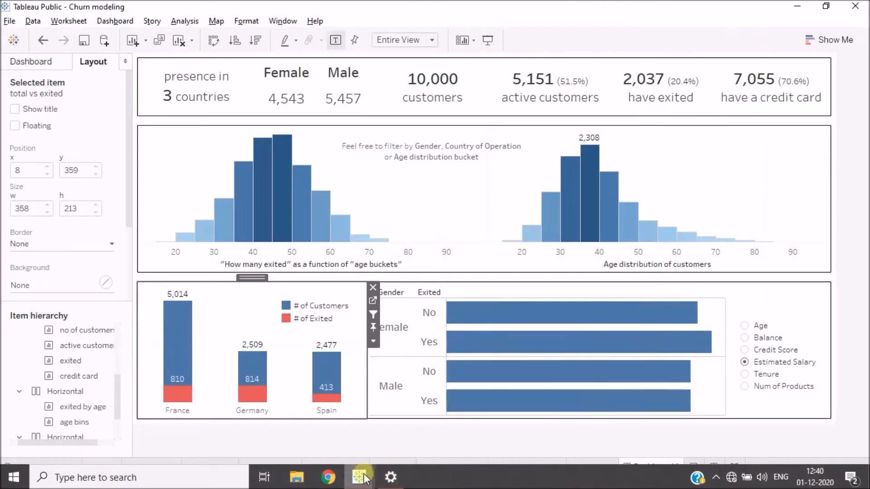
pyautogui.moveTo(360, 477)
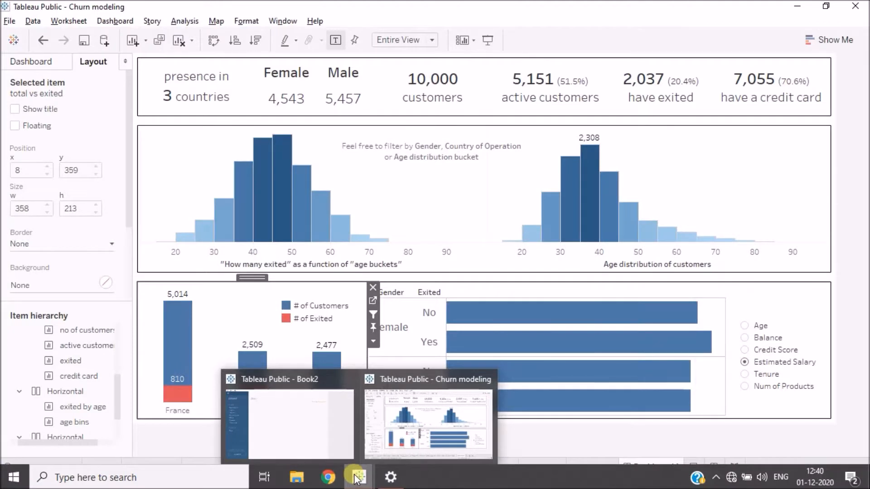
pyautogui.click(326, 442)
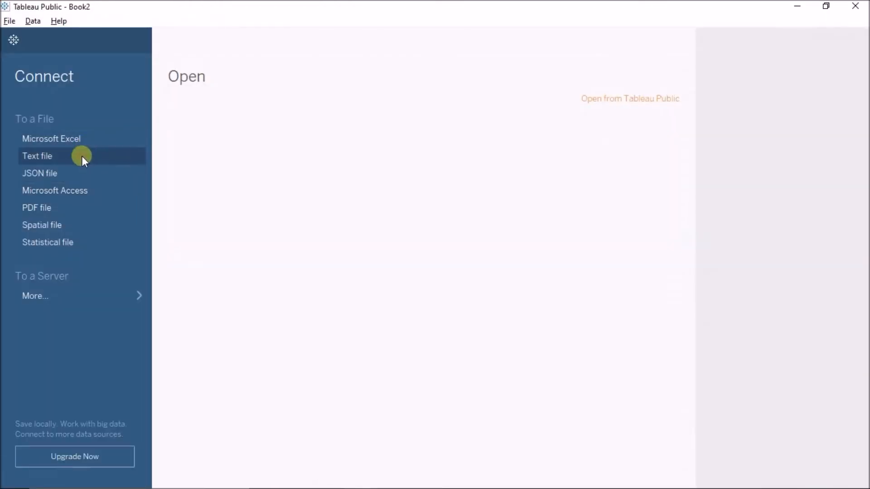
# - Connect the workbook to the churn modelling text file as its data source
pyautogui.click(81, 156)
pyautogui.click(167, 120)
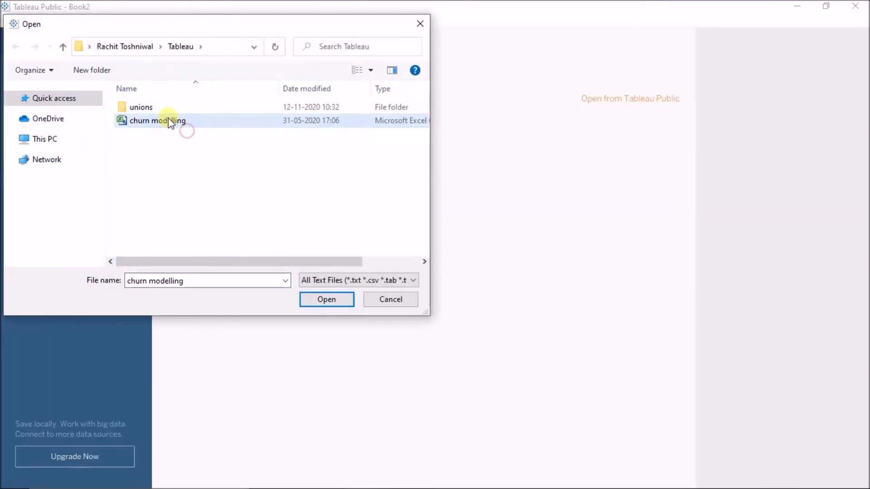
pyautogui.click(325, 300)
pyautogui.click(481, 319)
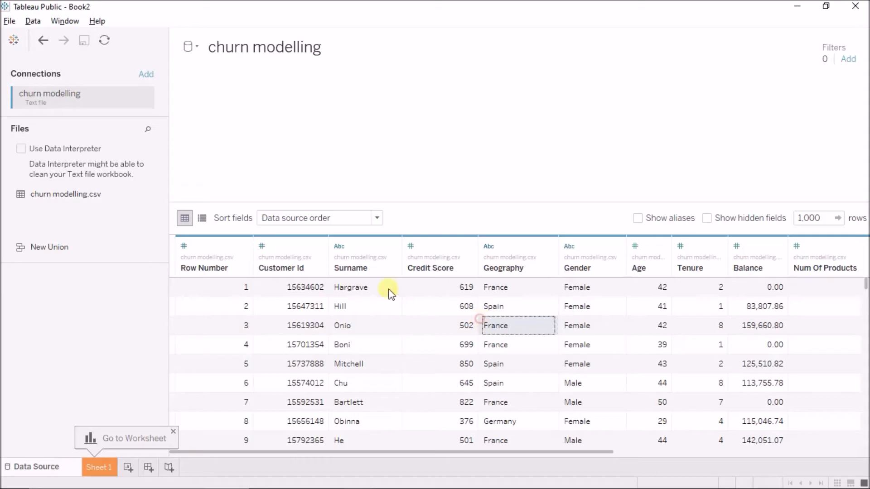
# - Hide the Row Number field in the churn modelling data source
pyautogui.click(246, 245)
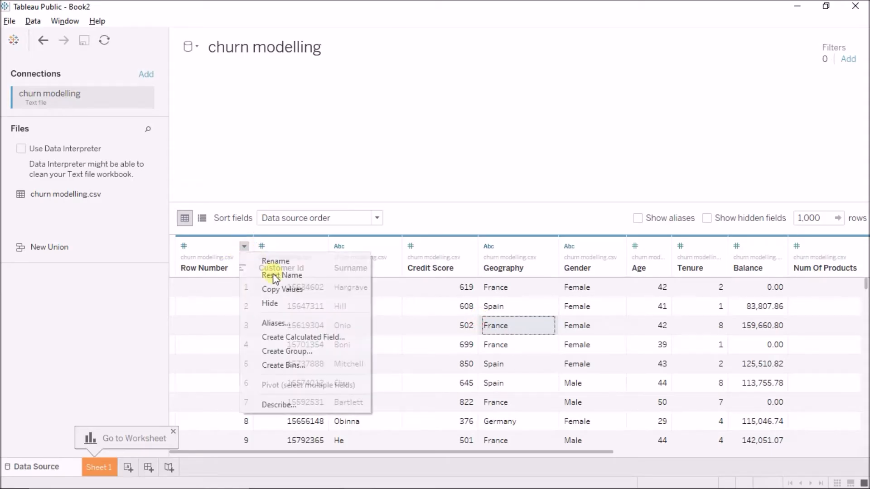
pyautogui.click(280, 300)
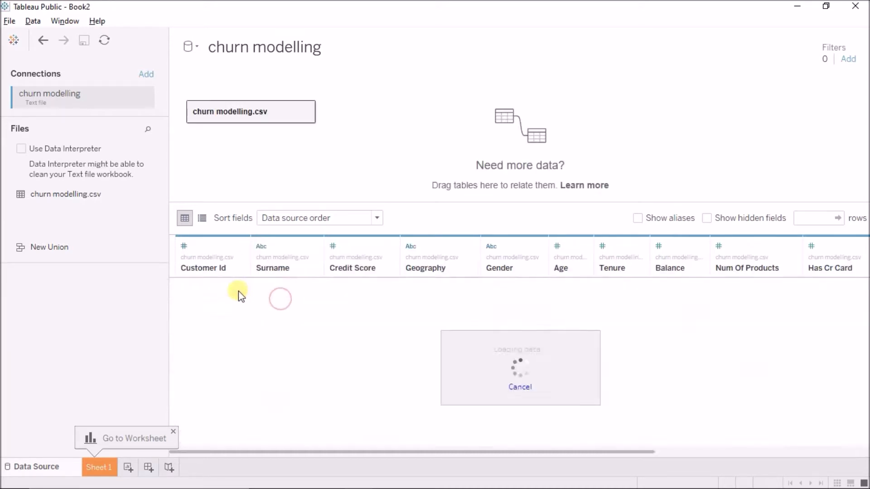
pyautogui.click(238, 291)
pyautogui.click(262, 292)
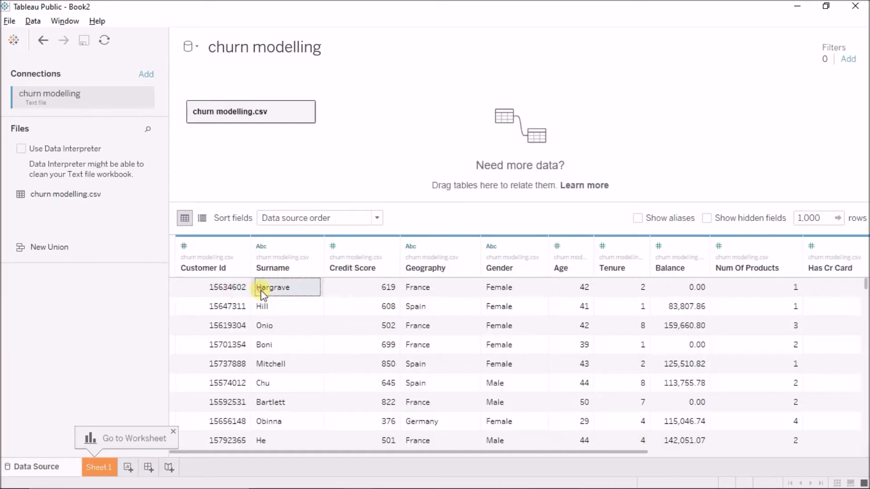
# - Browse the Surname values in the data preview and open the Sheet 1 worksheet
pyautogui.click(281, 324)
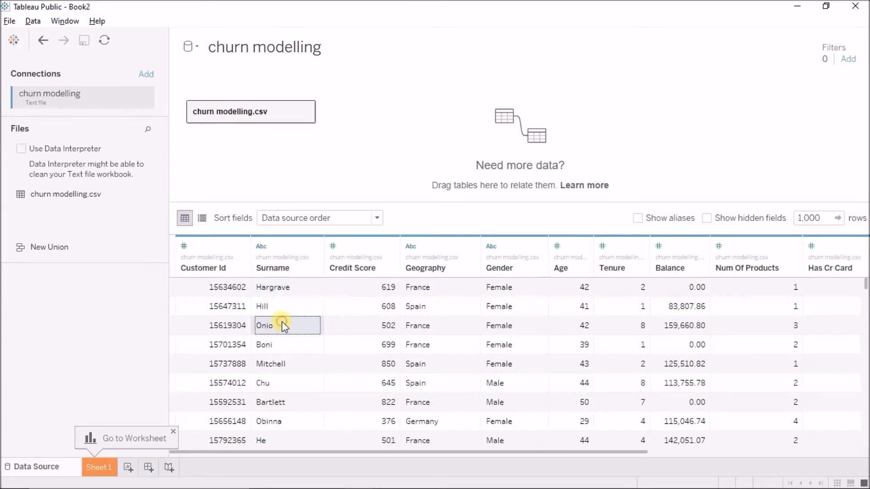
pyautogui.scroll(-5, 281, 321)
pyautogui.scroll(5, 282, 322)
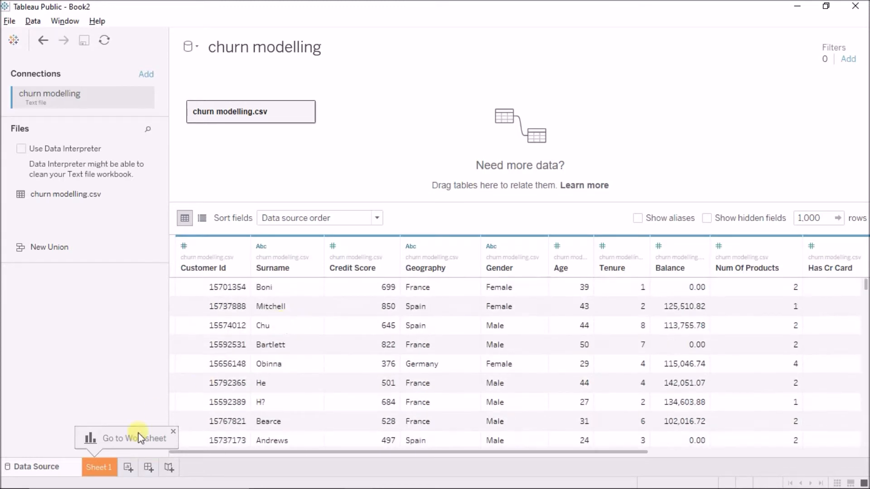
pyautogui.click(108, 464)
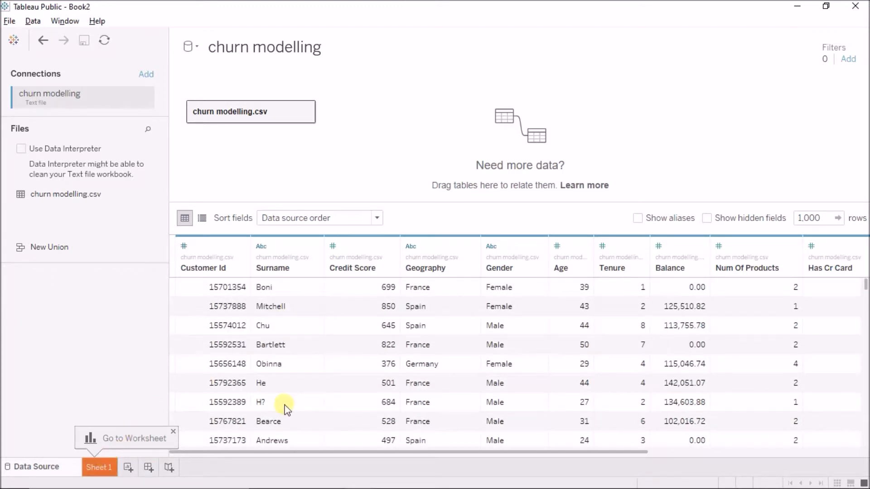
pyautogui.click(91, 297)
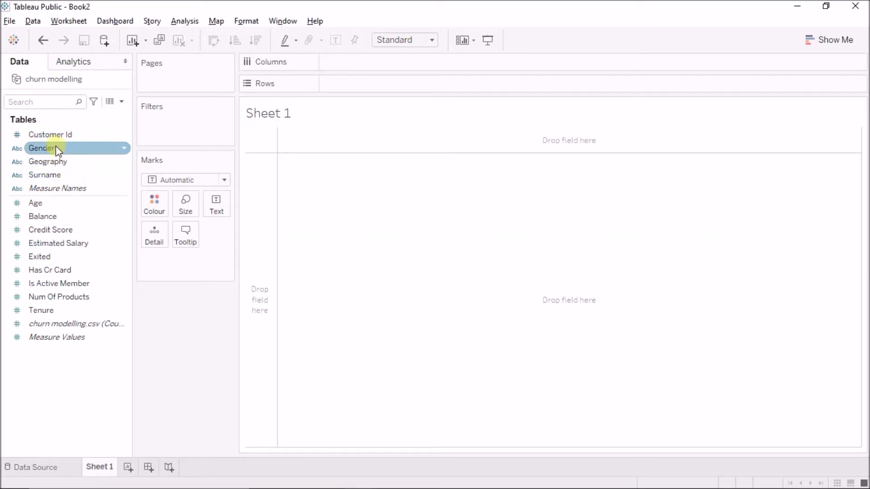
# - List the surnames as rows with the churn modelling record count for each, sorted in descending order
pyautogui.moveTo(61, 174); pyautogui.dragTo(270, 235)
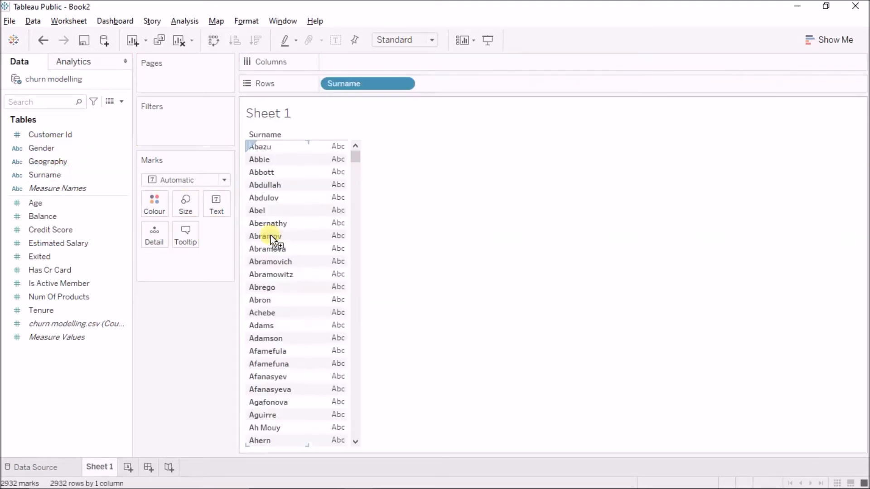
pyautogui.click(354, 167)
pyautogui.scroll(5, 292, 175)
pyautogui.moveTo(96, 325); pyautogui.dragTo(324, 249)
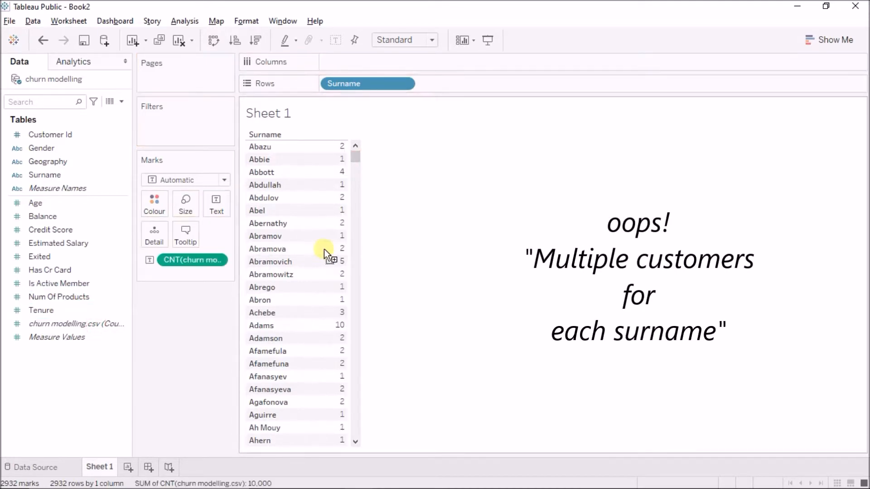
pyautogui.click(257, 42)
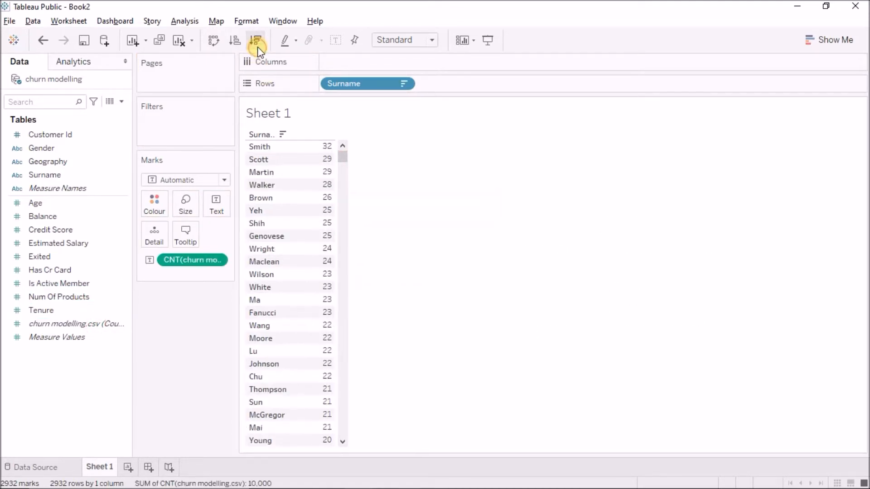
pyautogui.moveTo(323, 149)
# - Create a calculated field named Customer Name with the formula [Surname] + " (" + [Customer Id] + ")"
pyautogui.click(125, 104)
pyautogui.click(125, 104)
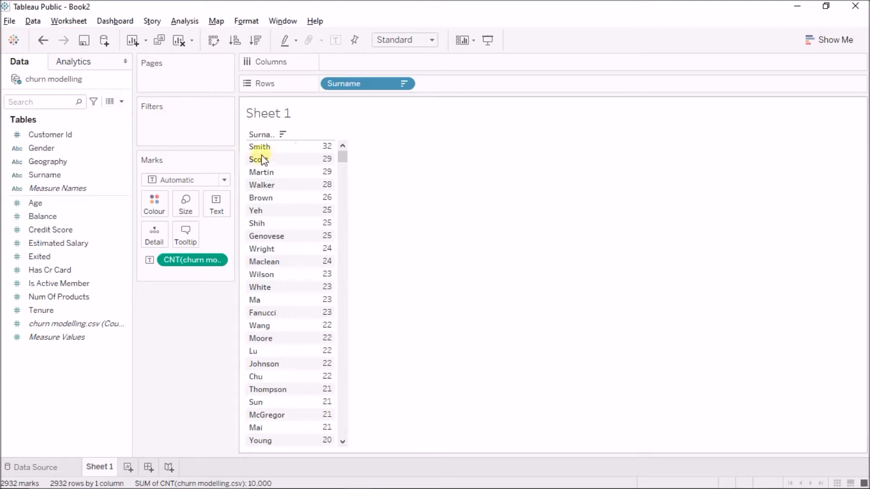
pyautogui.click(122, 101)
pyautogui.click(118, 117)
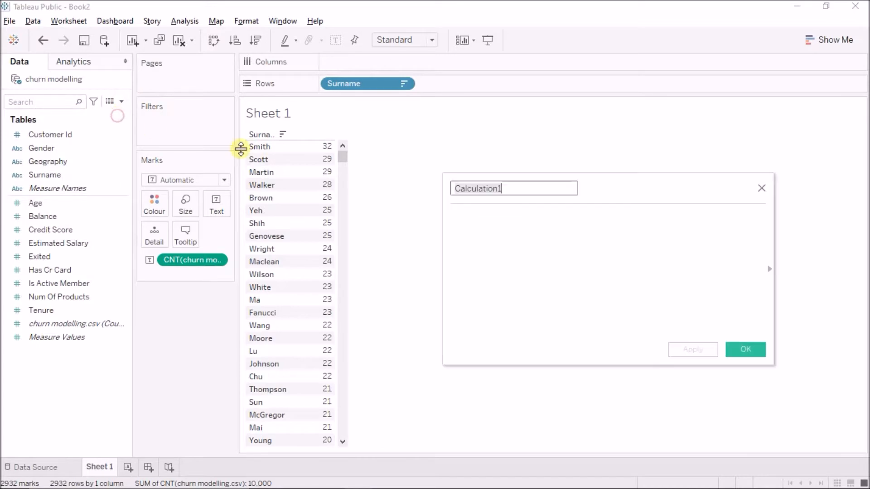
pyautogui.write('Name')
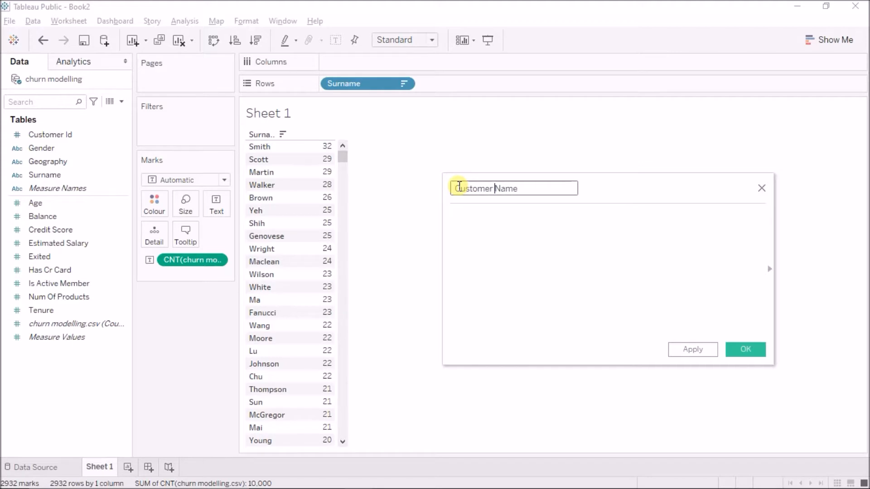
pyautogui.write('sur')
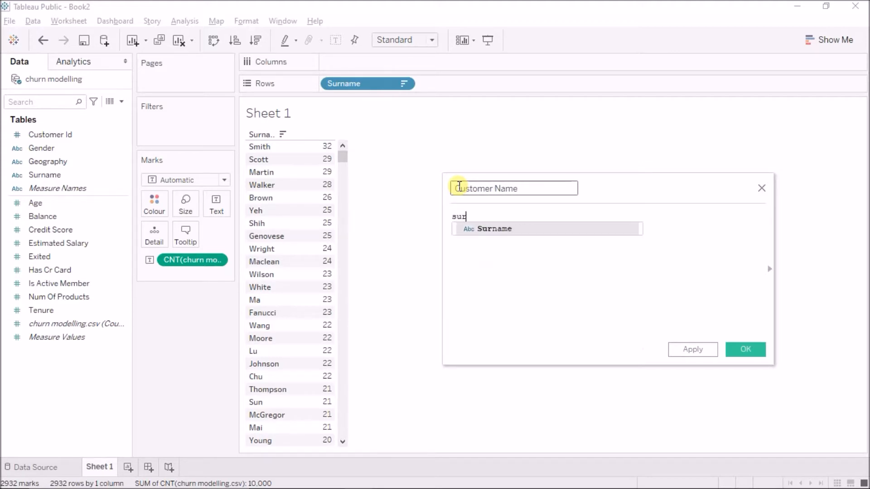
pyautogui.write('na')
pyautogui.press('Return')
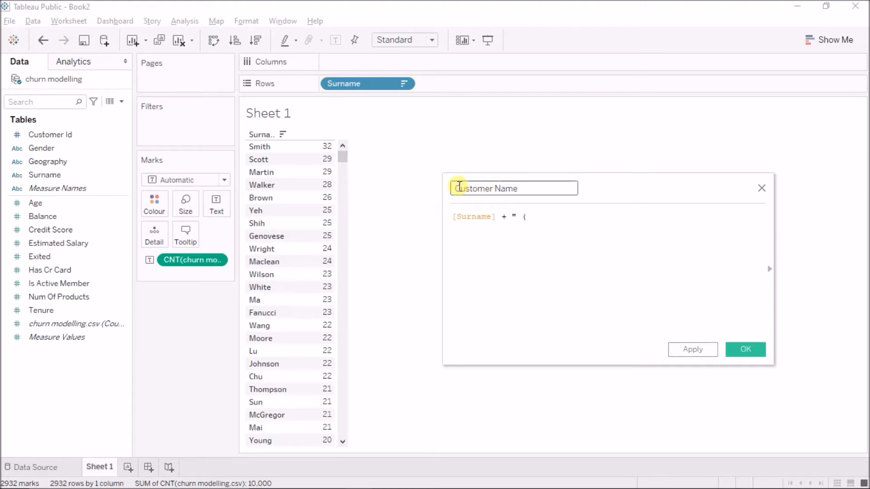
pyautogui.write('+ " (" + cus')
pyautogui.press('Return')
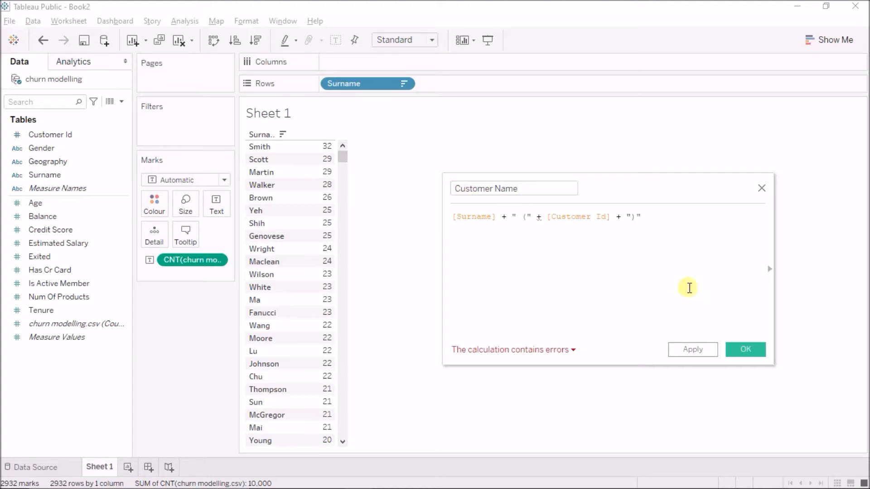
# - Wrap Customer Id in the STR function in the Customer Name formula and save the calculated field
pyautogui.click(536, 349)
pyautogui.click(535, 365)
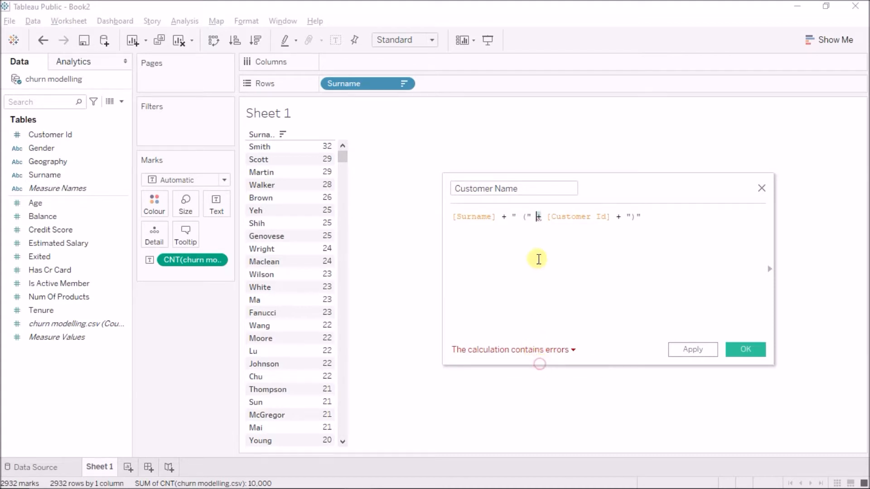
pyautogui.click(550, 216)
pyautogui.write('str(')
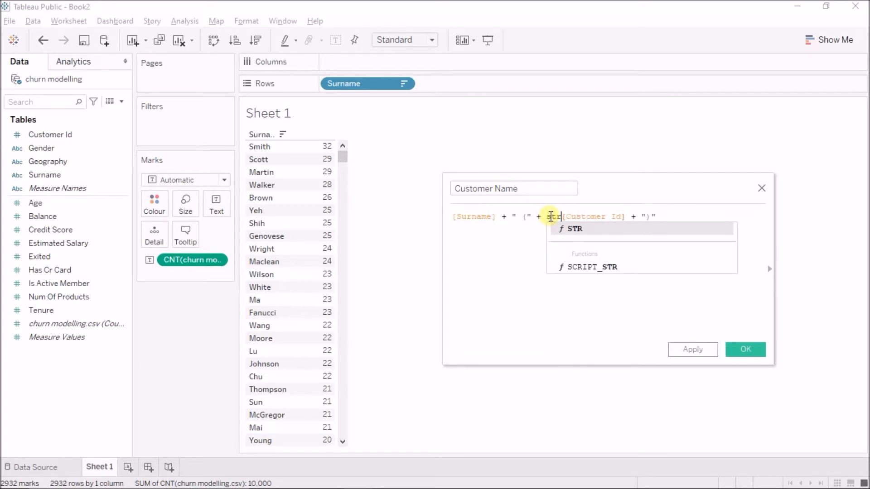
pyautogui.press('Right')
pyautogui.press('Right')
pyautogui.press('Right')
pyautogui.press('Right')
pyautogui.press('Right')
pyautogui.press('Right')
pyautogui.press('Right')
pyautogui.press('Right')
pyautogui.press('Right')
pyautogui.press('Right')
pyautogui.press('Right')
pyautogui.press('Right')
pyautogui.press('Right')
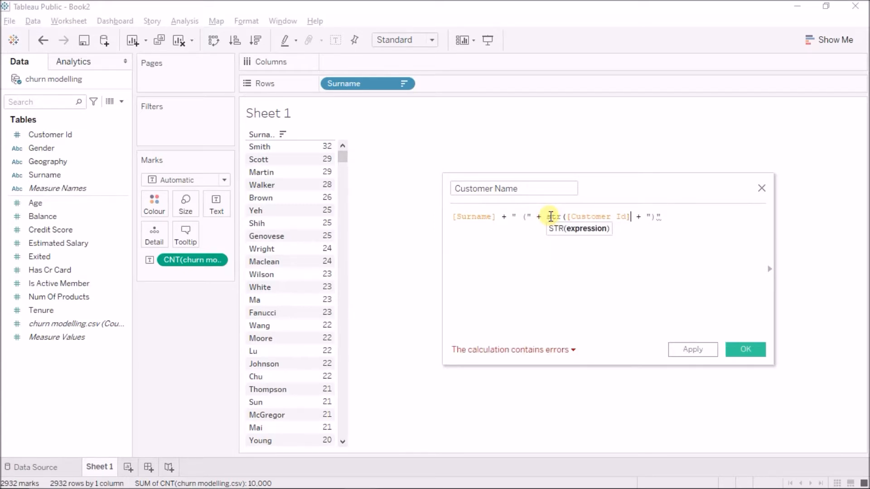
pyautogui.write(')')
pyautogui.click(692, 349)
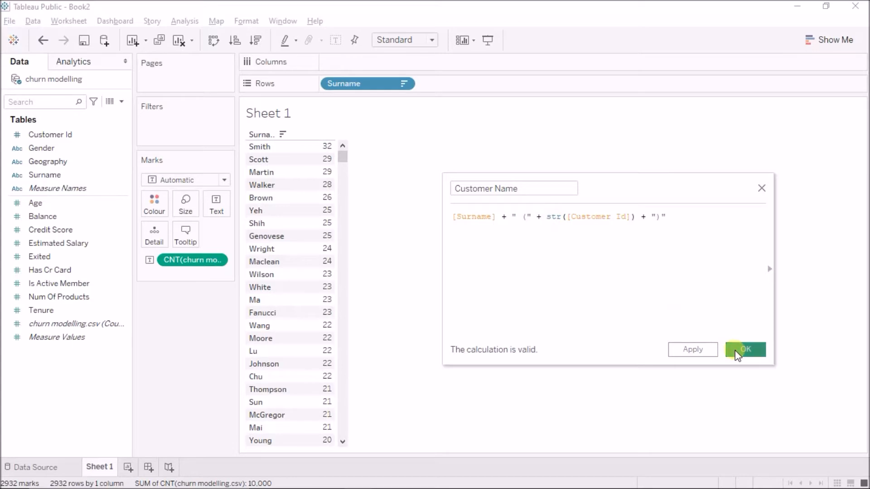
pyautogui.click(745, 349)
# - Replace Surname with Customer Name in the table rows to check the counts, and clear the worksheet
pyautogui.moveTo(59, 149); pyautogui.dragTo(347, 93)
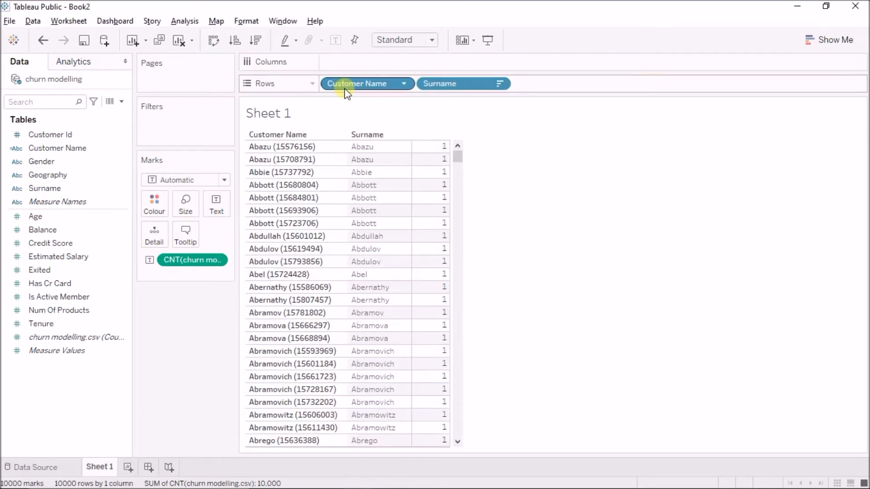
pyautogui.moveTo(463, 80); pyautogui.dragTo(162, 382)
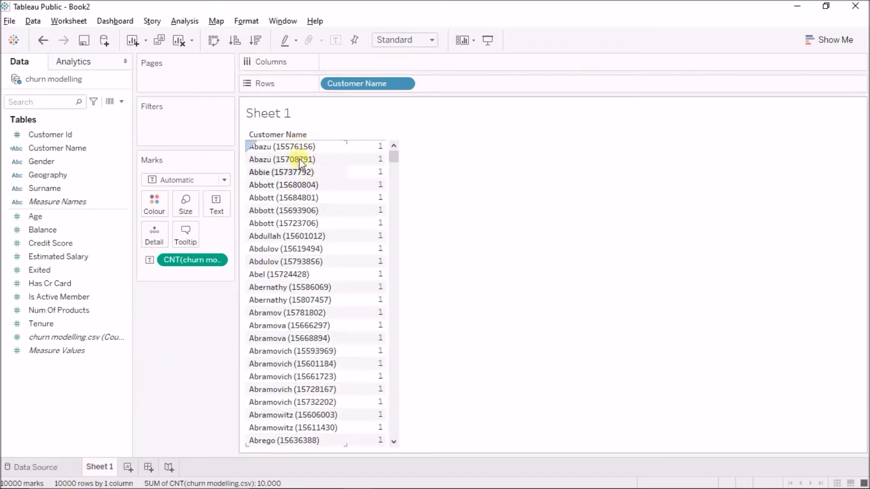
pyautogui.click(176, 41)
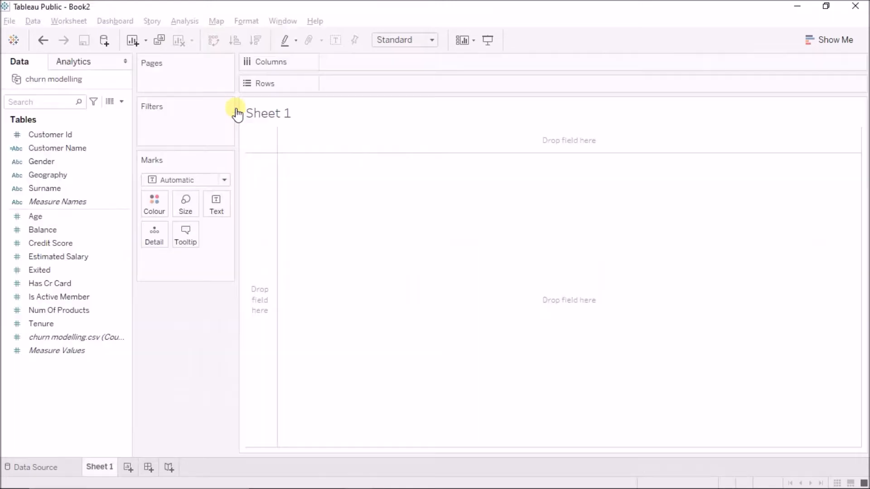
# - Add Geography to the worksheet as a distinct count and show it as a text mark
pyautogui.click(104, 269)
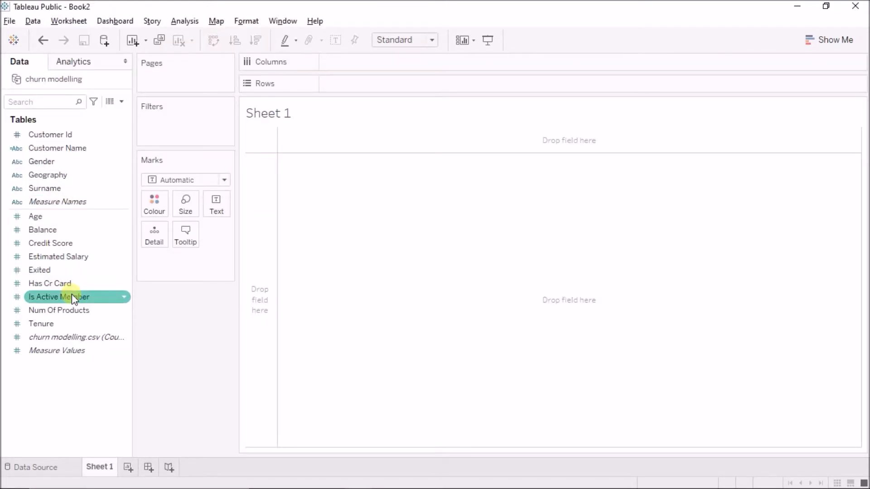
pyautogui.moveTo(71, 179); pyautogui.dragTo(366, 88)
pyautogui.click(403, 83)
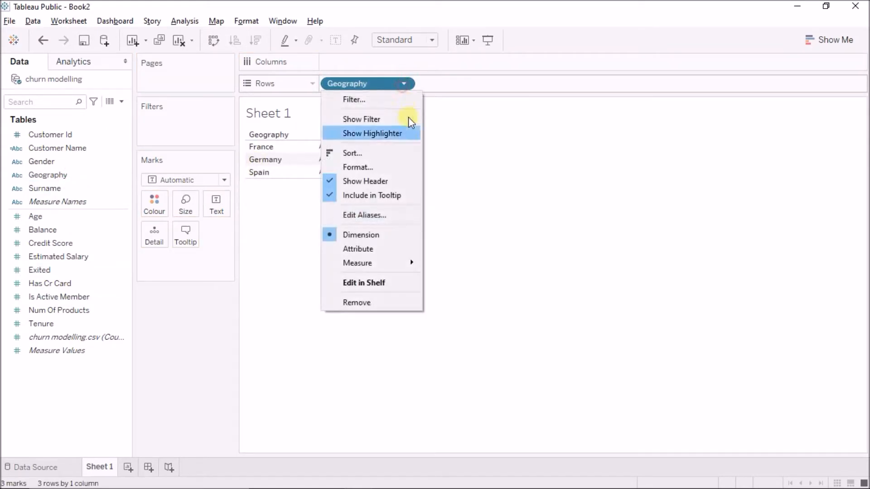
pyautogui.moveTo(410, 262)
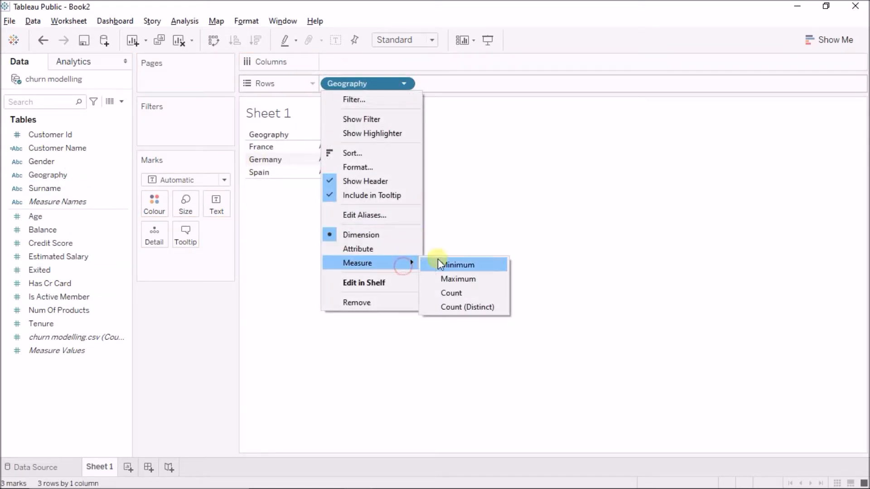
pyautogui.click(471, 308)
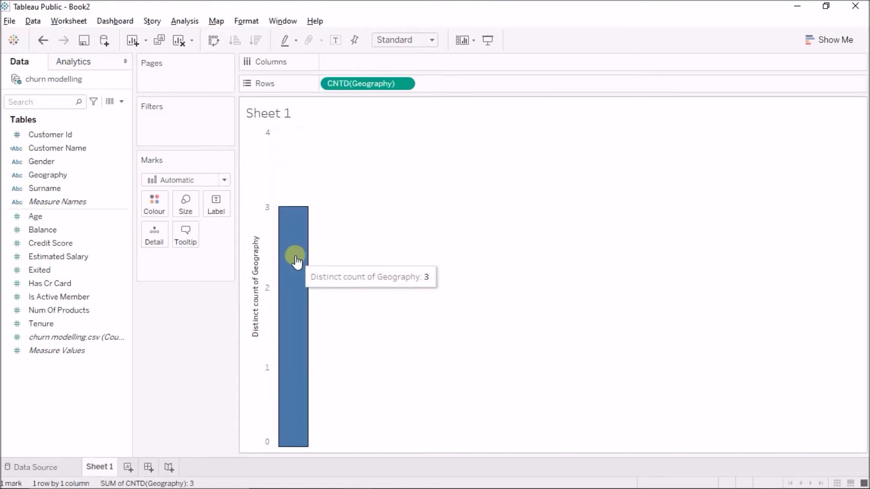
pyautogui.moveTo(361, 83); pyautogui.dragTo(219, 202)
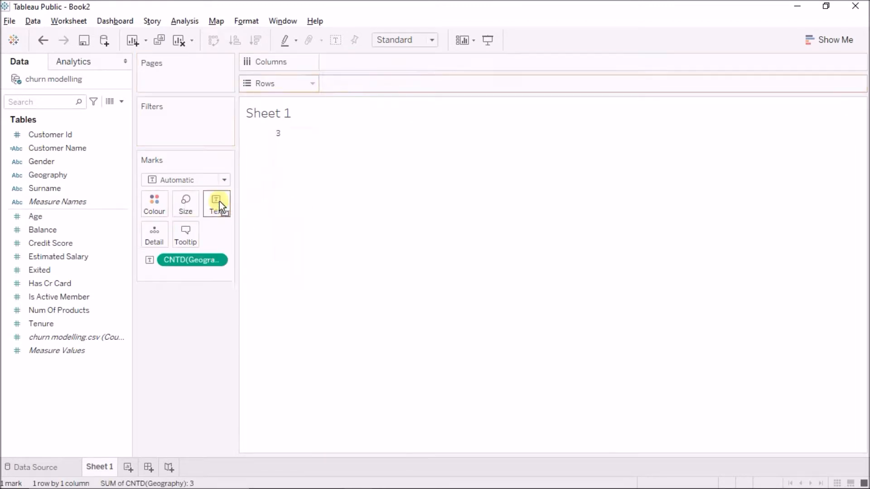
# - Set the fit of Sheet 1 to Entire View
pyautogui.click(275, 134)
pyautogui.rightClick(274, 135)
pyautogui.click(272, 134)
pyautogui.click(400, 43)
pyautogui.click(397, 88)
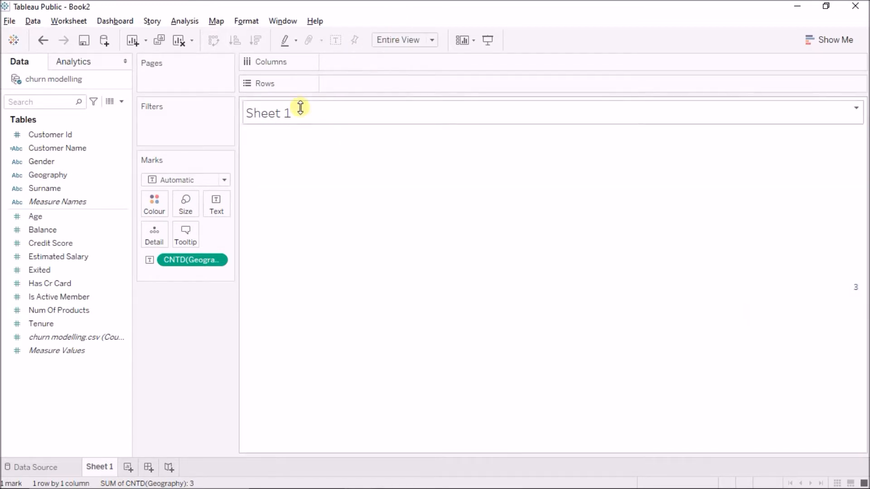
# - Centre the Geography count horizontally within the pane
pyautogui.rightClick(311, 145)
pyautogui.click(356, 207)
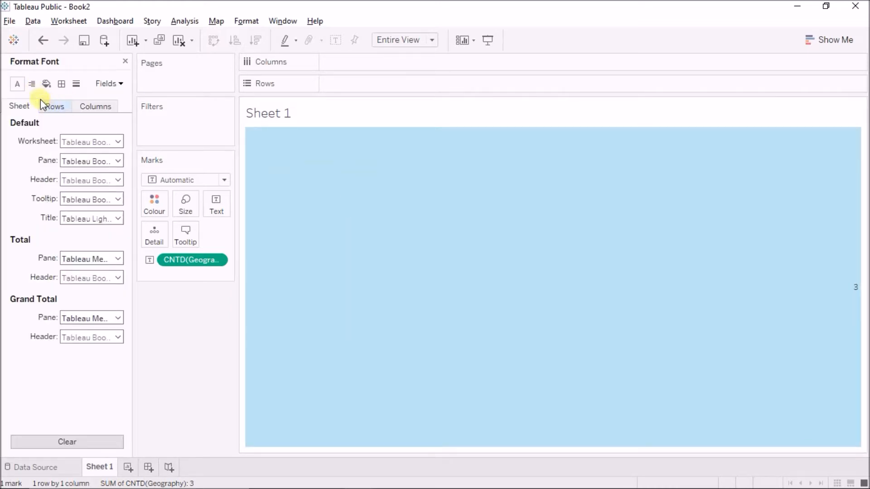
pyautogui.click(31, 84)
pyautogui.click(72, 141)
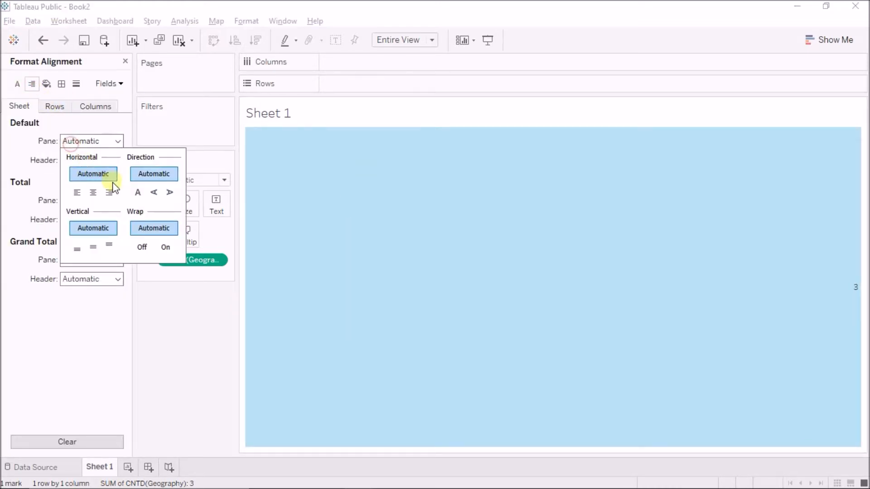
pyautogui.click(93, 193)
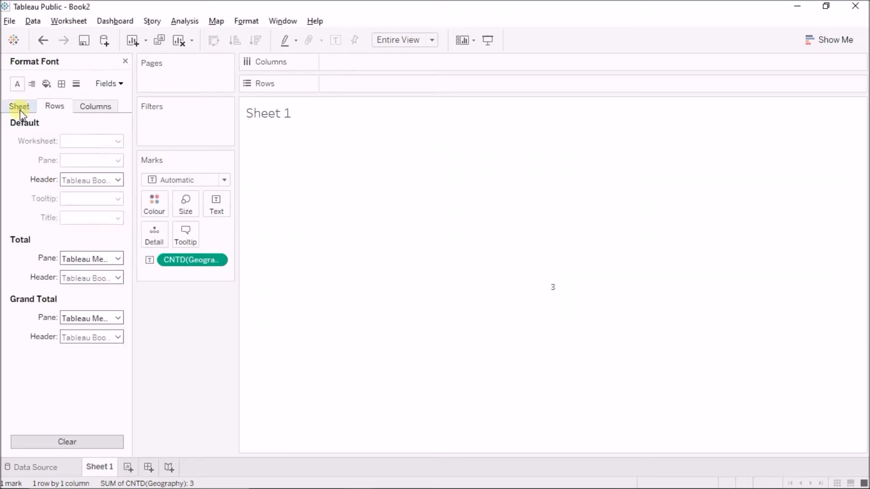
# - Format the pane font of the Geography count as size 16 and bold
pyautogui.click(19, 107)
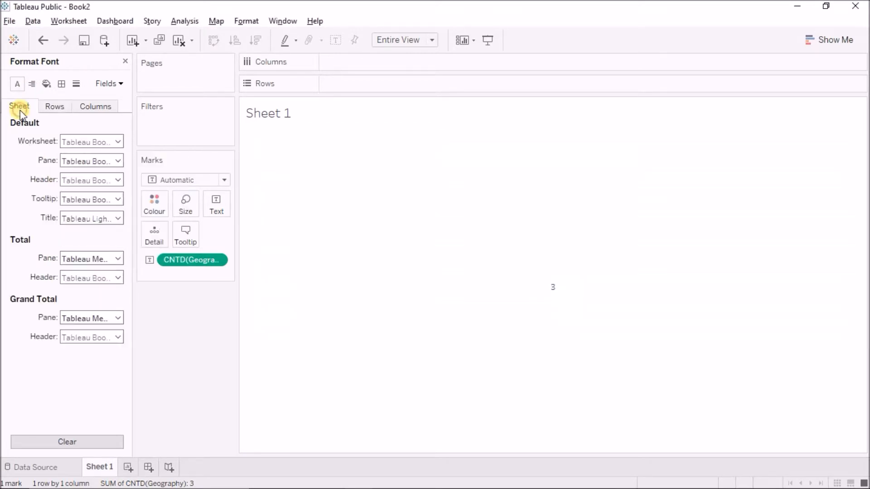
pyautogui.click(78, 160)
pyautogui.click(94, 195)
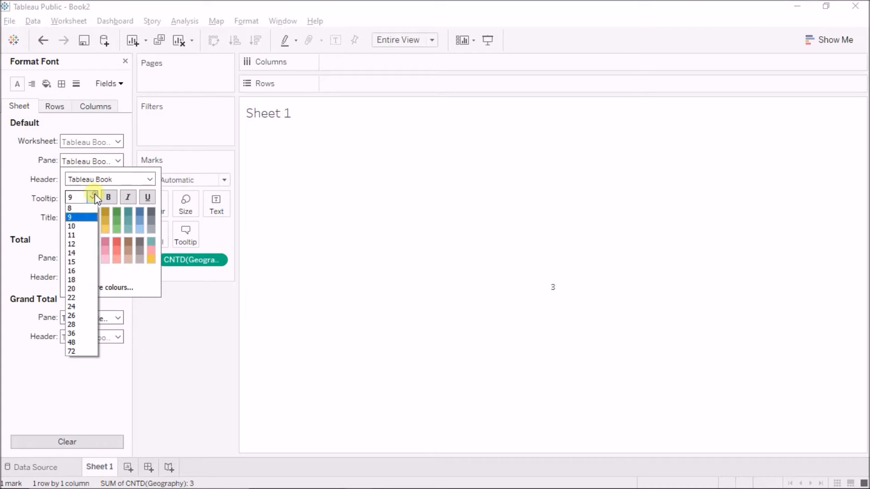
pyautogui.click(83, 273)
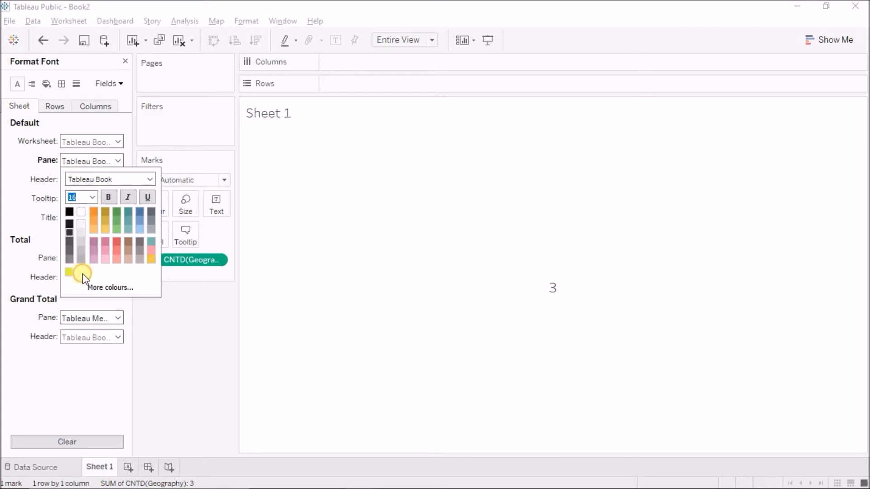
pyautogui.click(106, 197)
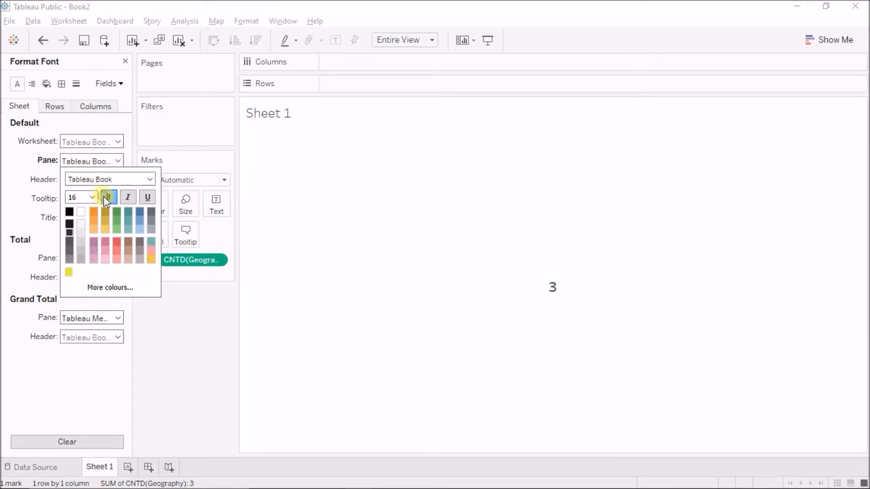
pyautogui.click(193, 338)
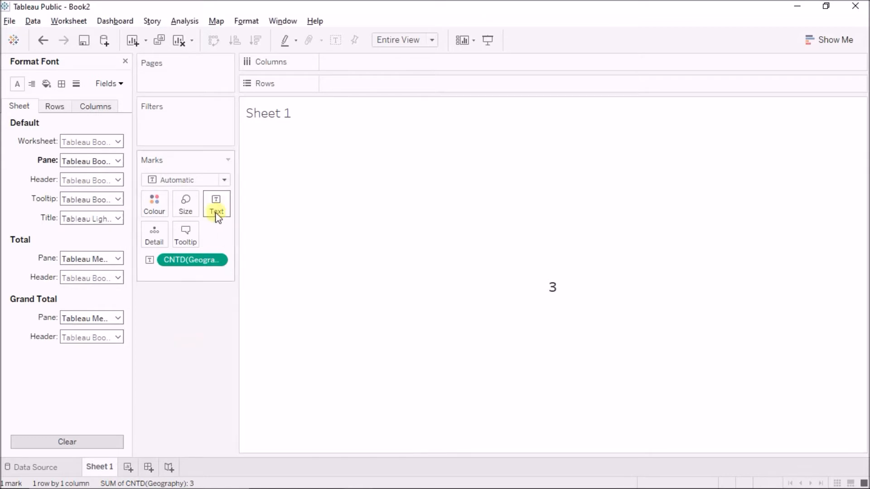
# - Edit the tooltip of the Geography count to read "presence in: <CNTD(Geography)> countries"
pyautogui.click(185, 232)
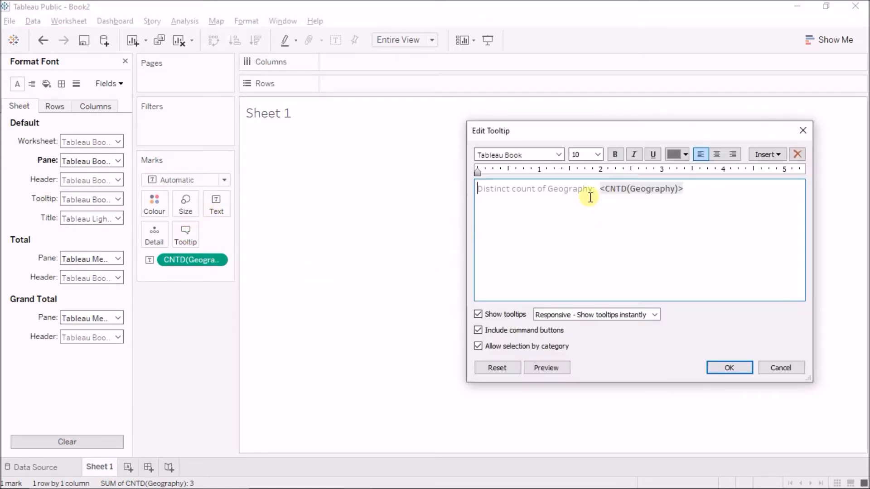
pyautogui.moveTo(591, 192); pyautogui.dragTo(466, 186)
pyautogui.press('BackSpace')
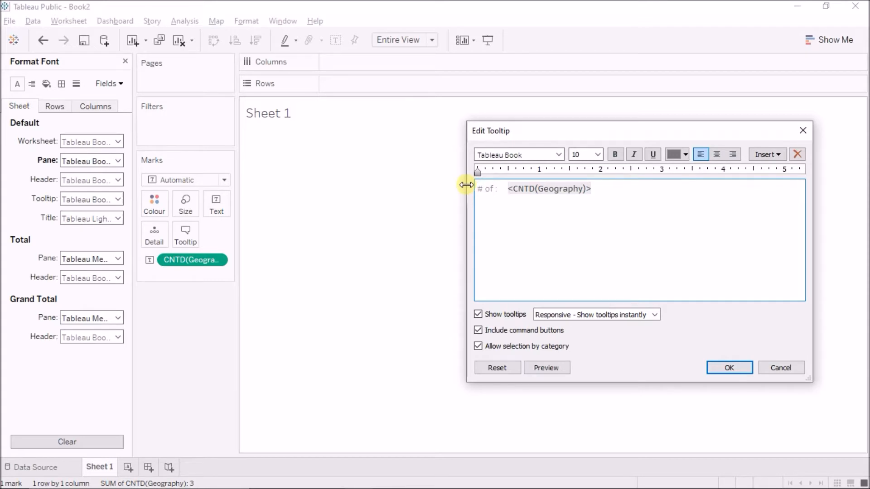
pyautogui.write('presence')
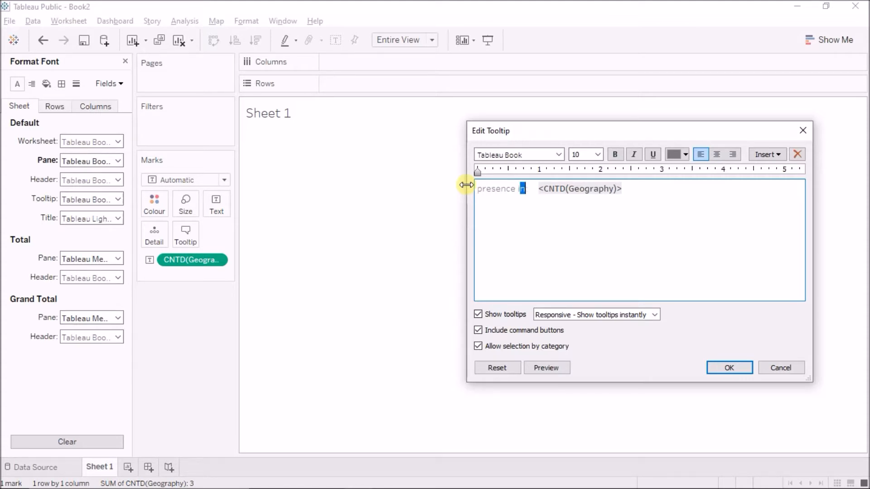
pyautogui.write(' in:')
pyautogui.press('End')
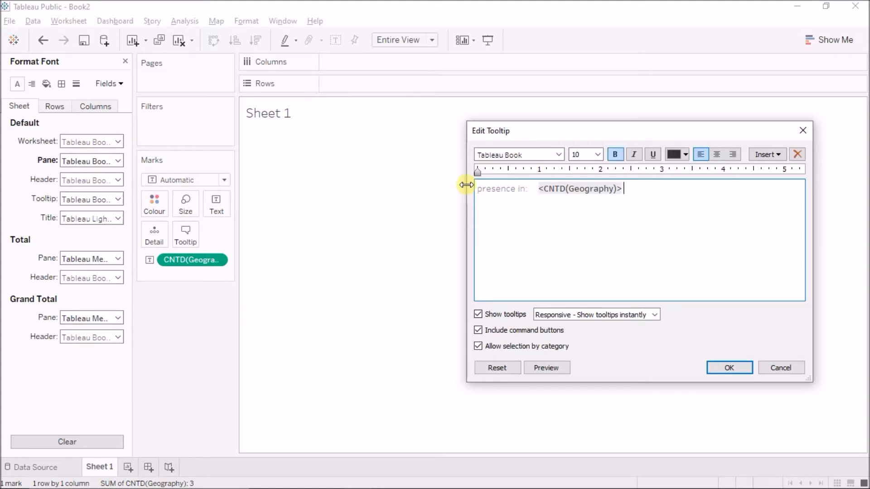
pyautogui.hotkey('shift', 'Left')
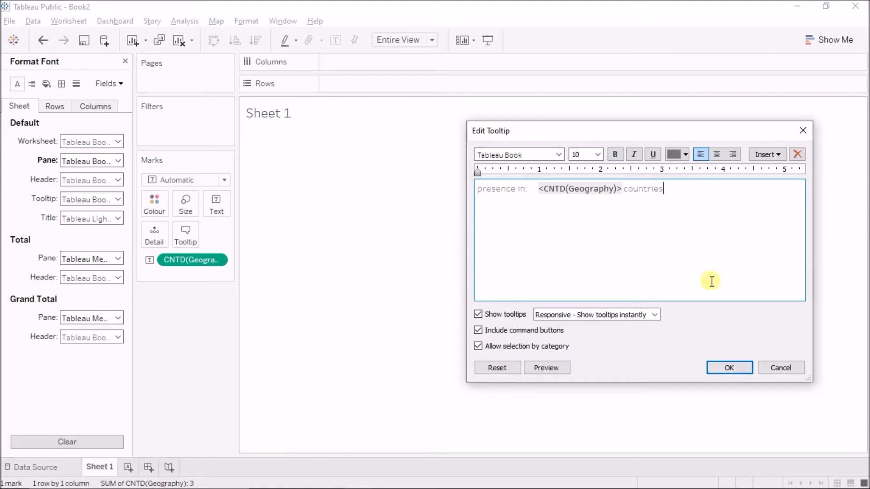
pyautogui.click(729, 367)
# - Rename Sheet 1 as "no of countries"
pyautogui.moveTo(563, 302)
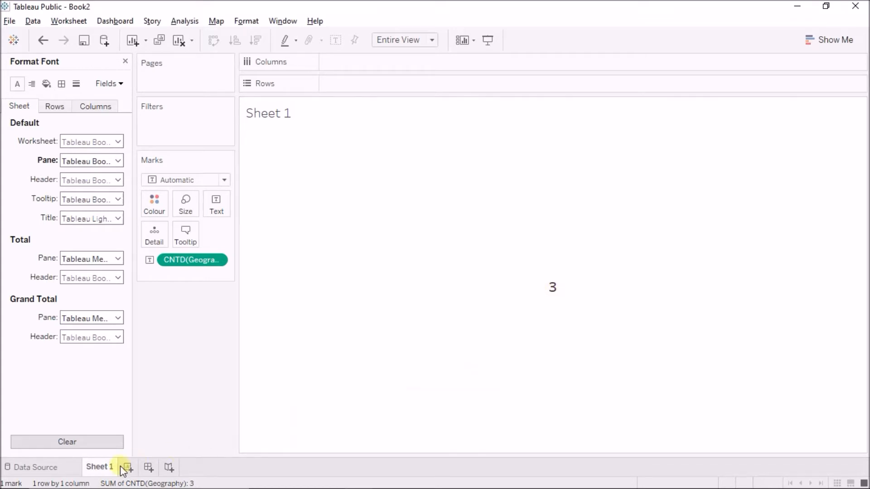
pyautogui.write('no of countries')
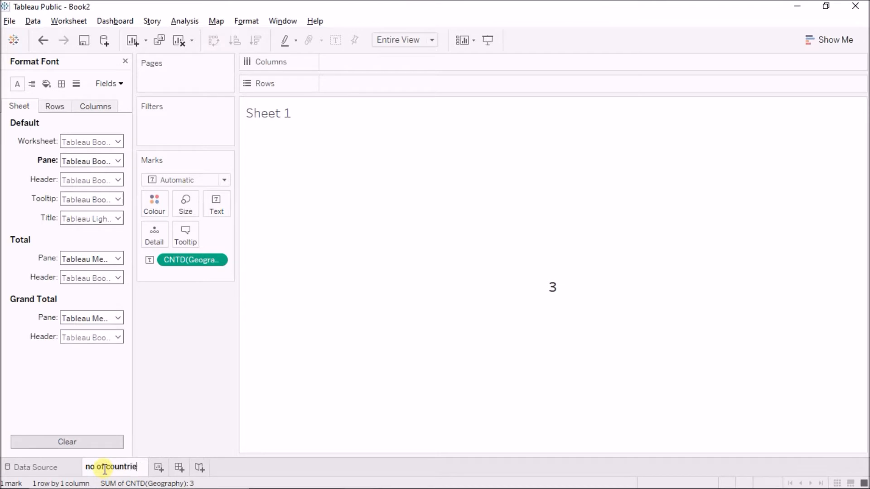
pyautogui.press('Return')
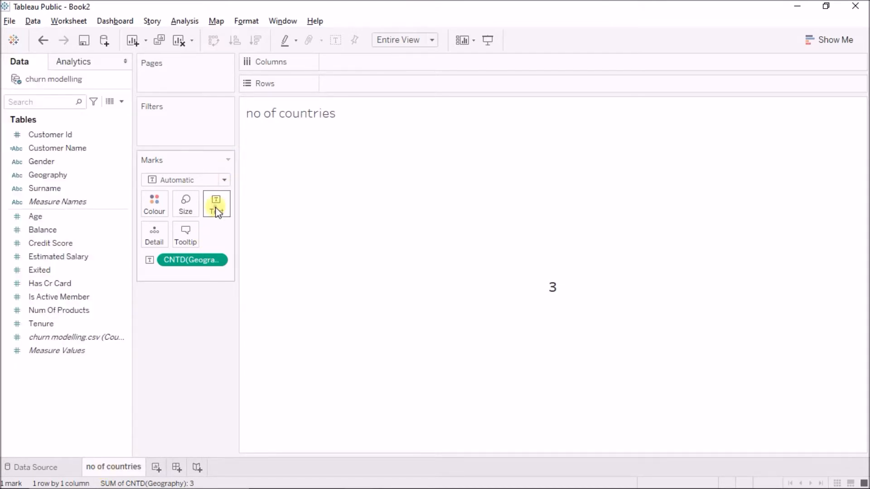
# - Edit the text label to show "presence in" on a line above the Geography count and "countries" after the count
pyautogui.click(217, 211)
pyautogui.click(327, 230)
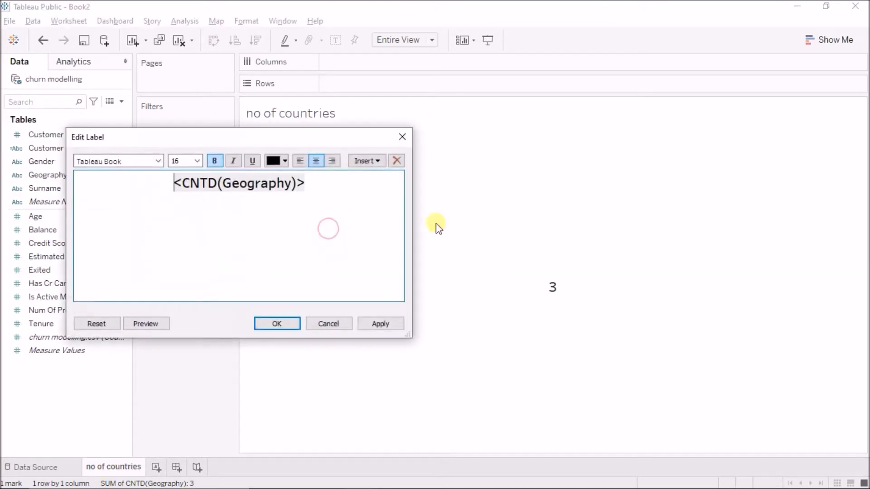
pyautogui.press('Return')
pyautogui.write('presence in')
pyautogui.doubleClick(267, 215)
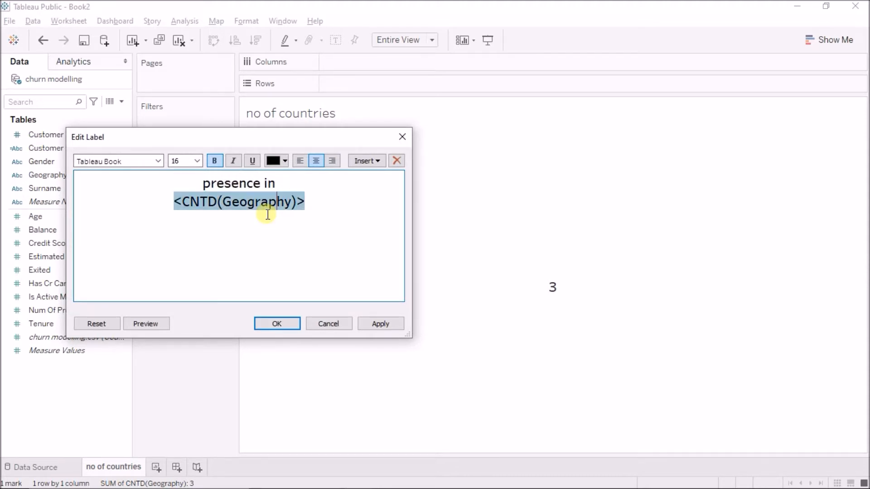
pyautogui.press('Right')
pyautogui.write('coin')
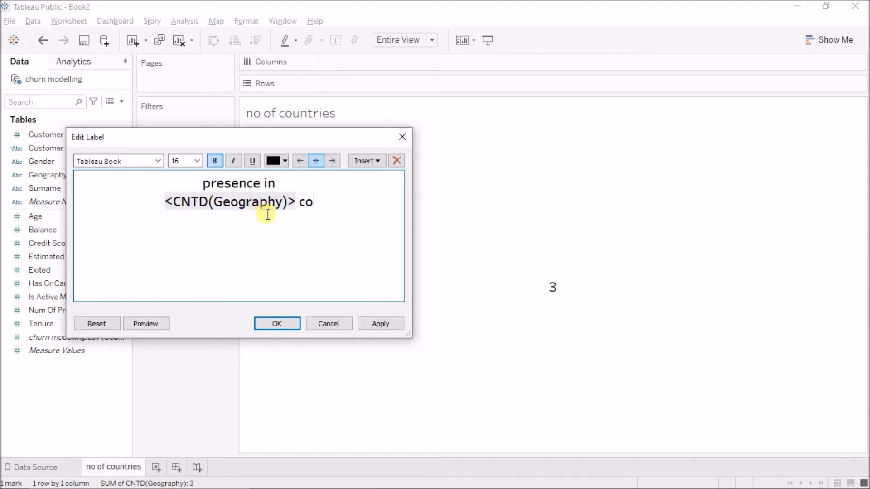
pyautogui.press('BackSpace')
pyautogui.press('BackSpace')
pyautogui.write('untries')
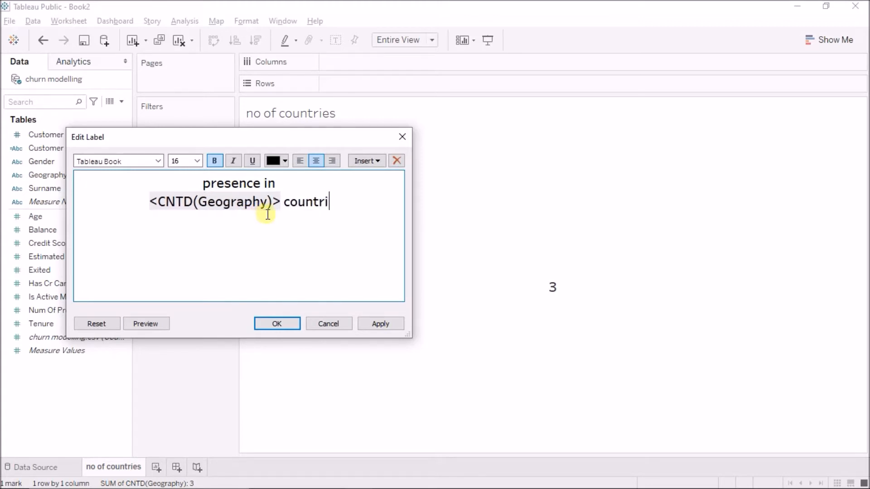
# - Format the word "countries" in the label as non-bold, size 10
pyautogui.hotkey('shift', 'Left')
pyautogui.hotkey('shift', 'Left')
pyautogui.hotkey('shift', 'Left')
pyautogui.hotkey('shift', 'Left')
pyautogui.hotkey('shift', 'Left')
pyautogui.hotkey('shift', 'Left')
pyautogui.hotkey('shift', 'Left')
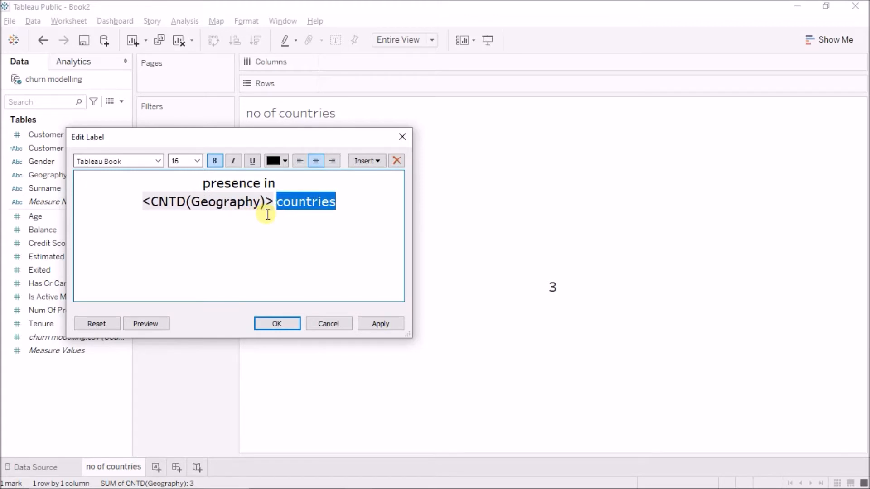
pyautogui.click(215, 161)
pyautogui.click(196, 160)
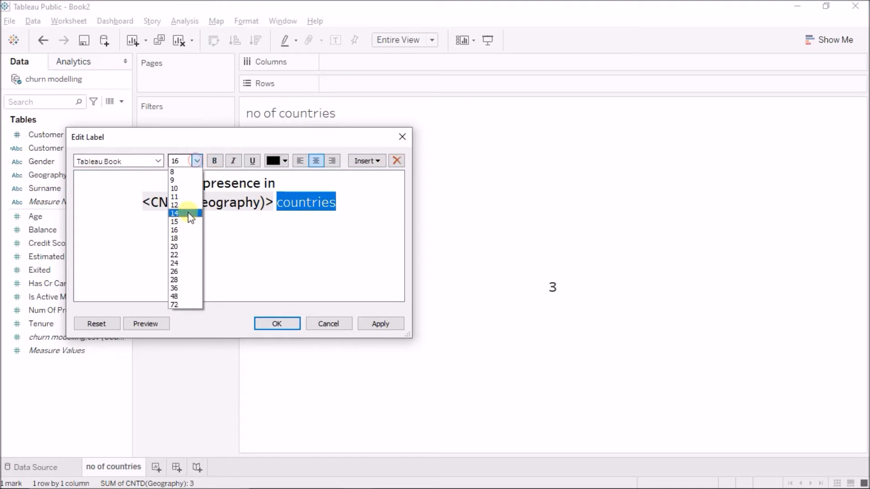
pyautogui.click(182, 189)
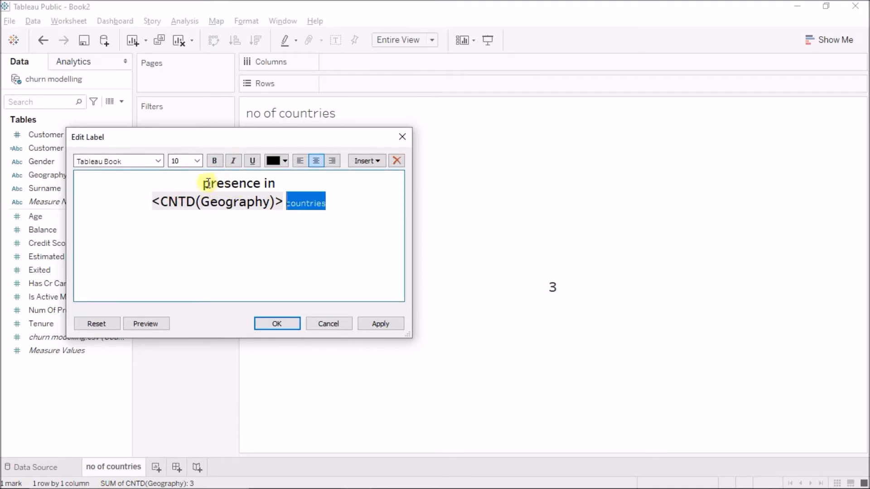
# - Format the words "presence in" as non-bold, size 10, and accept the label changes
pyautogui.moveTo(203, 184); pyautogui.dragTo(276, 183)
pyautogui.click(214, 161)
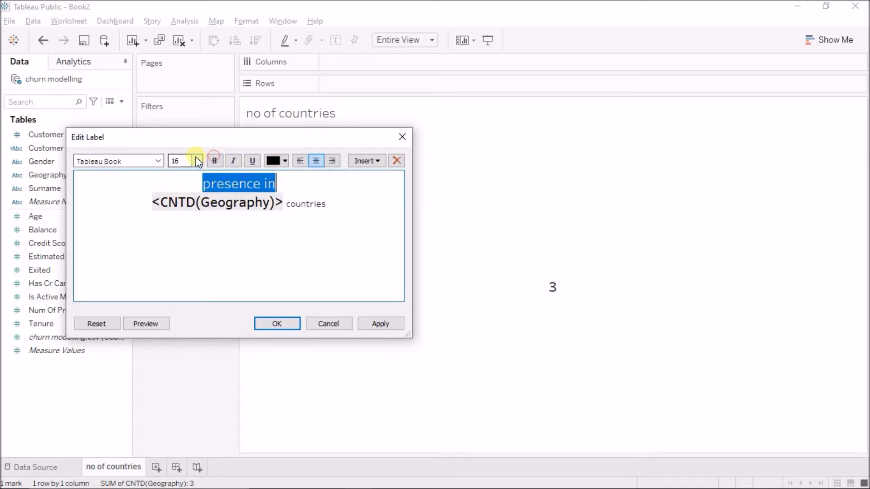
pyautogui.click(197, 161)
pyautogui.click(182, 189)
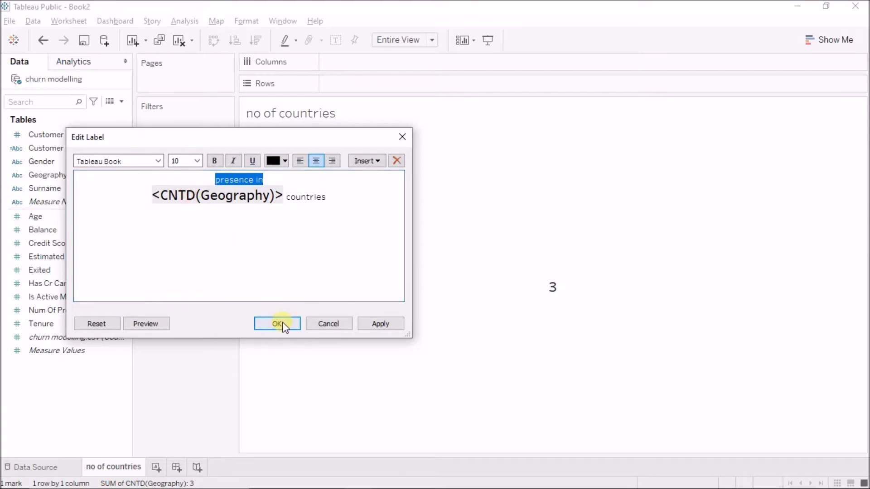
pyautogui.click(277, 323)
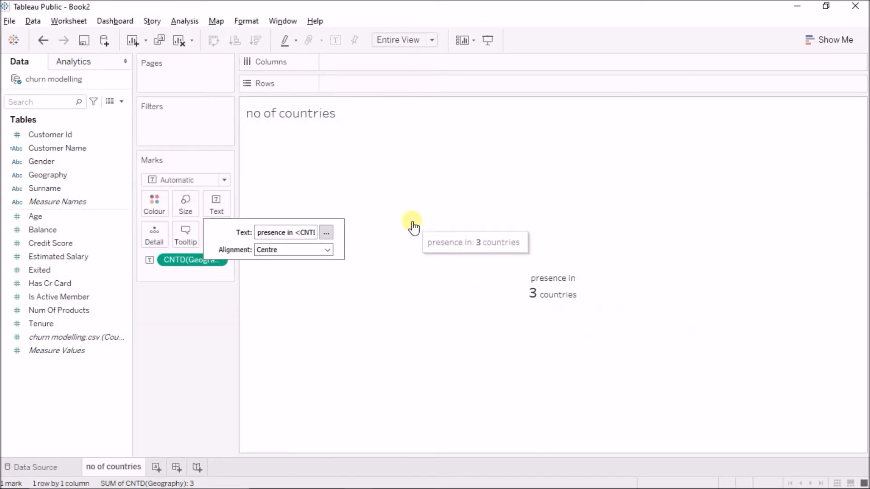
# - Create a new worksheet with Gender on Columns and the churn modelling.csv count as the text mark
pyautogui.click(157, 467)
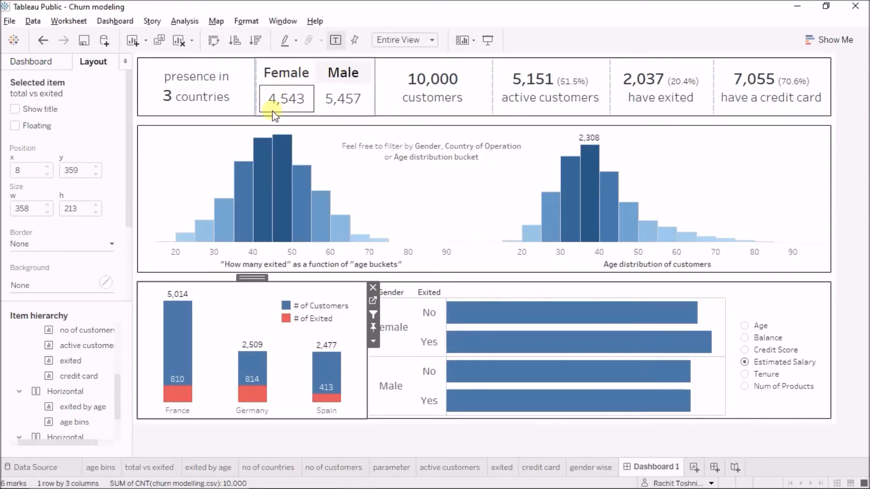
pyautogui.hotkey('alt', 'Tab')
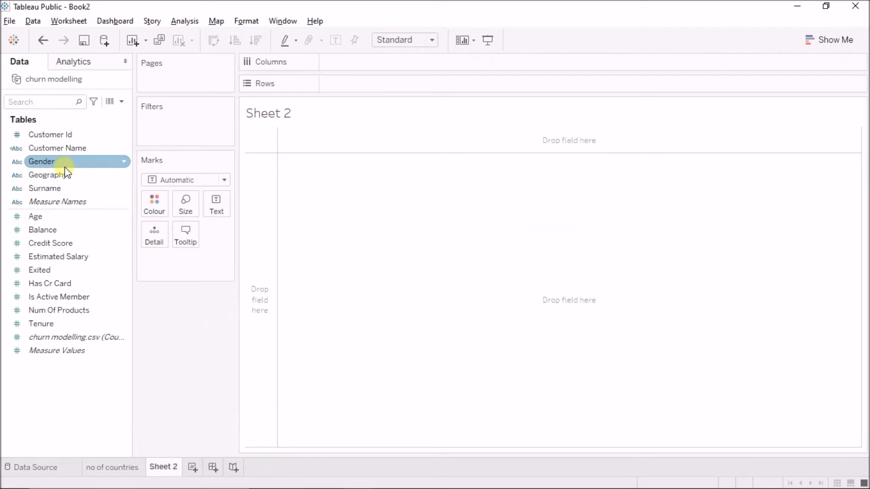
pyautogui.moveTo(64, 166); pyautogui.dragTo(367, 88)
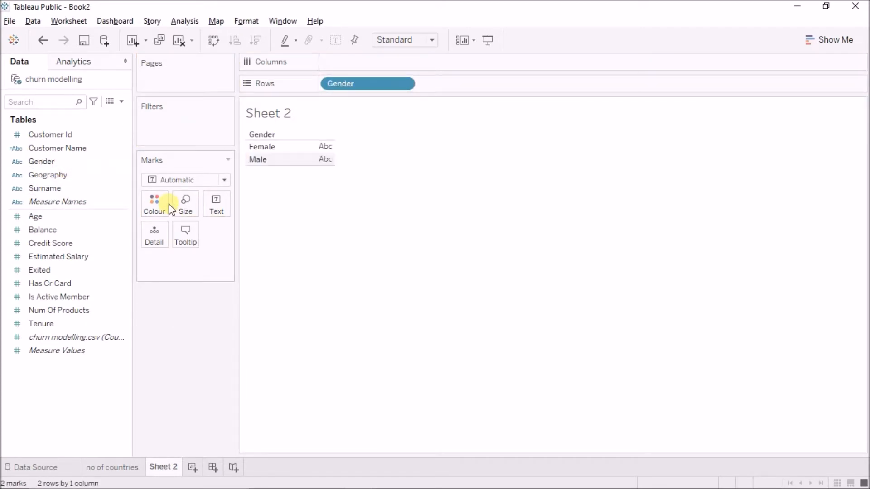
pyautogui.moveTo(68, 338); pyautogui.dragTo(218, 200)
pyautogui.moveTo(349, 84); pyautogui.dragTo(354, 64)
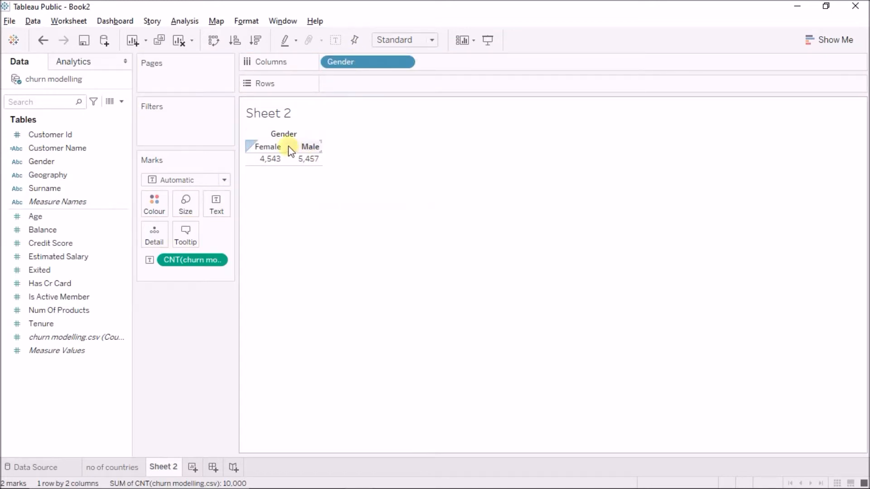
# - Hide the column field label on Sheet 2 and set its fit to Entire View
pyautogui.rightClick(278, 134)
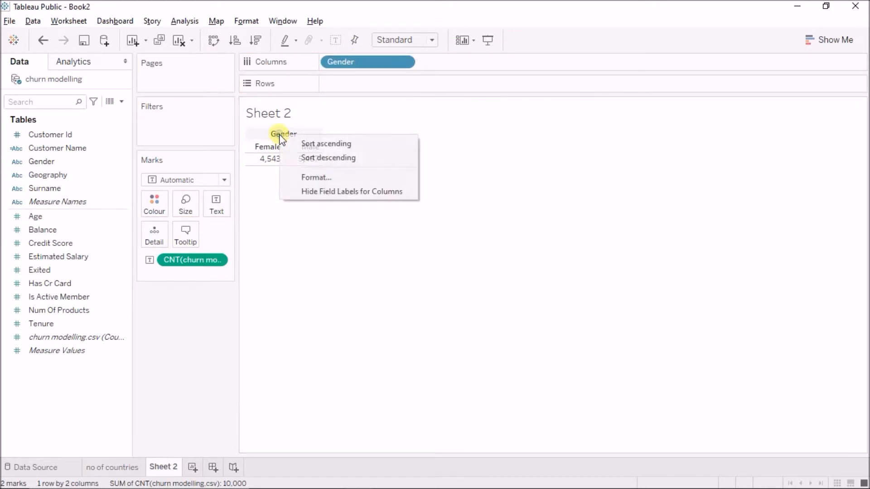
pyautogui.click(317, 188)
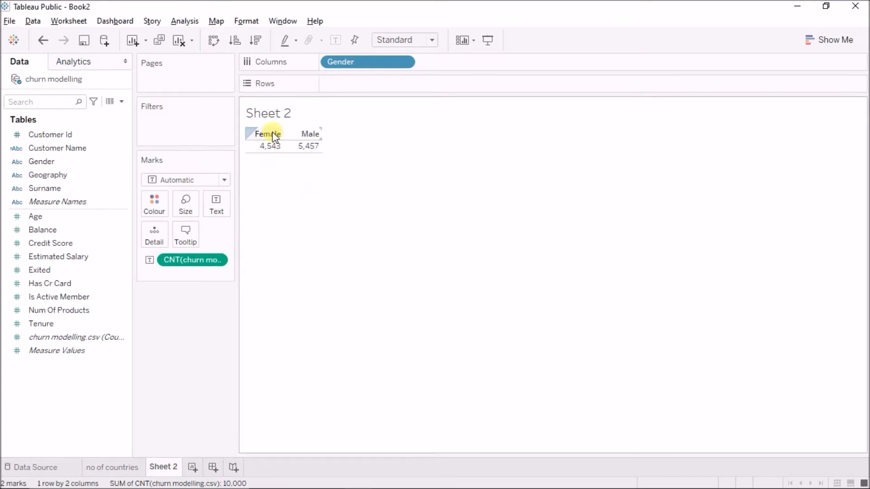
pyautogui.click(390, 37)
pyautogui.click(402, 85)
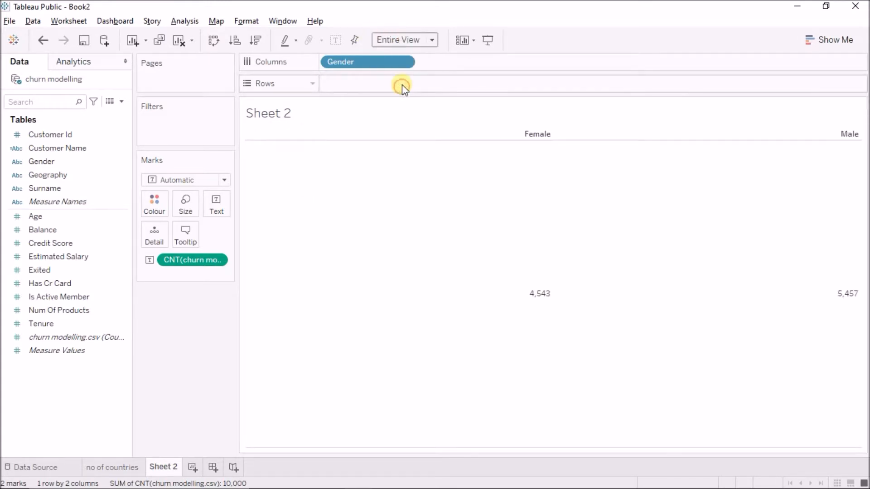
# - Centre the gender counts horizontally within the pane on Sheet 2
pyautogui.rightClick(475, 215)
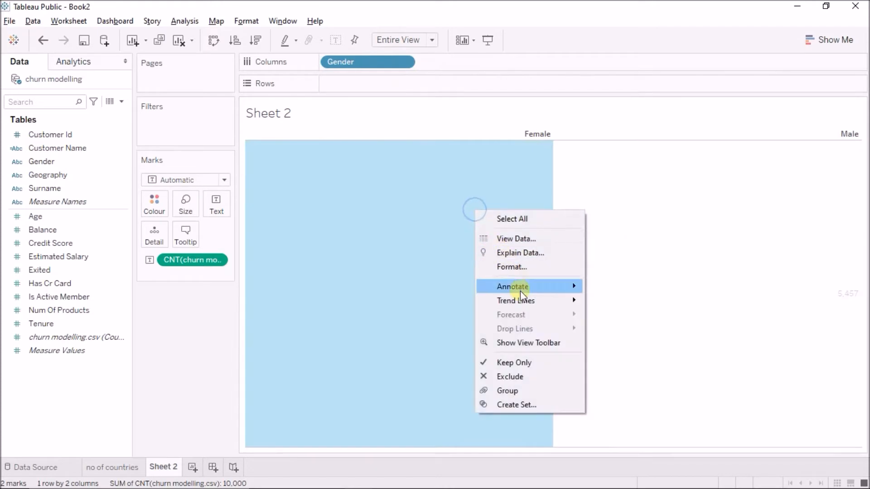
pyautogui.click(528, 266)
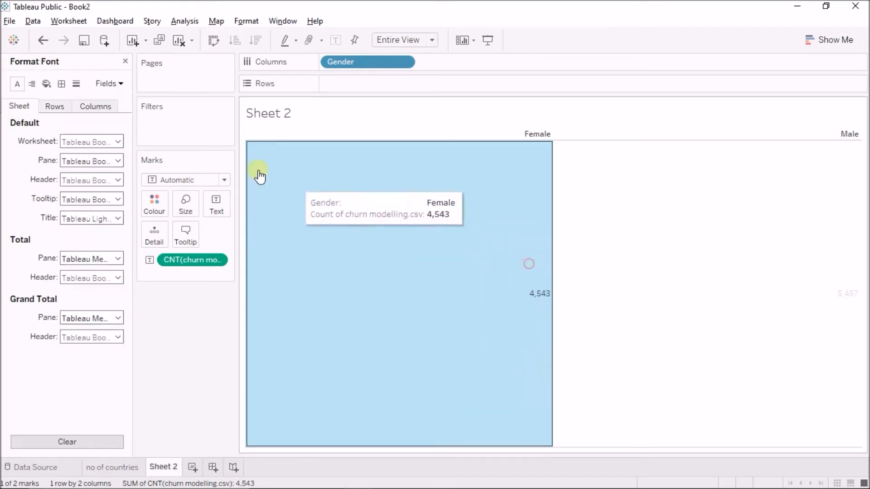
pyautogui.click(32, 83)
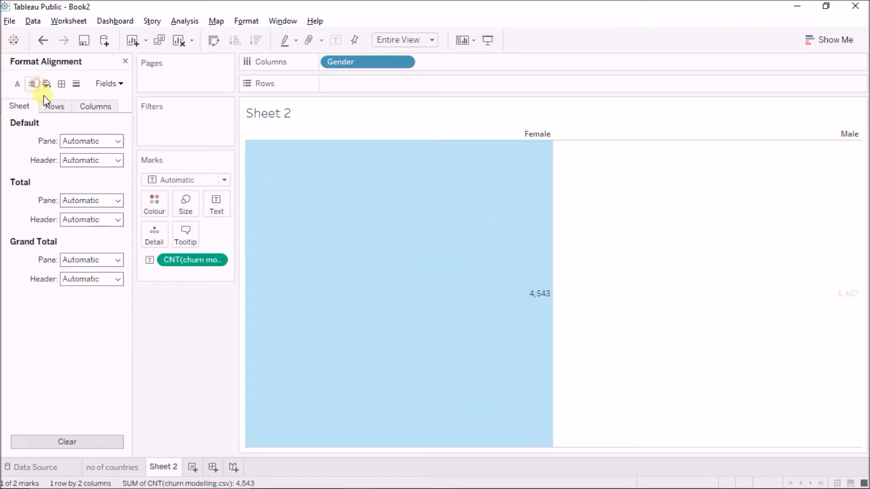
pyautogui.click(84, 141)
pyautogui.click(93, 192)
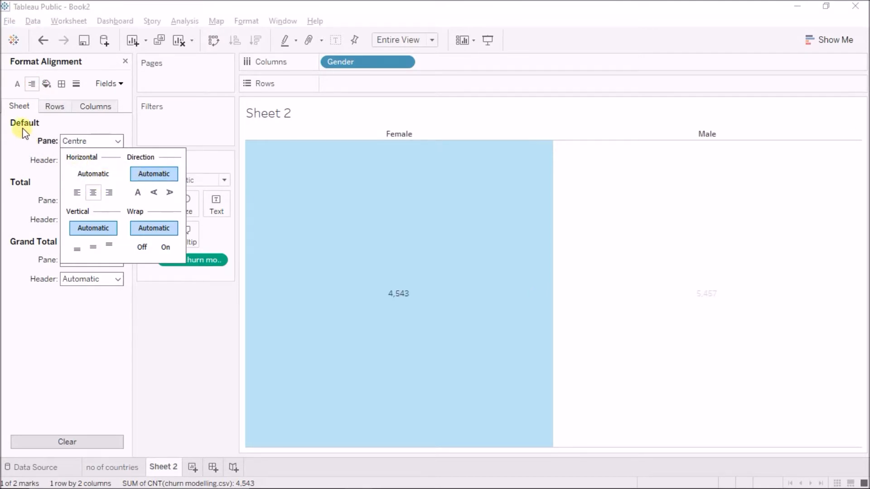
pyautogui.click(39, 149)
pyautogui.click(76, 162)
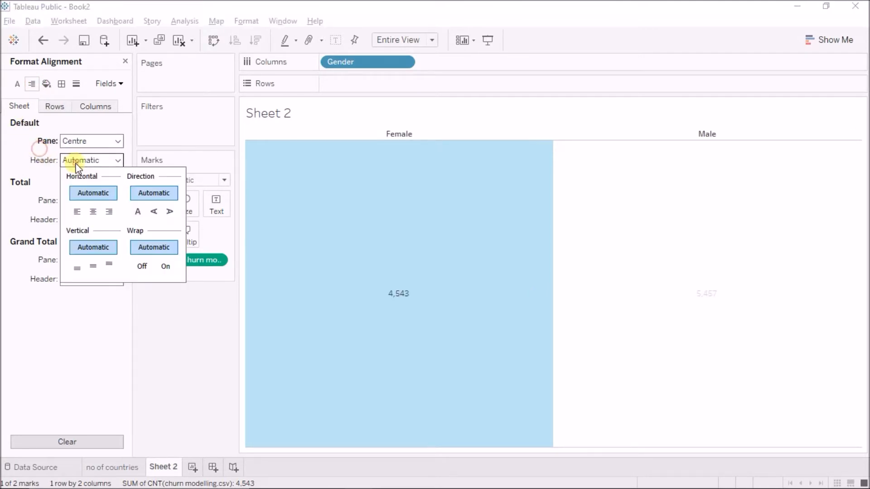
pyautogui.click(51, 159)
# - Set the pane font size of the gender counts to 16
pyautogui.click(17, 84)
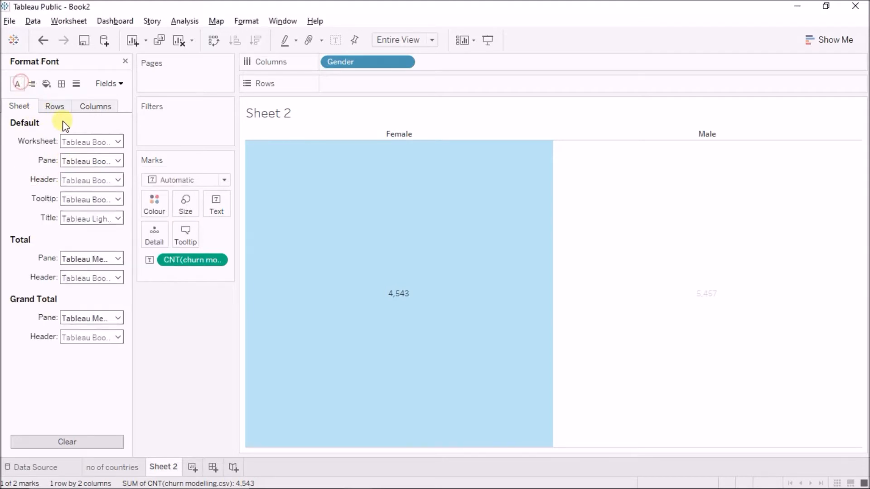
pyautogui.click(72, 142)
pyautogui.click(50, 156)
pyautogui.click(79, 161)
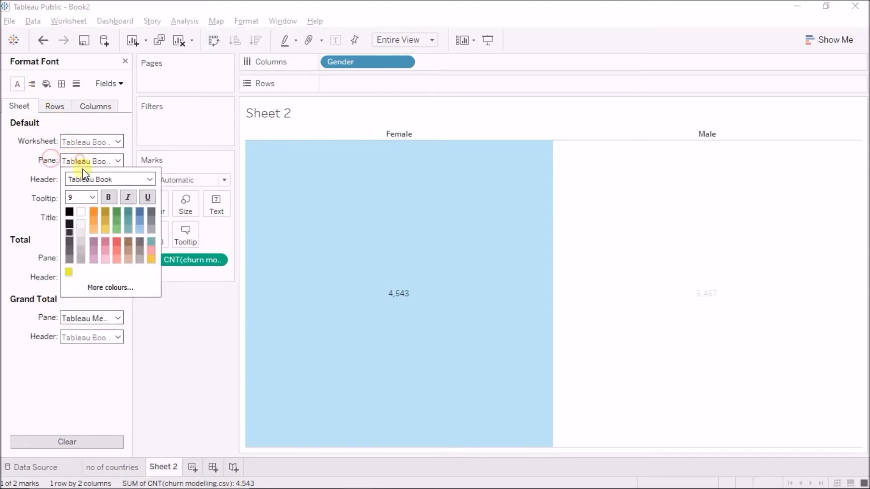
pyautogui.click(88, 197)
pyautogui.click(84, 266)
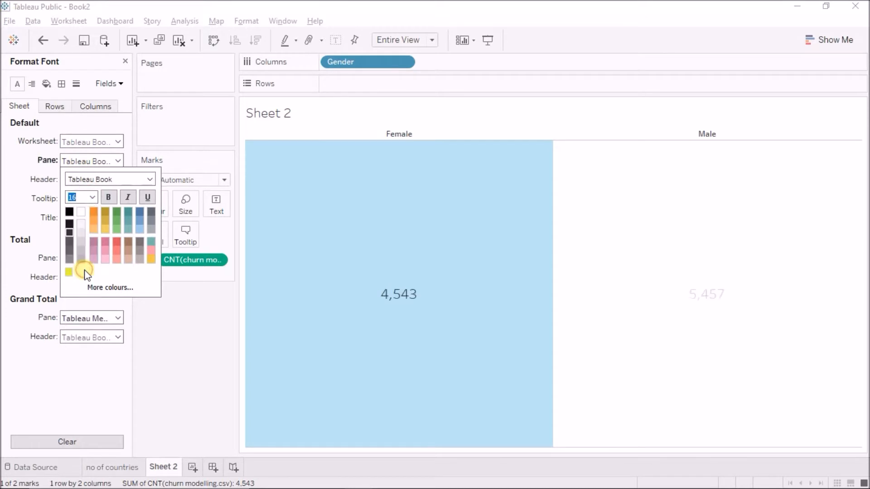
pyautogui.click(39, 186)
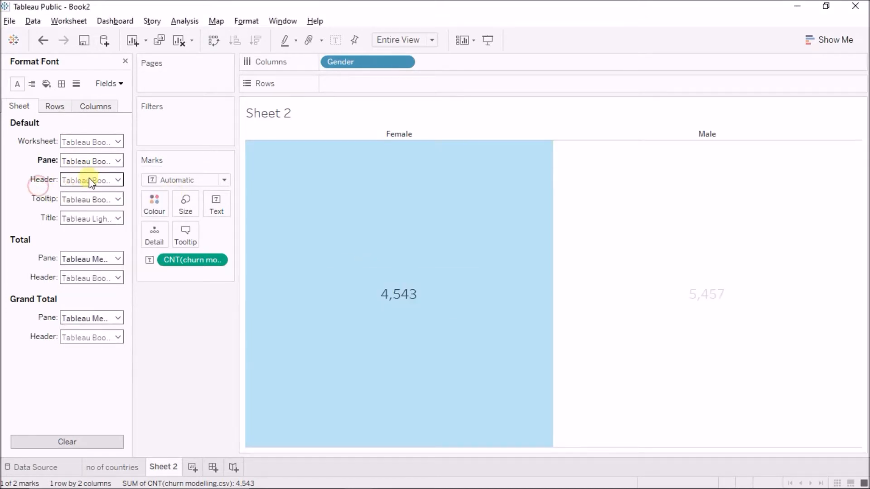
# - Set the header font size of the gender labels to 15 and rename Sheet 2 as gender
pyautogui.click(89, 177)
pyautogui.click(90, 216)
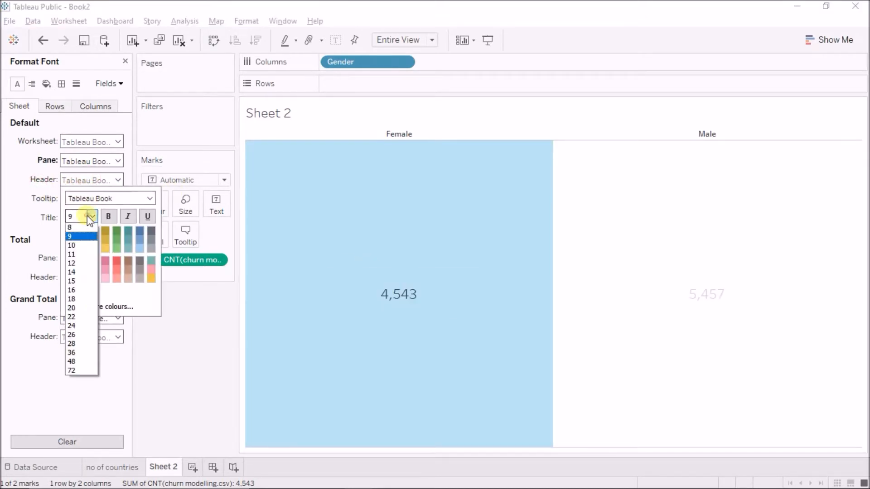
pyautogui.click(85, 281)
pyautogui.click(29, 276)
pyautogui.click(172, 317)
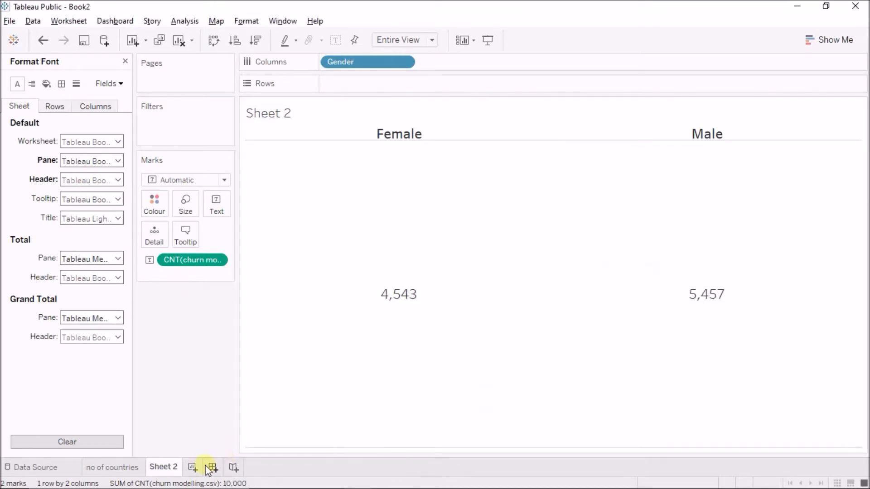
pyautogui.write('gender')
pyautogui.press('Return')
pyautogui.click(188, 467)
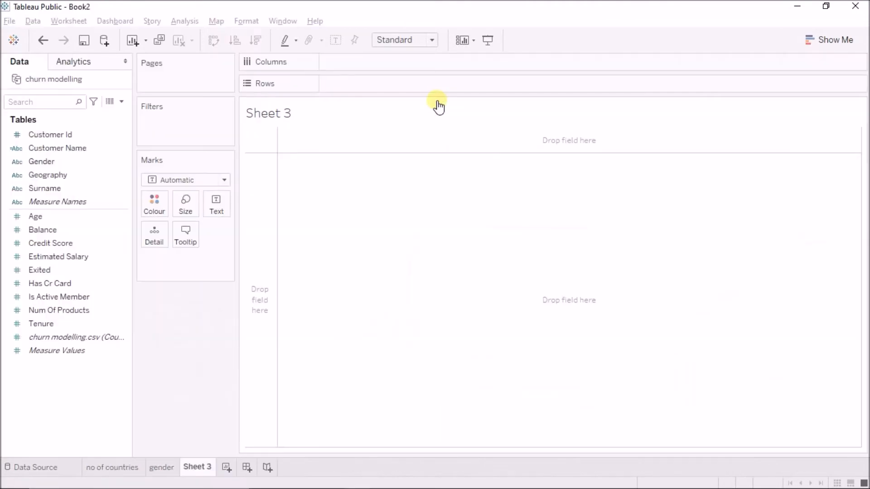
pyautogui.click(74, 338)
pyautogui.moveTo(75, 339); pyautogui.dragTo(225, 212)
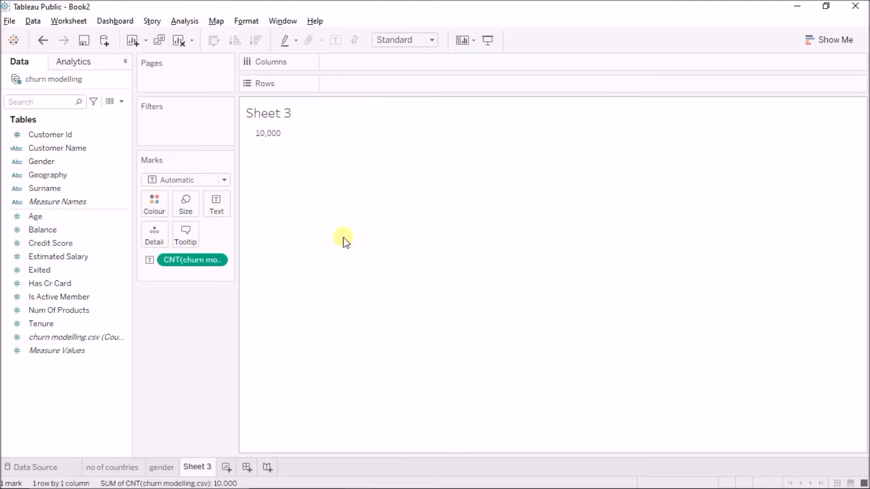
pyautogui.moveTo(276, 140)
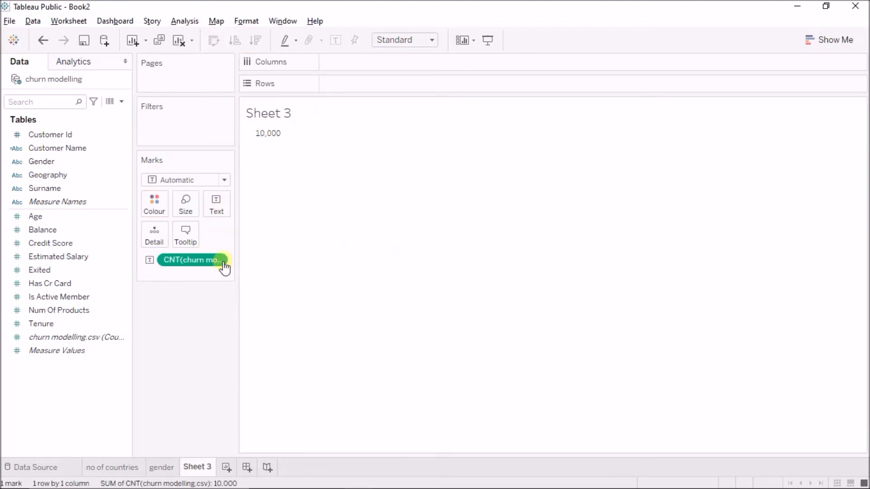
pyautogui.rightClick(192, 466)
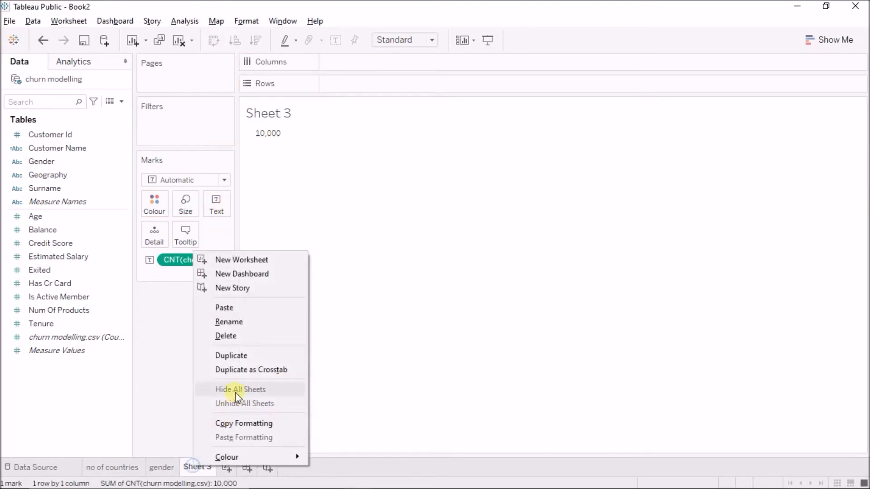
pyautogui.click(234, 337)
# - Duplicate the no of countries sheet, place the copy after gender and rename it "# of customers"
pyautogui.click(93, 468)
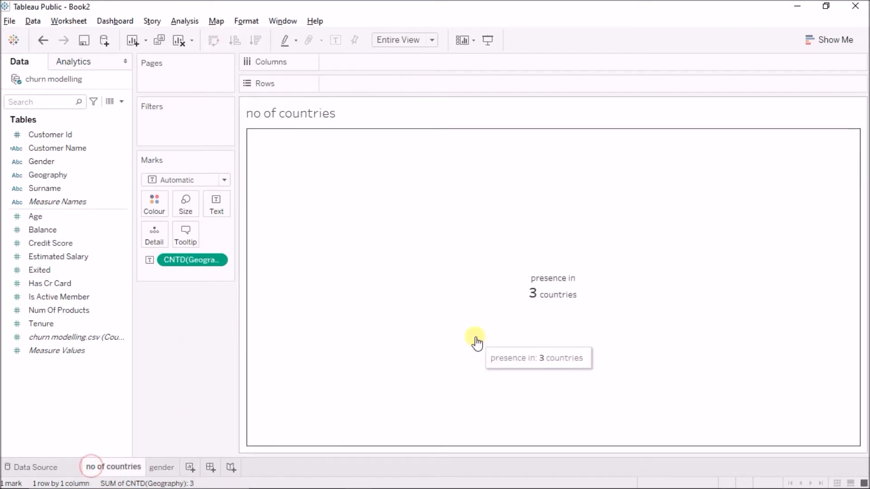
pyautogui.rightClick(134, 471)
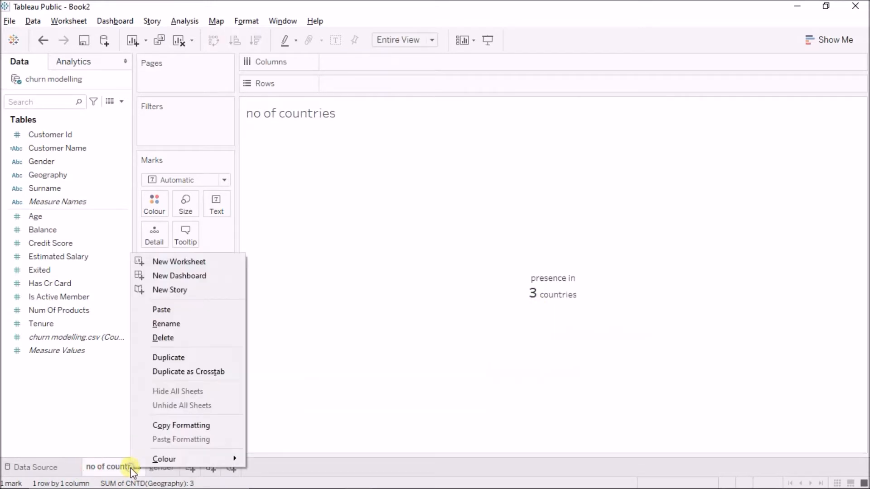
pyautogui.click(189, 357)
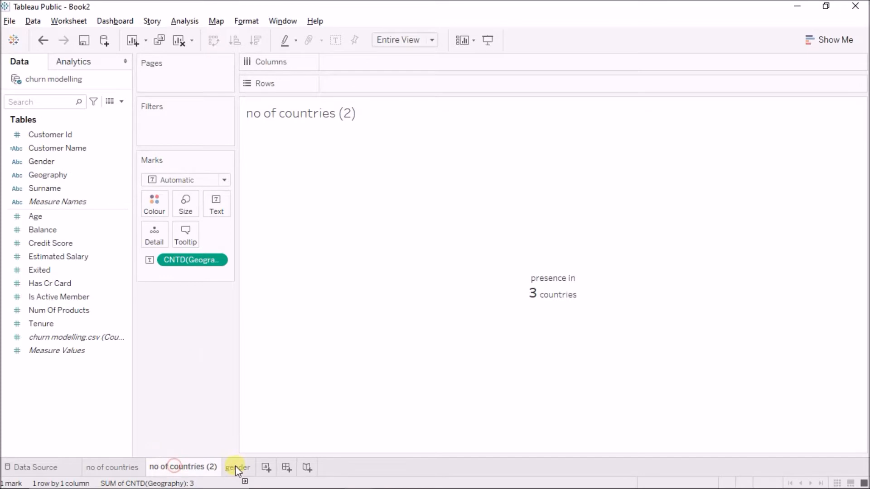
pyautogui.moveTo(235, 466); pyautogui.dragTo(252, 469)
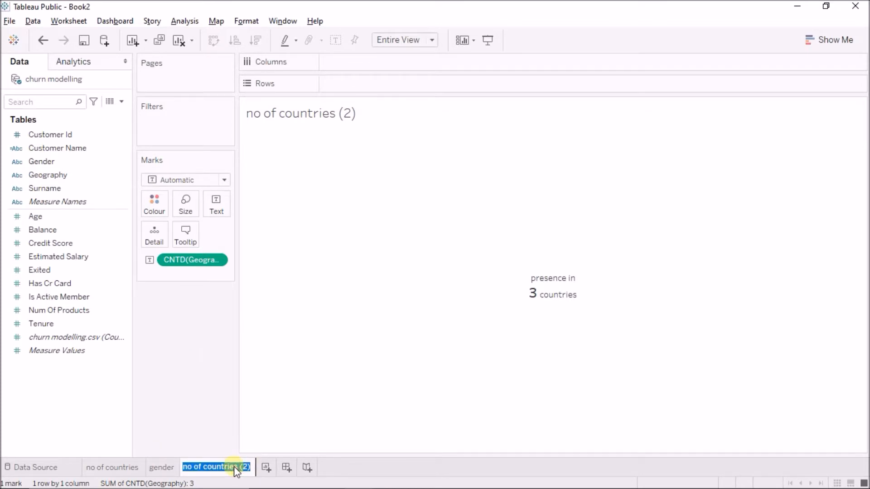
pyautogui.write('# of customers')
pyautogui.press('Return')
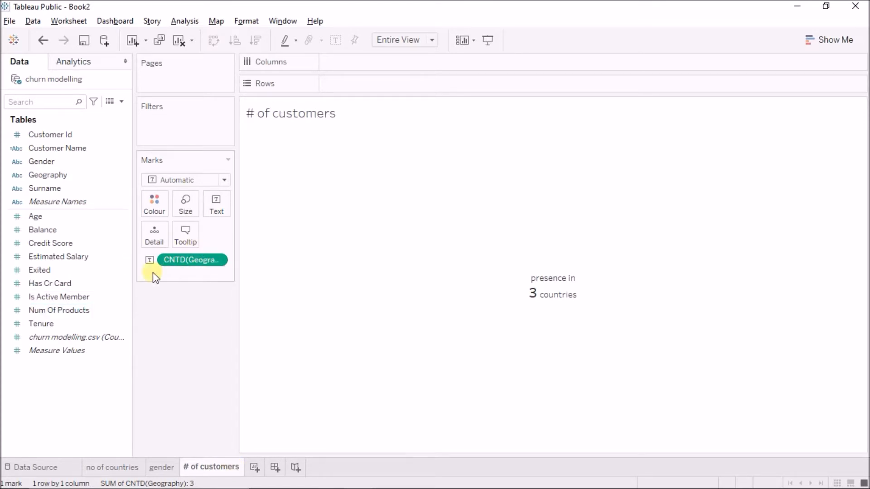
# - Replace the Geography text mark with the churn modelling.csv count and delete the "presence in" and "countries" wording from its label
pyautogui.moveTo(113, 337); pyautogui.dragTo(221, 208)
pyautogui.moveTo(200, 261); pyautogui.dragTo(199, 326)
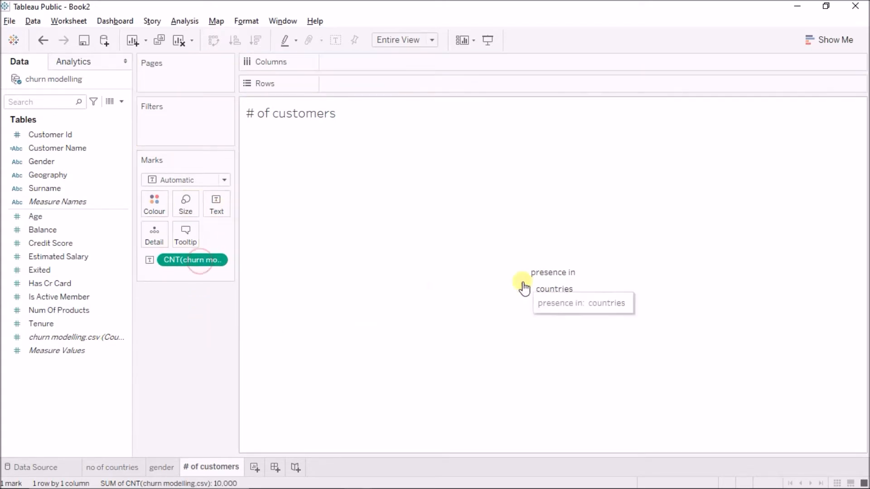
pyautogui.click(222, 203)
pyautogui.click(328, 229)
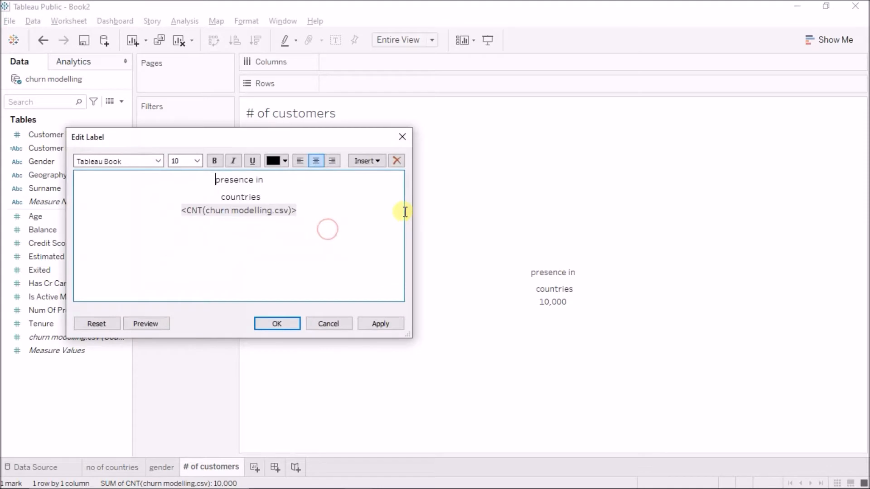
pyautogui.moveTo(291, 196); pyautogui.dragTo(230, 178)
pyautogui.press('BackSpace')
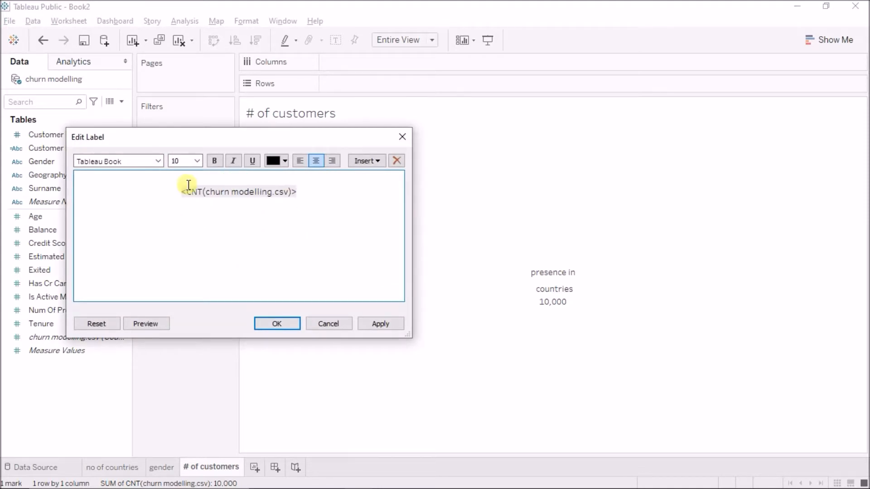
pyautogui.press('BackSpace')
# - Format the churn modelling.csv count in the label as bold at size 16
pyautogui.doubleClick(188, 184)
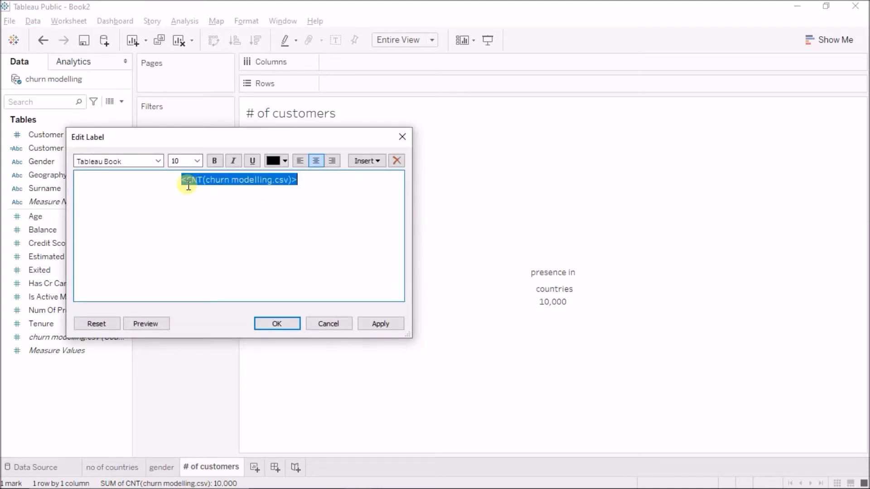
pyautogui.click(198, 161)
pyautogui.click(186, 231)
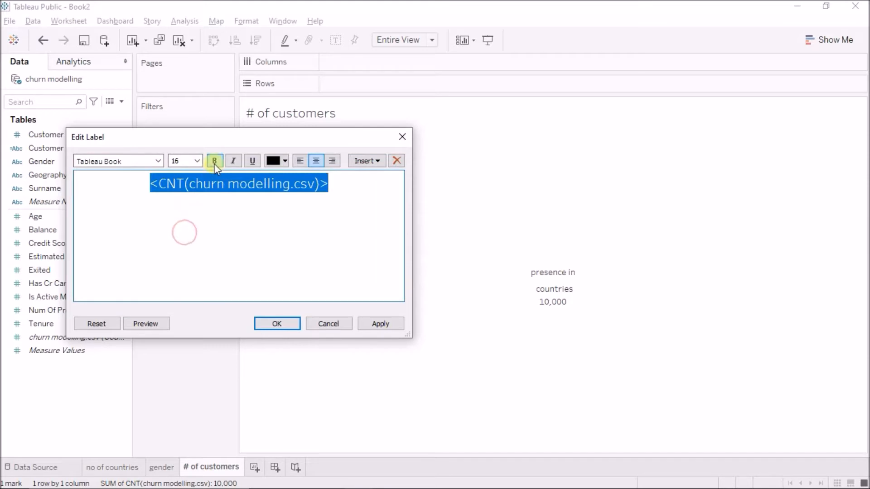
pyautogui.click(214, 164)
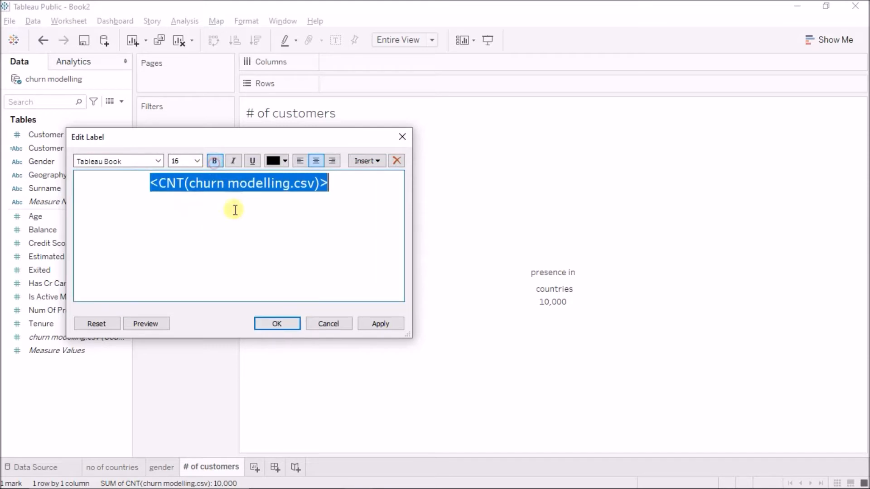
pyautogui.click(277, 324)
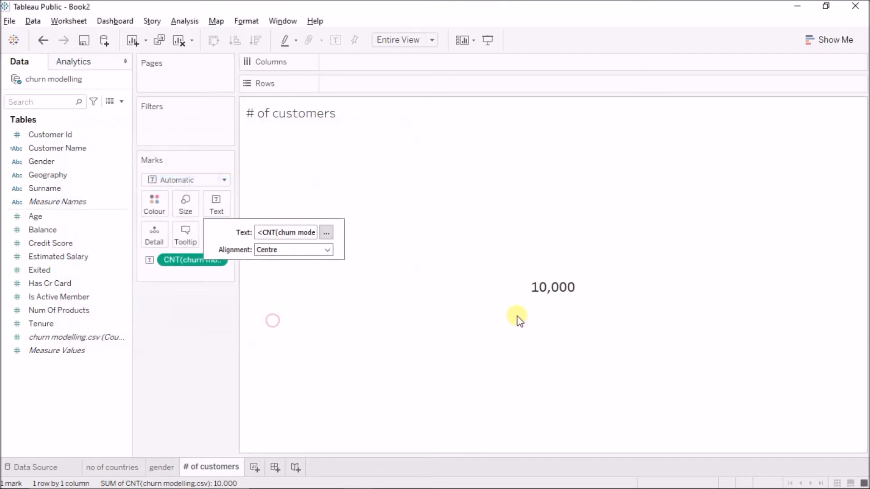
# - Add the word "customers" on a new line below the count in the label, non-bold at size 10
pyautogui.click(325, 232)
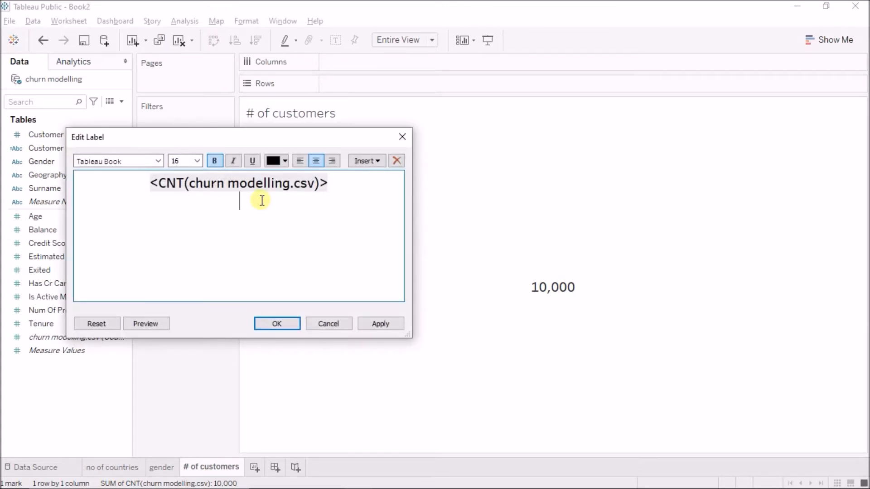
pyautogui.write('customers')
pyautogui.hotkey('shift', 'Left')
pyautogui.hotkey('shift', 'Left')
pyautogui.hotkey('shift', 'Left')
pyautogui.hotkey('shift', 'Left')
pyautogui.hotkey('shift', 'Left')
pyautogui.hotkey('shift', 'Left')
pyautogui.hotkey('shift', 'Left')
pyautogui.hotkey('shift', 'Left')
pyautogui.click(214, 160)
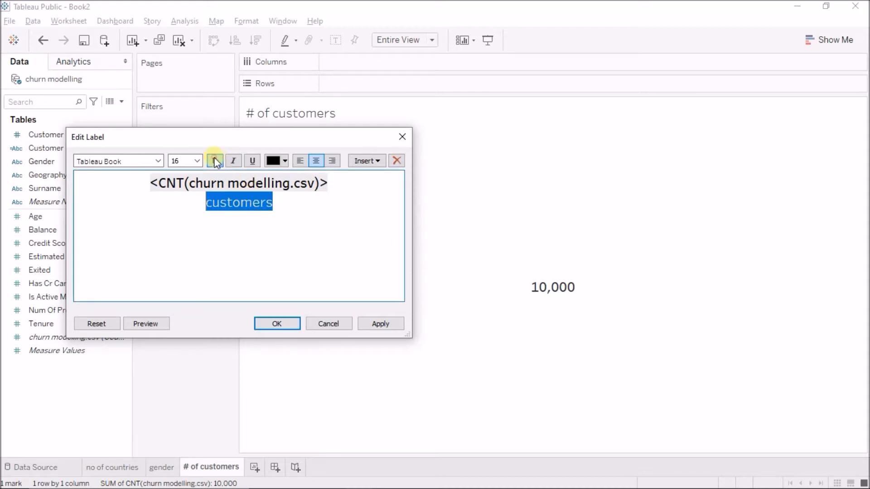
pyautogui.click(197, 160)
pyautogui.click(182, 187)
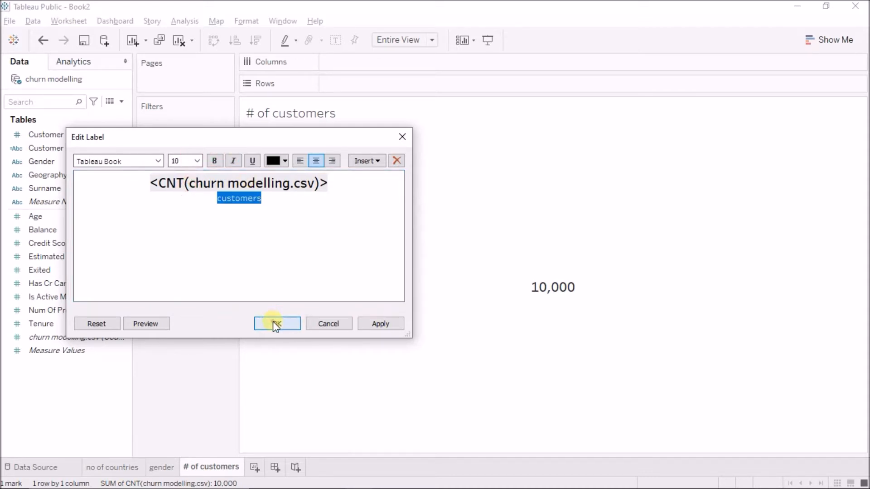
pyautogui.click(273, 323)
# - Create a new worksheet after # of customers
pyautogui.click(253, 467)
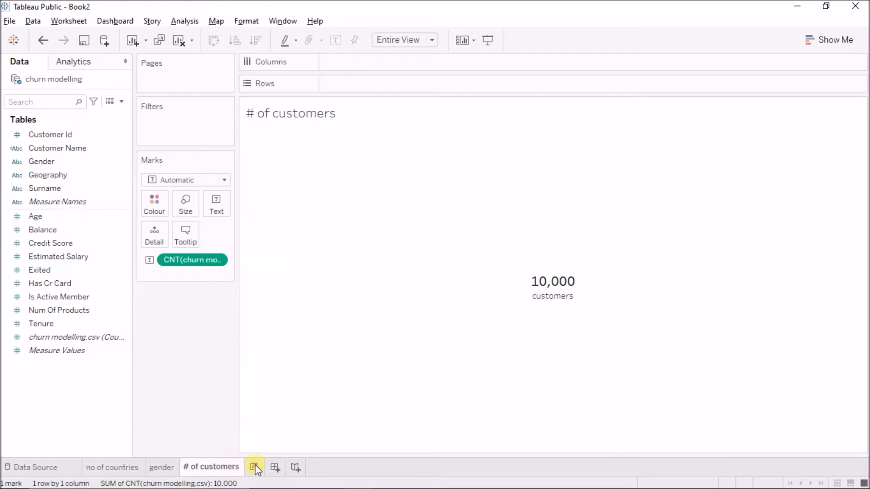
pyautogui.click(254, 467)
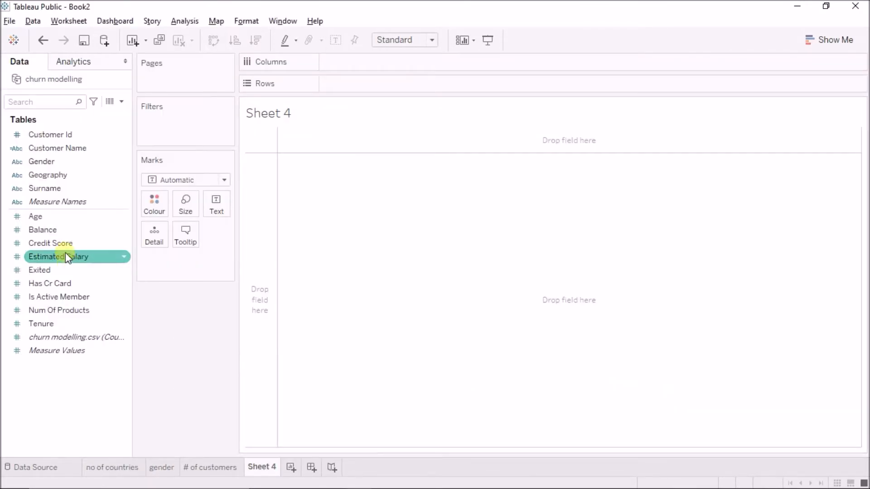
pyautogui.click(120, 296)
pyautogui.moveTo(167, 145)
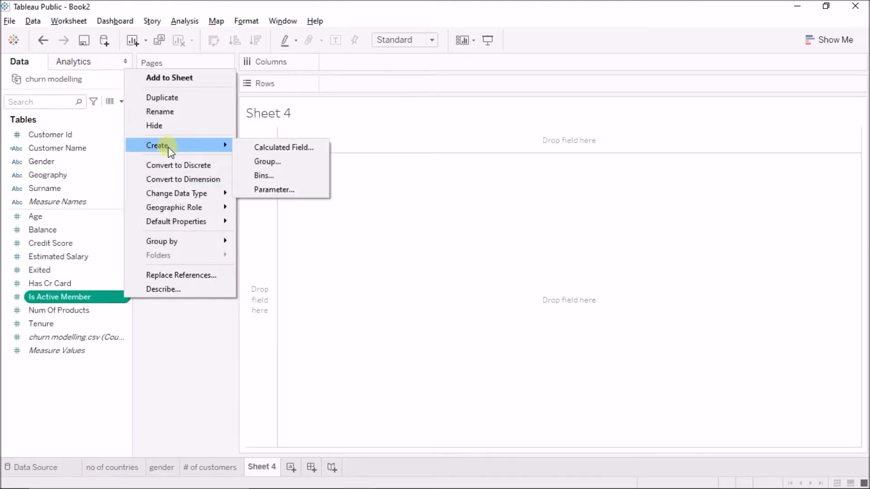
pyautogui.click(247, 162)
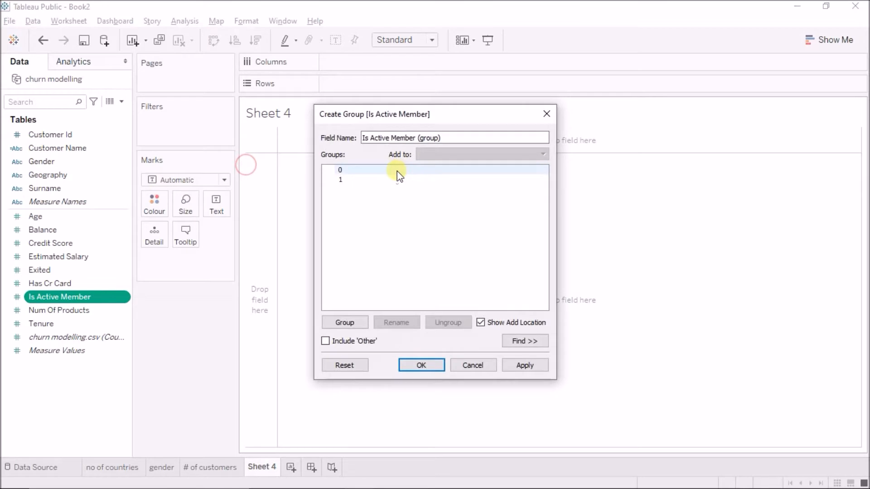
pyautogui.click(360, 178)
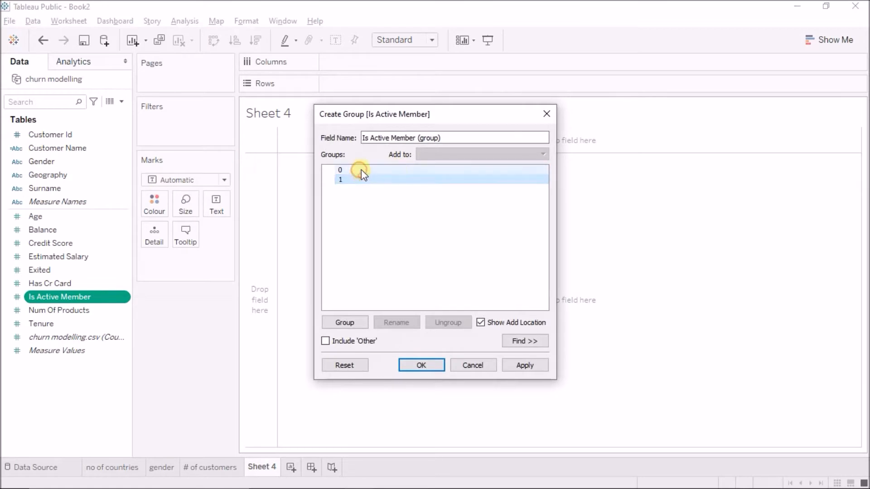
pyautogui.click(478, 360)
# - Show the sum of Is Active Member as the text mark on Sheet 4
pyautogui.moveTo(70, 298); pyautogui.dragTo(213, 214)
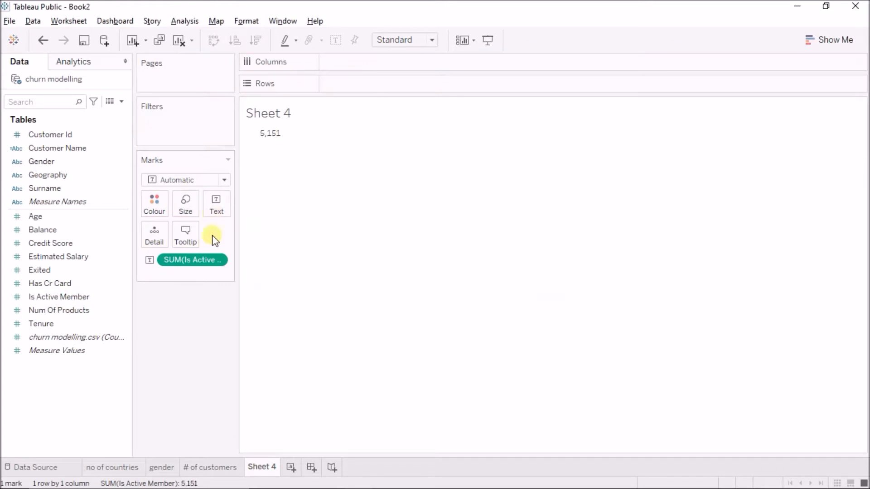
pyautogui.moveTo(268, 143)
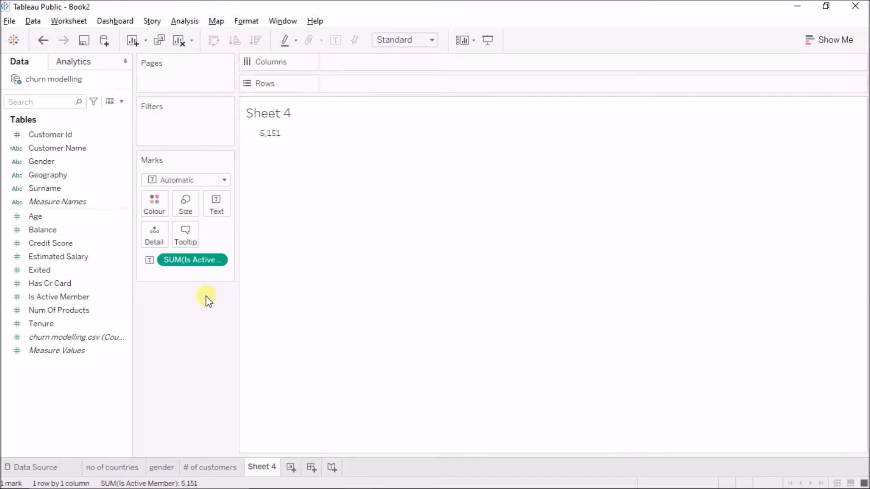
# - Duplicate the # of customers sheet and replace the copy's text mark with the sum of Is Active Member
pyautogui.click(225, 463)
pyautogui.rightClick(226, 463)
pyautogui.click(297, 352)
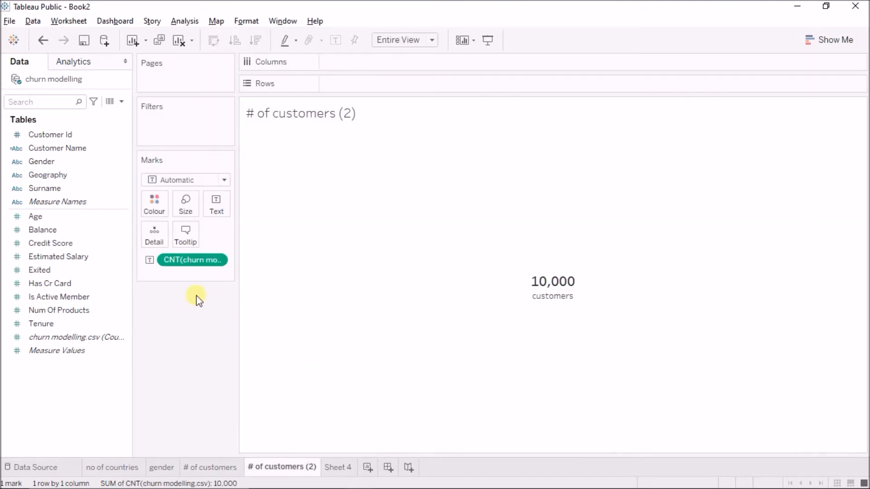
pyautogui.moveTo(99, 295); pyautogui.dragTo(197, 258)
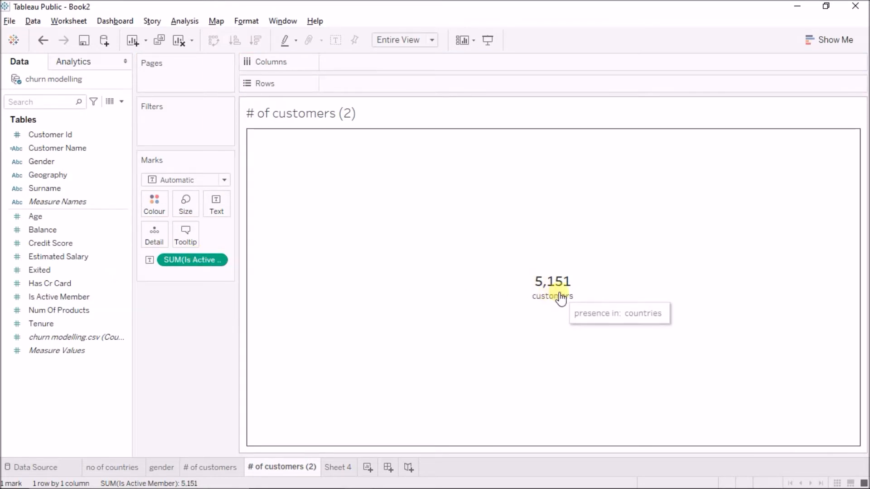
# - Change the wording below the number in the duplicated sheet's label to "active customers"
pyautogui.click(216, 204)
pyautogui.click(326, 232)
pyautogui.moveTo(277, 198); pyautogui.dragTo(214, 200)
pyautogui.write('active cus')
pyautogui.click(277, 323)
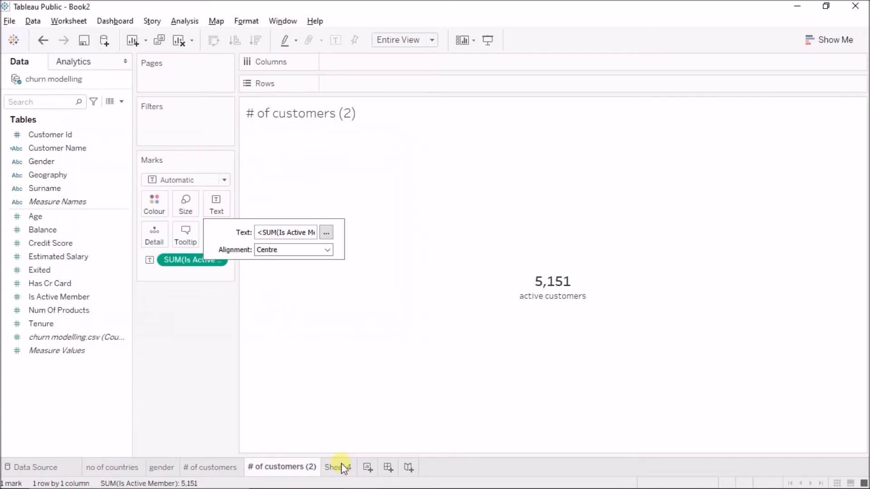
# - Rename the # of customers (2) sheet as active
pyautogui.doubleClick(313, 468)
pyautogui.write('acti')
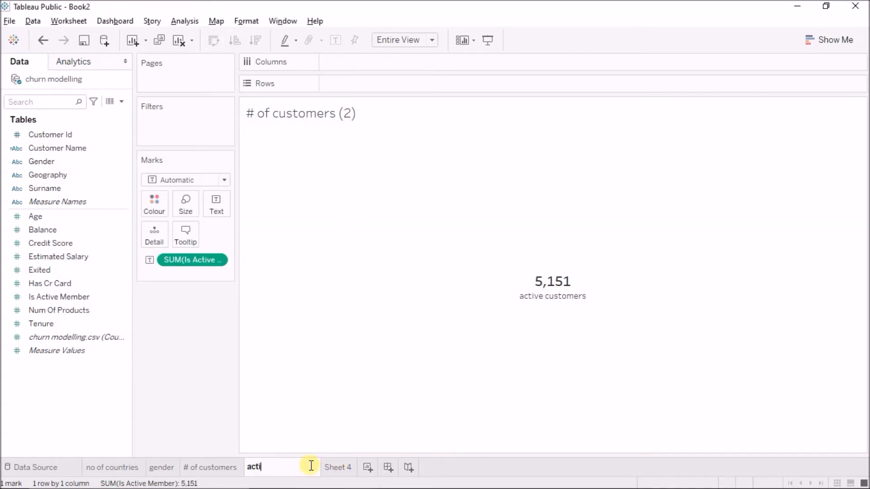
pyautogui.write('ve')
pyautogui.press('Return')
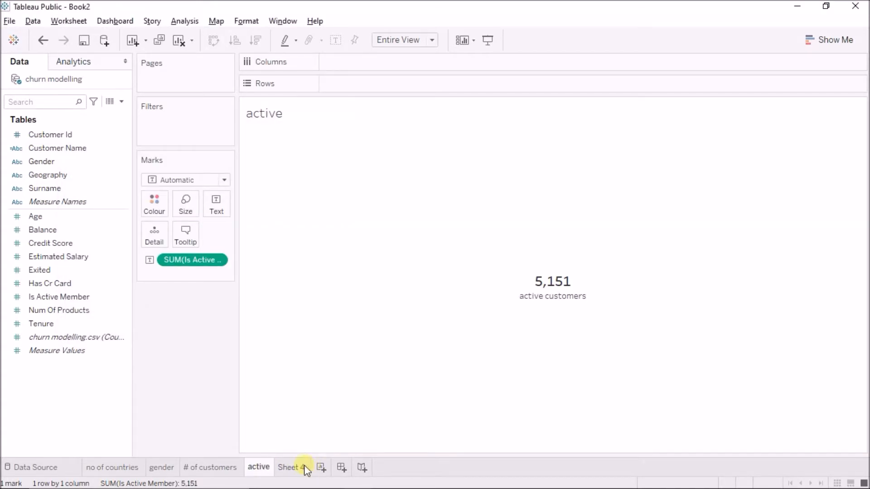
pyautogui.rightClick(307, 469)
pyautogui.click(344, 355)
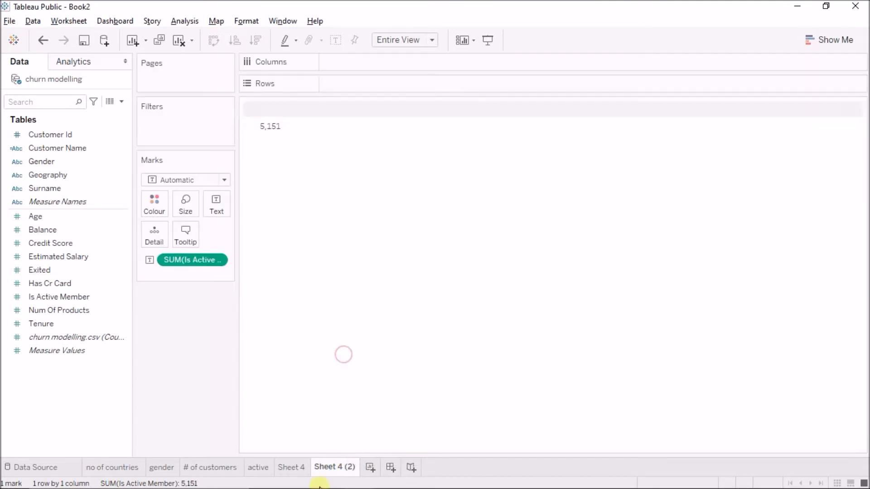
pyautogui.hotkey('ctrl', 'z')
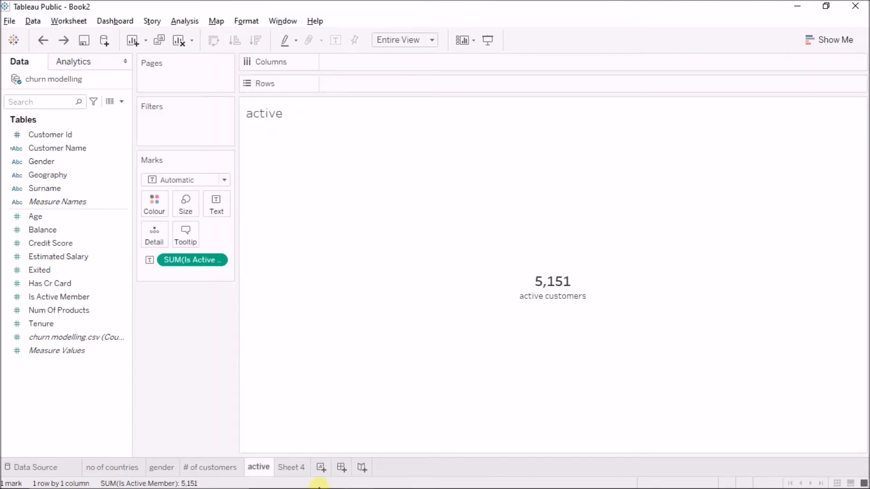
# - Delete Sheet 4 and check the next summary figure on the original Churn modeling dashboard
pyautogui.rightClick(295, 469)
pyautogui.click(339, 342)
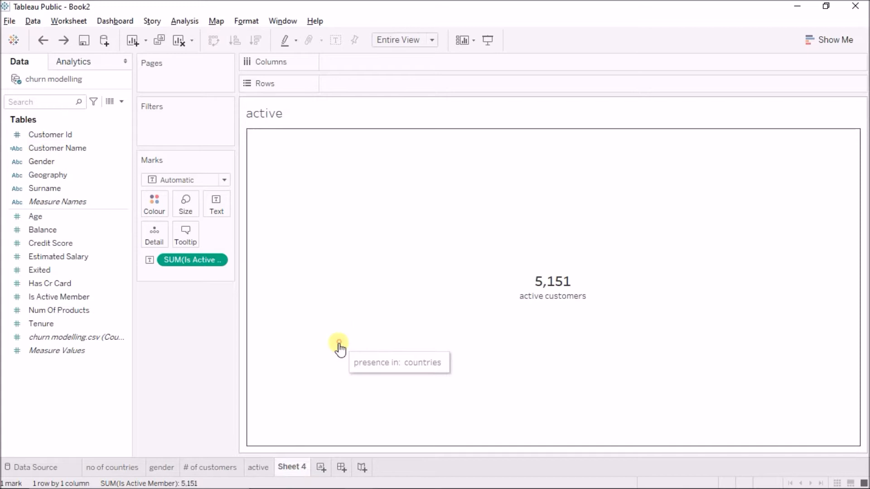
pyautogui.hotkey('alt', 'Tab')
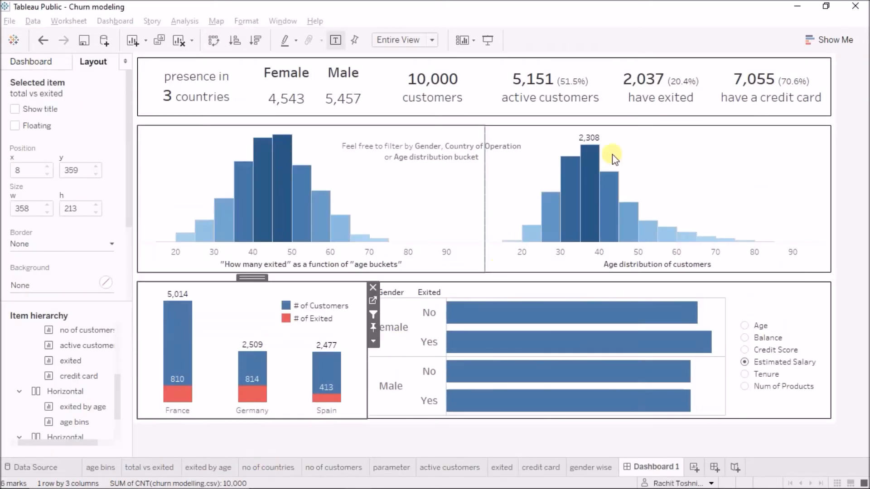
pyautogui.hotkey('alt', 'Tab')
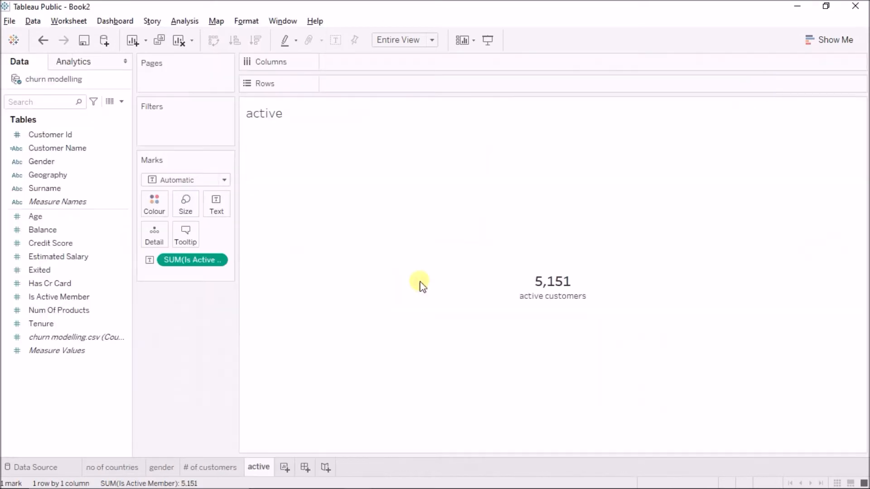
# - Duplicate the active sheet and replace the copy's text mark with the sum of Exited
pyautogui.rightClick(264, 468)
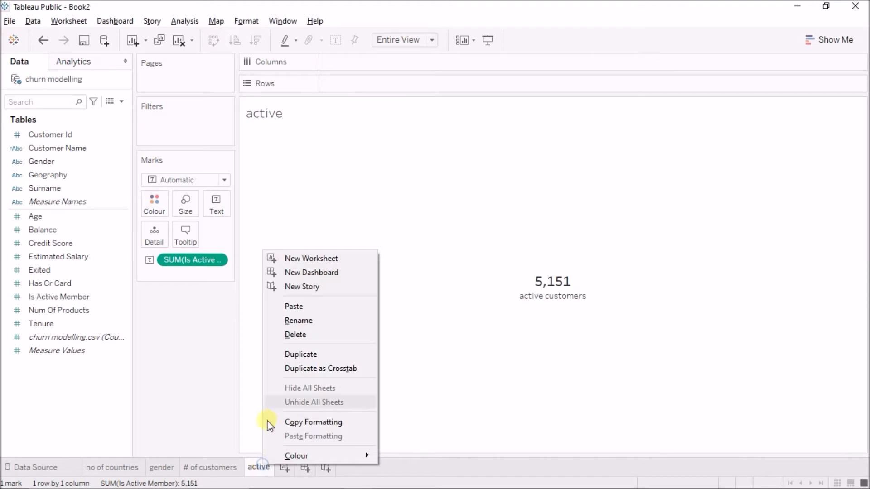
pyautogui.click(307, 357)
pyautogui.moveTo(97, 276); pyautogui.dragTo(192, 259)
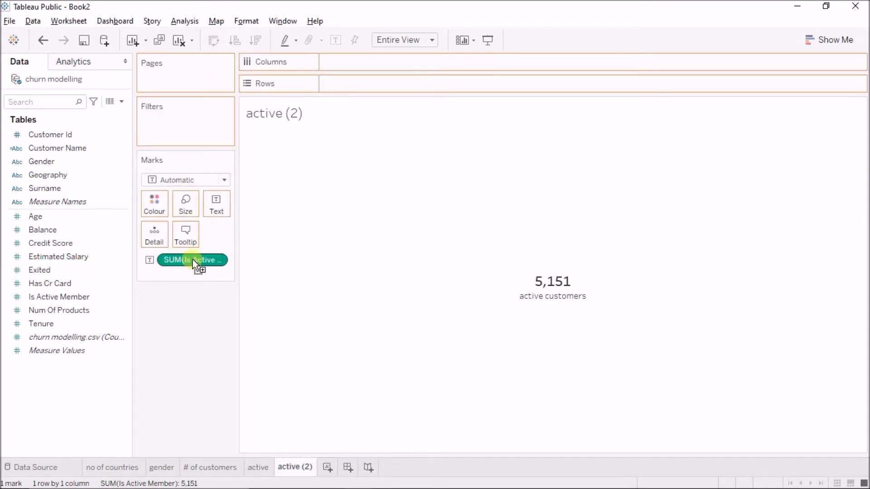
# - Change the label wording below the number to "have exited" and rename the active (2) sheet as exited
pyautogui.click(217, 204)
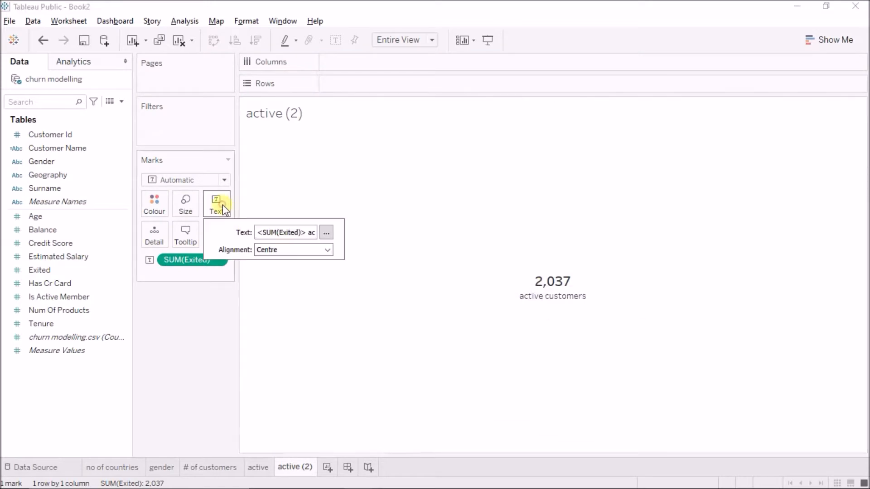
pyautogui.click(327, 233)
pyautogui.moveTo(196, 198); pyautogui.dragTo(320, 219)
pyautogui.write('have exited')
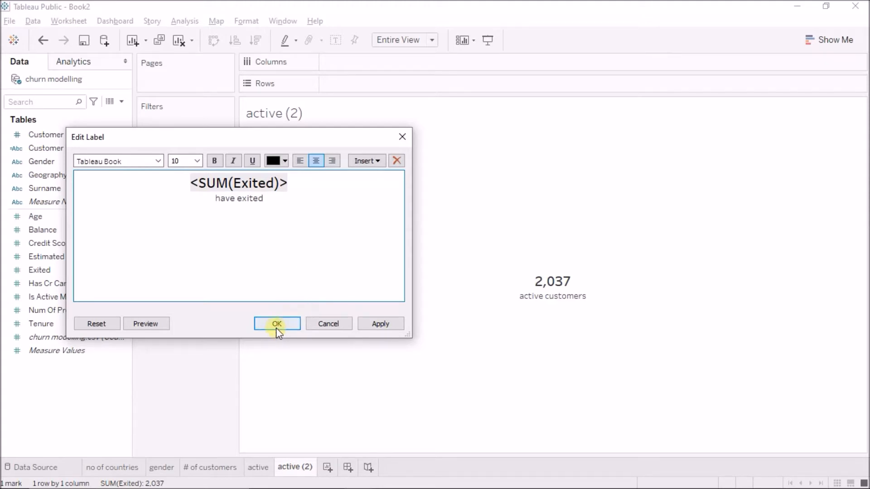
pyautogui.click(275, 323)
pyautogui.doubleClick(291, 466)
pyautogui.write('exited')
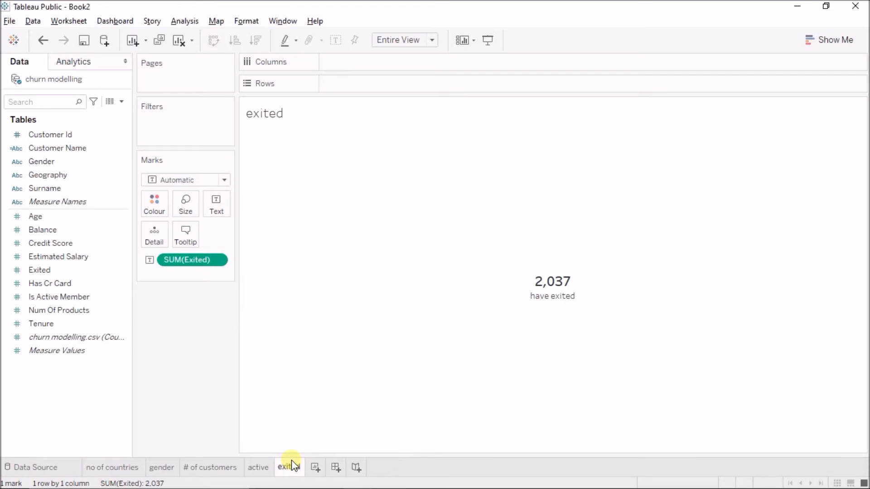
# - Duplicate the exited sheet and replace the copy's text mark with the sum of Has Cr Card
pyautogui.rightClick(292, 462)
pyautogui.click(334, 348)
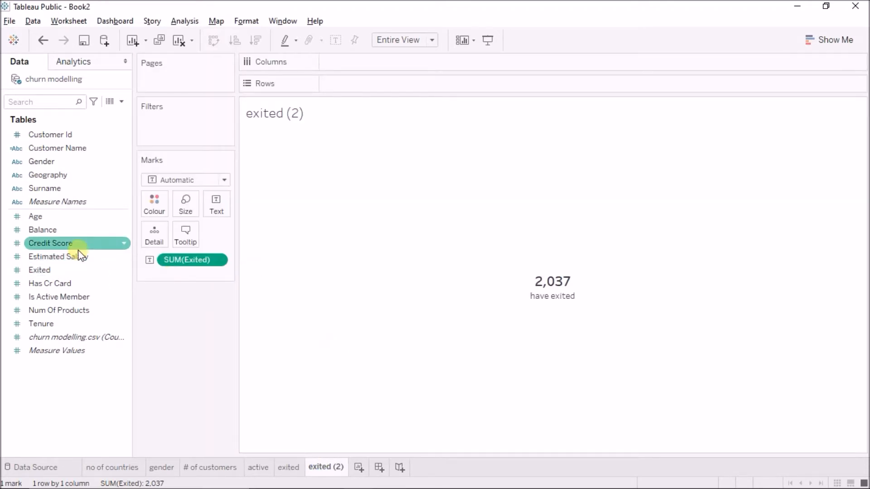
pyautogui.click(64, 282)
pyautogui.moveTo(75, 283); pyautogui.dragTo(199, 261)
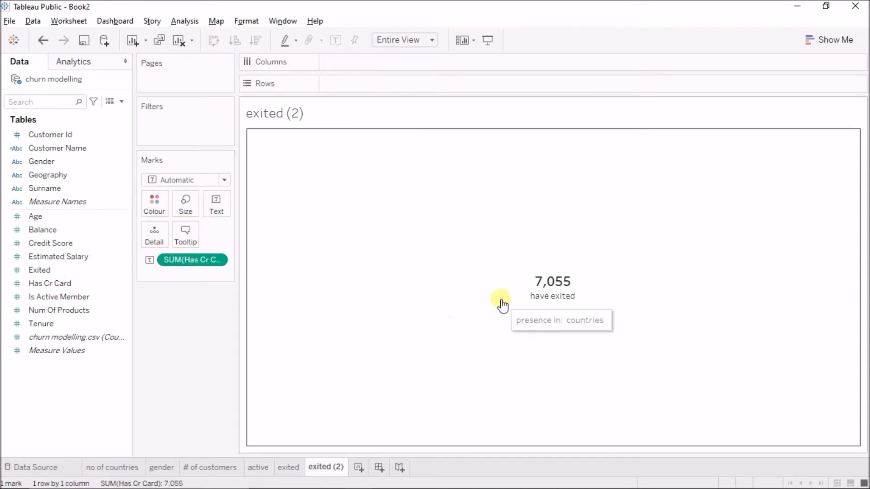
# - Change the label wording below the number to "have a credit card" and rename the exited (2) sheet as credit card
pyautogui.click(216, 201)
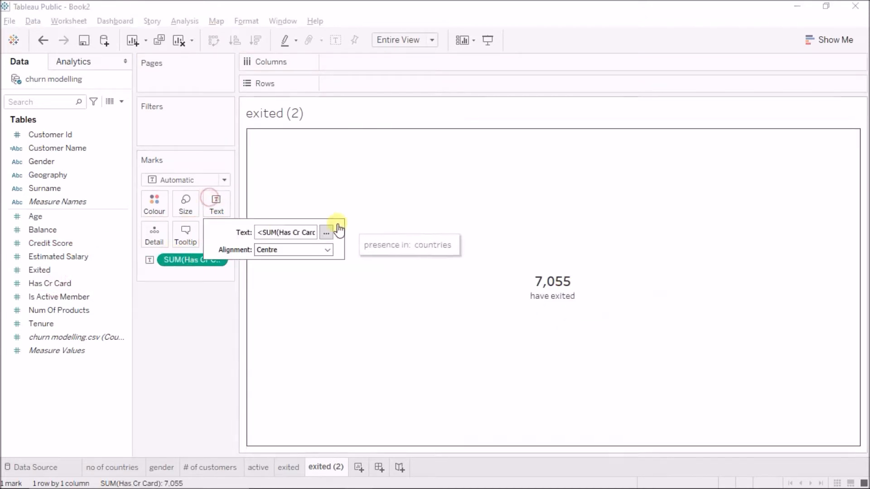
pyautogui.click(326, 232)
pyautogui.moveTo(265, 200); pyautogui.dragTo(187, 197)
pyautogui.write('have a credit card')
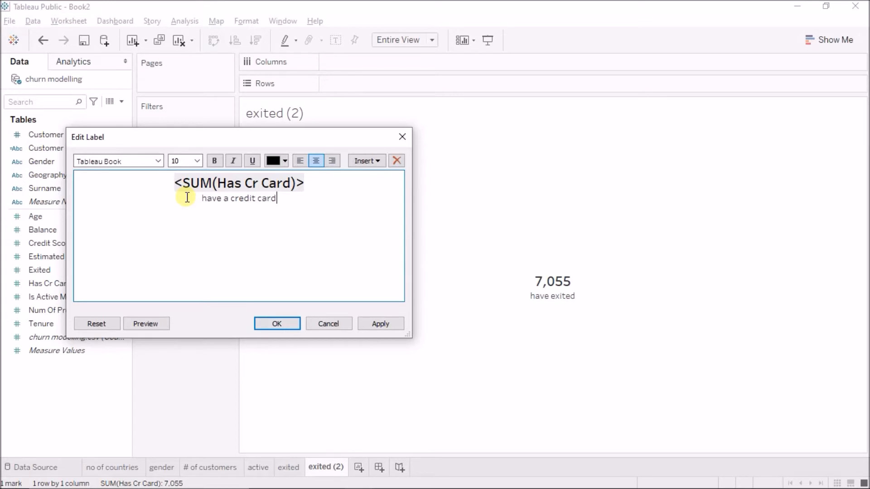
pyautogui.click(276, 324)
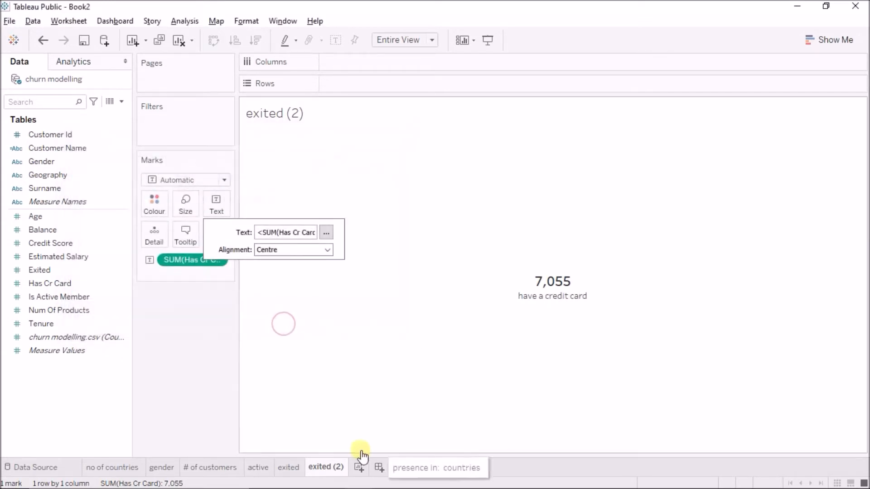
pyautogui.doubleClick(326, 467)
pyautogui.write('credit card')
pyautogui.press('Return')
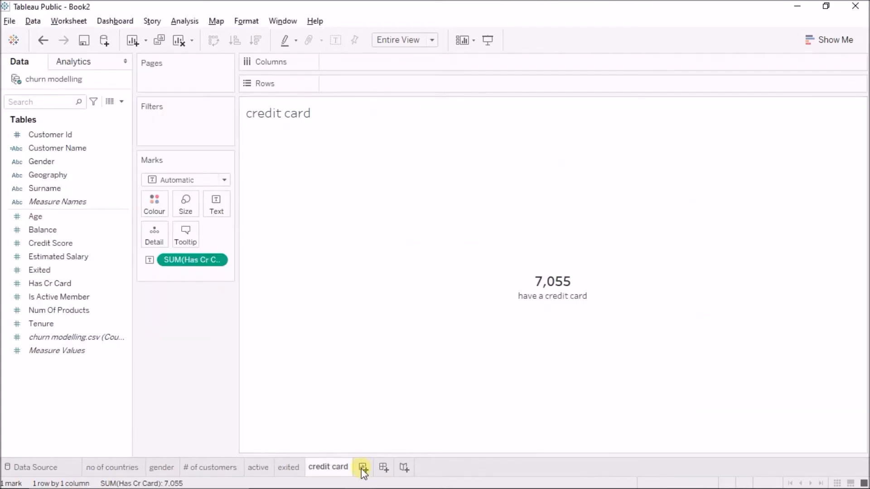
# - Add a new worksheet named age dist and place the sum of Age on its rows
pyautogui.click(362, 467)
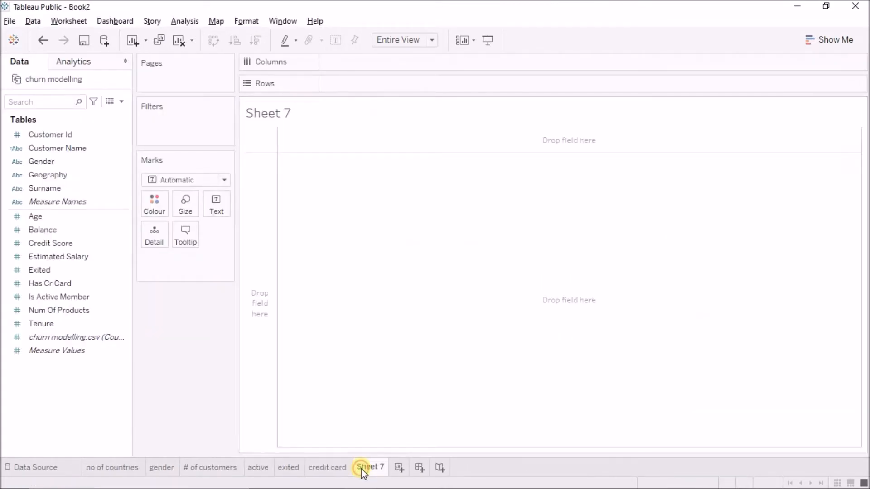
pyautogui.doubleClick(368, 469)
pyautogui.write('age dist')
pyautogui.press('Return')
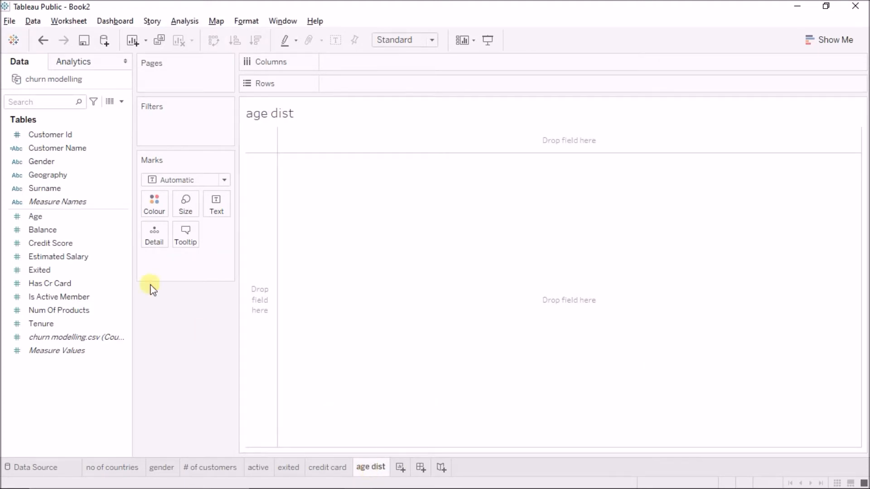
pyautogui.moveTo(67, 221); pyautogui.dragTo(371, 83)
# - Try the Show Me histogram for Age and undo it
pyautogui.click(814, 48)
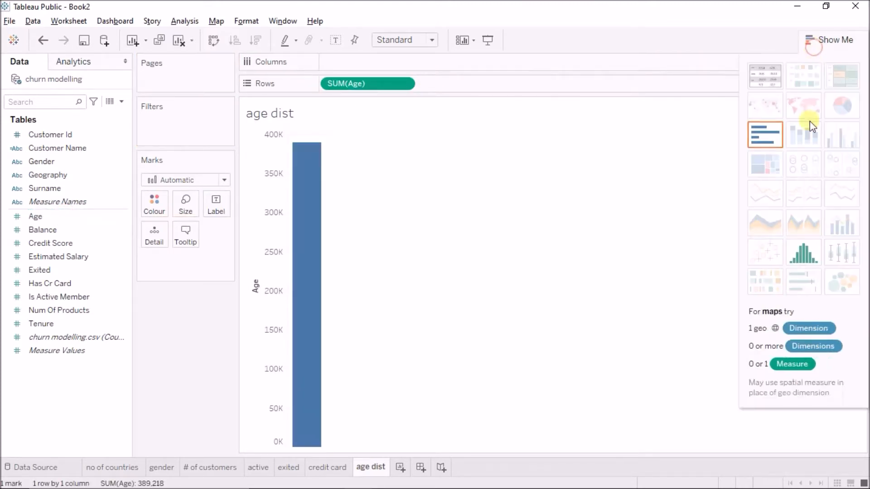
pyautogui.click(804, 249)
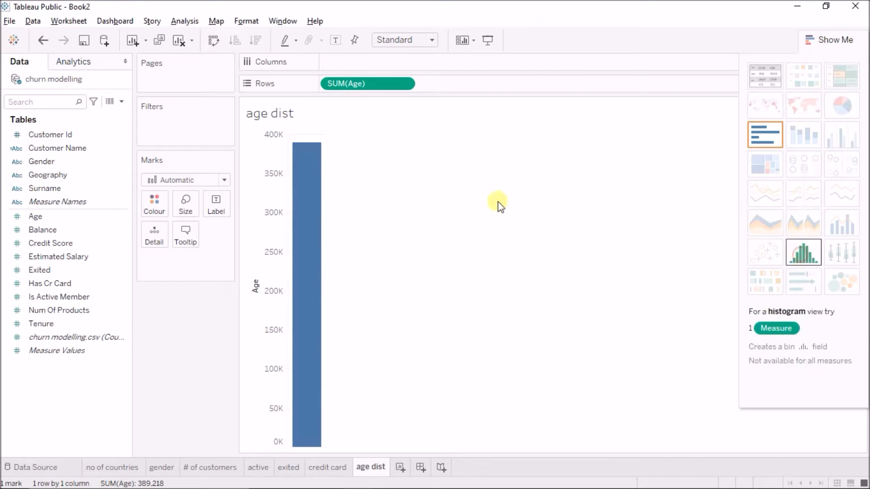
pyautogui.click(15, 136)
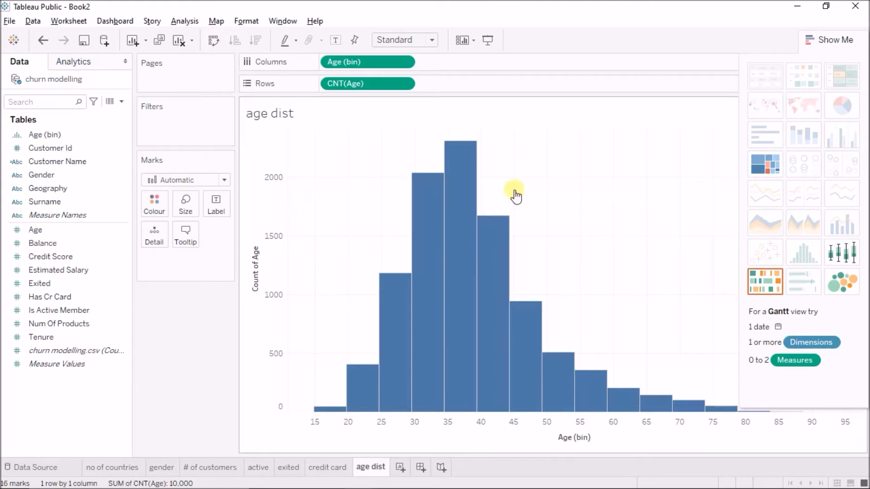
pyautogui.hotkey('ctrl', 'z')
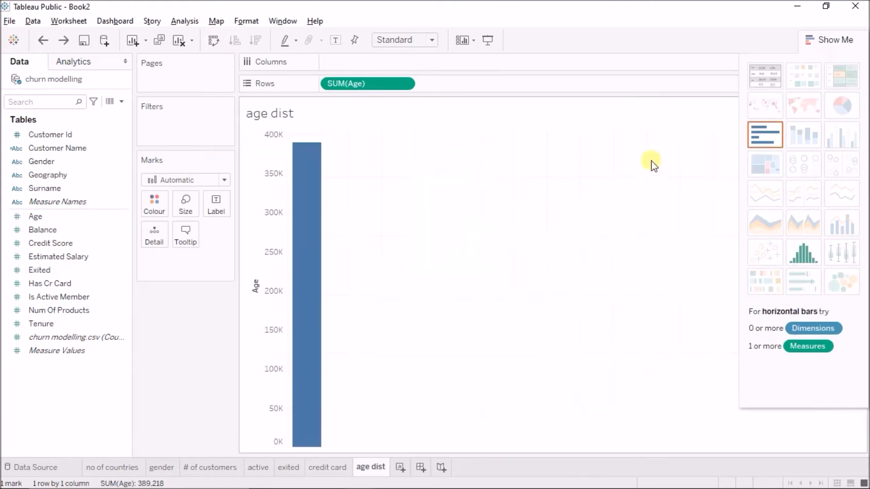
pyautogui.click(811, 40)
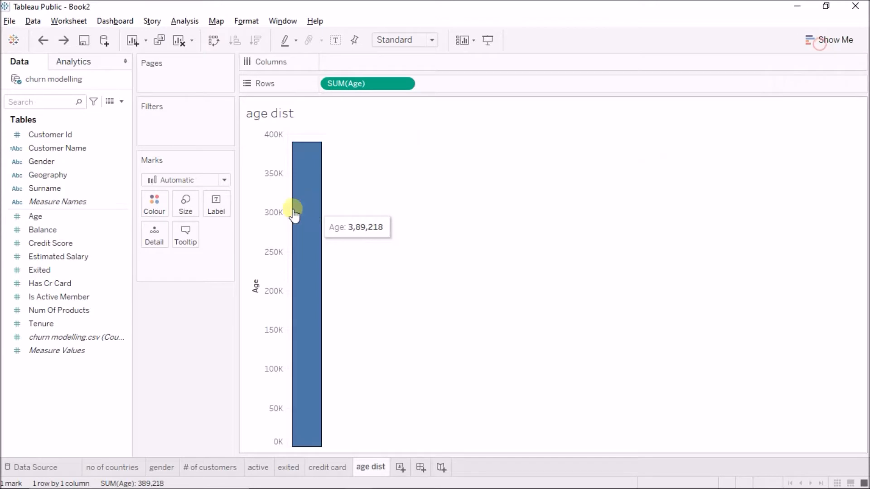
# - Create an Age (bin) field from Age with a bin size of 5
pyautogui.click(125, 217)
pyautogui.click(194, 310)
pyautogui.click(289, 338)
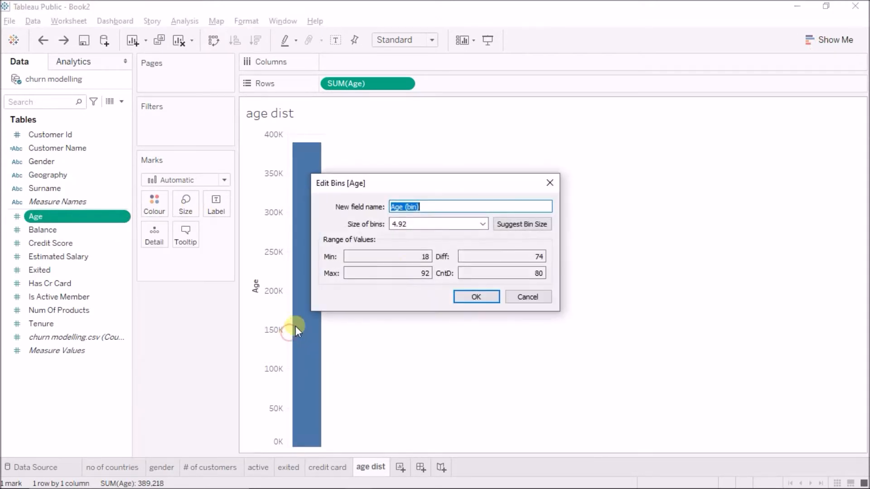
pyautogui.click(415, 224)
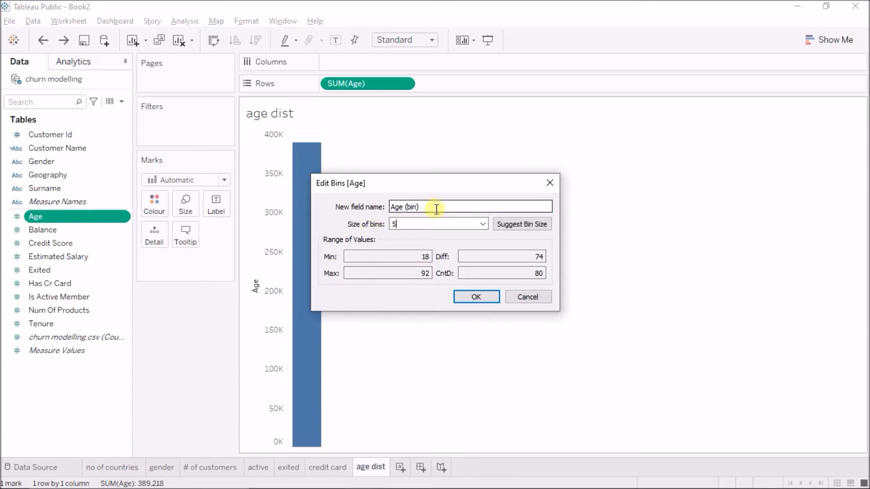
pyautogui.click(476, 297)
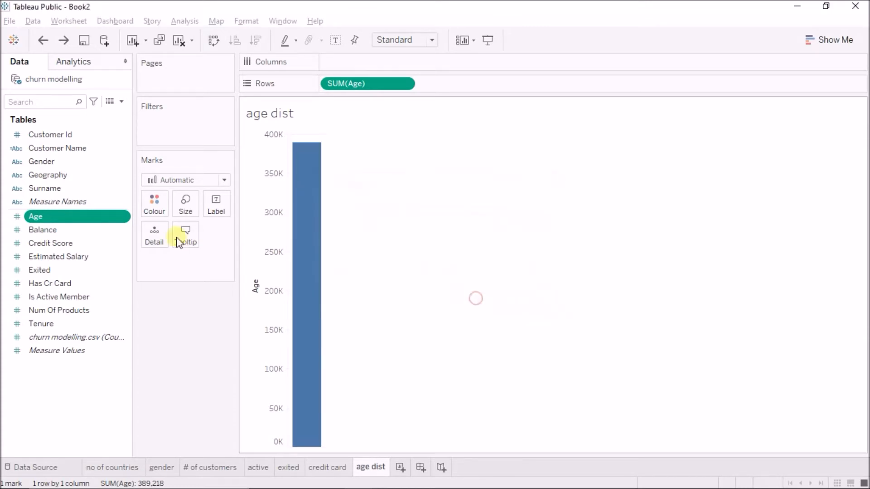
# - Place Age (bin) on the columns of the age dist sheet and make it continuous
pyautogui.moveTo(41, 139); pyautogui.dragTo(349, 64)
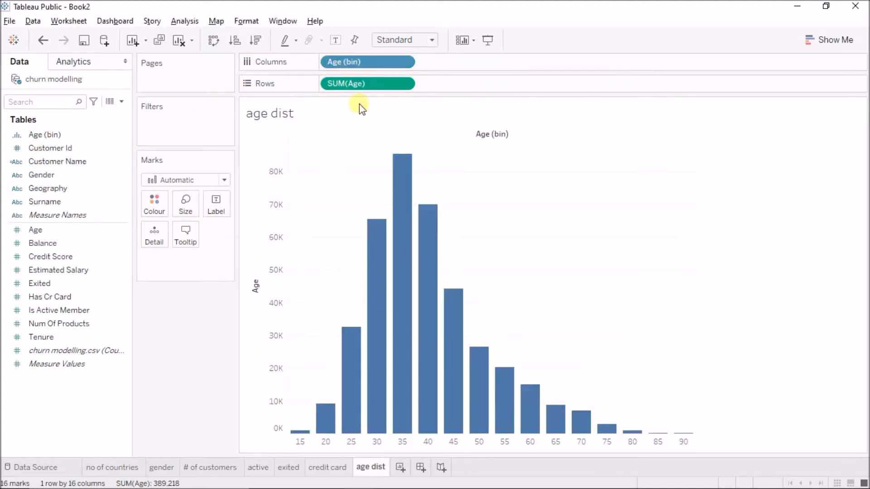
pyautogui.click(403, 65)
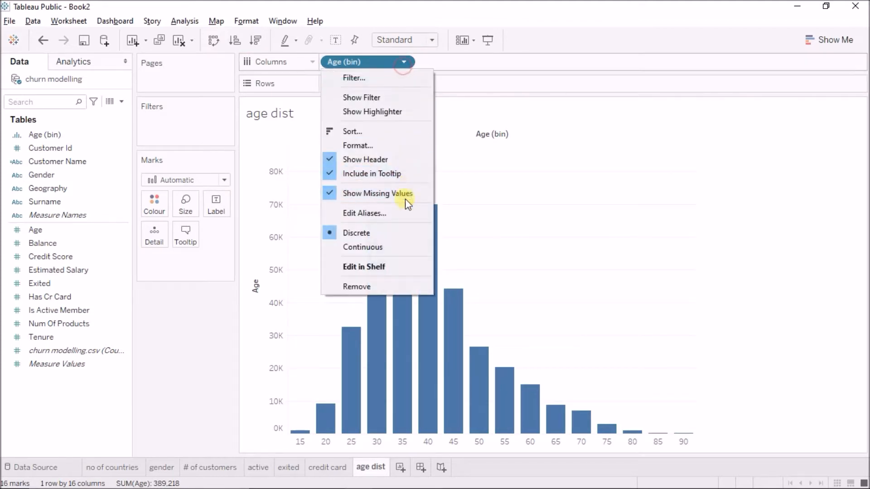
pyautogui.click(397, 247)
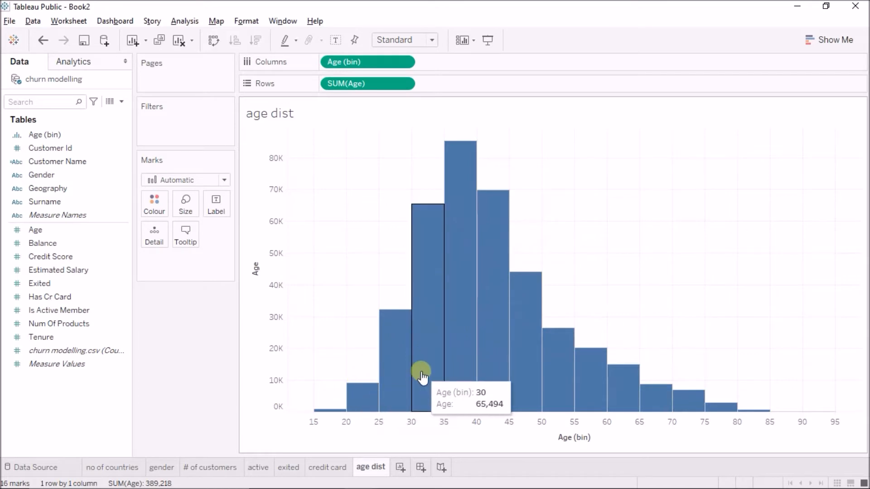
# - Build a histogram on a new worksheet with continuous Age (bin) as columns and the sum of Exited as rows
pyautogui.click(398, 468)
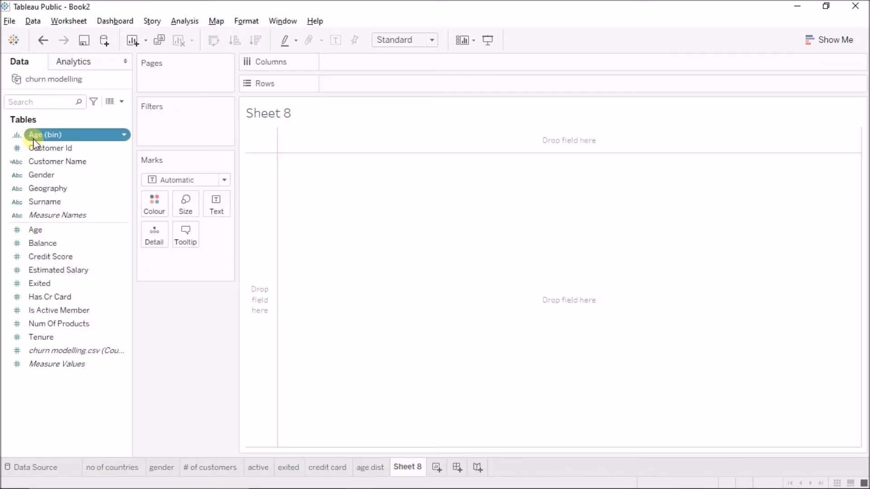
pyautogui.moveTo(29, 134); pyautogui.dragTo(358, 63)
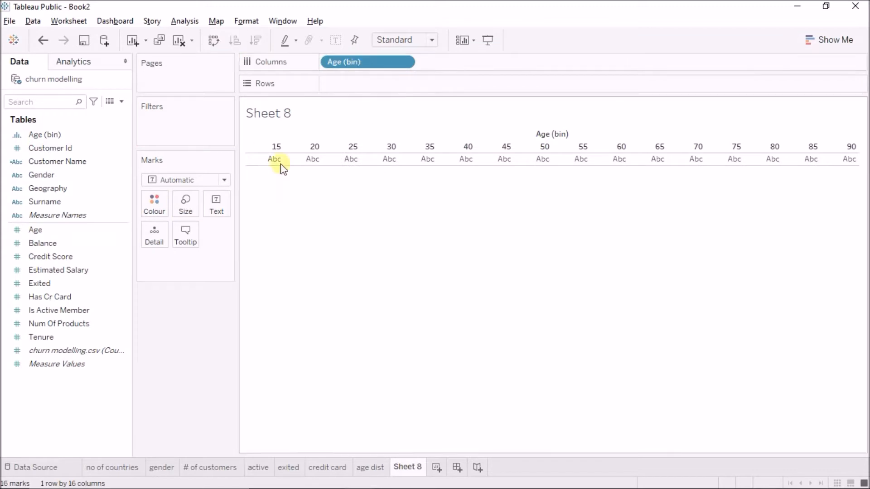
pyautogui.click(44, 231)
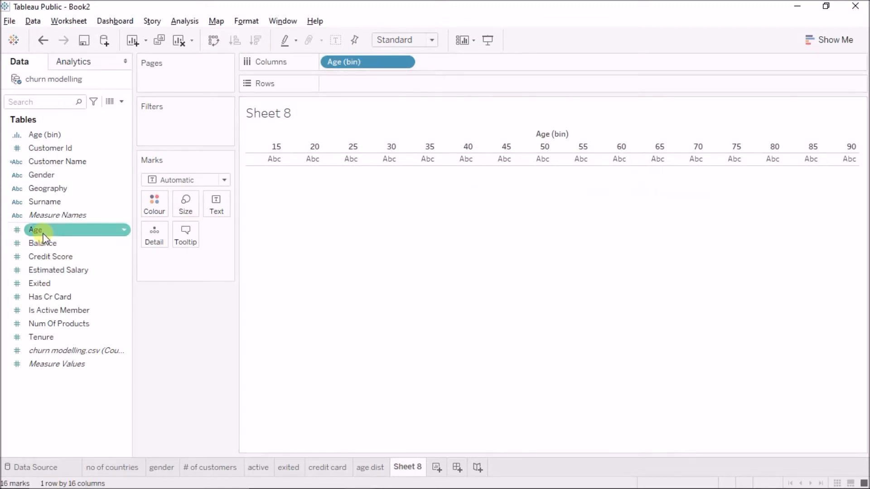
pyautogui.moveTo(44, 236); pyautogui.dragTo(168, 313)
pyautogui.moveTo(54, 283)
pyautogui.mouseDown()
pyautogui.moveTo(97, 291)
pyautogui.moveTo(384, 108)
pyautogui.moveTo(387, 85)
pyautogui.mouseUp()
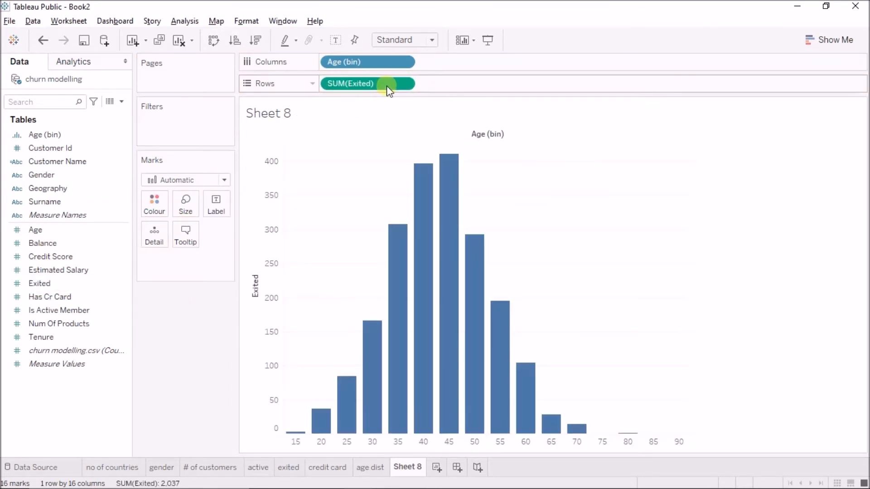
pyautogui.click(404, 62)
pyautogui.click(393, 252)
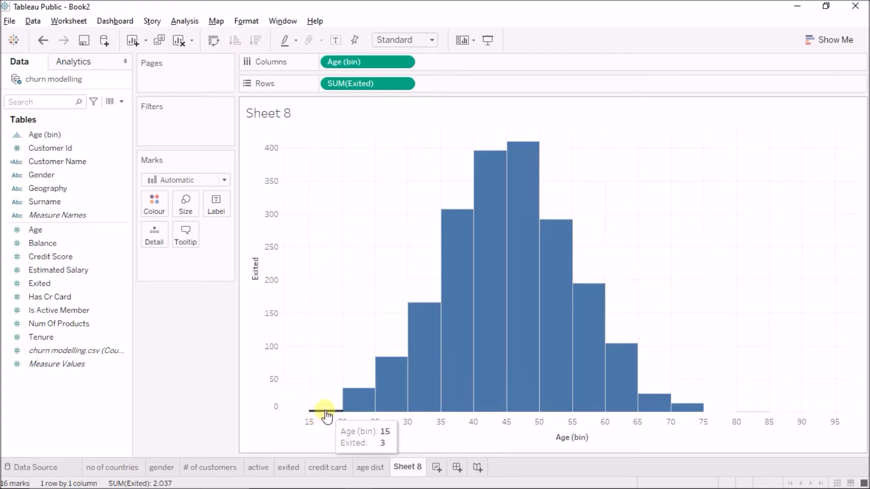
# - Inspect the exited customers in the histogram bars for age bins 20 and 25
pyautogui.click(350, 406)
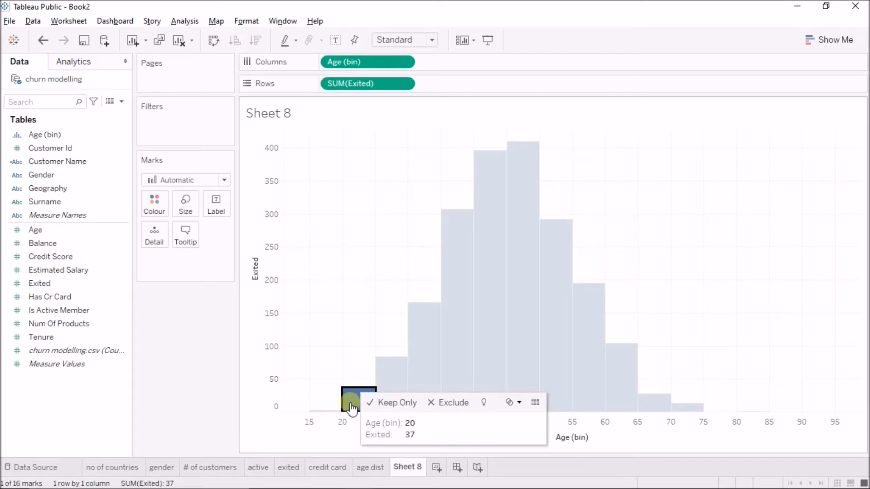
pyautogui.click(351, 407)
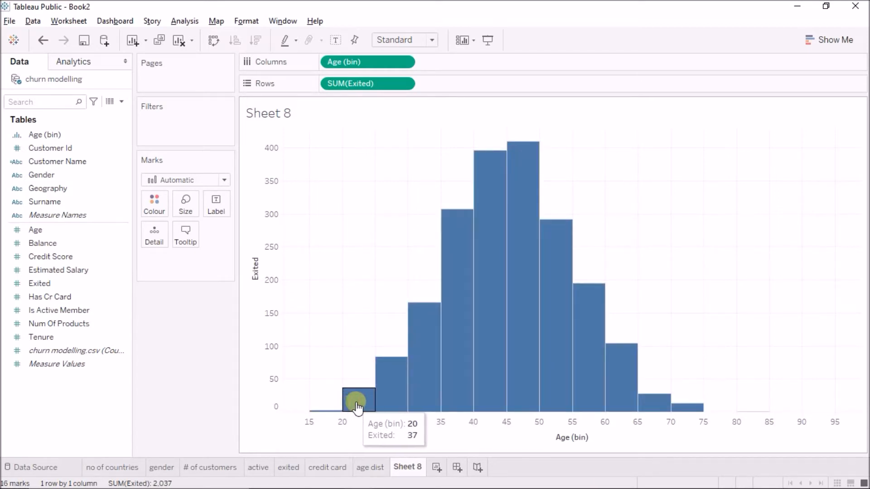
pyautogui.click(385, 400)
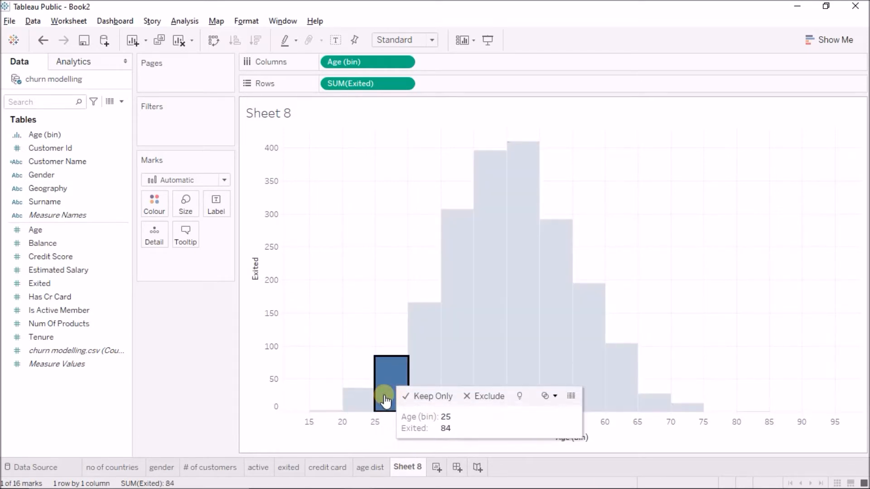
# - Clear the bar selection and rename the exited-by-age histogram sheet as age vs exited
pyautogui.click(385, 399)
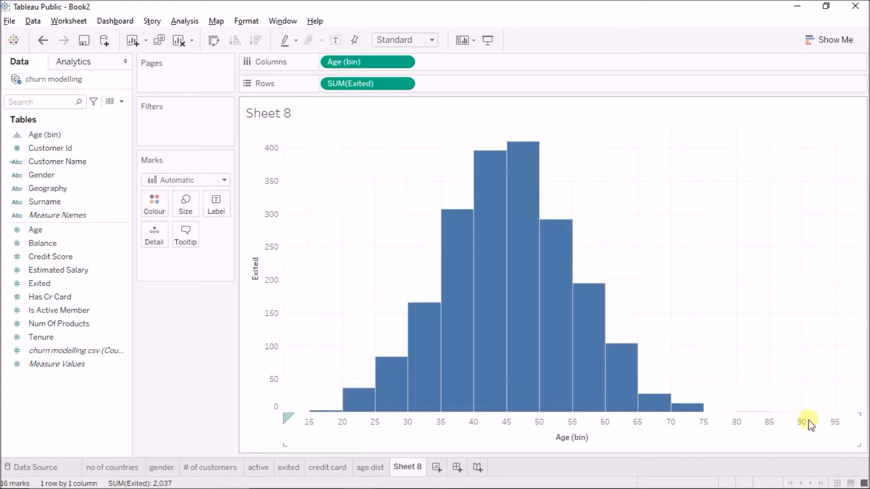
pyautogui.click(401, 471)
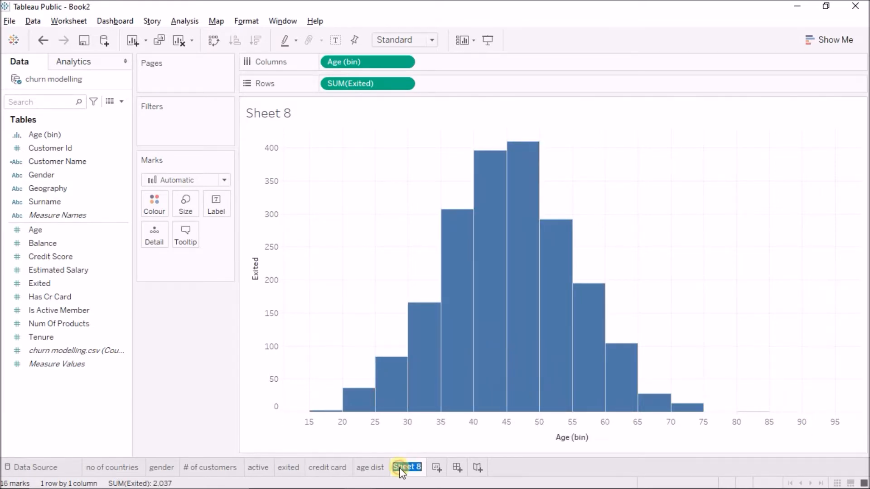
pyautogui.write('age vs exited')
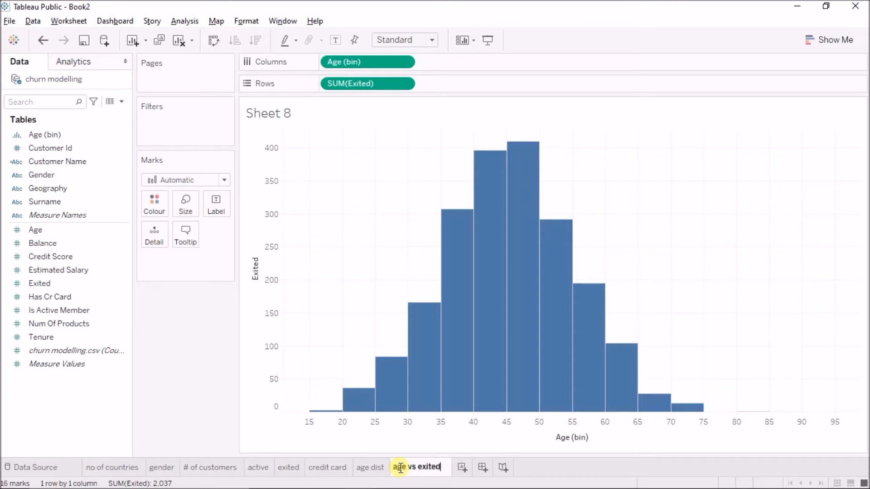
pyautogui.press('Return')
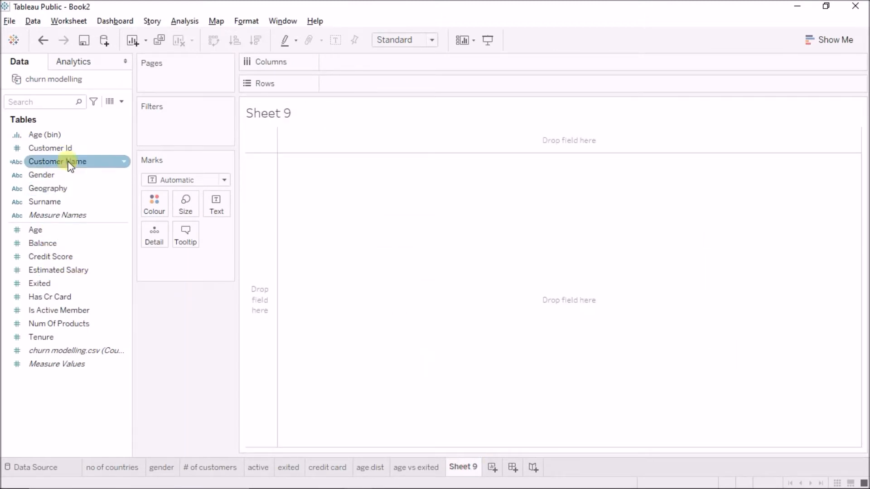
# - On a new worksheet, chart Geography on columns with the count of churn modelling.csv and the sum of Exited on rows
pyautogui.moveTo(74, 195); pyautogui.dragTo(383, 62)
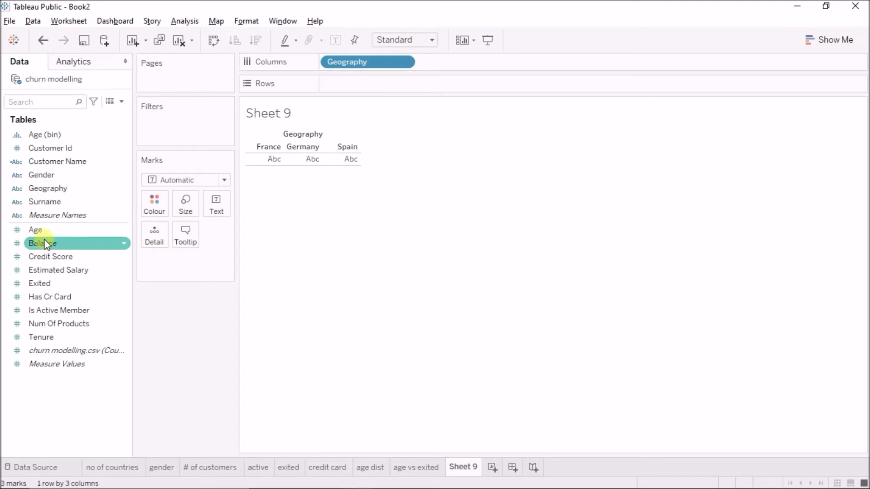
pyautogui.moveTo(77, 352); pyautogui.dragTo(381, 81)
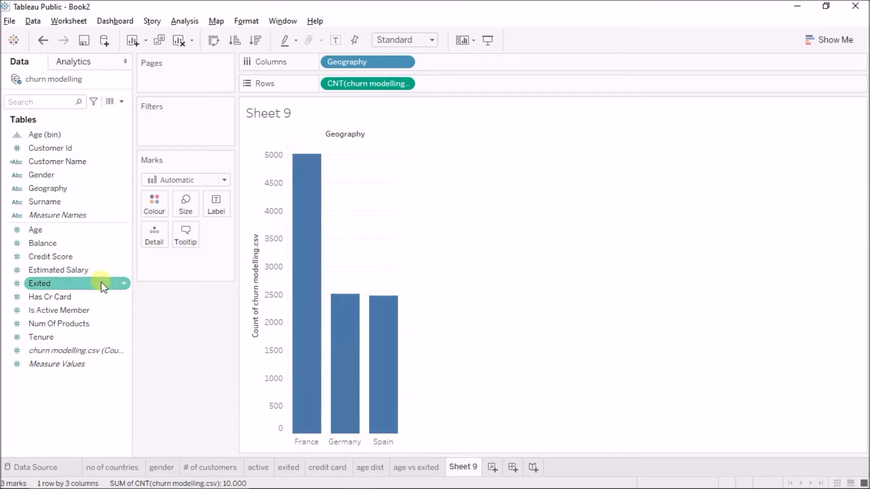
pyautogui.moveTo(102, 281); pyautogui.dragTo(499, 84)
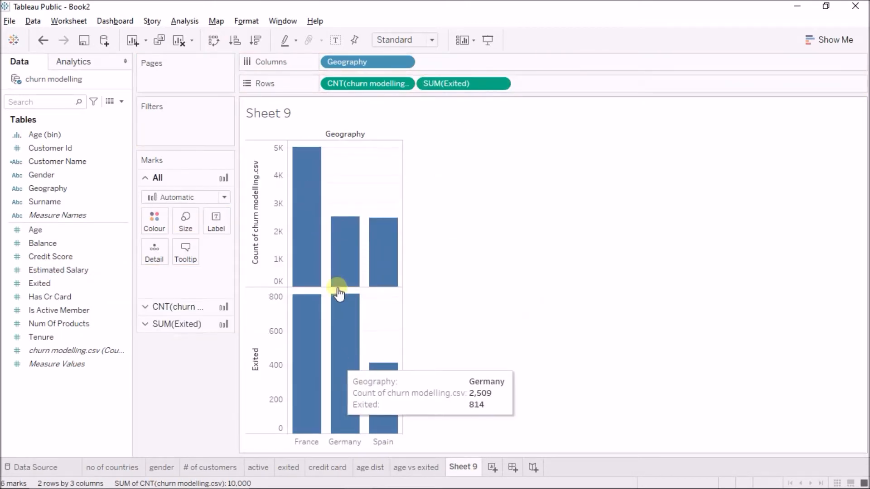
# - Combine the customer count and Exited measures on a dual axis and set all marks to Bar
pyautogui.click(499, 85)
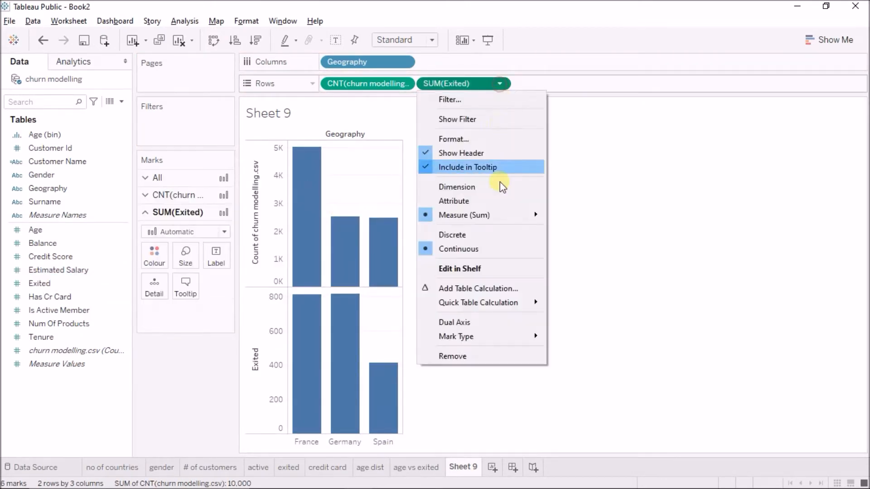
pyautogui.click(482, 325)
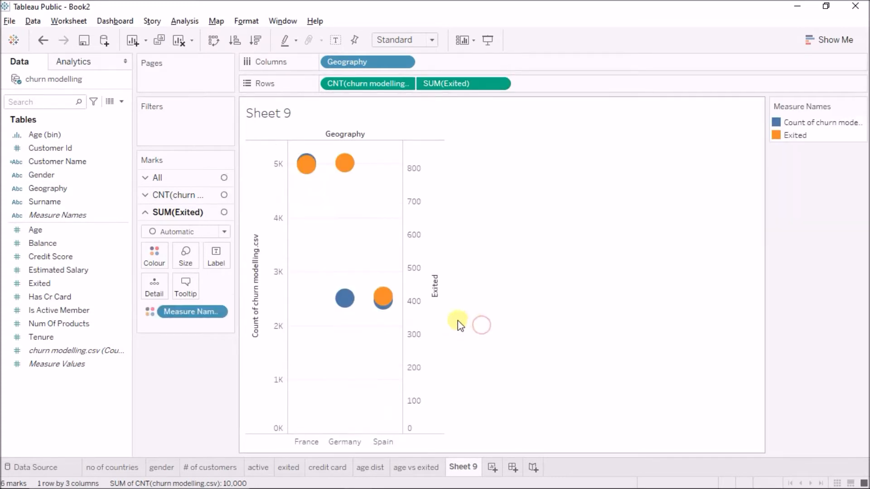
pyautogui.click(192, 179)
pyautogui.click(195, 197)
pyautogui.click(194, 223)
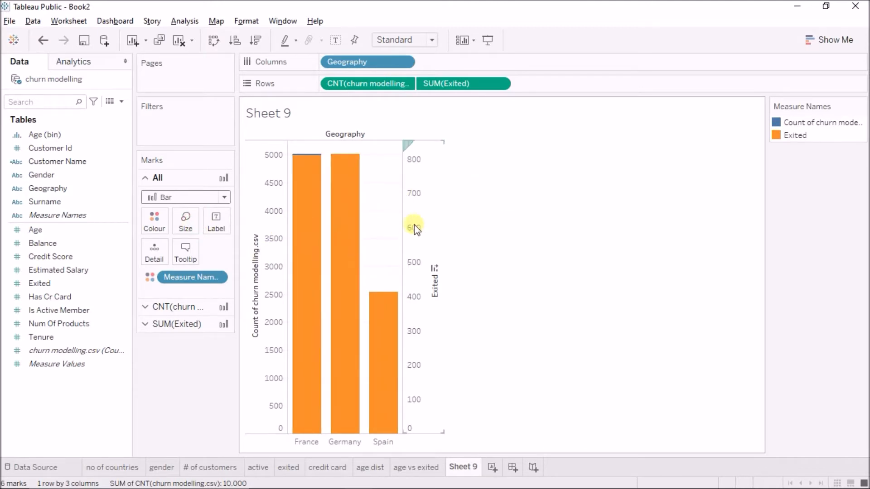
# - Synchronise the Exited axis with the customer count axis
pyautogui.rightClick(428, 227)
pyautogui.click(419, 186)
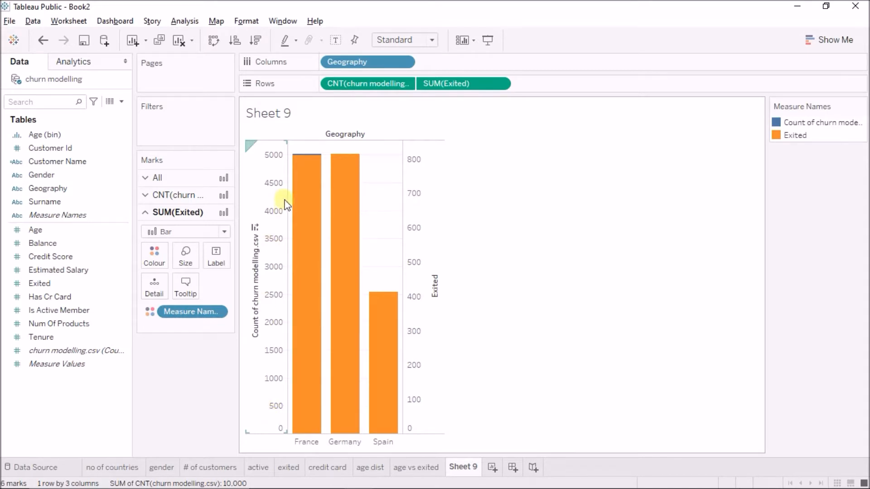
pyautogui.rightClick(426, 207)
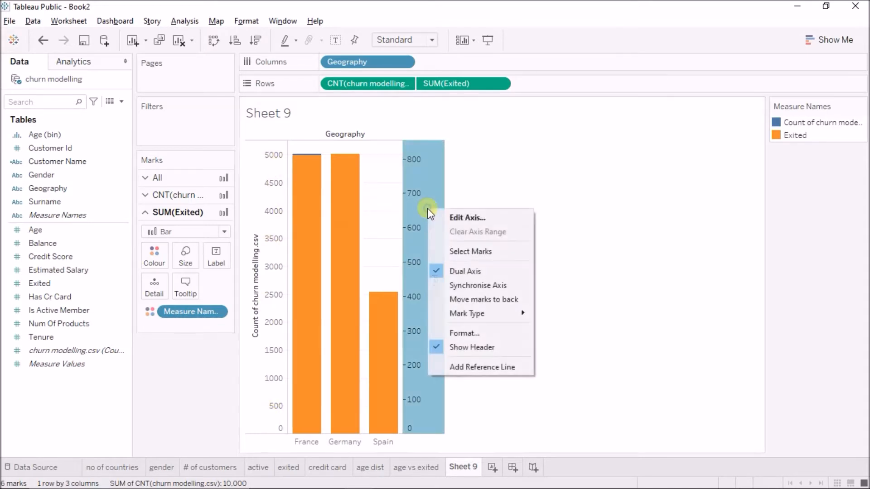
pyautogui.click(477, 285)
pyautogui.moveTo(294, 252)
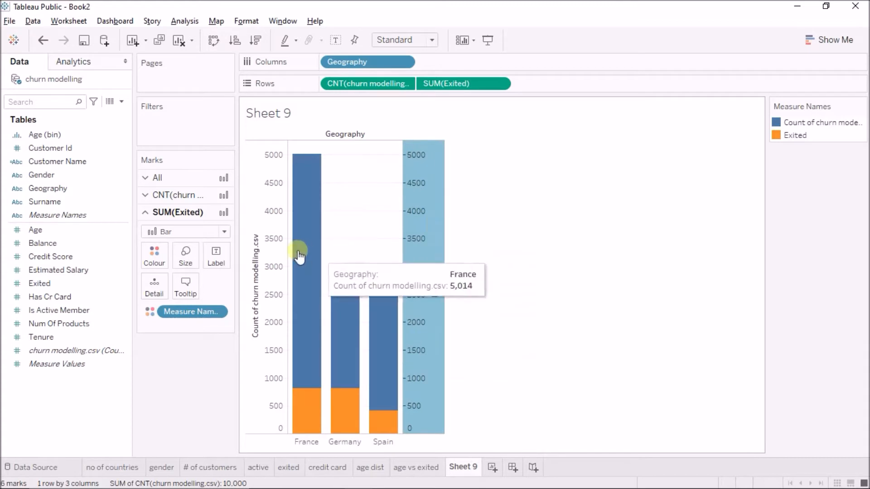
# - Hide the headers of both vertical axes and fit the geography chart to the entire view
pyautogui.rightClick(431, 243)
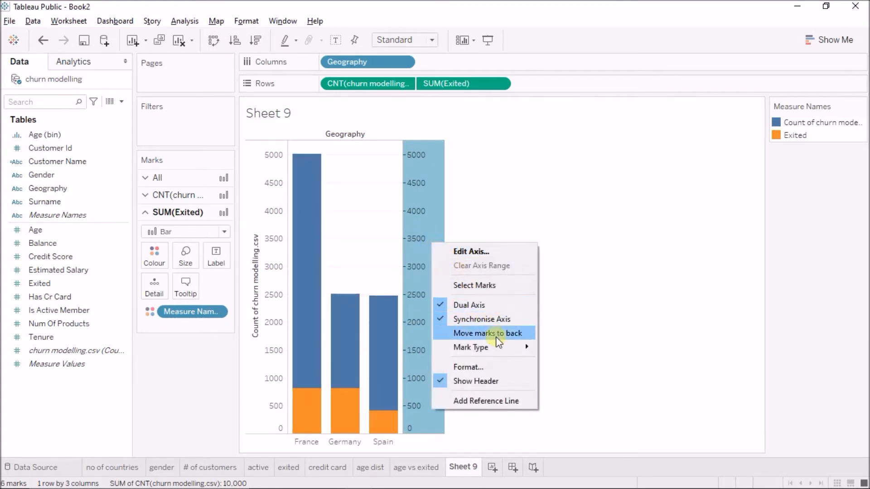
pyautogui.click(499, 377)
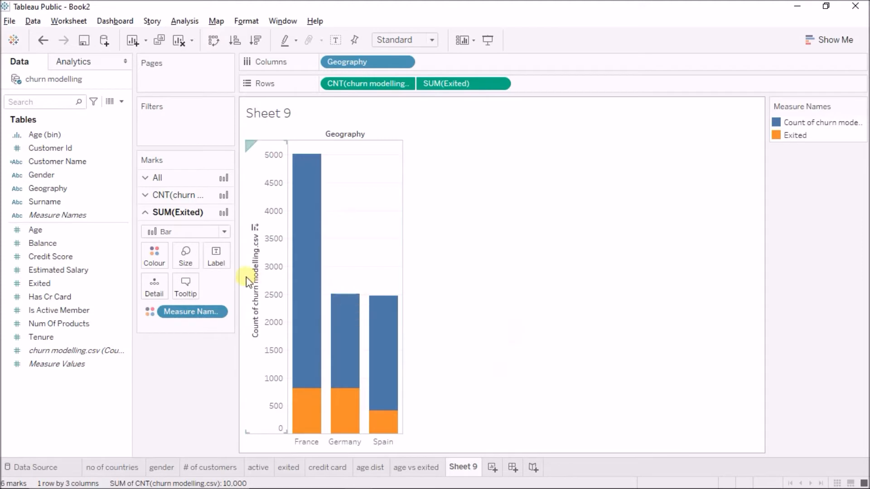
pyautogui.click(273, 292)
pyautogui.rightClick(273, 292)
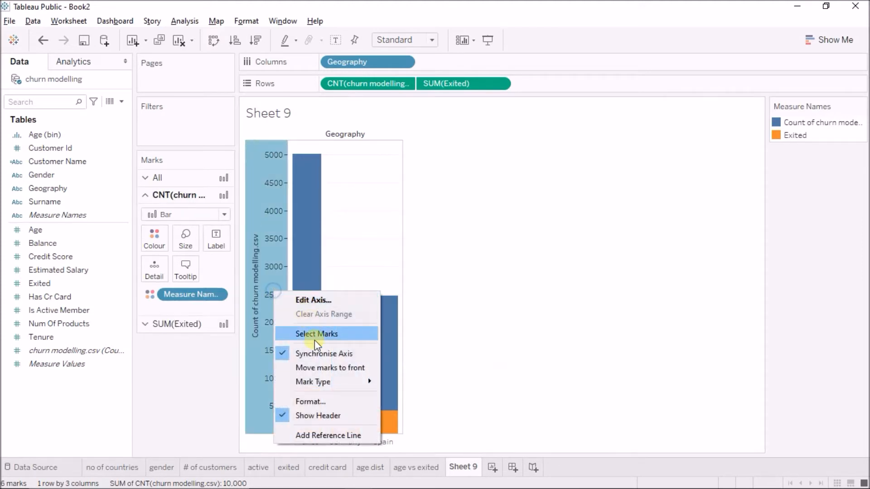
pyautogui.click(329, 412)
pyautogui.click(405, 39)
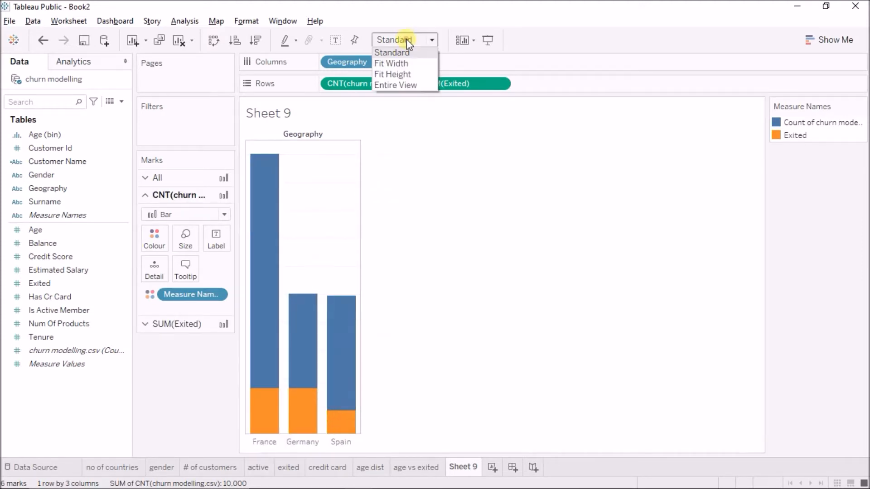
pyautogui.click(406, 86)
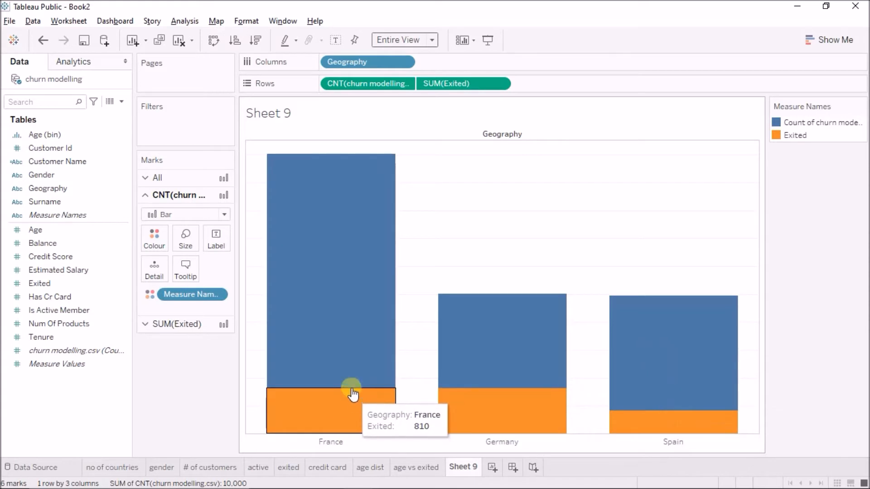
# - Change the Exited colour to red in the Measure Names legend
pyautogui.doubleClick(775, 135)
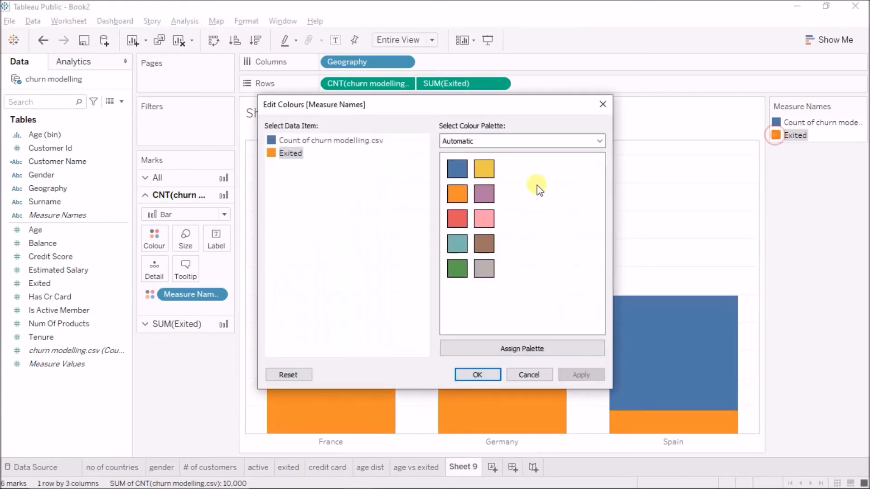
pyautogui.click(458, 218)
pyautogui.click(471, 374)
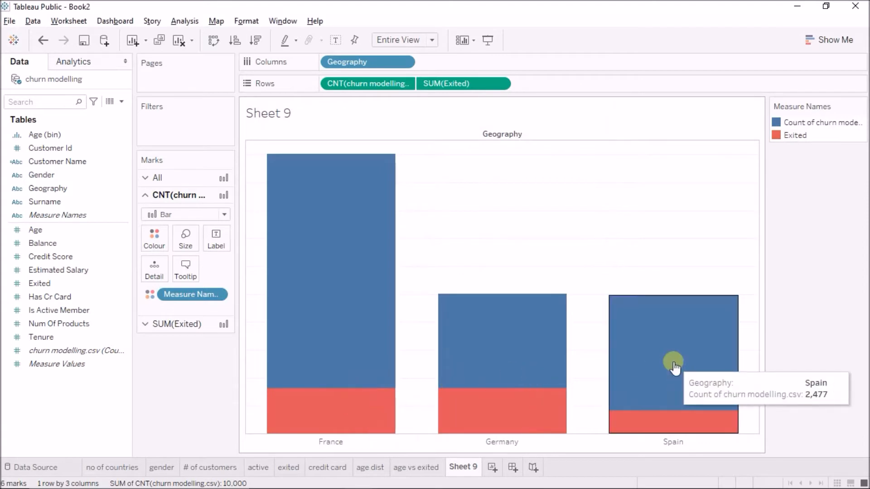
# - Rename the stacked country chart's sheet as geography
pyautogui.doubleClick(466, 467)
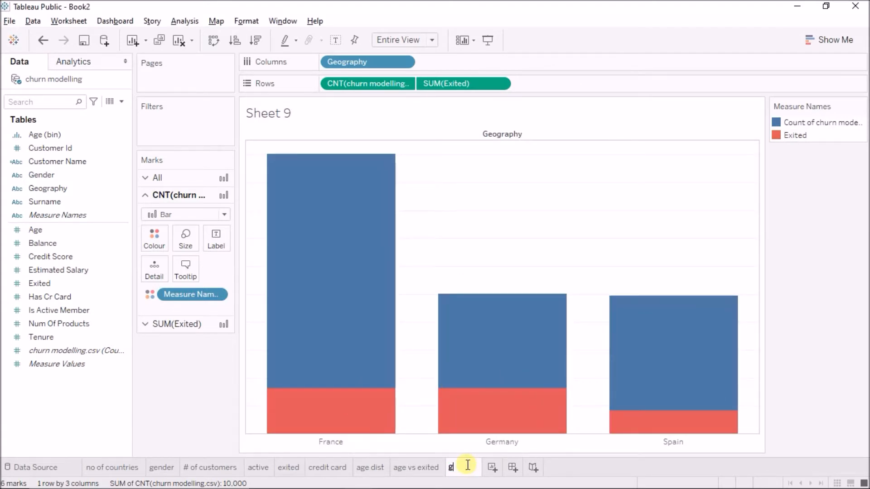
pyautogui.write('geography')
pyautogui.press('Return')
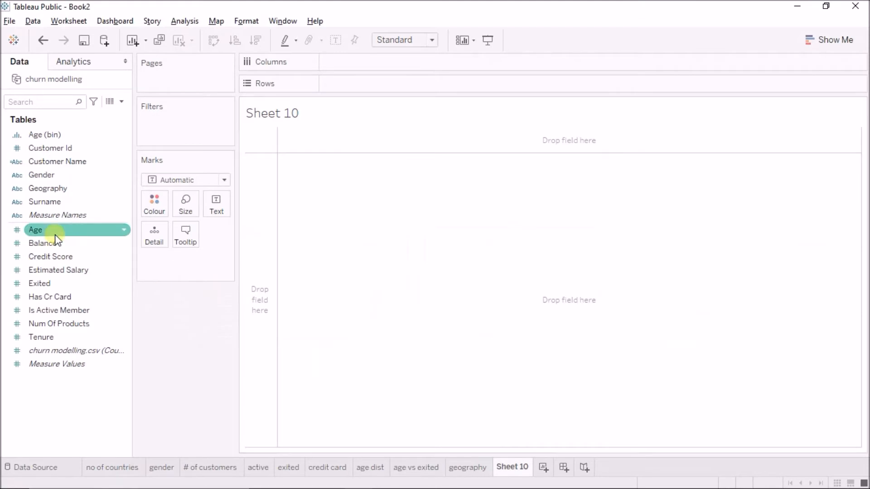
# - Create a parameter named measure with the default settings for use on the new worksheet
pyautogui.click(122, 102)
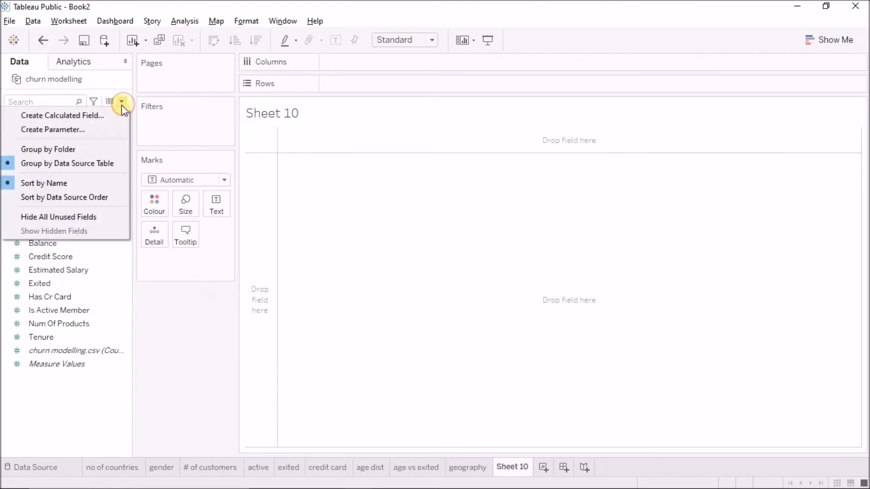
pyautogui.click(81, 414)
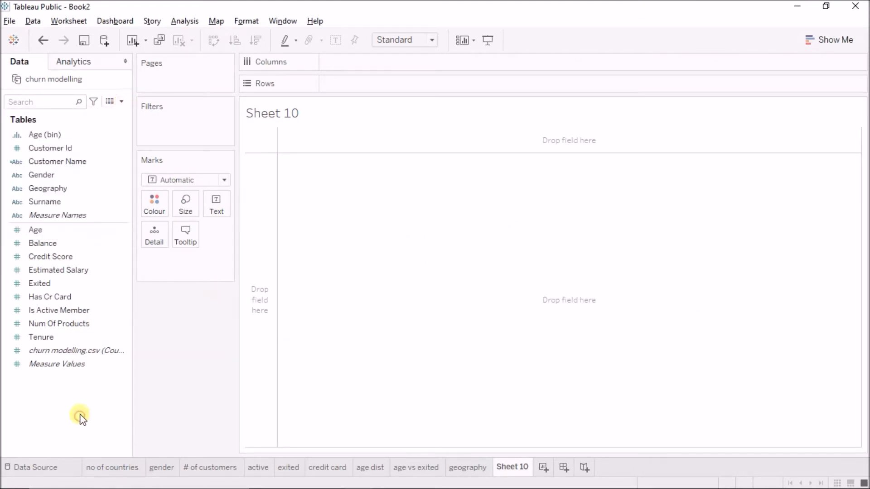
pyautogui.rightClick(100, 402)
pyautogui.click(121, 104)
pyautogui.click(115, 131)
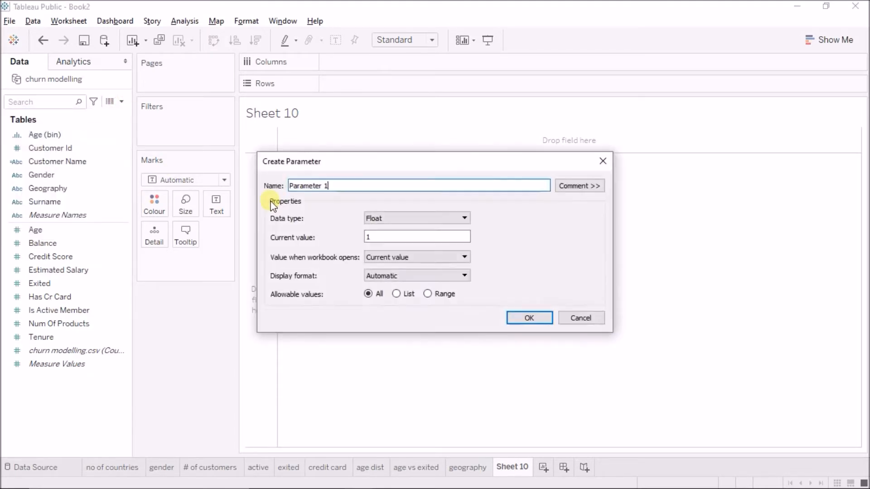
pyautogui.moveTo(355, 184); pyautogui.dragTo(246, 184)
pyautogui.write('measure')
pyautogui.press('Return')
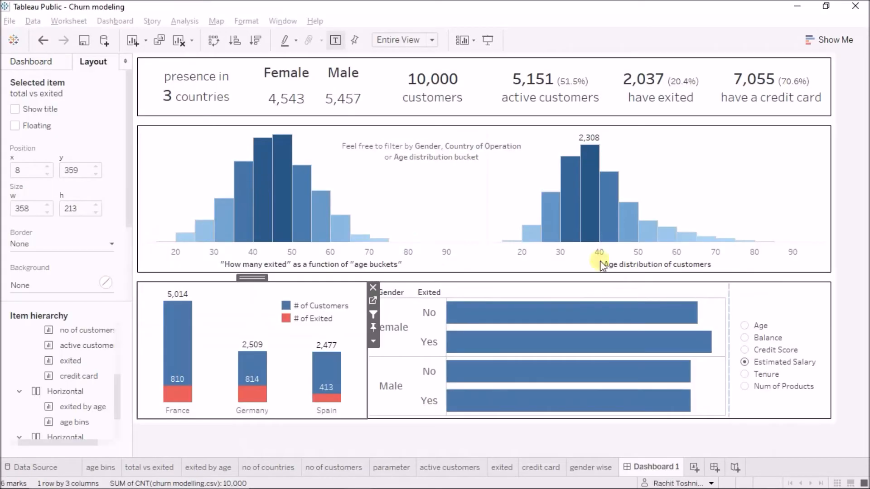
# - In the finished Churn modeling dashboard, try the measure selector with Balance, Credit Score, Estimated Salary and Tenure
pyautogui.click(743, 340)
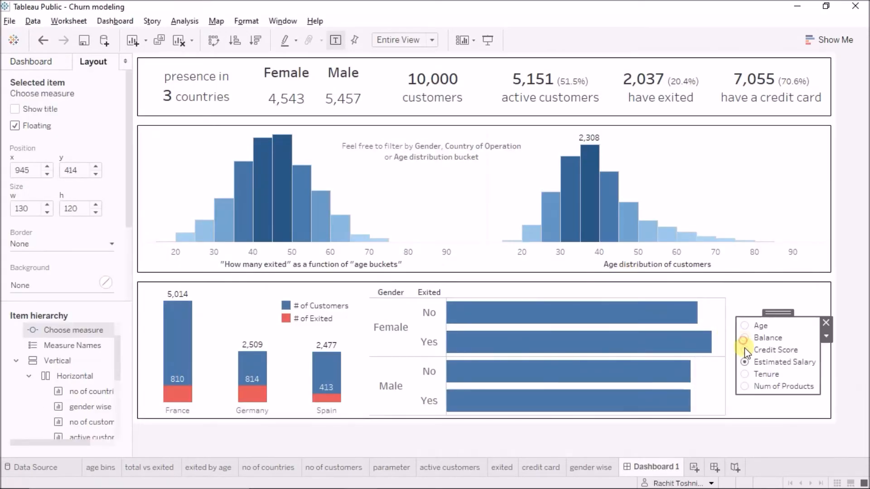
pyautogui.click(745, 350)
pyautogui.click(744, 362)
pyautogui.click(744, 374)
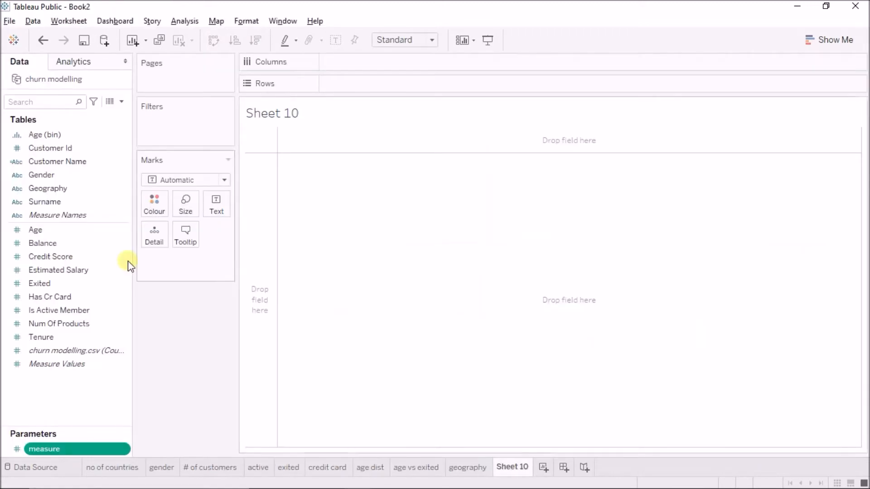
# - Edit the measure parameter to use the String data type and a list of allowable values
pyautogui.click(72, 257)
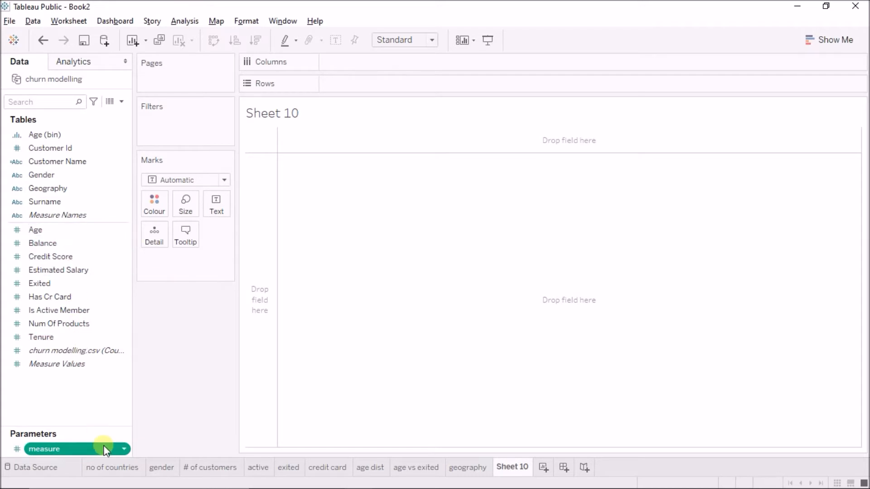
pyautogui.click(125, 450)
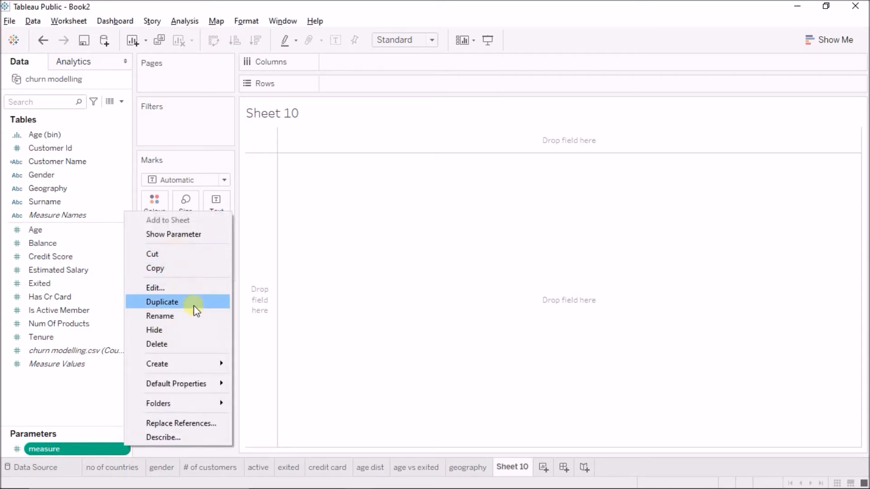
pyautogui.click(181, 290)
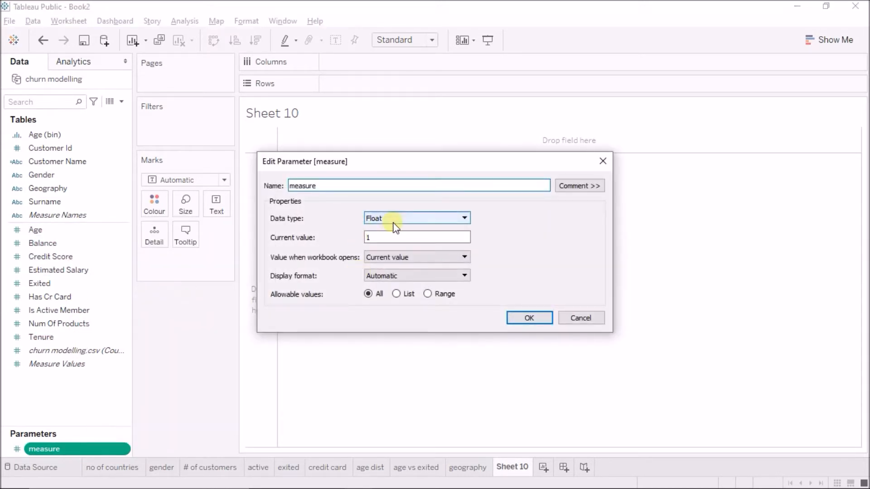
pyautogui.click(392, 220)
pyautogui.click(396, 246)
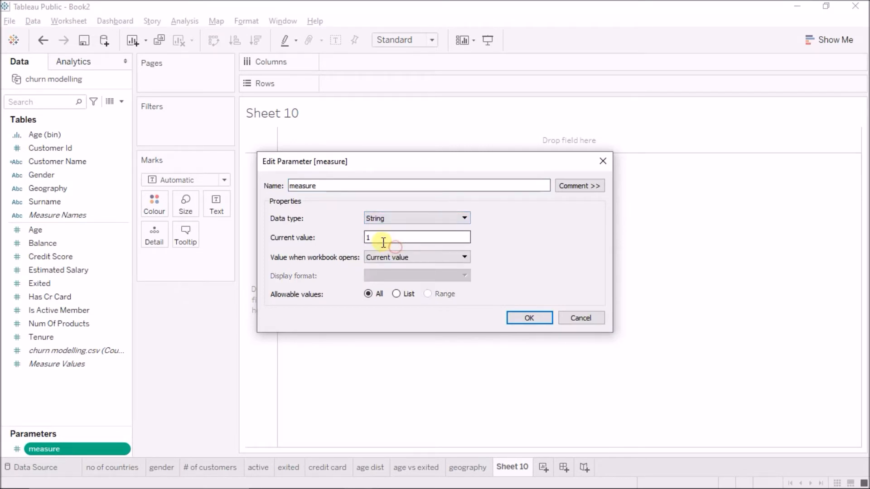
pyautogui.click(396, 294)
# - Fill the measure parameter's value list with Age, Balance, Credit Score, Salary, Products and Tenure
pyautogui.click(329, 346)
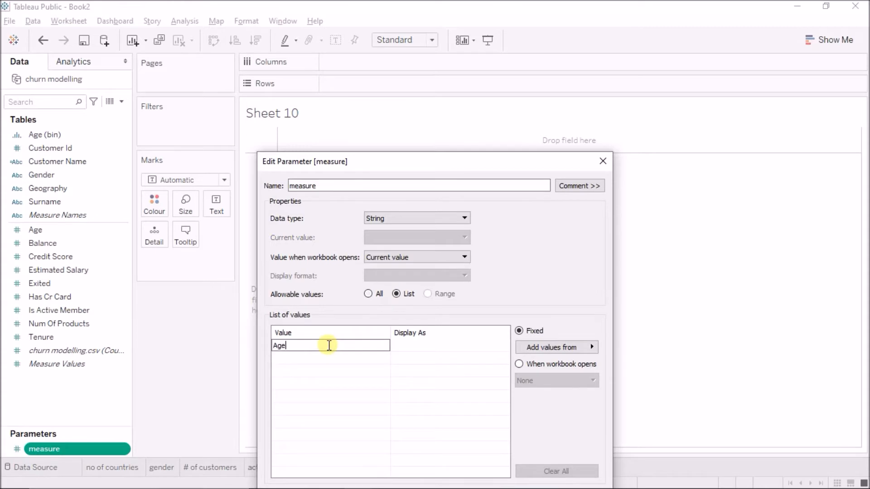
pyautogui.press('Return')
pyautogui.write('Balance')
pyautogui.press('Return')
pyautogui.write('Credit Score')
pyautogui.press('Return')
pyautogui.write('Salary')
pyautogui.press('Return')
pyautogui.write('Products')
pyautogui.press('Return')
pyautogui.write('Tenure')
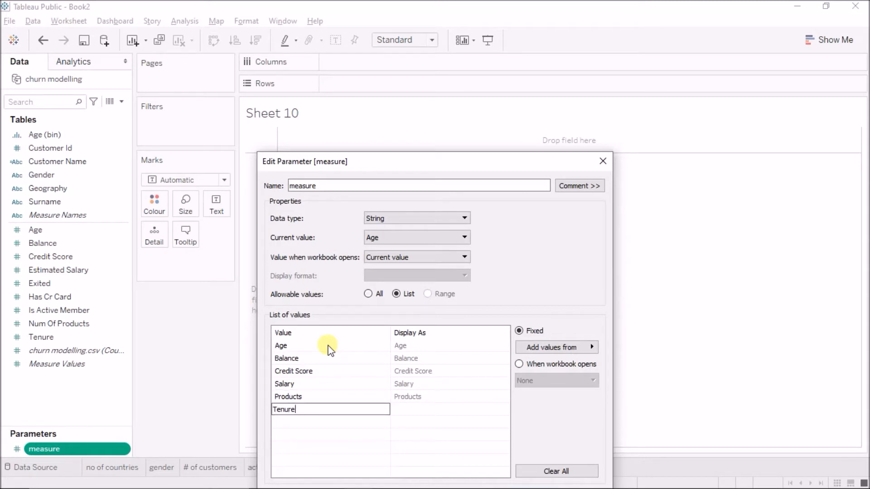
pyautogui.press('Return')
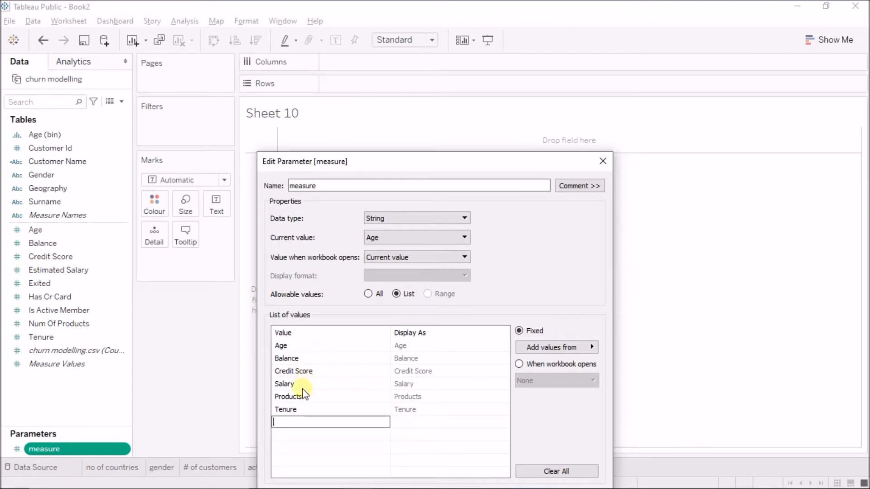
# - Accept the measure parameter's value list and show the parameter control on the worksheet
pyautogui.press('Return')
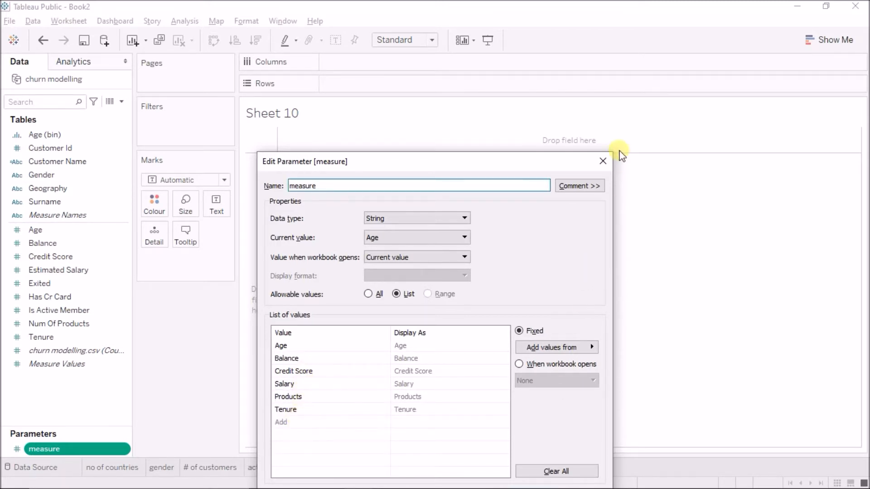
pyautogui.moveTo(550, 170); pyautogui.dragTo(531, 110)
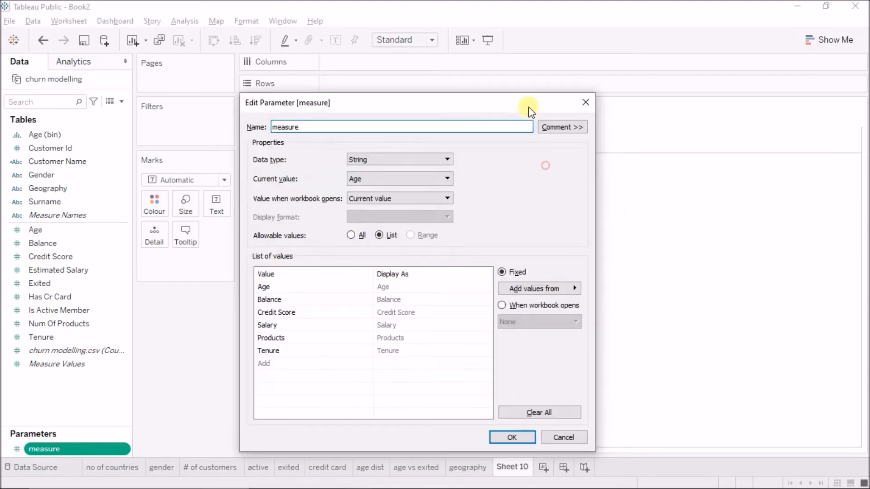
pyautogui.click(510, 436)
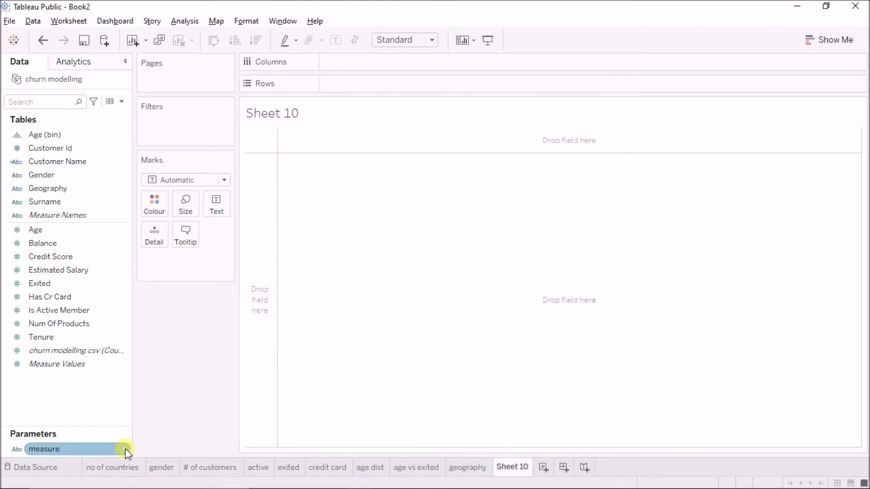
pyautogui.click(125, 448)
pyautogui.click(172, 235)
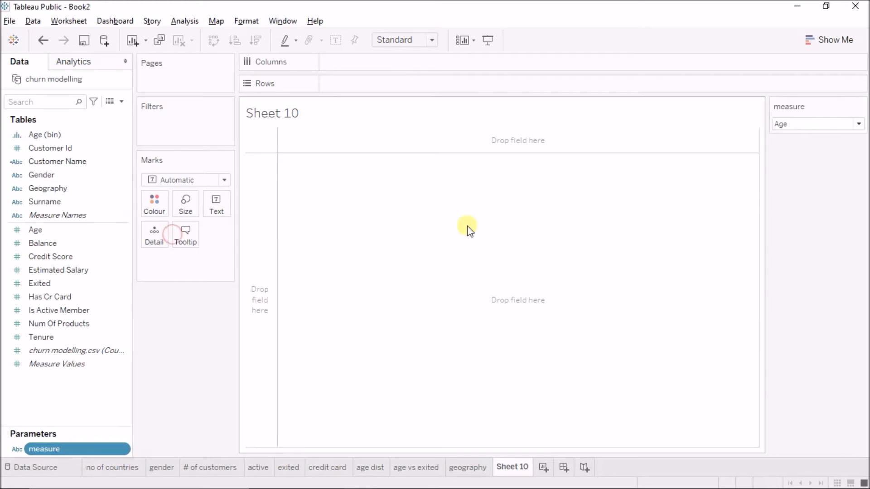
pyautogui.click(810, 124)
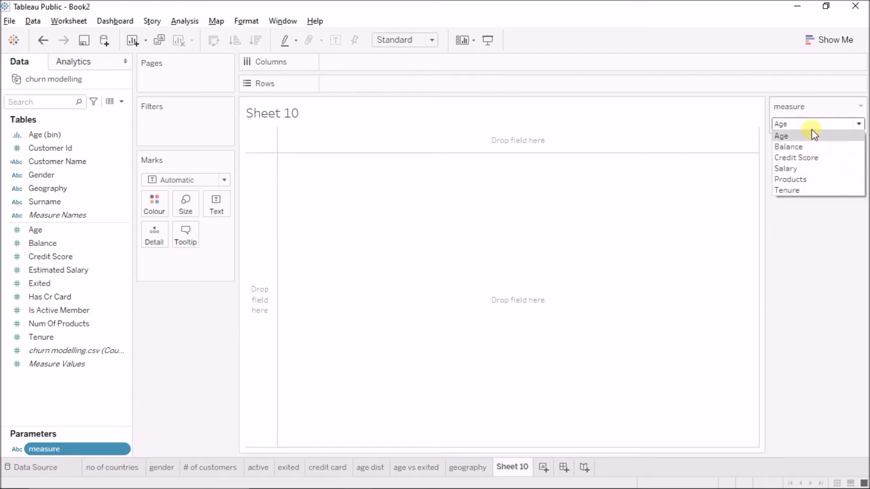
pyautogui.click(817, 245)
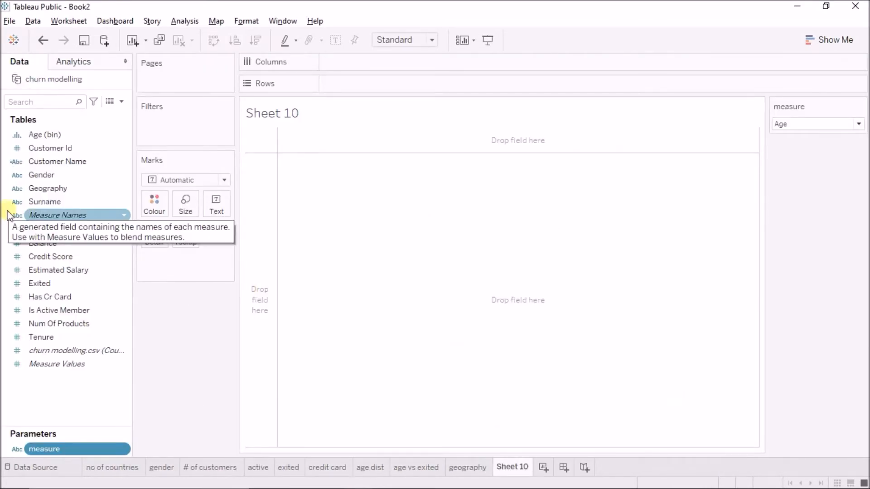
# - Place Gender and the sum of Exited on the rows of the worksheet
pyautogui.moveTo(46, 175); pyautogui.dragTo(362, 82)
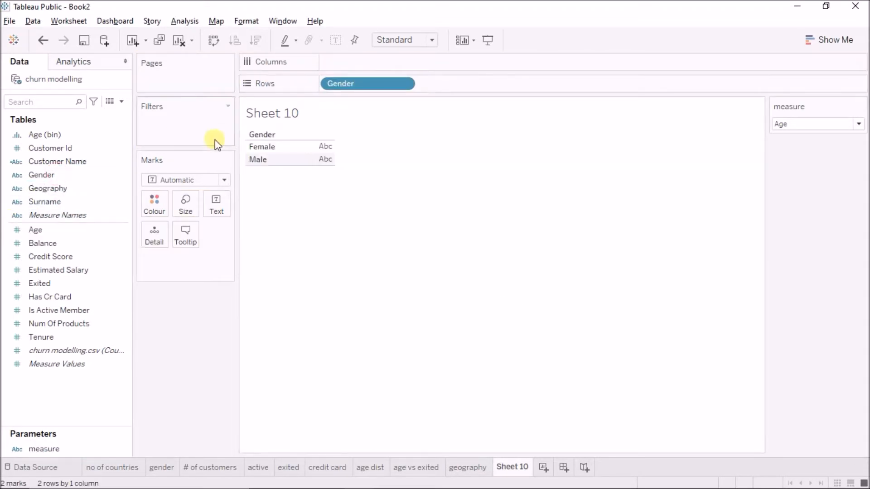
pyautogui.doubleClick(63, 286)
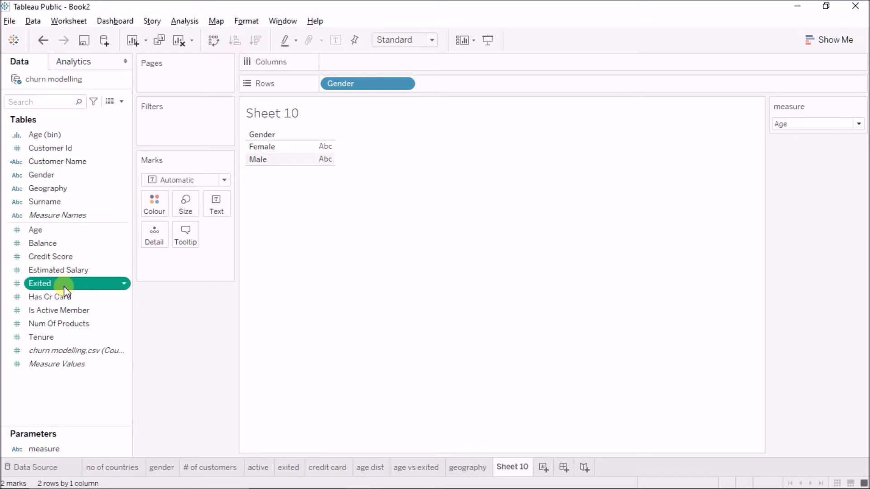
pyautogui.click(64, 285)
pyautogui.hotkey('ctrl', 'z')
pyautogui.moveTo(64, 283); pyautogui.dragTo(488, 88)
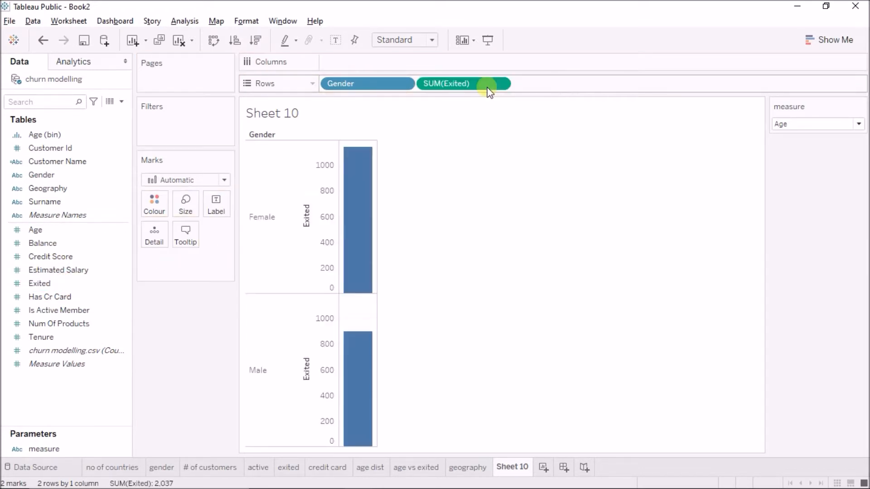
# - Convert Exited on the rows from a summed measure to a discrete dimension
pyautogui.rightClick(489, 89)
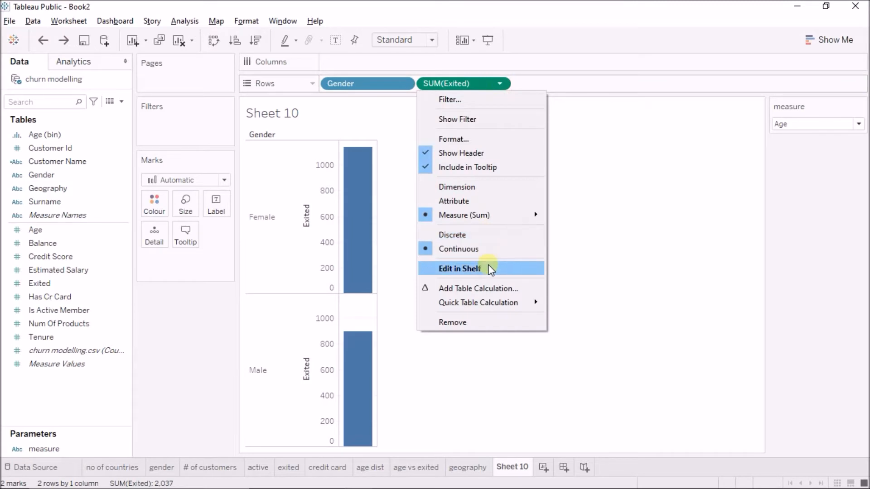
pyautogui.click(478, 186)
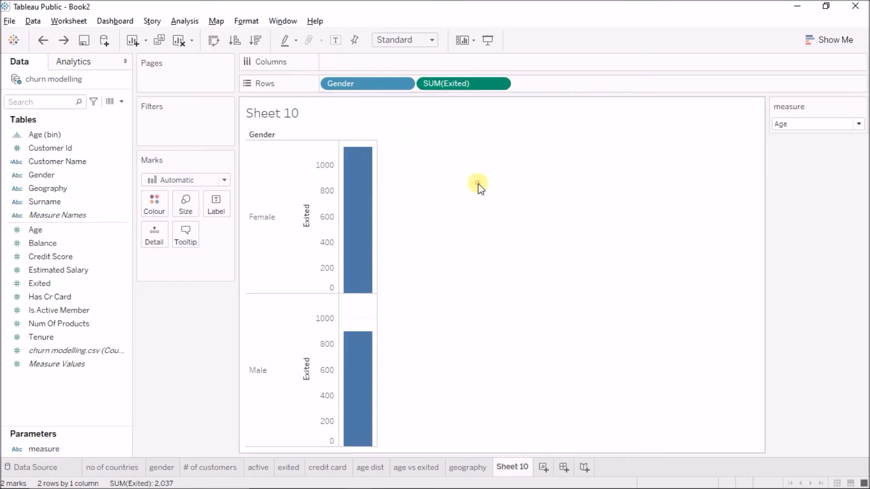
pyautogui.rightClick(501, 83)
pyautogui.click(477, 239)
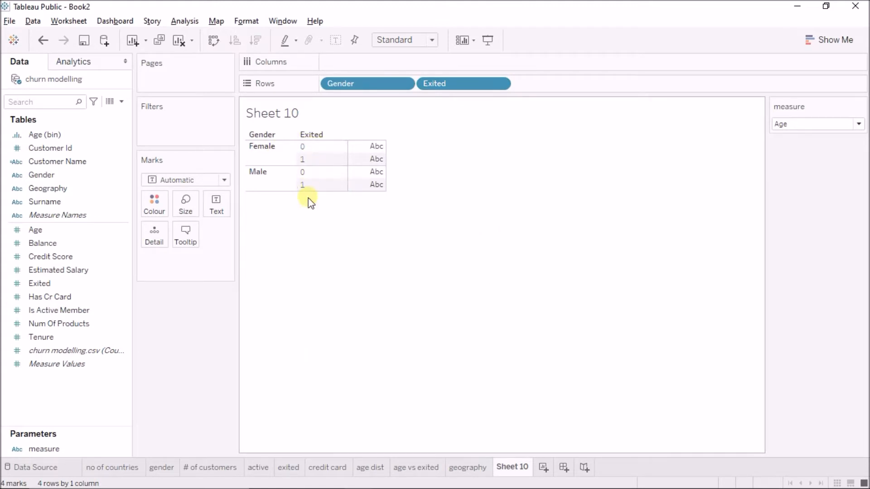
# - Edit the aliases of Exited so that 0 displays as No and 1 as Yes
pyautogui.click(500, 84)
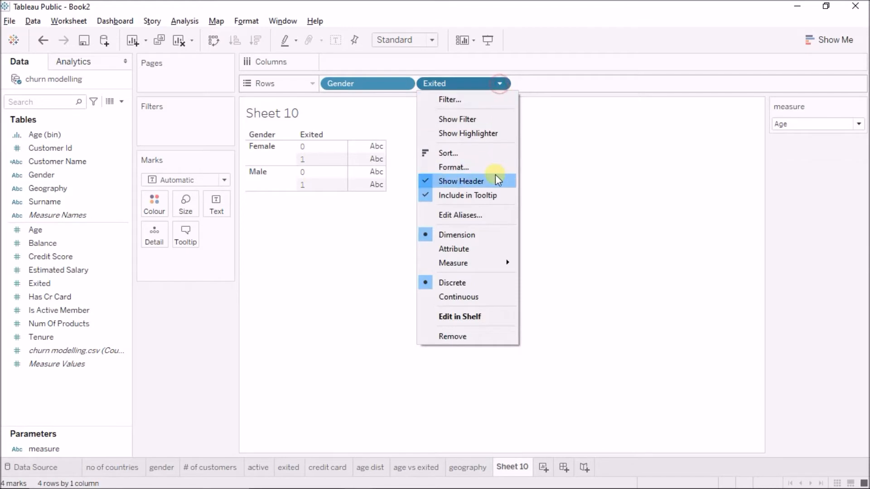
pyautogui.click(492, 220)
pyautogui.click(432, 198)
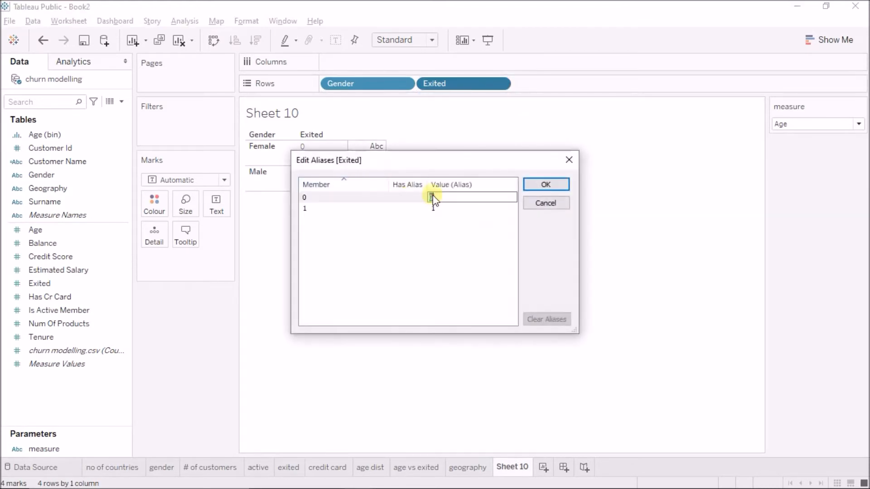
pyautogui.write('No')
pyautogui.press('Return')
pyautogui.write('Ye')
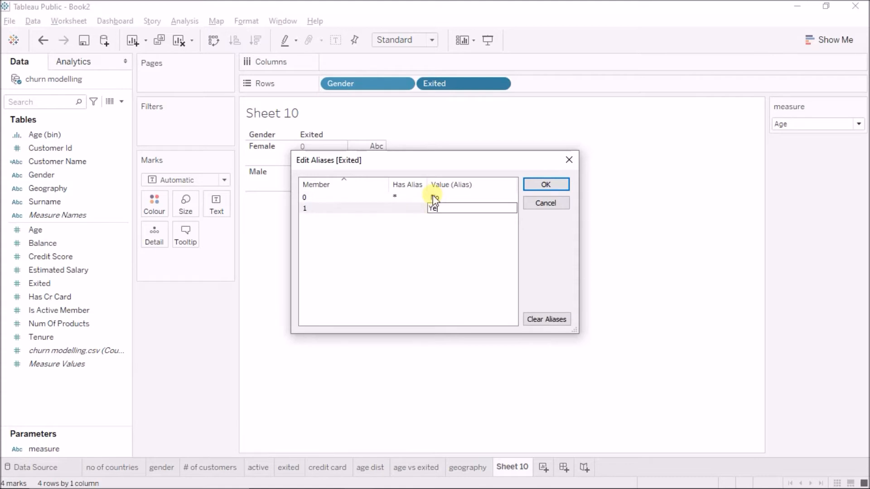
pyautogui.write('s')
pyautogui.press('Return')
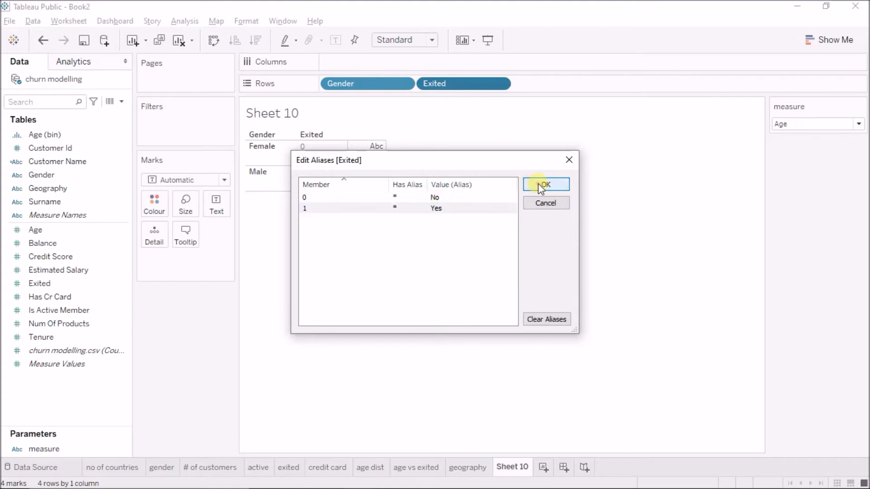
pyautogui.click(544, 184)
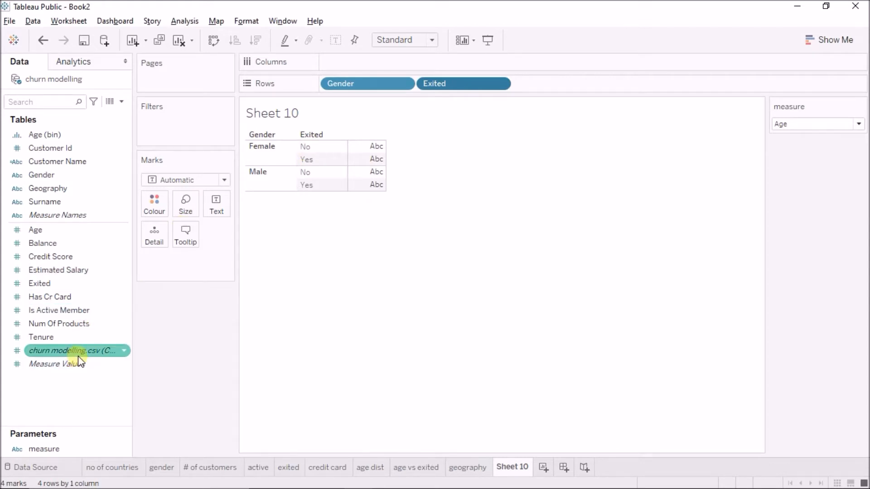
# - Create a calculated field named calc measure and begin its formula with CASE [measure]
pyautogui.moveTo(79, 361)
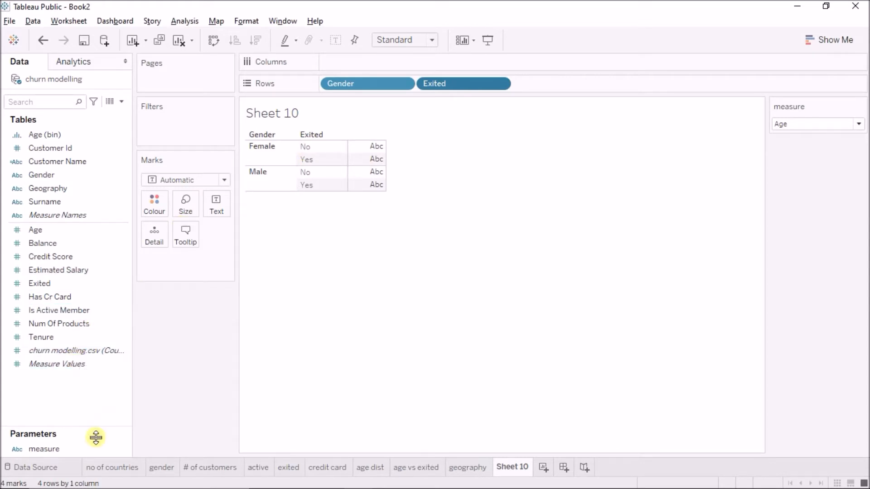
pyautogui.click(793, 129)
pyautogui.click(789, 126)
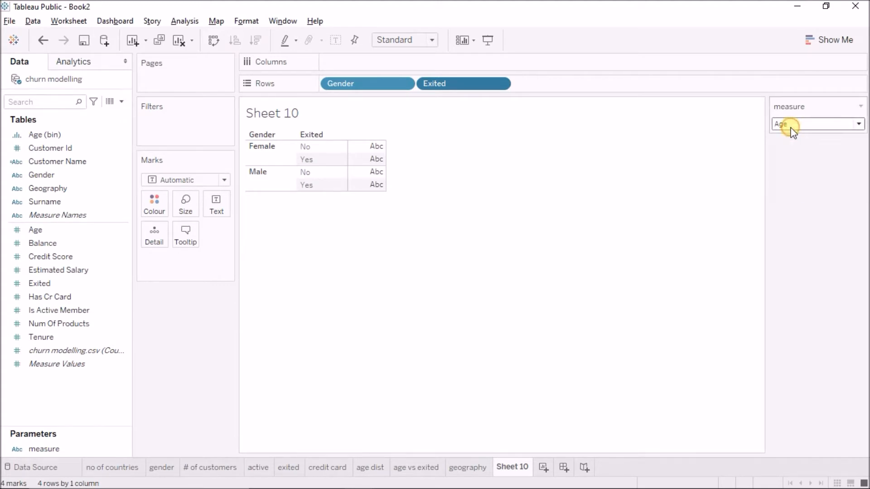
pyautogui.click(122, 102)
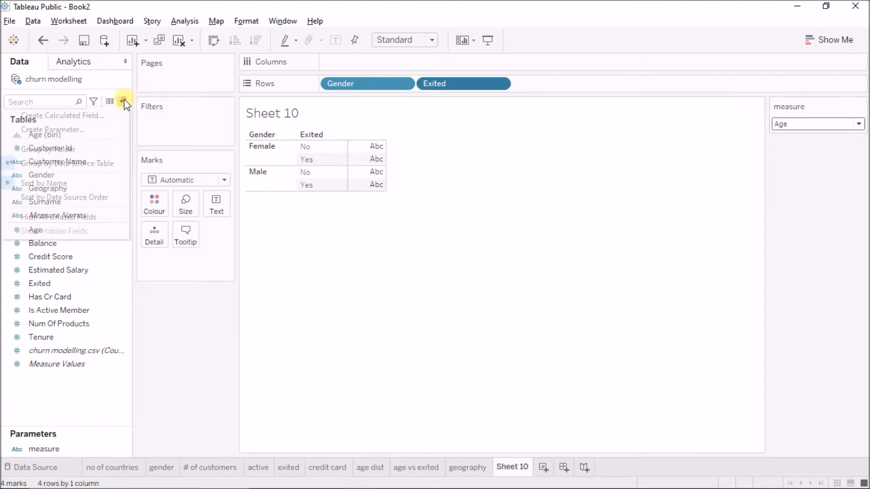
pyautogui.click(112, 118)
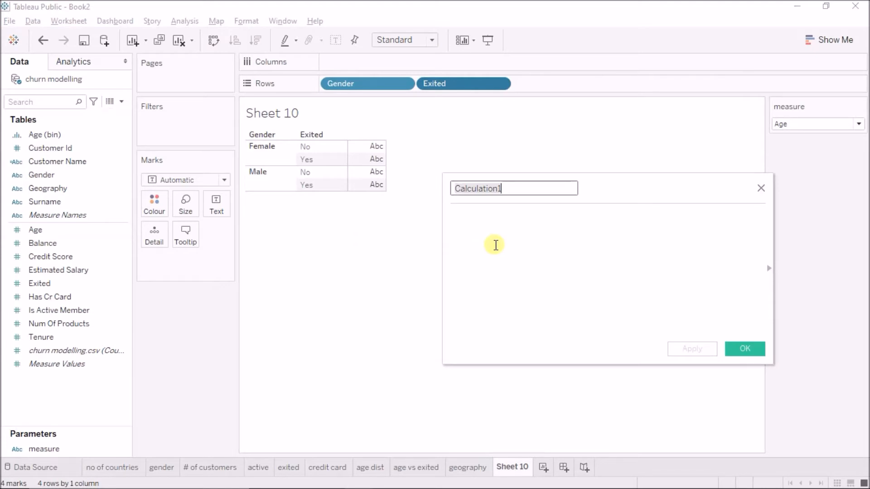
pyautogui.write('calc measure')
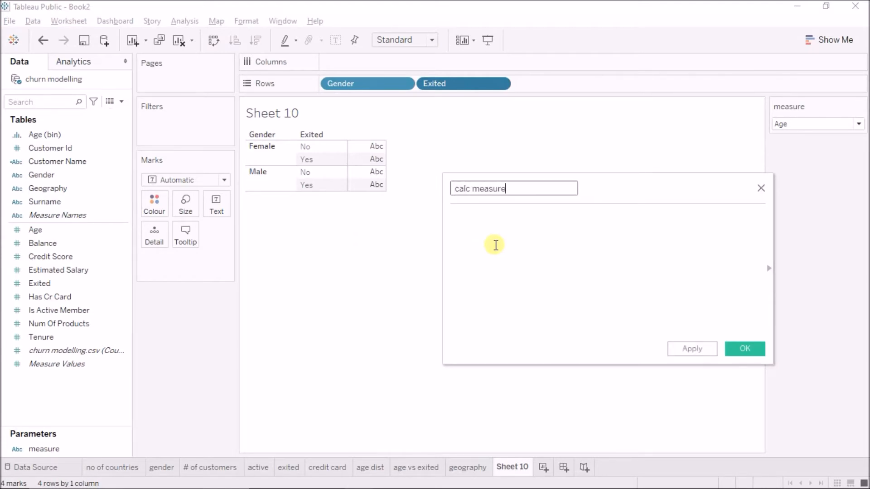
pyautogui.click(496, 245)
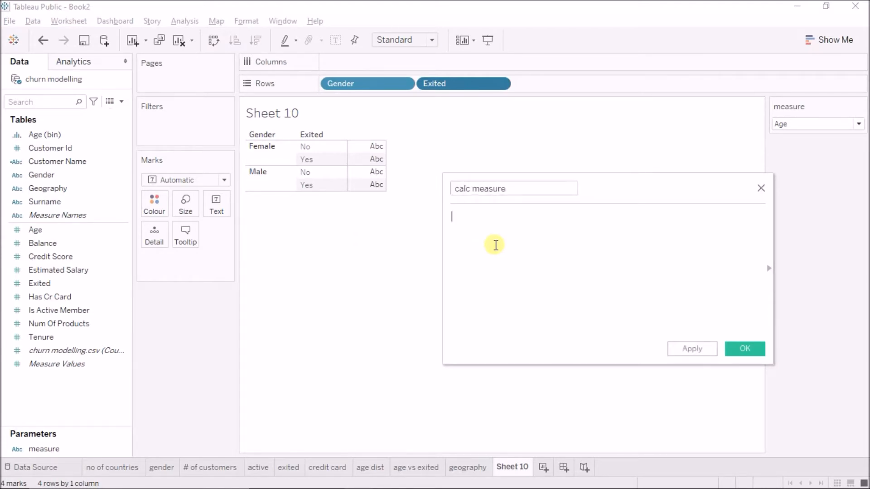
pyautogui.write('cas')
pyautogui.press('Return')
pyautogui.moveTo(68, 449); pyautogui.dragTo(642, 214)
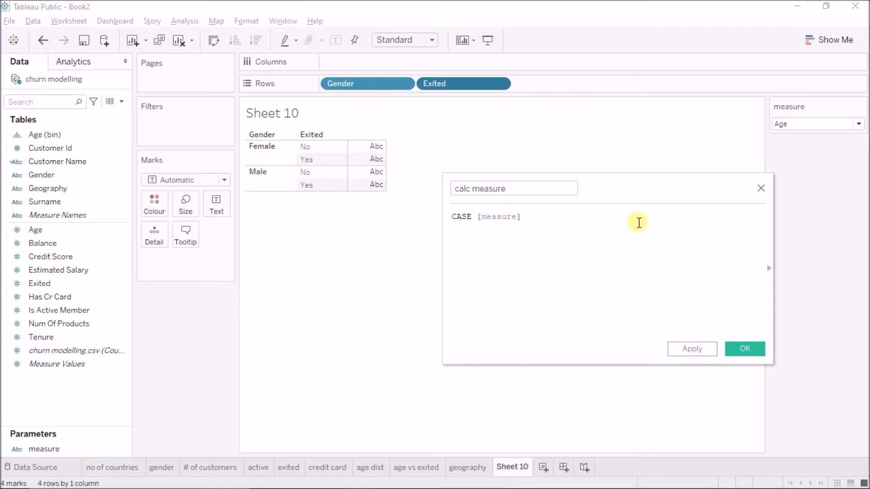
# - Add WHEN branches to the formula that return [Age] for "Age" and [Balance] for "Balance"
pyautogui.write('whe')
pyautogui.press('Return')
pyautogui.click(809, 125)
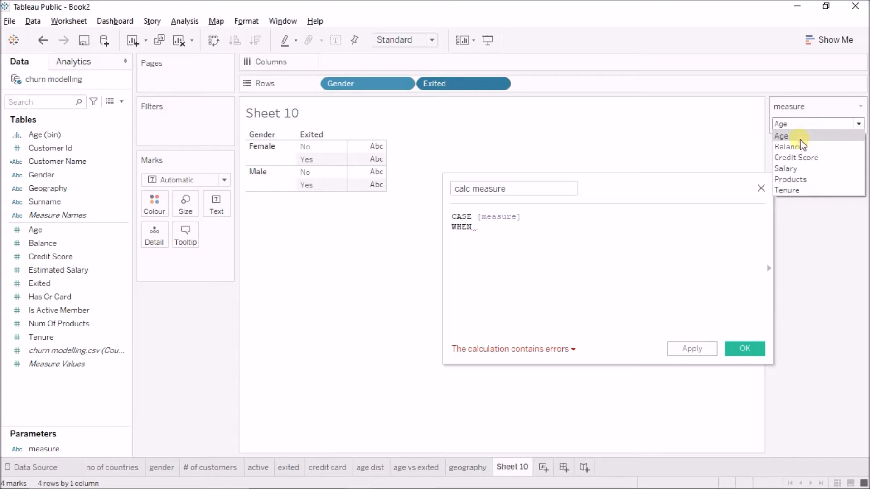
pyautogui.click(550, 239)
pyautogui.write('"Ag')
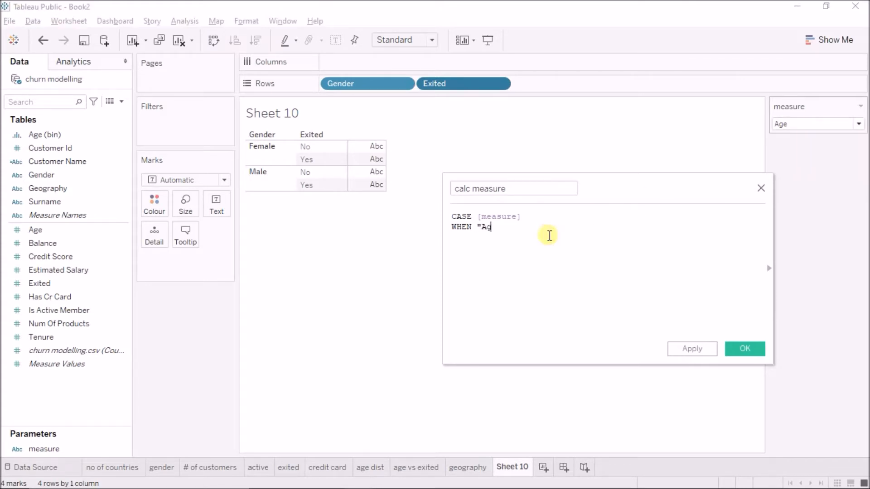
pyautogui.write('e" THEN [Age]')
pyautogui.press('Return')
pyautogui.write('WHEN  "Ba')
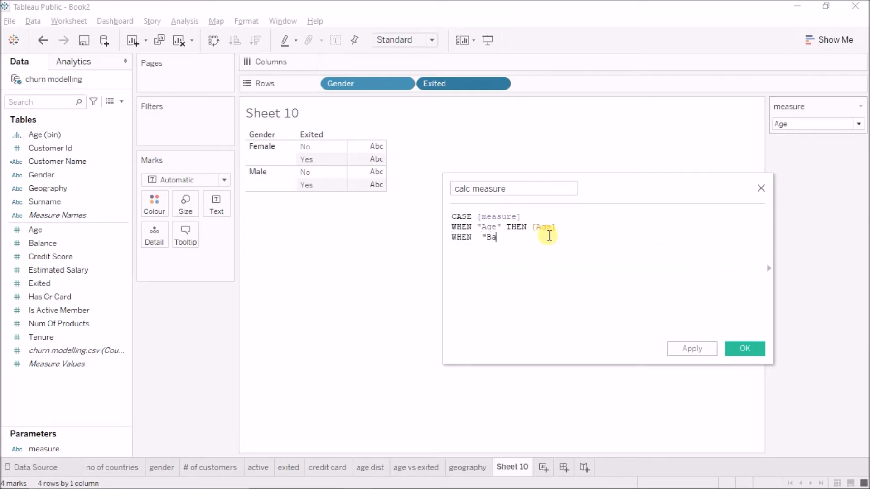
pyautogui.write('lance" THEN [Balance]')
pyautogui.press('Return')
# - Add WHEN branches that return [Credit Score] for "Credit Score" and [Estimated Salary] for "Salary"
pyautogui.write('WHEN "Cre')
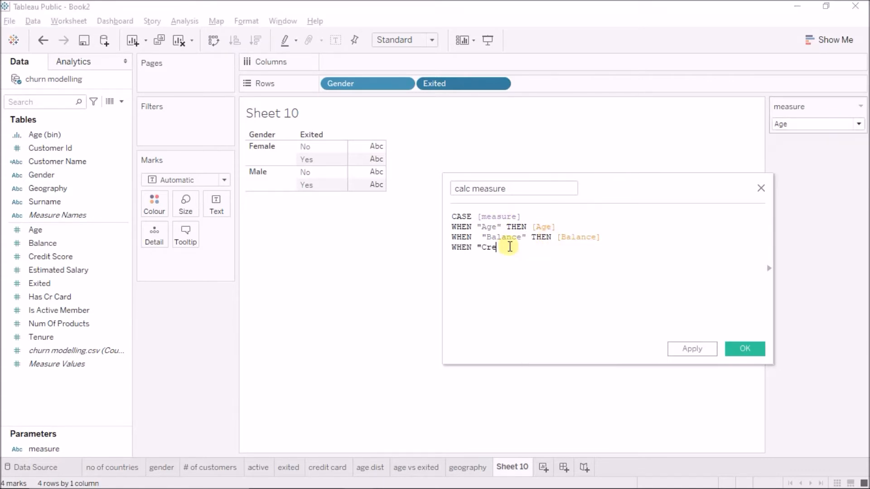
pyautogui.press('BackSpace')
pyautogui.press('BackSpace')
pyautogui.press('BackSpace')
pyautogui.press('BackSpace')
pyautogui.press('BackSpace')
pyautogui.press('BackSpace')
pyautogui.write('THEN [Credit Score]')
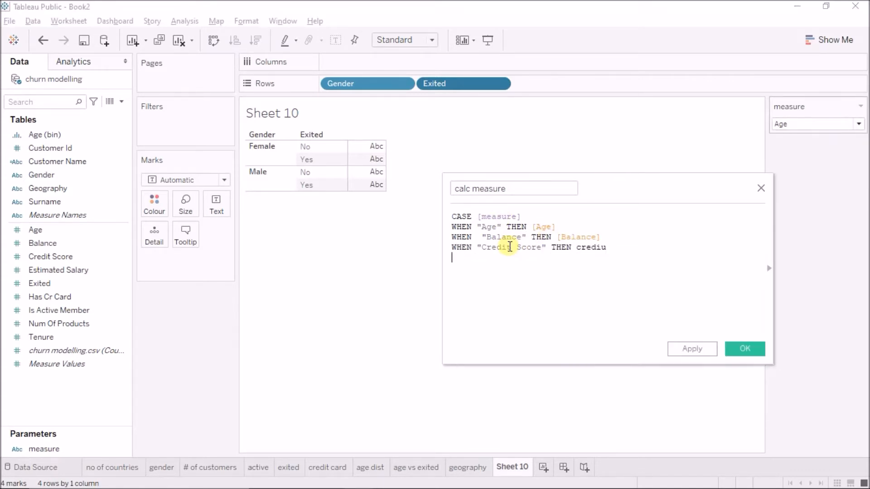
pyautogui.press('Return')
pyautogui.write('WHEN  "sala')
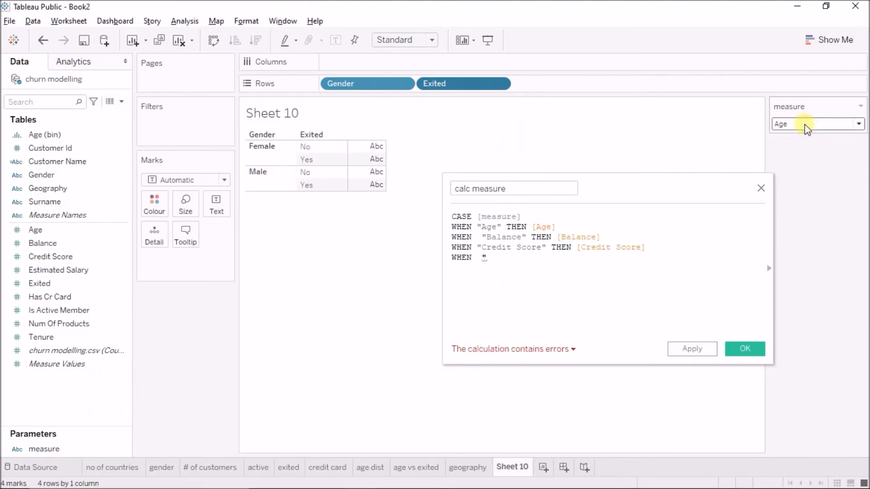
pyautogui.press('Return')
pyautogui.write('[Estimated Salary]')
pyautogui.press('Return')
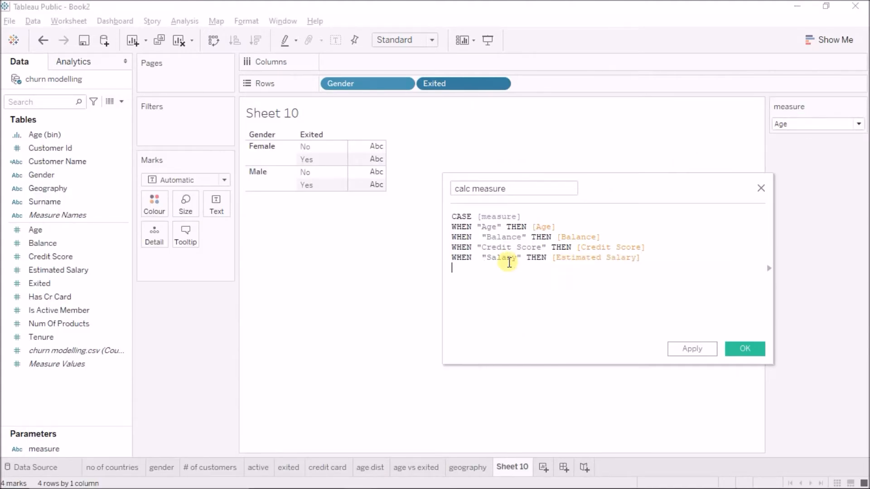
# - Complete the formula with branches returning [Tenure] for "Tenure" and [Num Of Products] for "Products", close it with END and save the field
pyautogui.write('WHEN "Tenure" THEN [Tenure]')
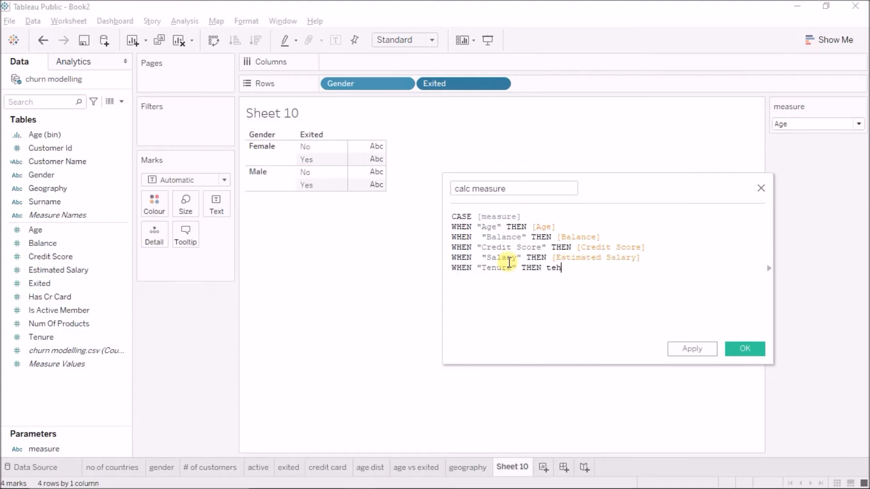
pyautogui.click(803, 129)
pyautogui.click(618, 276)
pyautogui.press('Return')
pyautogui.write('WHEN  "Products" THEN [Num Of Products]')
pyautogui.press('Return')
pyautogui.write('END')
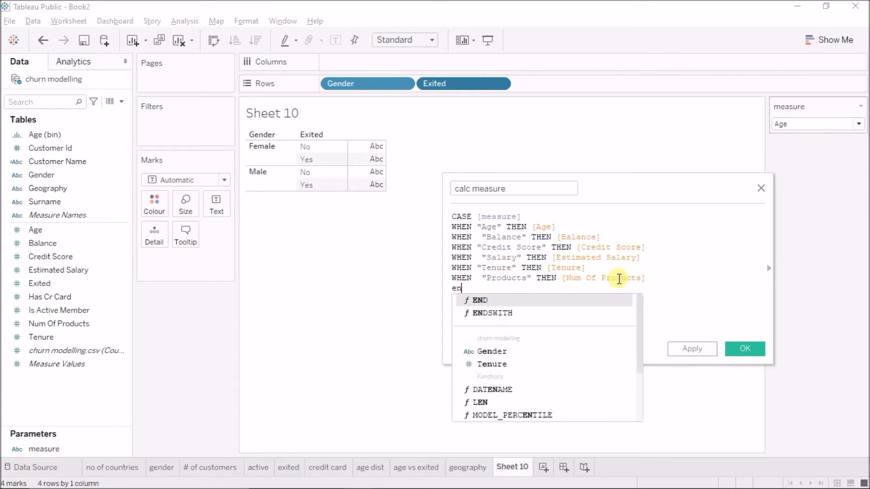
pyautogui.click(730, 349)
# - Place calc measure on the columns as a sum and fit the chart to Entire View
pyautogui.moveTo(74, 256); pyautogui.dragTo(382, 64)
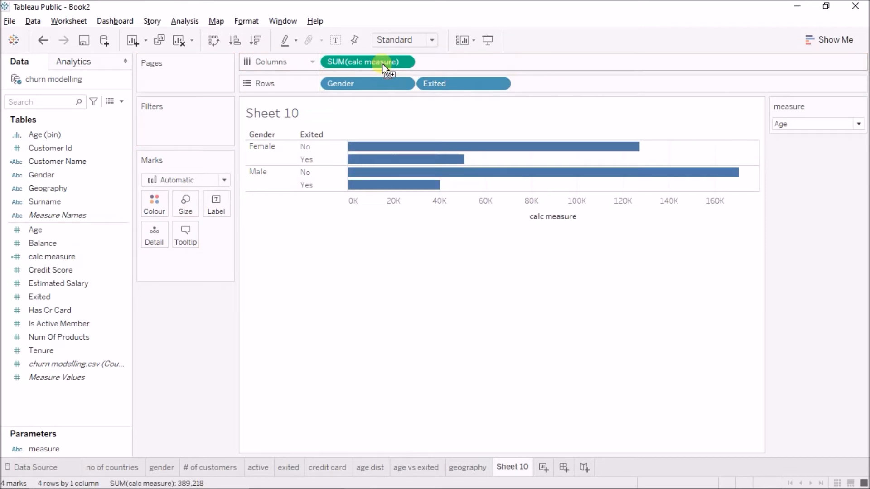
pyautogui.click(406, 49)
pyautogui.click(403, 84)
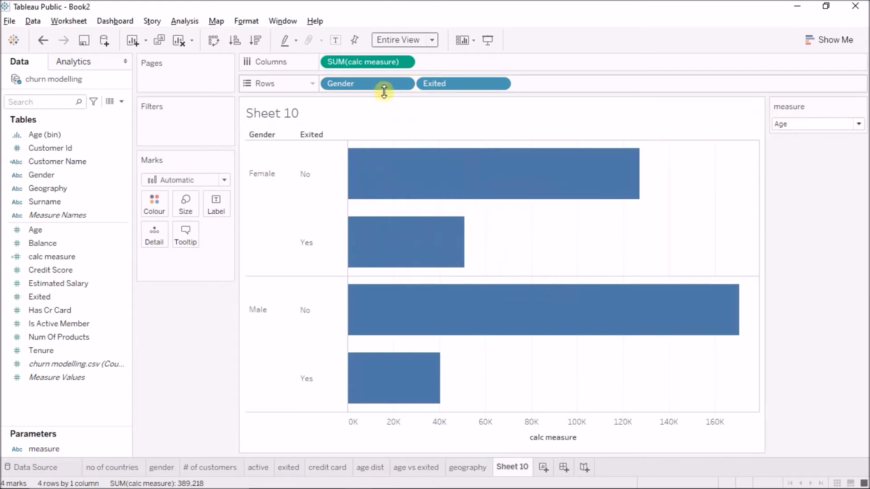
pyautogui.click(832, 122)
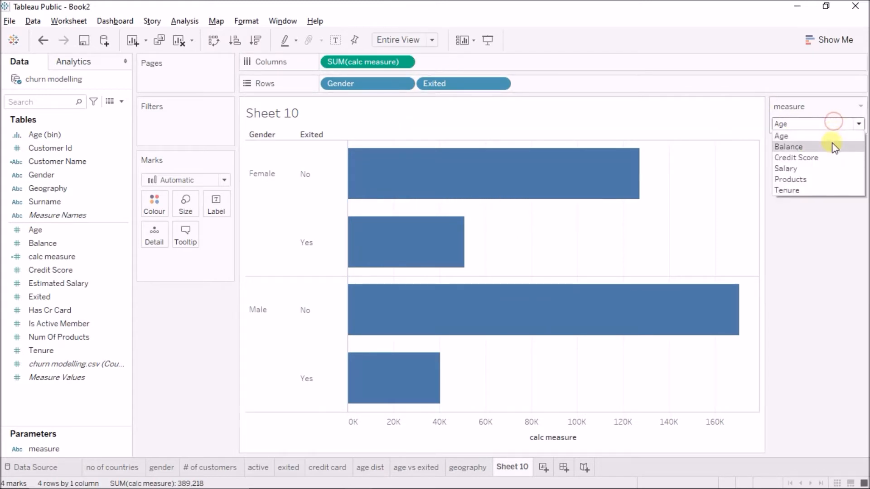
pyautogui.click(246, 226)
pyautogui.click(246, 225)
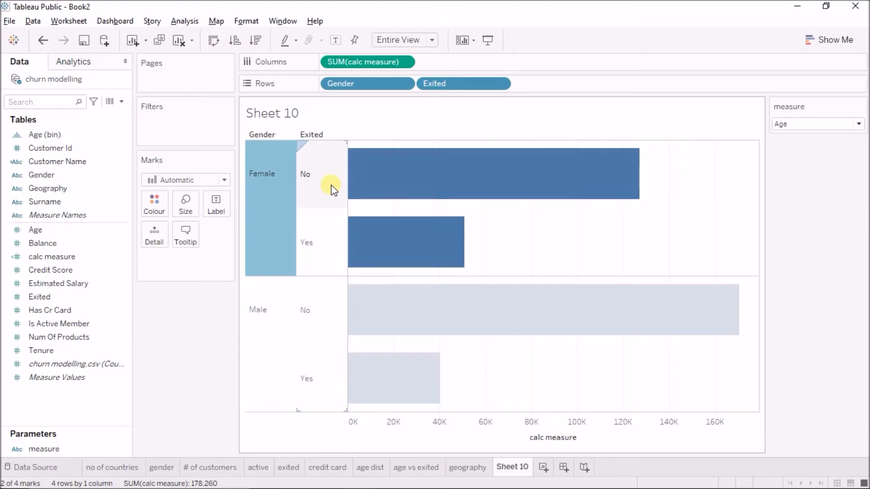
pyautogui.click(332, 186)
pyautogui.click(321, 238)
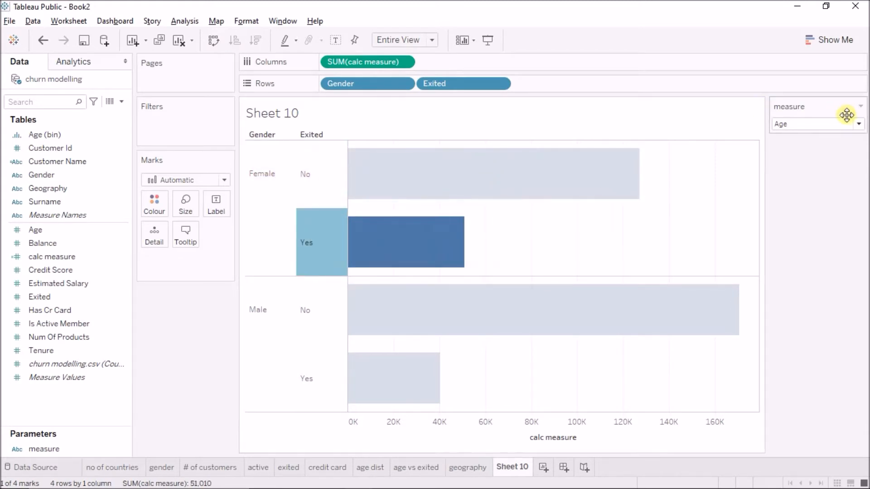
# - Change the aggregation of calc measure on the columns to Median
pyautogui.click(404, 64)
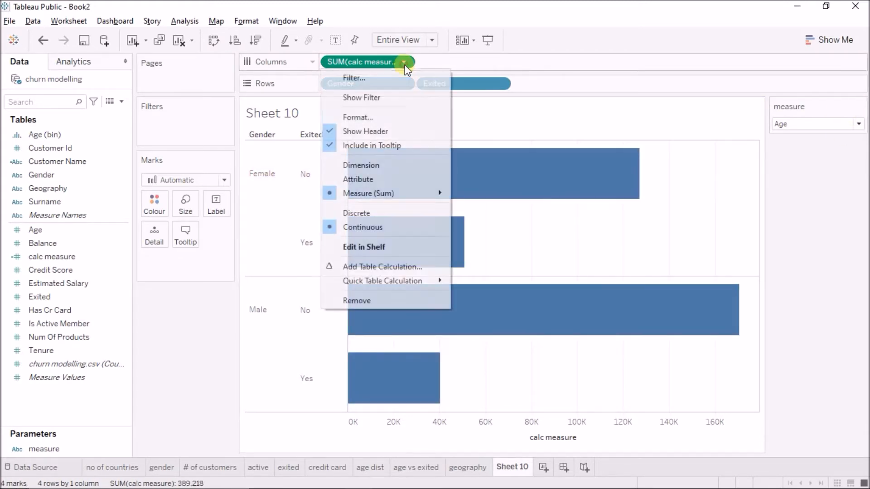
pyautogui.click(421, 190)
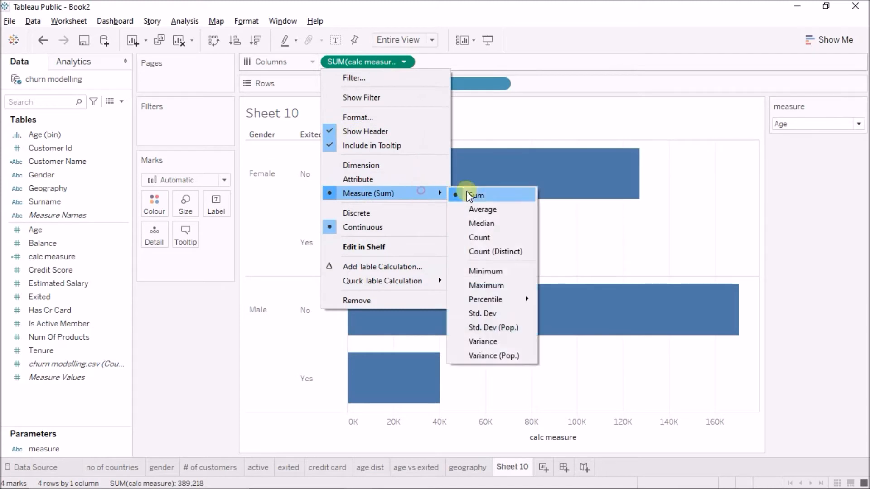
pyautogui.click(496, 221)
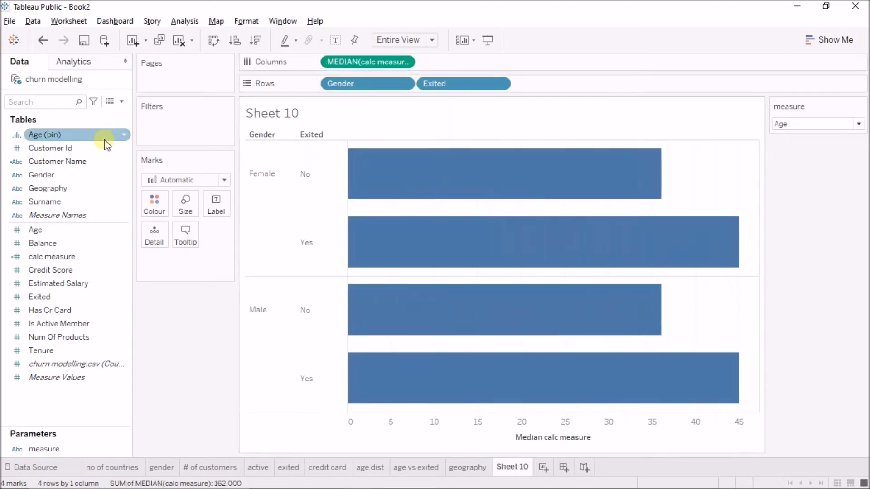
# - Open the formatting for the Gender row headers and bring up the sheet's alignment settings
pyautogui.rightClick(276, 170)
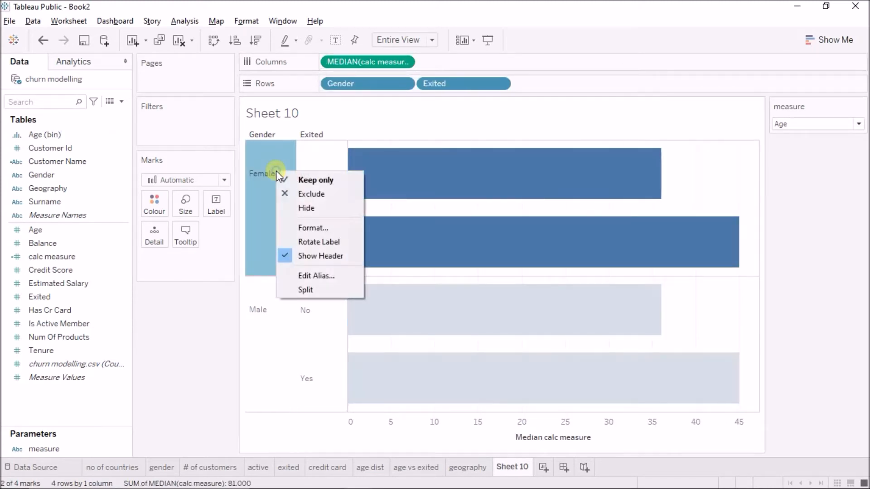
pyautogui.click(312, 228)
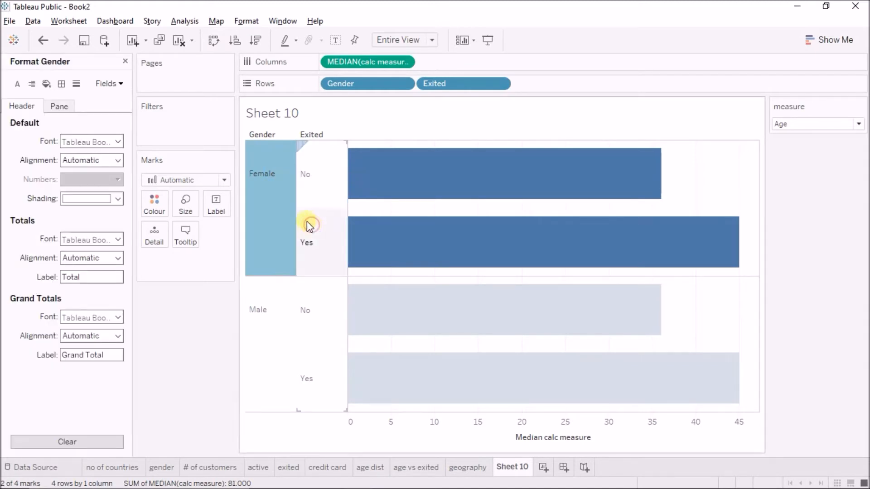
pyautogui.click(15, 83)
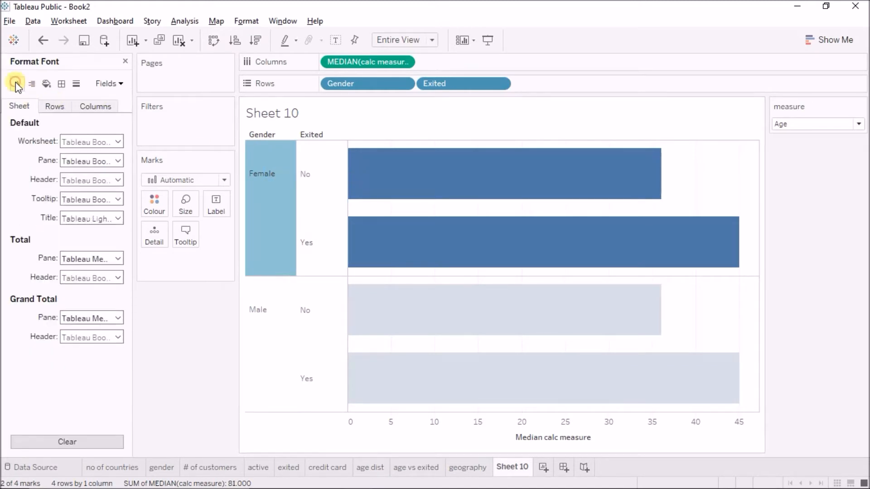
pyautogui.click(31, 83)
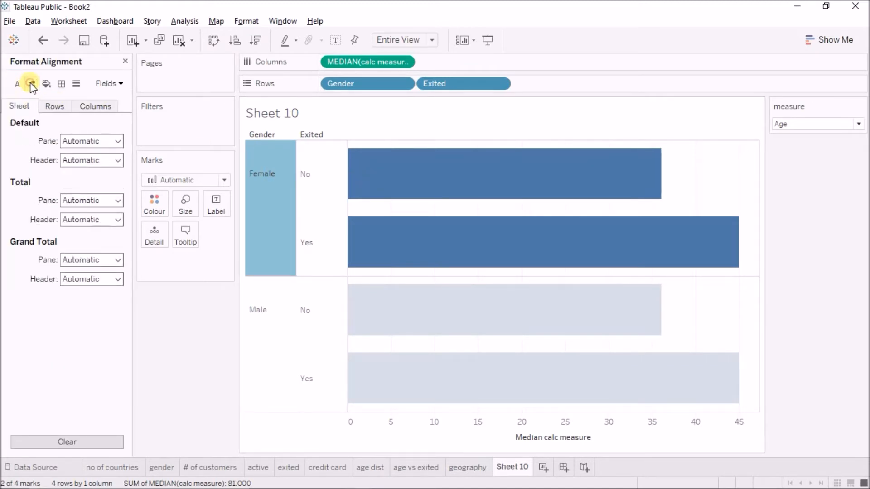
pyautogui.click(91, 141)
pyautogui.click(93, 194)
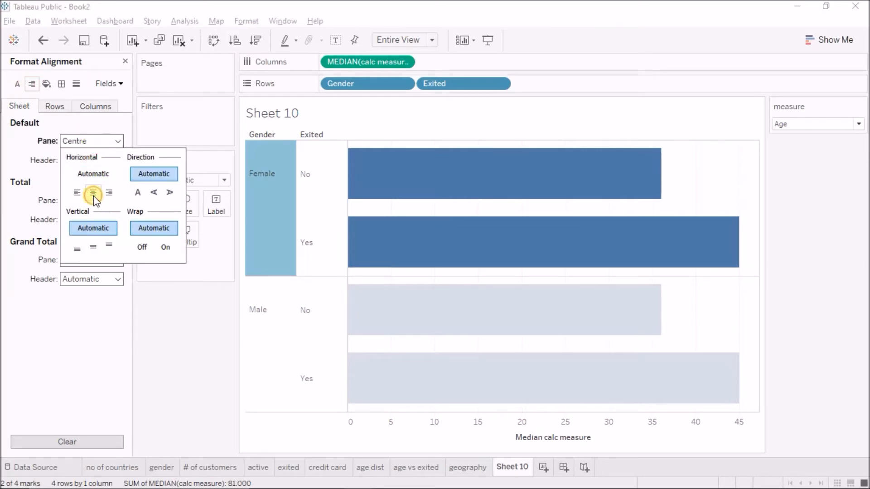
pyautogui.click(43, 169)
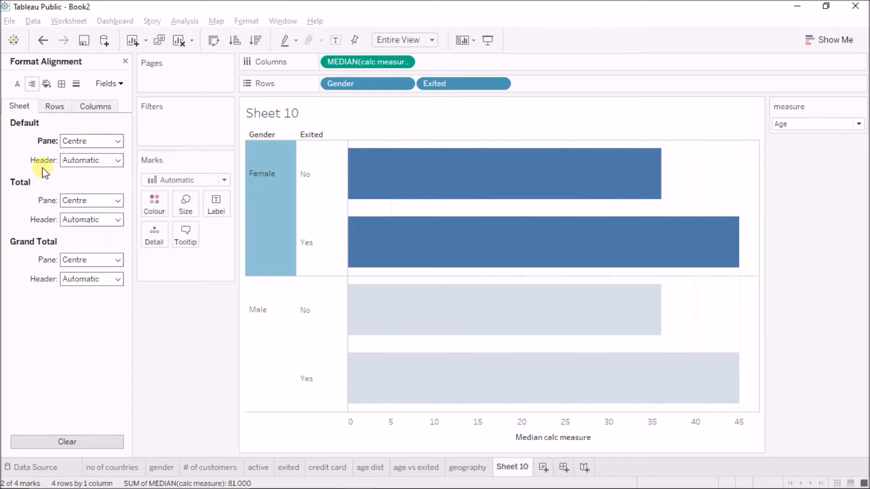
# - Set the default header alignment to centre horizontally and middle vertically
pyautogui.click(67, 162)
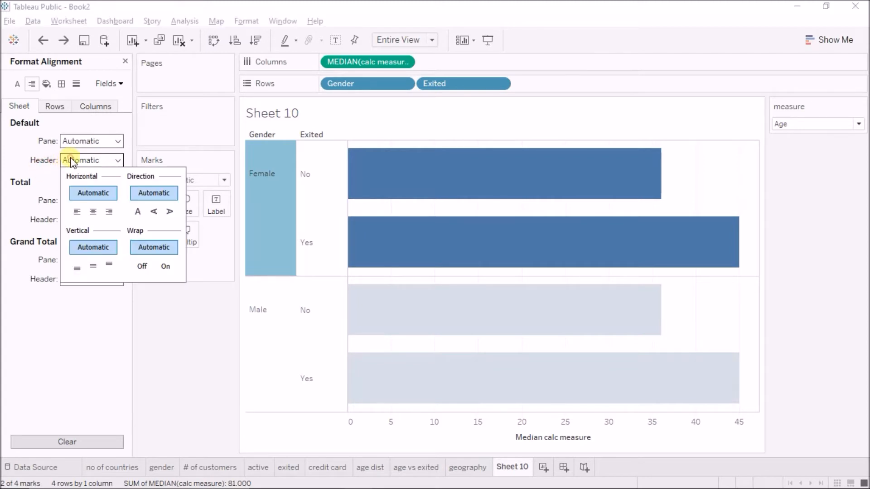
pyautogui.click(93, 211)
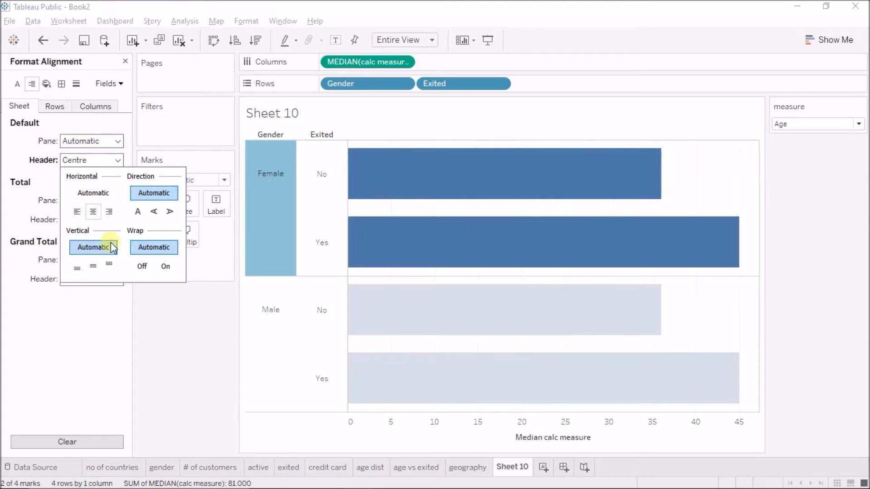
pyautogui.click(93, 266)
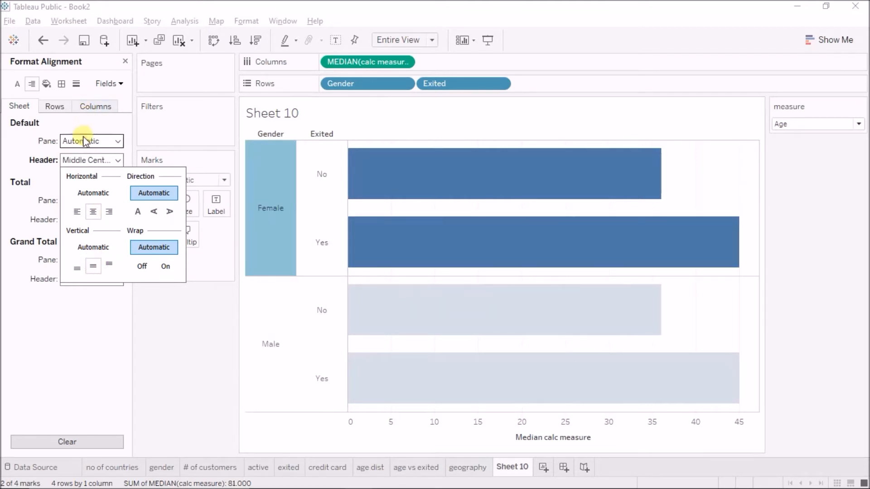
# - Set the sheet's default header font to size 14 and bold
pyautogui.click(16, 83)
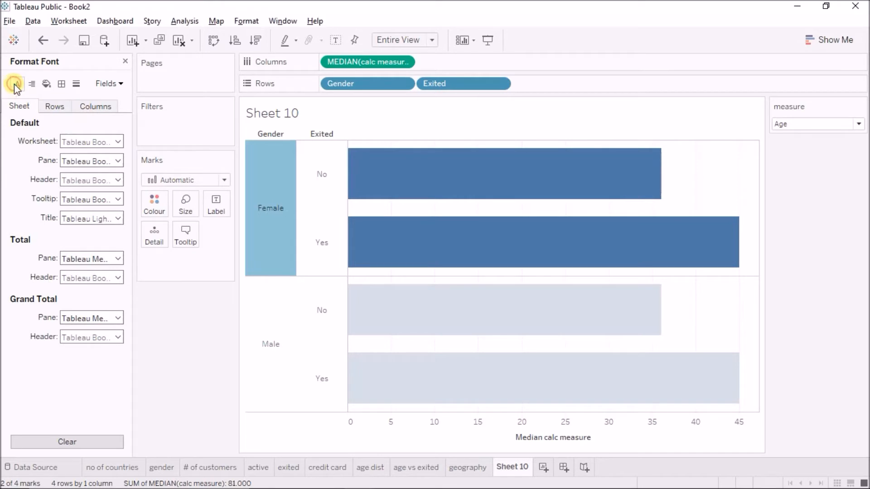
pyautogui.click(96, 196)
pyautogui.click(91, 216)
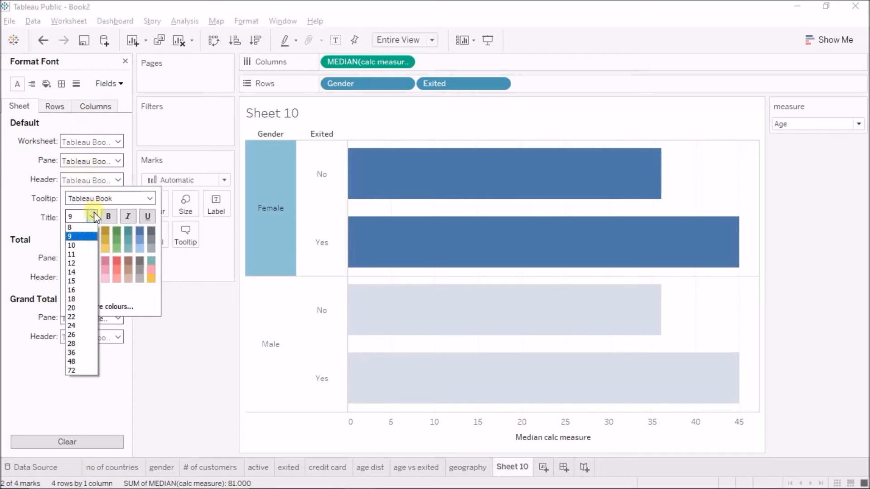
pyautogui.click(85, 291)
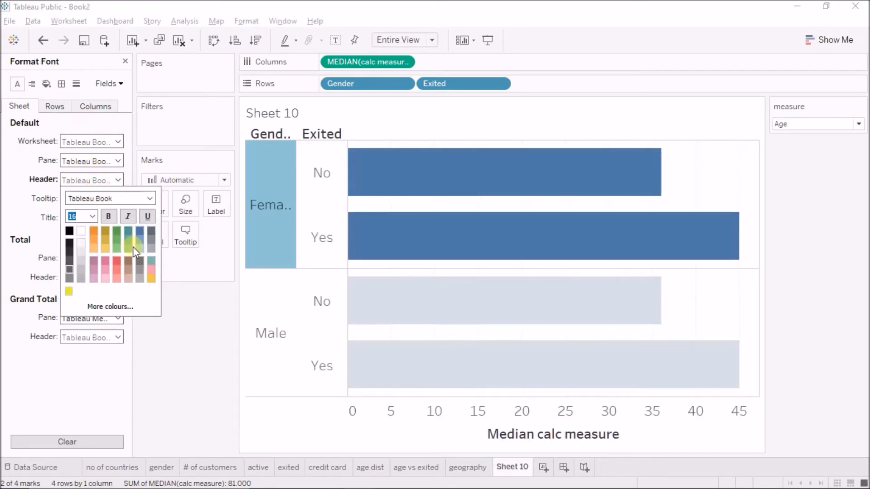
pyautogui.click(92, 216)
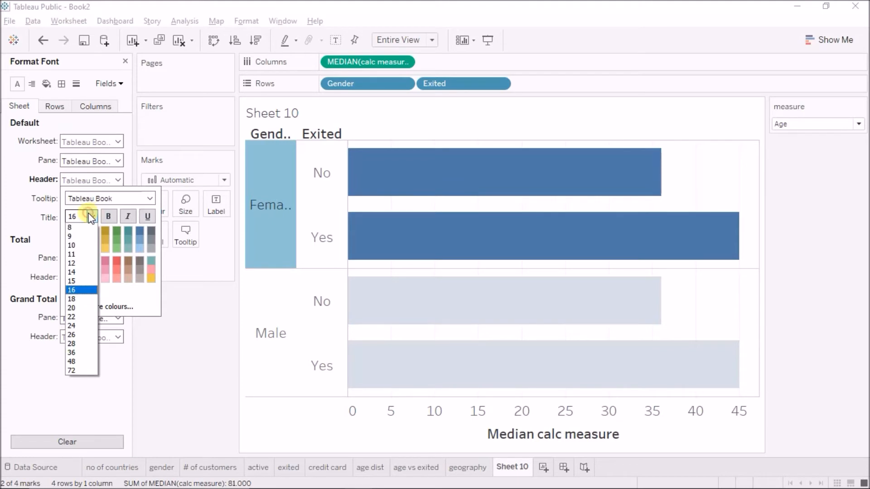
pyautogui.click(80, 269)
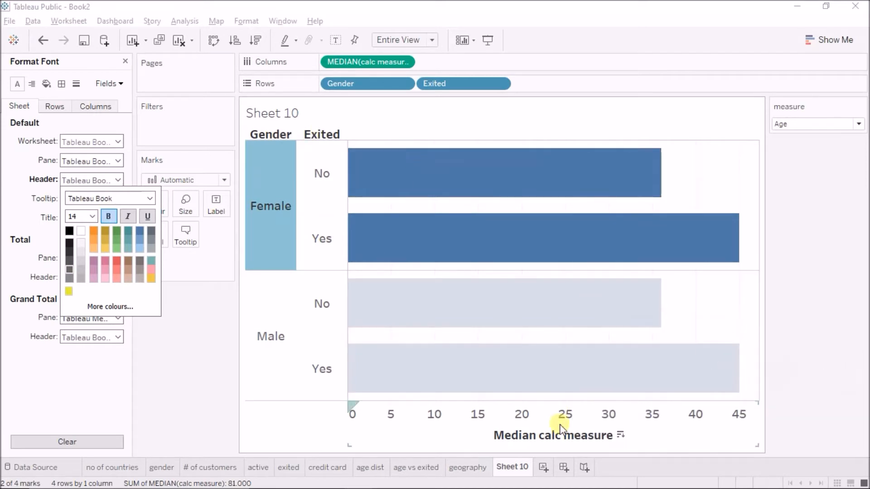
# - Hide the axis header of the median calc measure below the bars
pyautogui.rightClick(561, 442)
pyautogui.click(589, 413)
pyautogui.moveTo(413, 301)
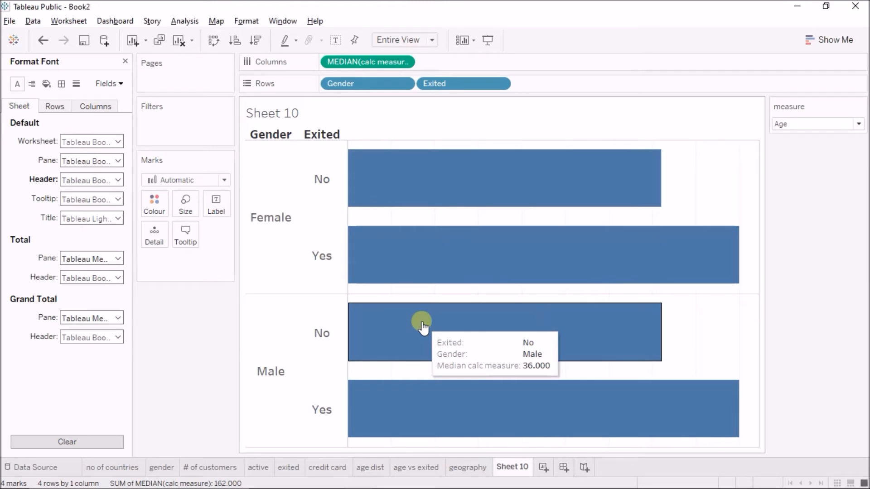
# - Edit the tooltip text, removing "calc measure" from the label so that it reads "Median" in front of the median value
pyautogui.click(184, 237)
pyautogui.moveTo(508, 212); pyautogui.dragTo(566, 214)
pyautogui.press('BackSpace')
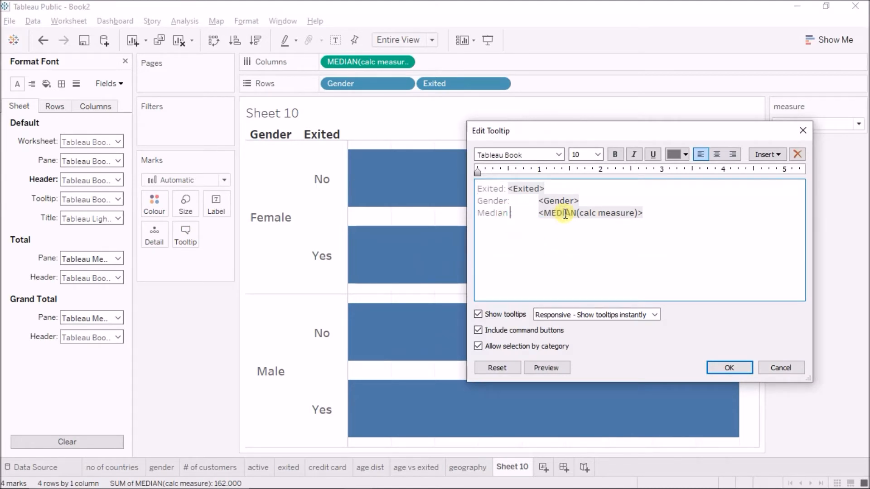
pyautogui.write(':')
pyautogui.press('Return')
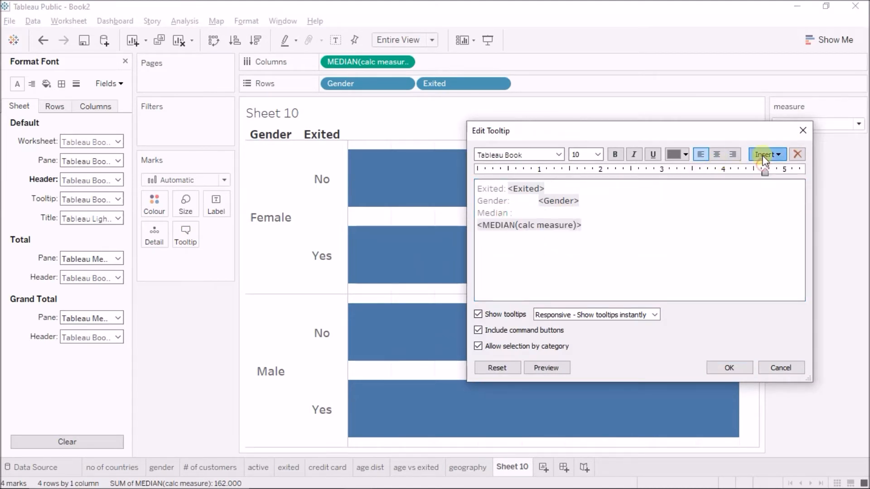
pyautogui.click(765, 154)
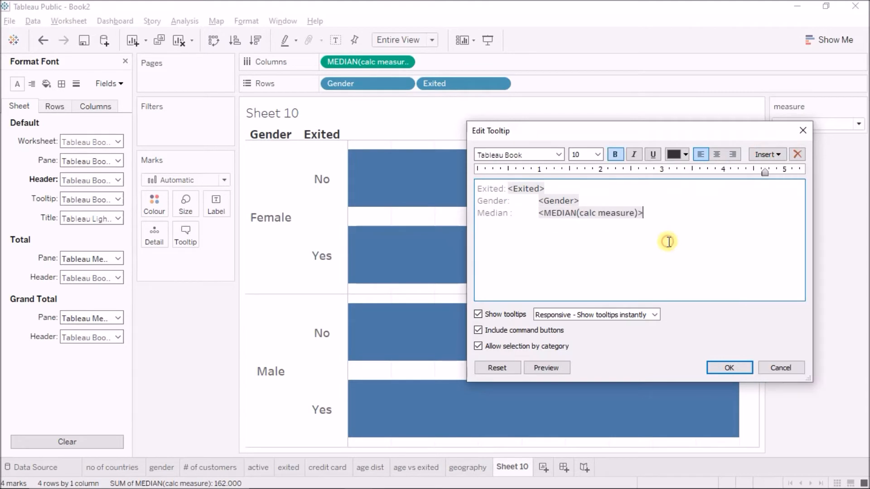
pyautogui.click(668, 242)
pyautogui.click(561, 203)
pyautogui.press('BackSpace')
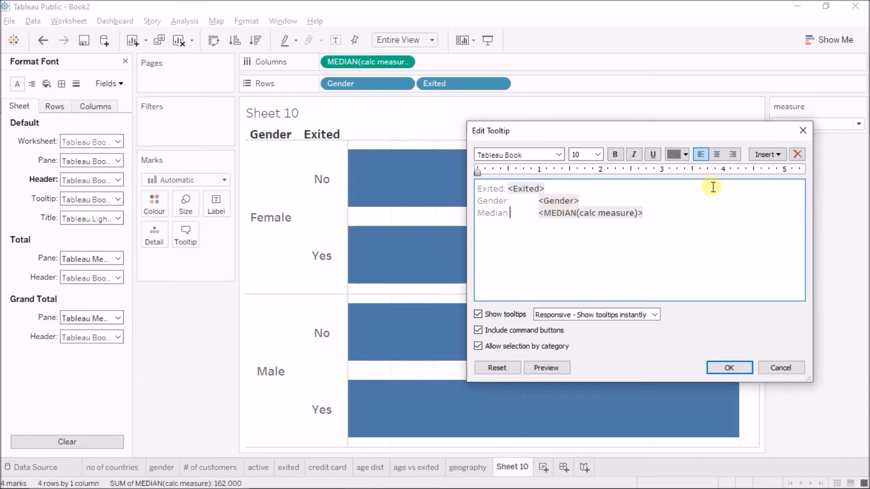
# - Insert the measure parameter followed by a colon after "Median" in the tooltip, apply it and check it on the bars
pyautogui.click(772, 153)
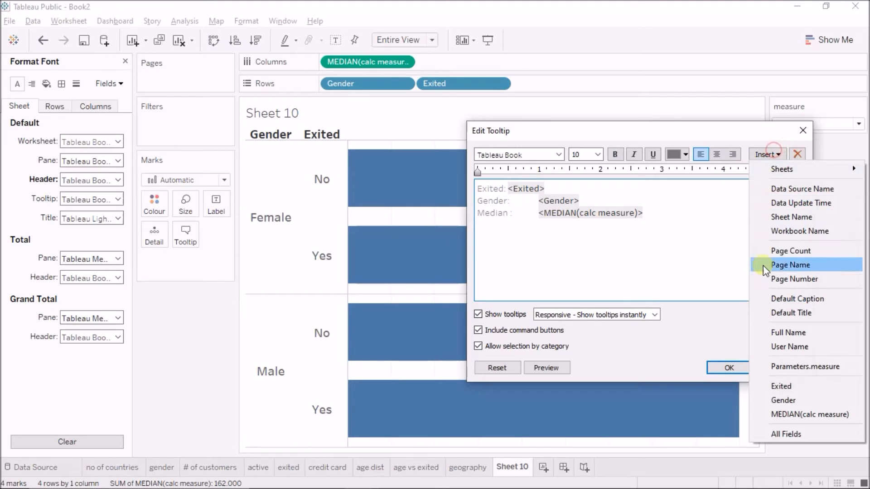
pyautogui.click(809, 369)
pyautogui.write(':')
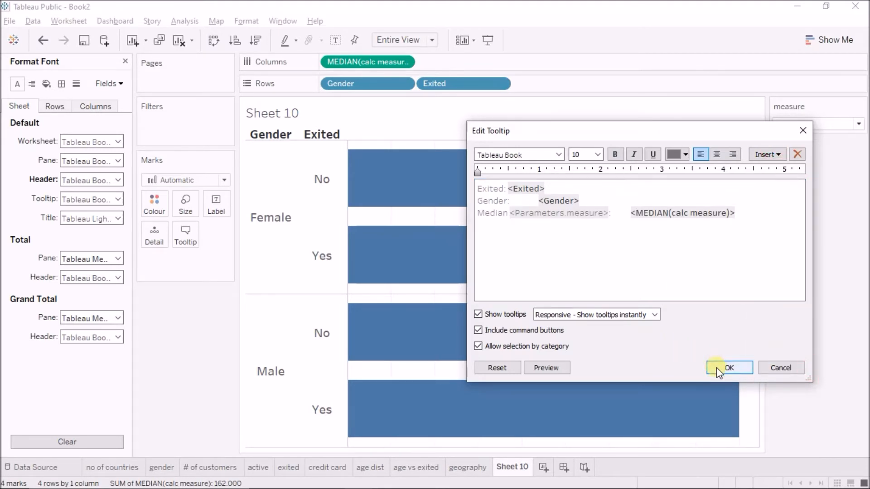
pyautogui.click(716, 368)
pyautogui.moveTo(504, 323)
pyautogui.moveTo(499, 263)
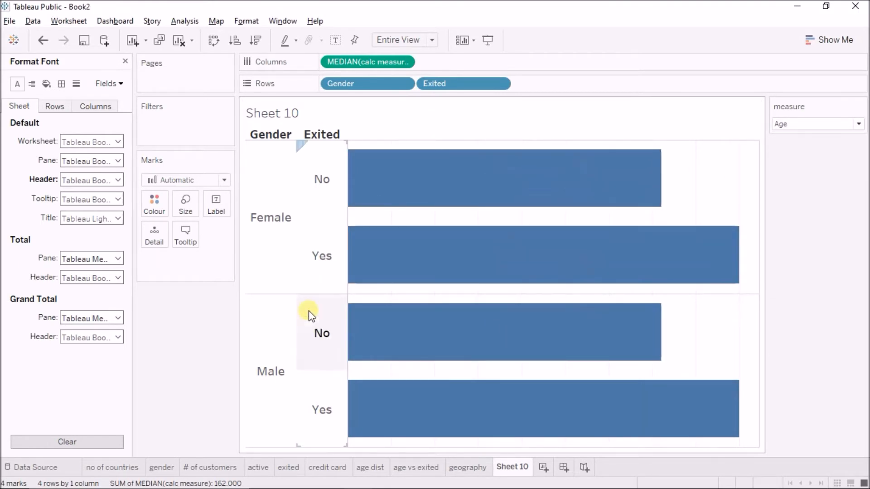
# - Rename Sheet 10 as parameter
pyautogui.write('parameter')
pyautogui.press('Return')
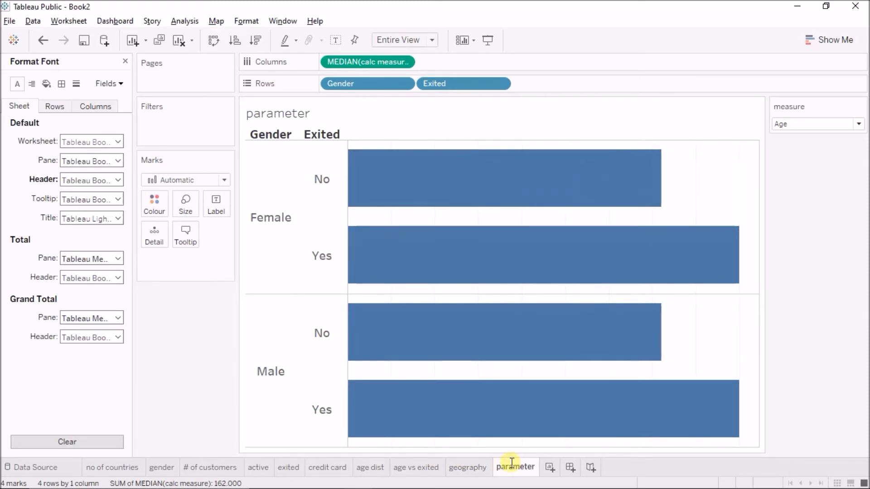
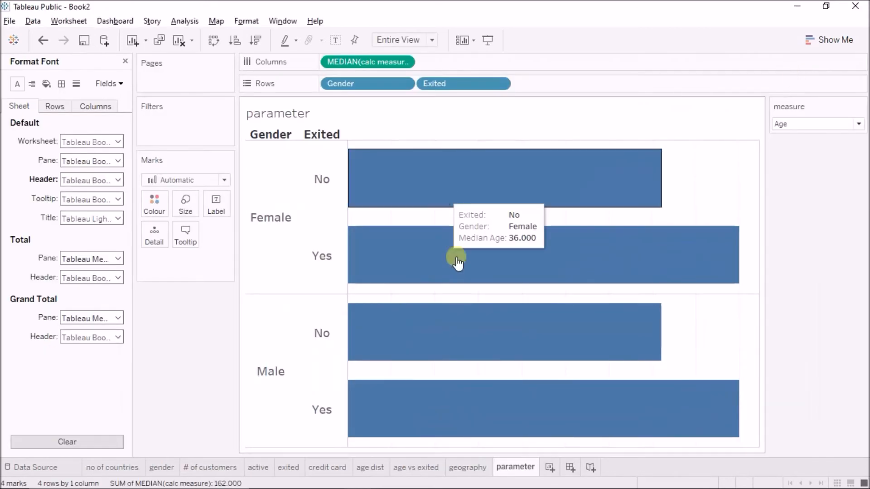
# - Create a new dashboard and give it a fixed custom size of 1100 px wide by 580 px high
pyautogui.click(567, 468)
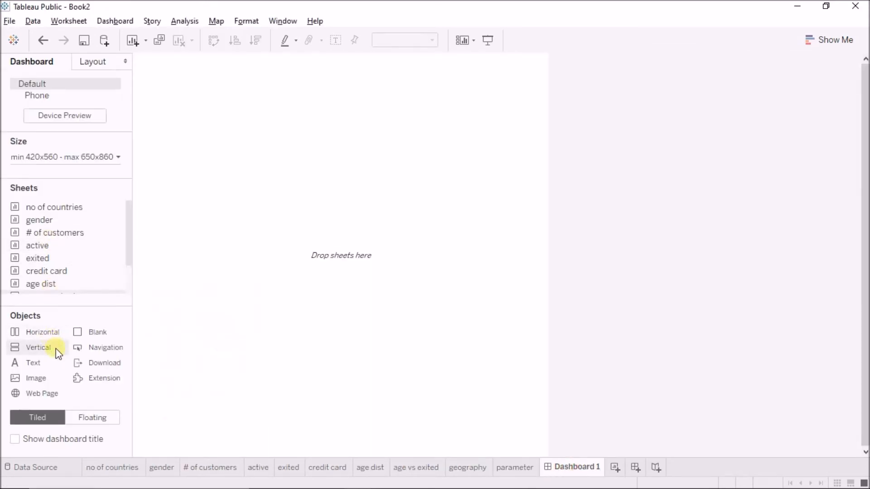
pyautogui.click(70, 164)
pyautogui.click(45, 178)
pyautogui.click(50, 194)
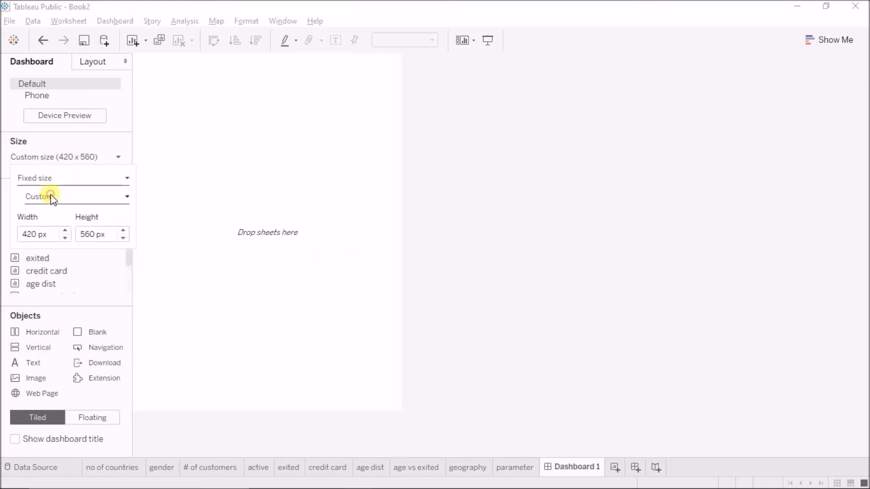
pyautogui.doubleClick(31, 230)
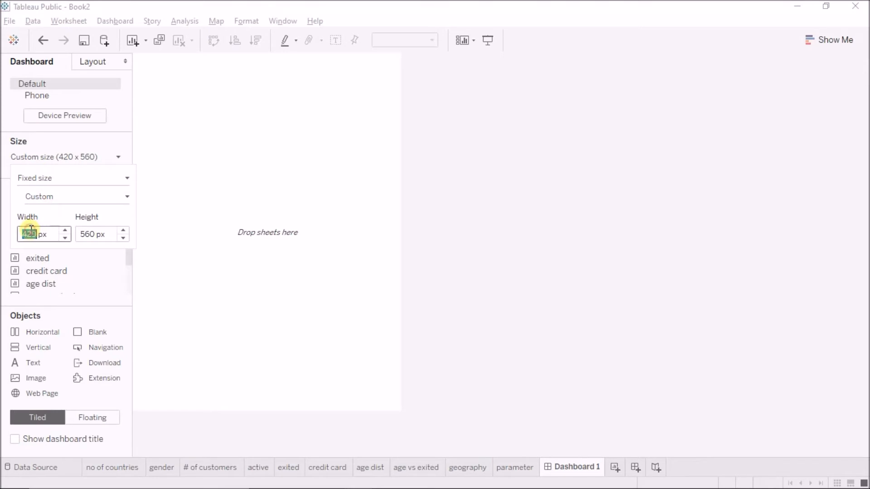
pyautogui.write('1100')
pyautogui.press('Tab')
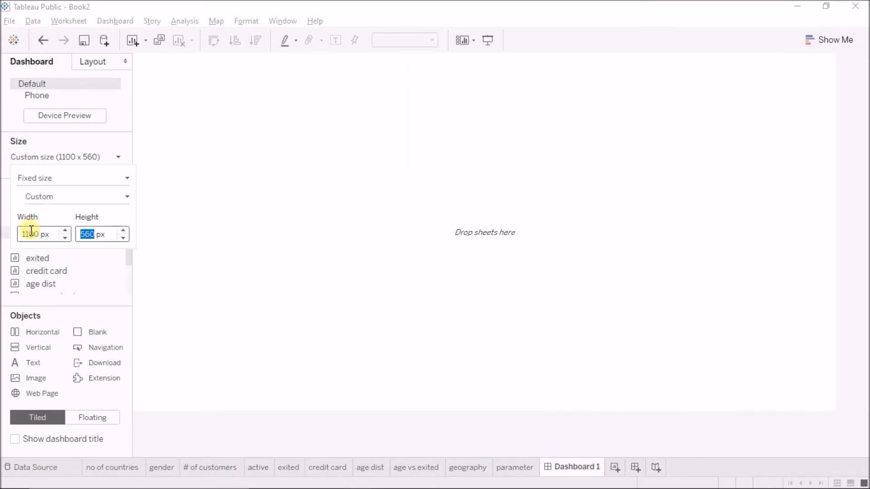
pyautogui.press('Return')
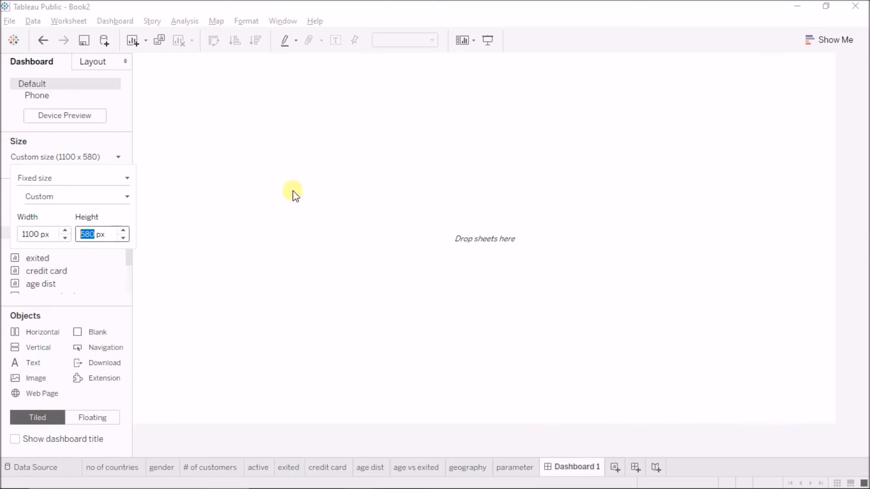
pyautogui.click(159, 202)
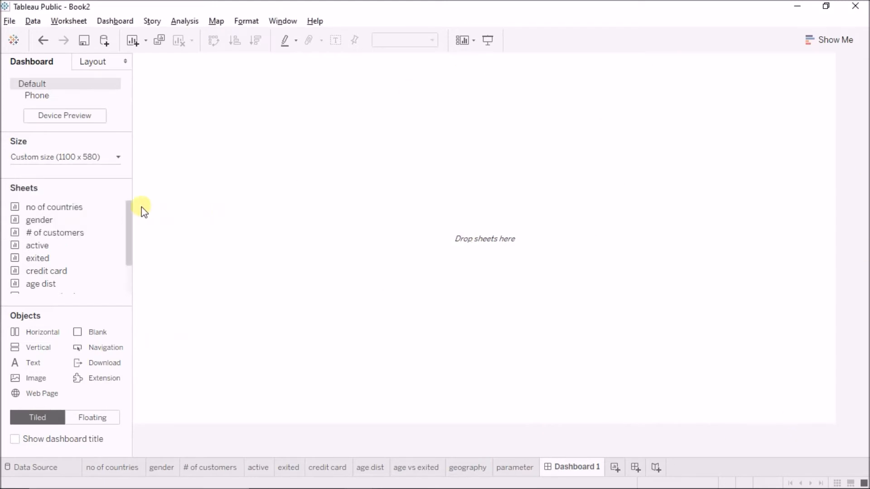
# - Add a floating vertical container to the dashboard and set its position to x 0, y 0
pyautogui.click(83, 417)
pyautogui.moveTo(33, 352); pyautogui.dragTo(301, 234)
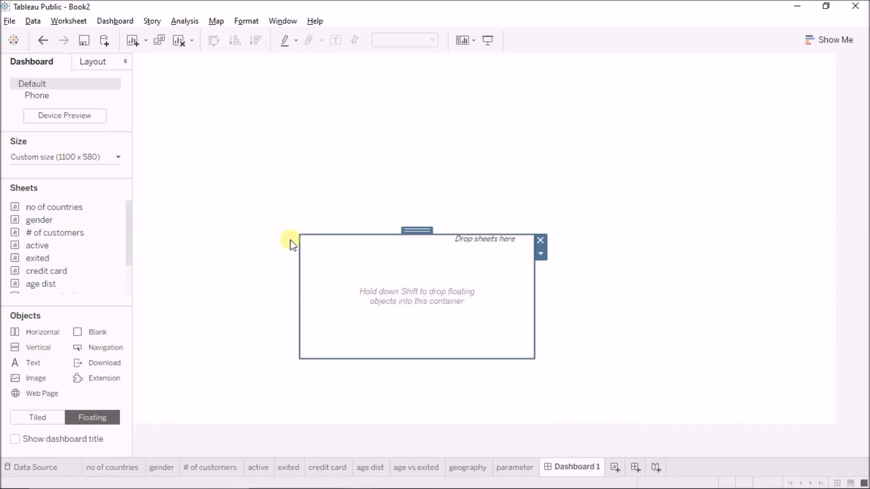
pyautogui.click(97, 61)
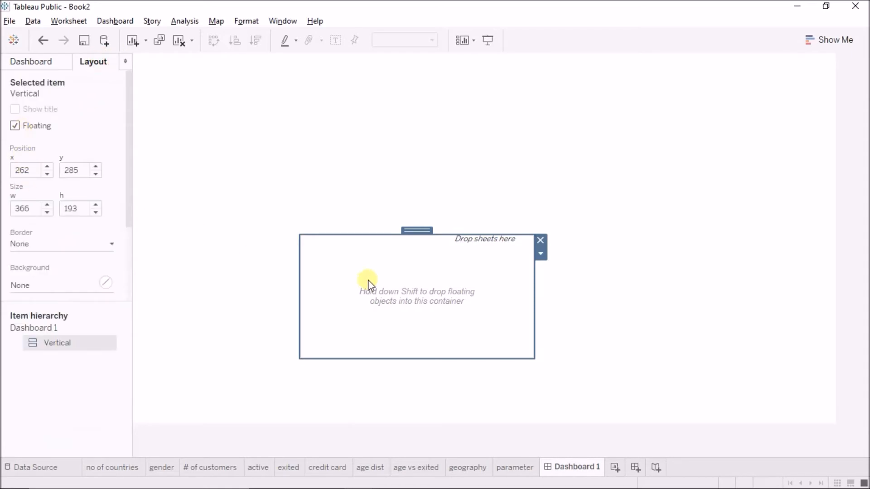
pyautogui.doubleClick(20, 170)
pyautogui.write('0')
pyautogui.press('Tab')
pyautogui.write('0')
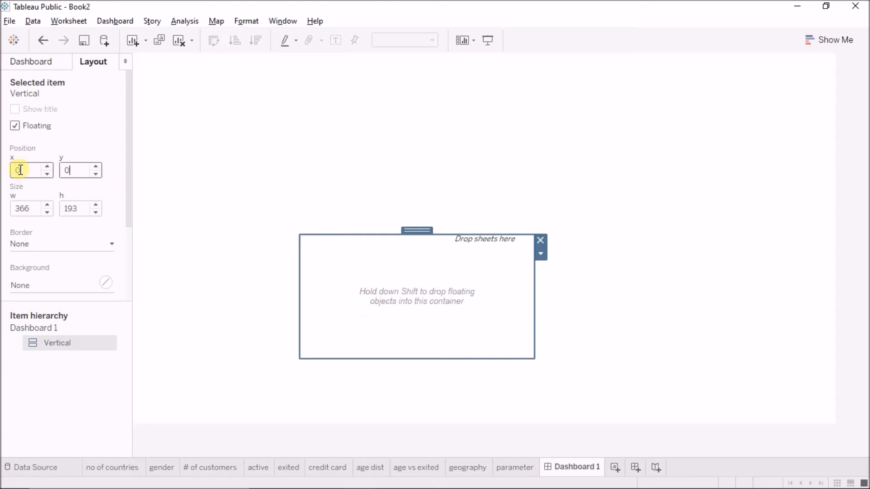
pyautogui.press('Tab')
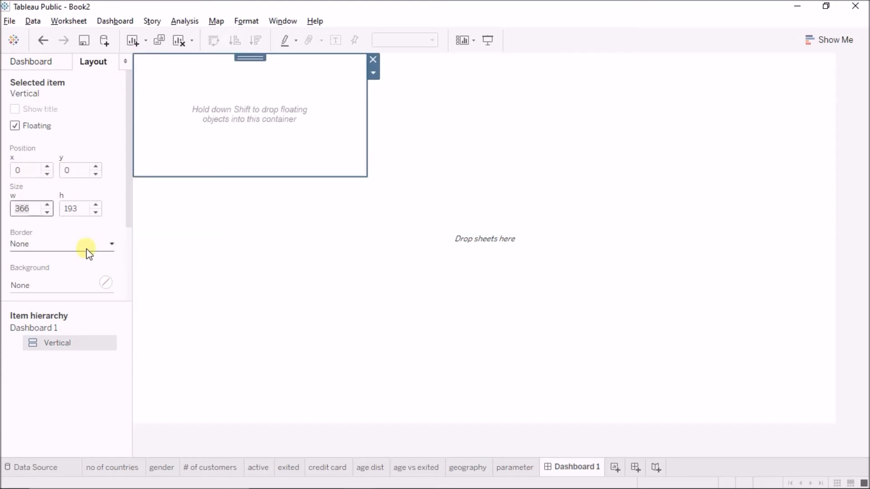
# - Set the vertical container's width to 1100 and its height to 580
pyautogui.write('1100')
pyautogui.press('Tab')
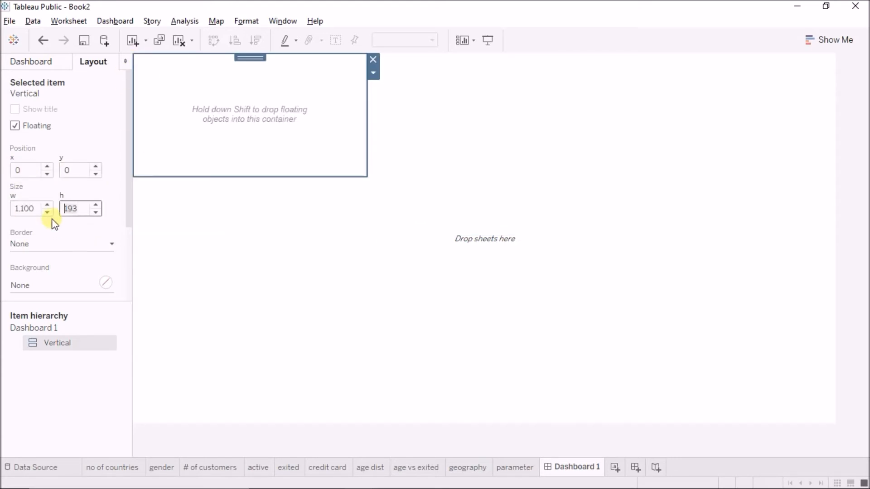
pyautogui.write('6')
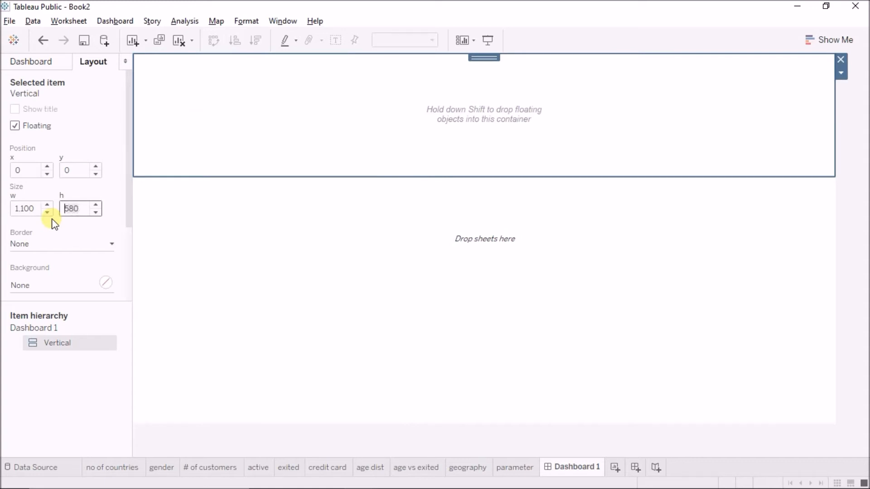
pyautogui.press('Return')
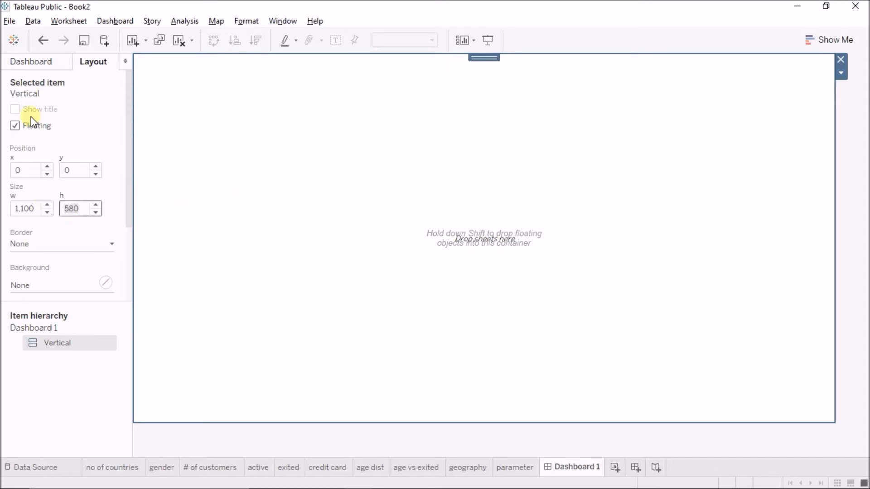
# - Add a floating horizontal container over the upper part of the vertical container
pyautogui.click(30, 64)
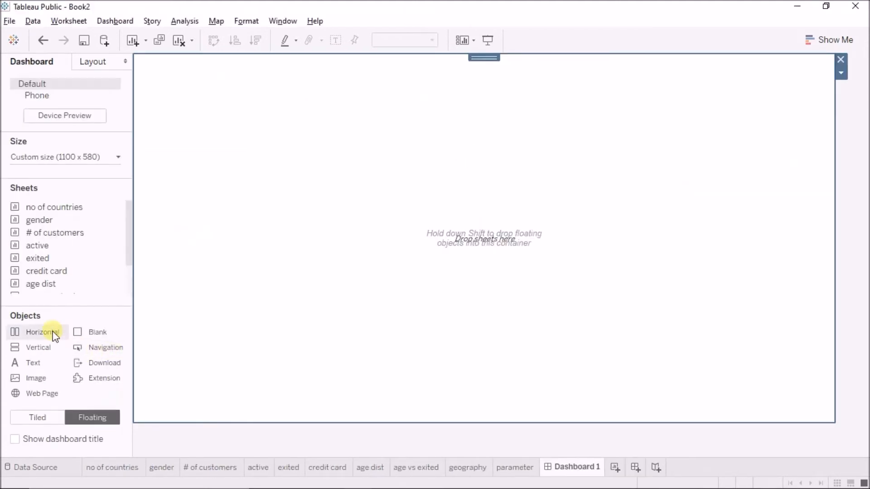
pyautogui.moveTo(367, 139); pyautogui.dragTo(270, 89)
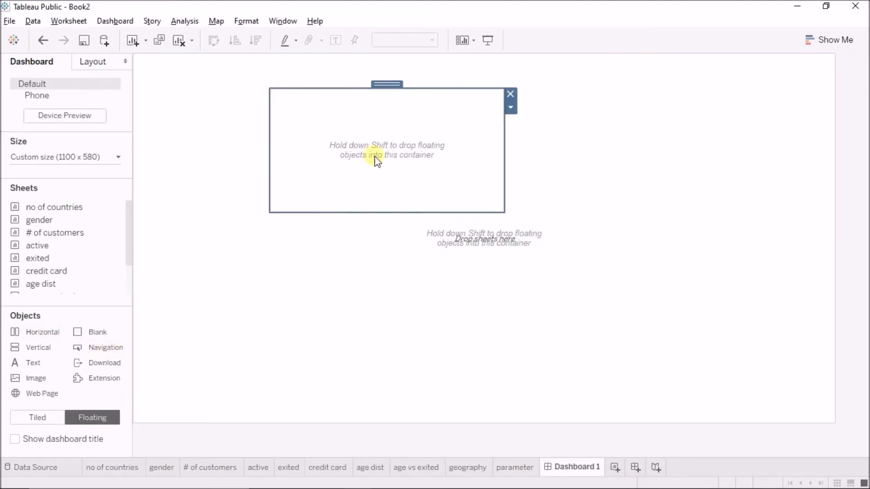
# - Turn off floating for the horizontal container so it nests inside the vertical one, and set its height to 100 px
pyautogui.click(511, 108)
pyautogui.click(538, 174)
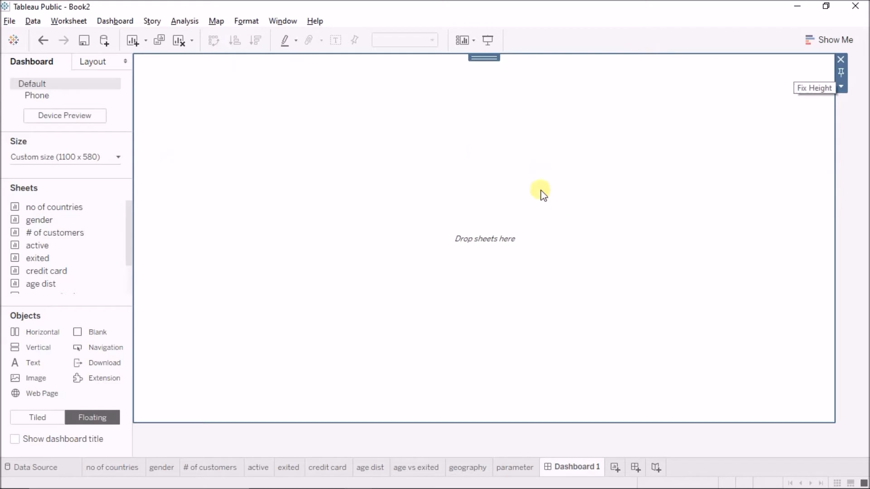
pyautogui.click(841, 87)
pyautogui.click(809, 165)
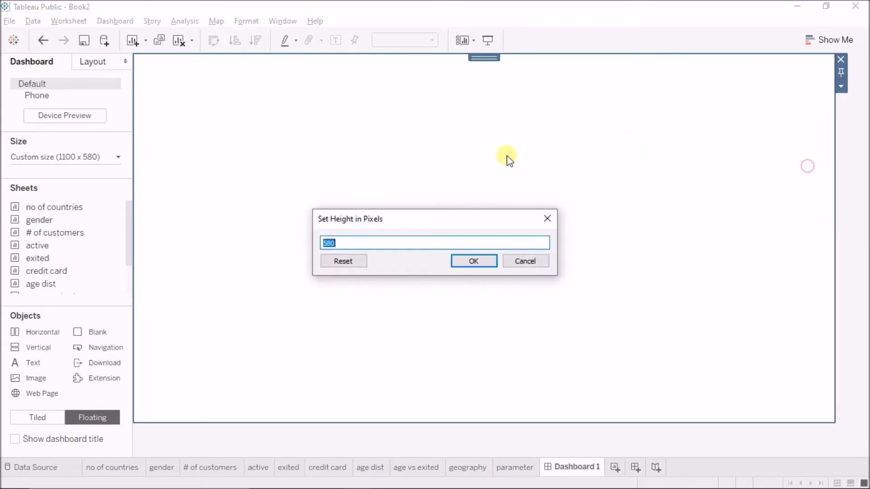
pyautogui.write('100')
pyautogui.press('Return')
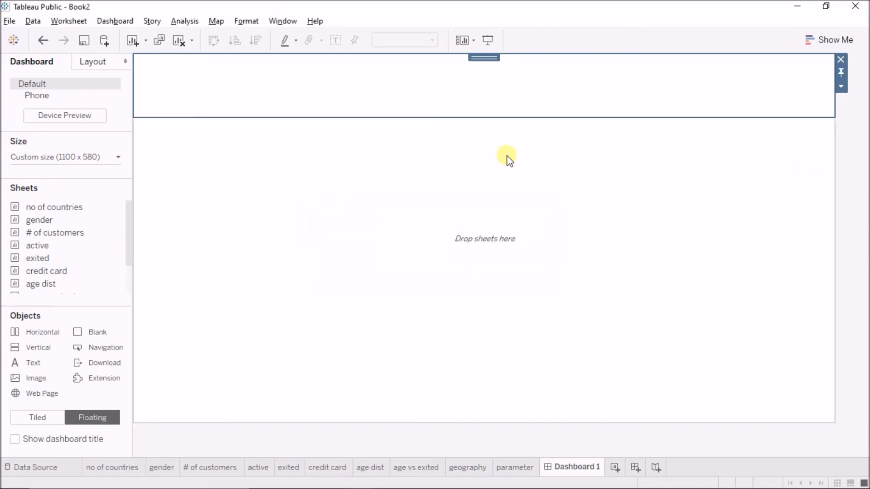
# - Enlarge the horizontal container to about 133 px high and give it a thin solid black border
pyautogui.moveTo(495, 118); pyautogui.dragTo(496, 138)
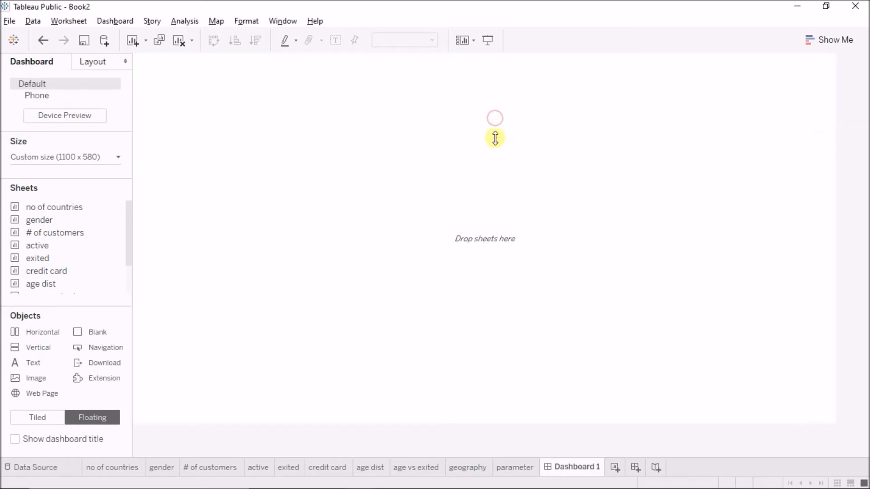
pyautogui.click(94, 64)
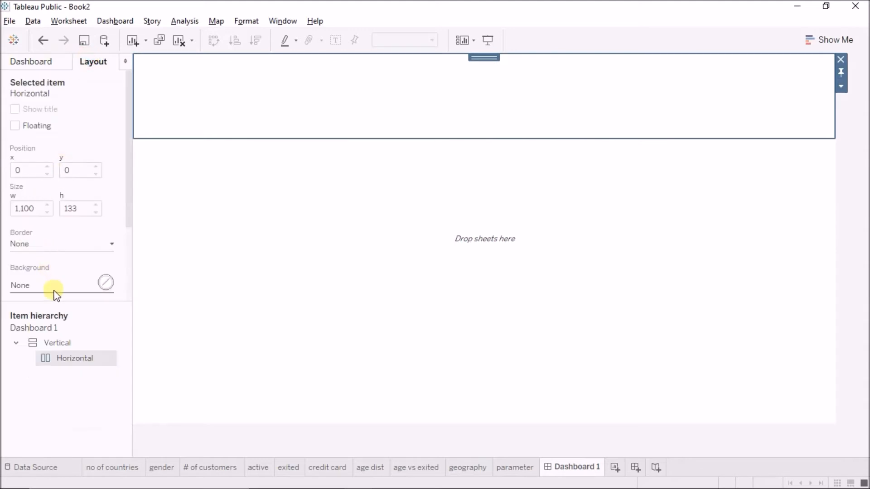
pyautogui.click(45, 243)
pyautogui.click(55, 284)
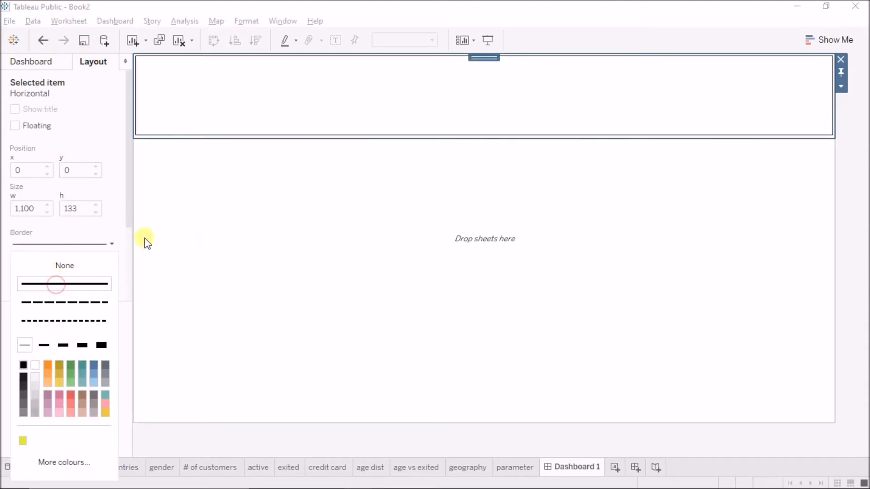
pyautogui.click(89, 243)
pyautogui.scroll(-3, 88, 240)
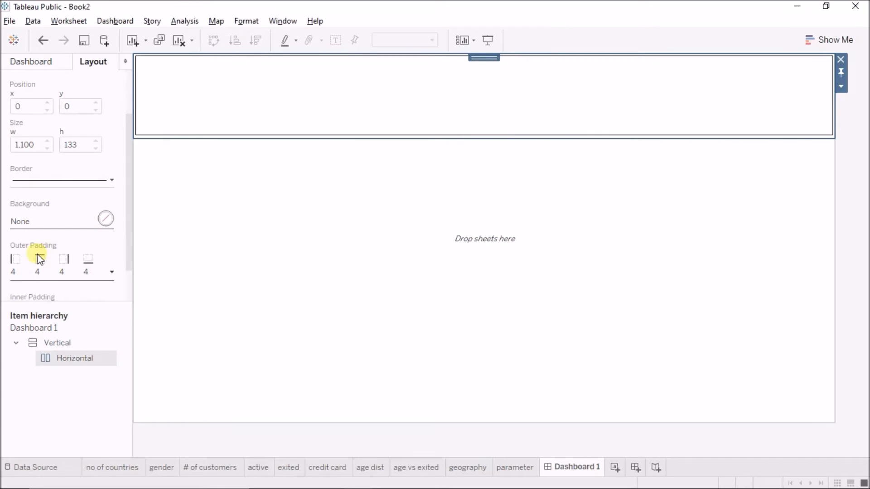
pyautogui.scroll(-2, 41, 257)
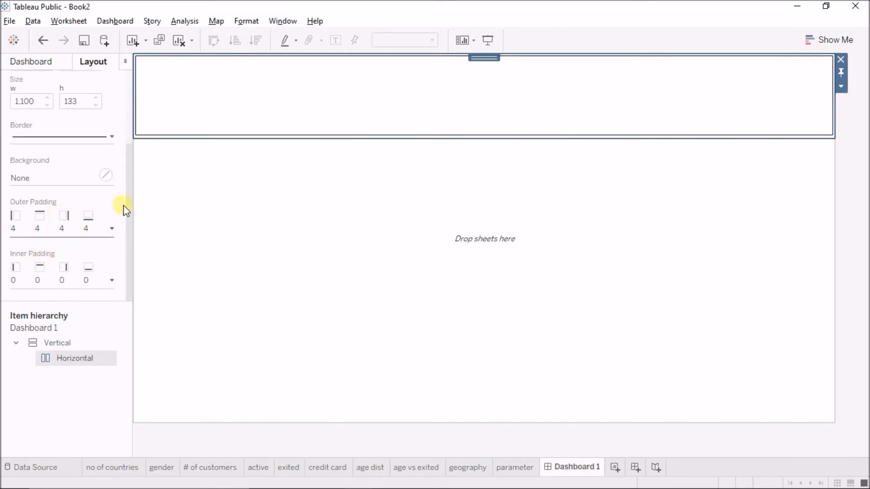
pyautogui.click(228, 205)
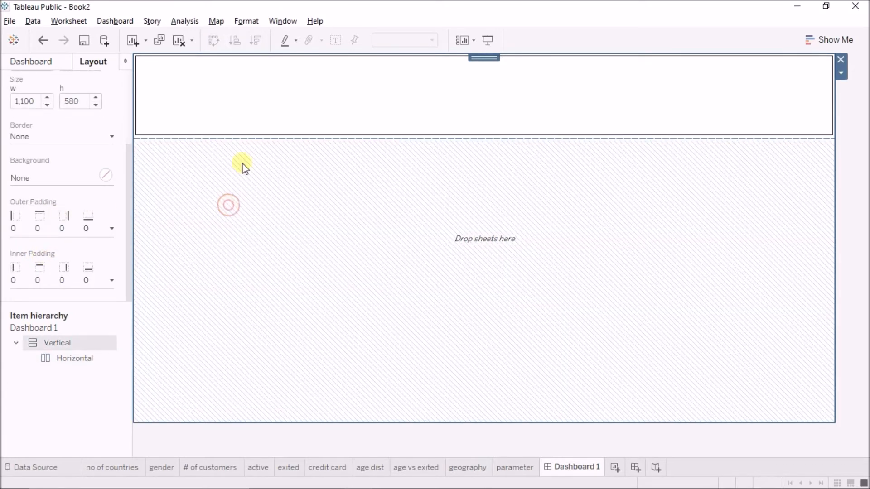
pyautogui.click(259, 93)
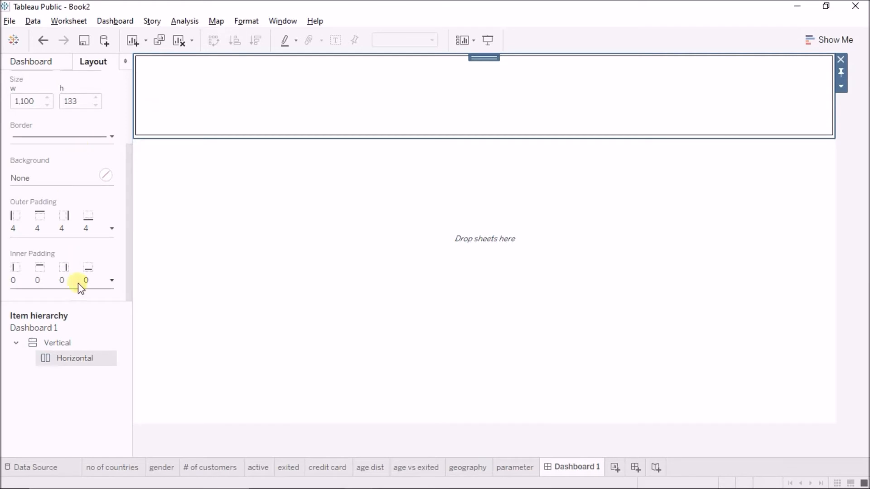
# - Add the no of countries sheet as a tiled object inside the horizontal container and hide its title
pyautogui.click(23, 63)
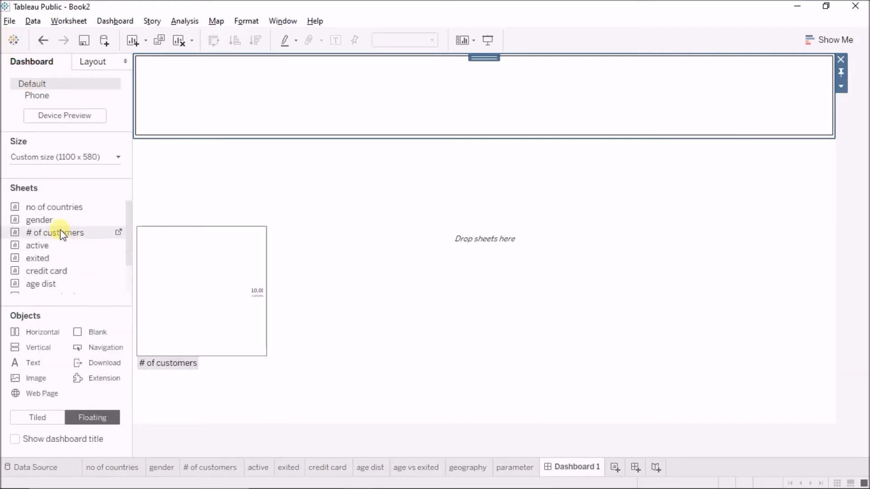
pyautogui.moveTo(58, 211); pyautogui.dragTo(60, 170)
pyautogui.click(44, 423)
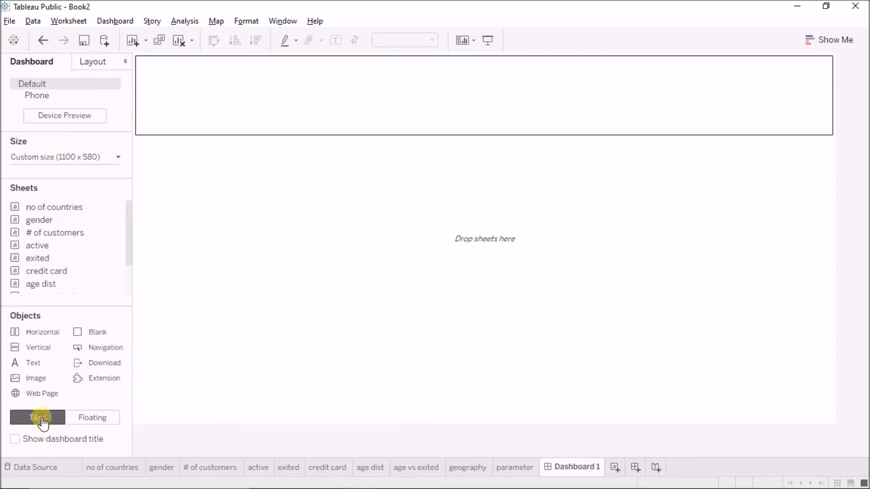
pyautogui.moveTo(52, 207); pyautogui.dragTo(189, 91)
pyautogui.rightClick(207, 91)
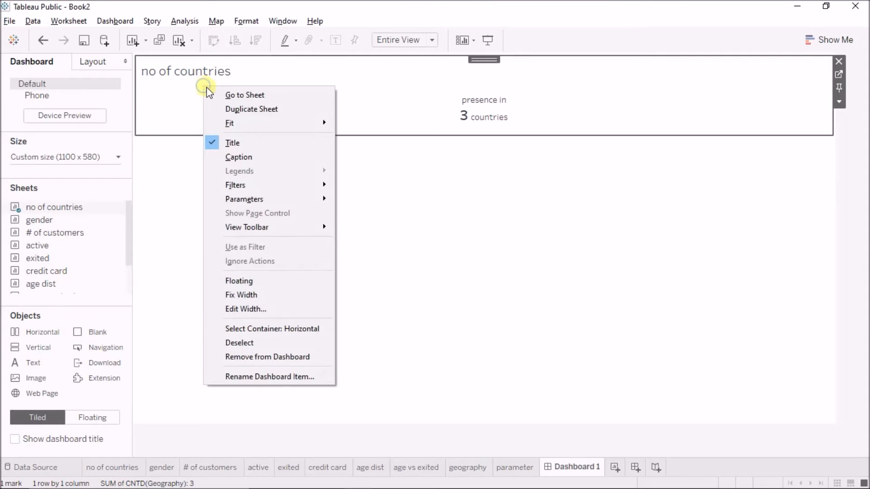
pyautogui.rightClick(193, 74)
pyautogui.click(215, 114)
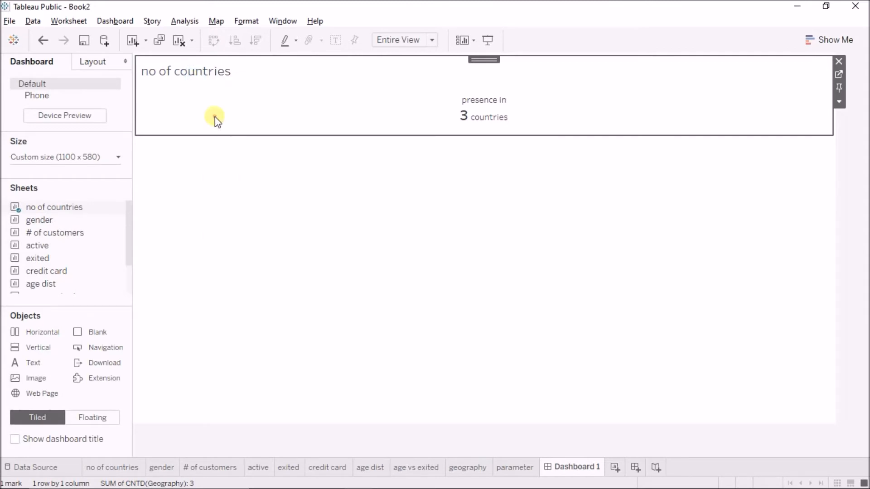
# - Add the gender sheet after no of countries, hide its title and make its Female/Male header row taller
pyautogui.moveTo(44, 222); pyautogui.dragTo(740, 86)
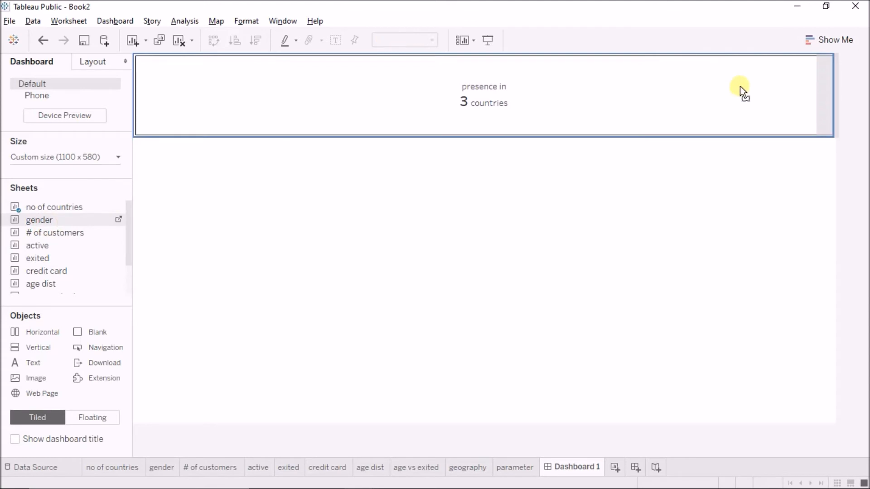
pyautogui.moveTo(821, 101); pyautogui.dragTo(821, 100)
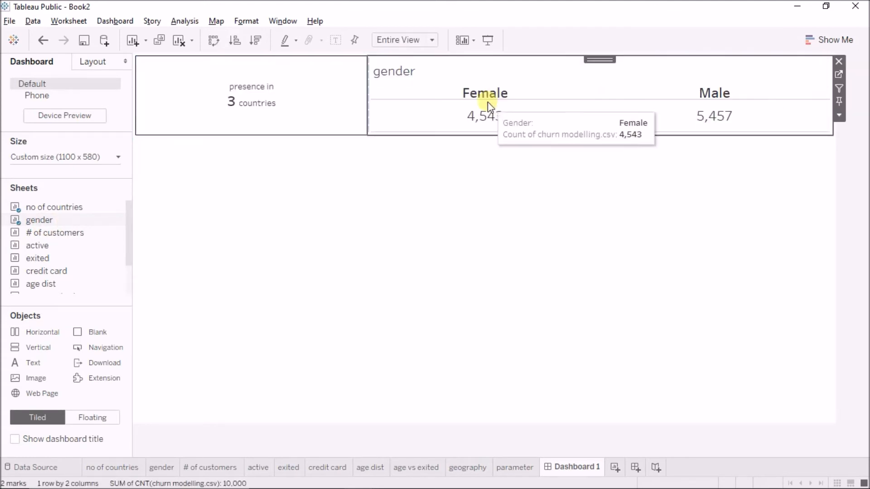
pyautogui.rightClick(415, 80)
pyautogui.click(447, 118)
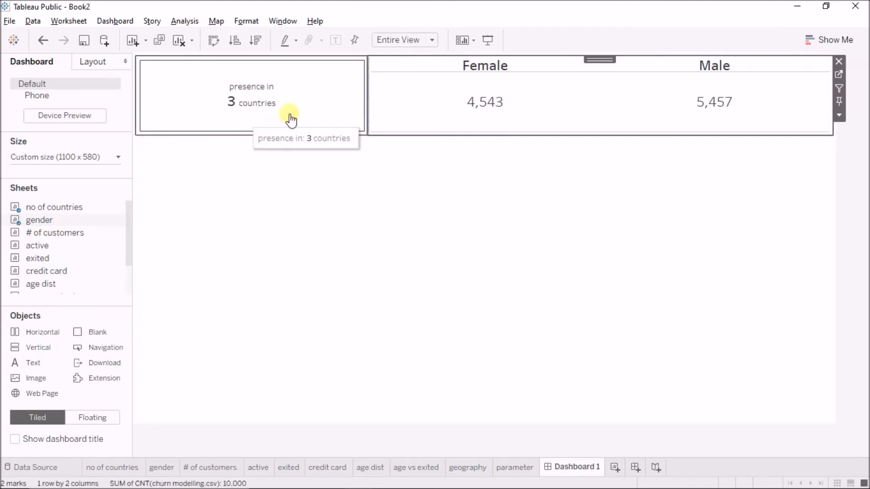
pyautogui.moveTo(401, 72); pyautogui.dragTo(402, 93)
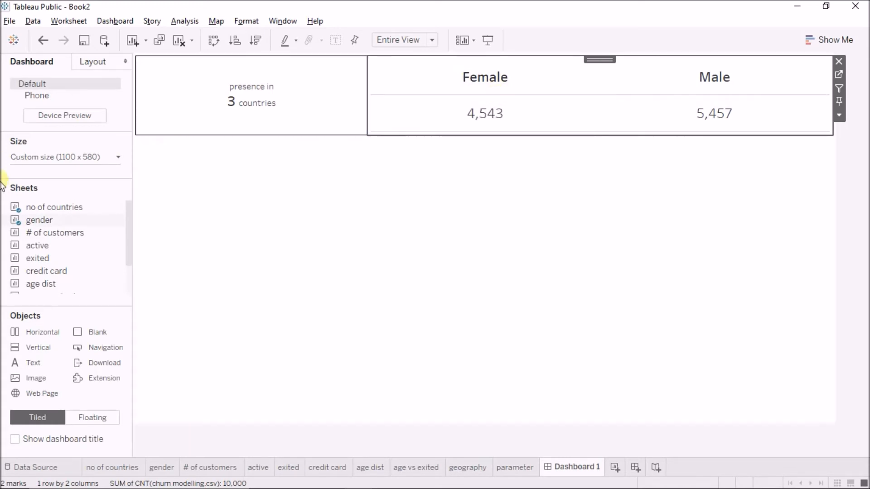
# - Add the # of customers sheet after gender in the horizontal container and hide its title
pyautogui.moveTo(20, 232)
pyautogui.click(51, 240)
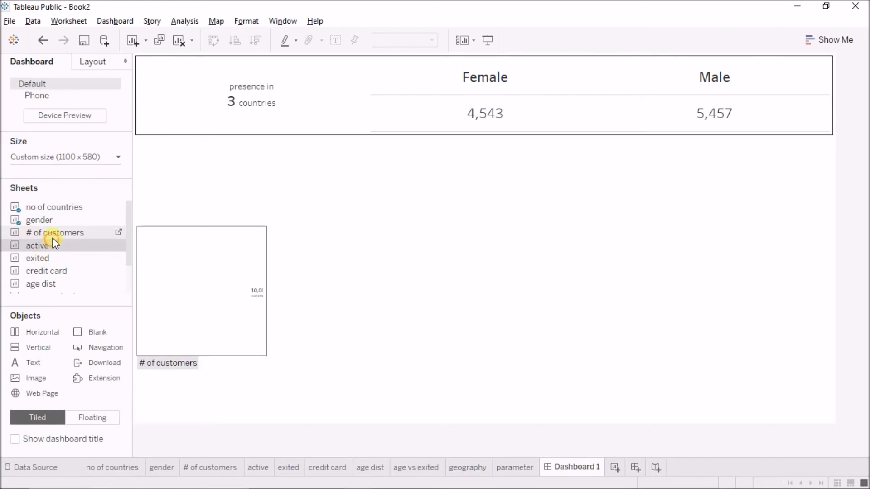
pyautogui.moveTo(53, 239); pyautogui.dragTo(753, 85)
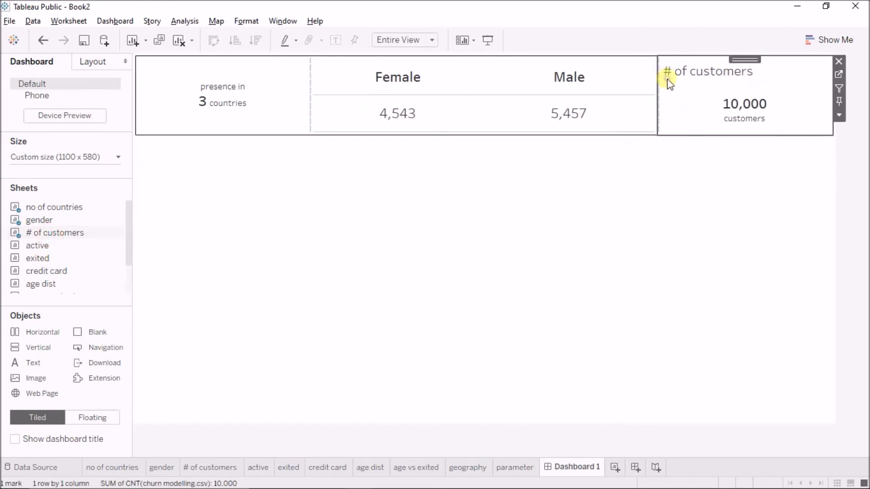
pyautogui.rightClick(669, 84)
pyautogui.click(689, 114)
# - Add the active and exited sheets at the end of the horizontal container and hide both titles
pyautogui.moveTo(47, 244); pyautogui.dragTo(786, 85)
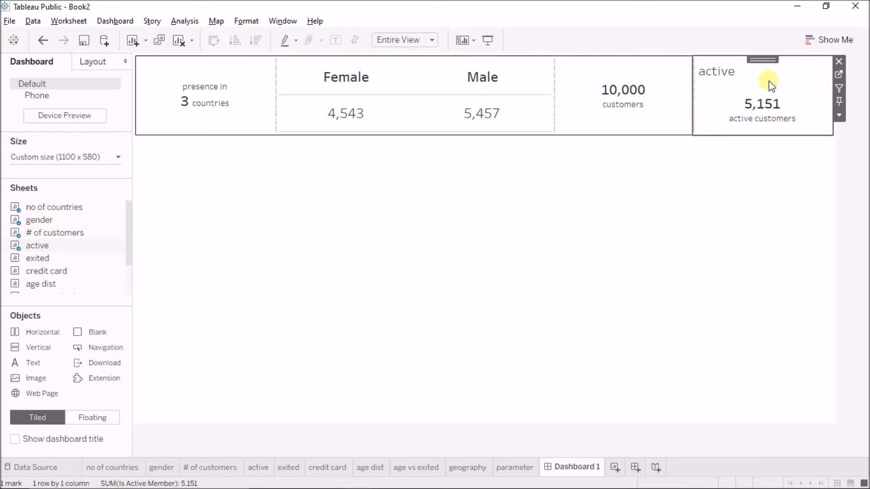
pyautogui.rightClick(771, 85)
pyautogui.click(784, 118)
pyautogui.moveTo(43, 245); pyautogui.dragTo(783, 103)
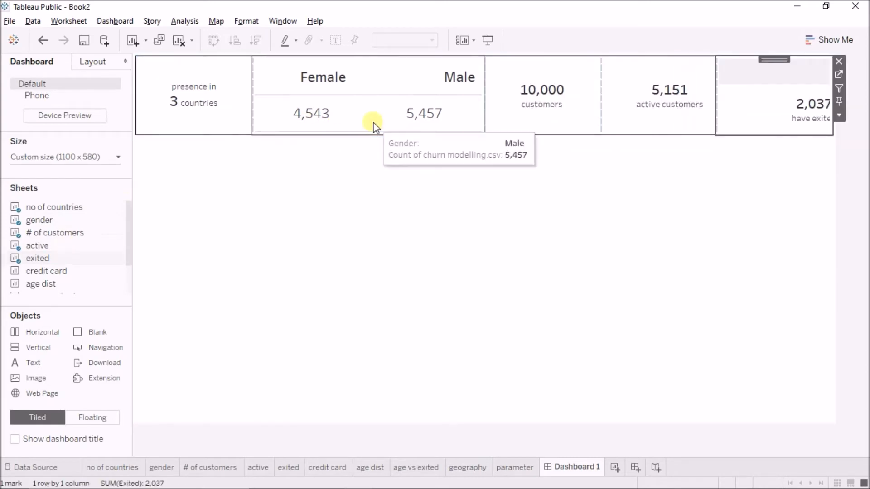
pyautogui.rightClick(742, 75)
pyautogui.click(765, 112)
# - Add the credit card sheet as the last item in the horizontal container
pyautogui.moveTo(61, 274); pyautogui.dragTo(792, 97)
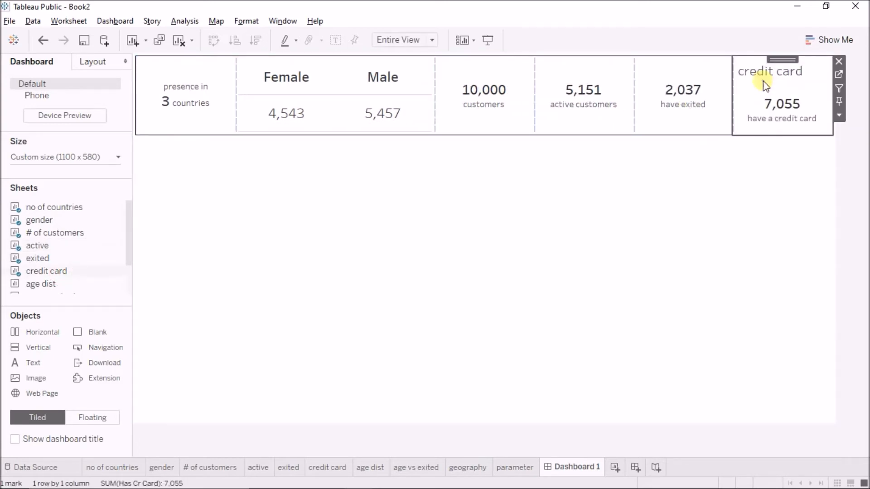
pyautogui.rightClick(763, 81)
pyautogui.click(788, 119)
# - Select the horizontal container around the metric sheets and distribute its contents evenly
pyautogui.click(562, 62)
pyautogui.moveTo(562, 62); pyautogui.dragTo(556, 66)
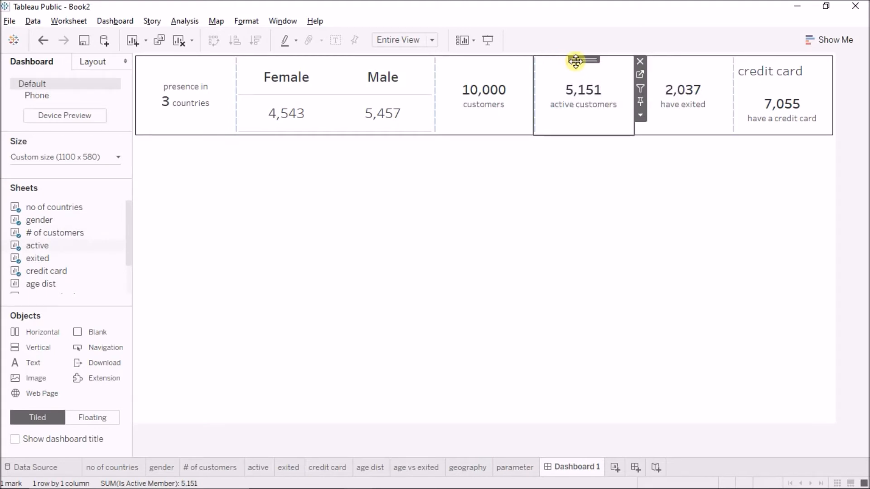
pyautogui.doubleClick(575, 61)
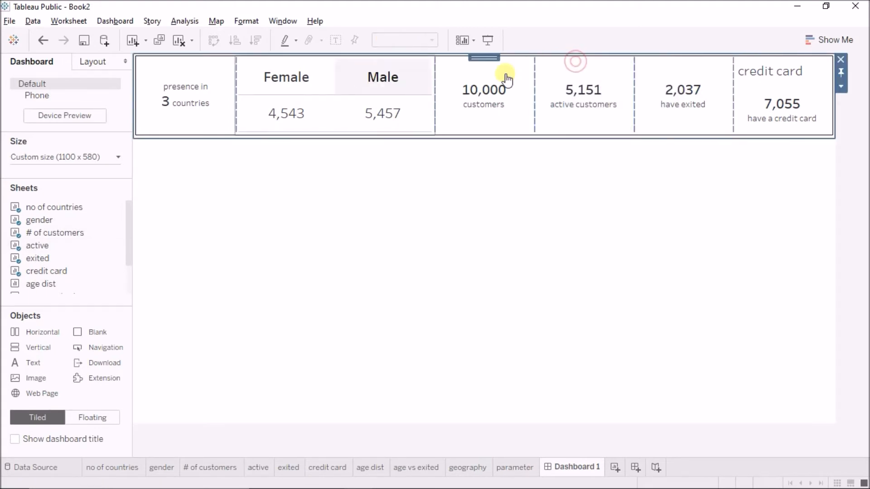
pyautogui.click(841, 87)
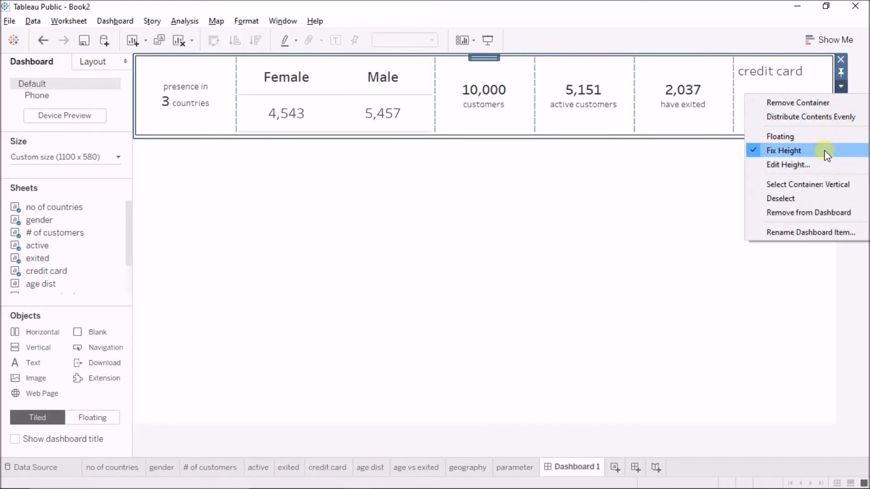
pyautogui.click(821, 119)
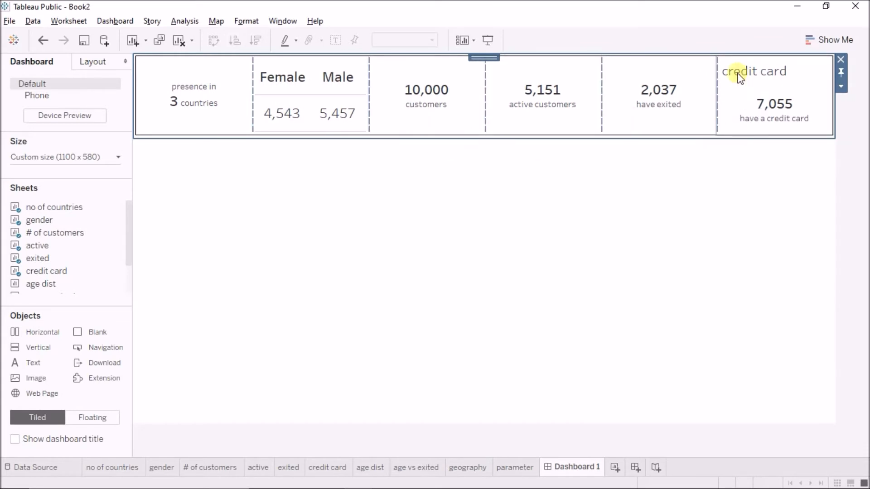
# - Hide the title of the credit card sheet on the dashboard
pyautogui.rightClick(738, 75)
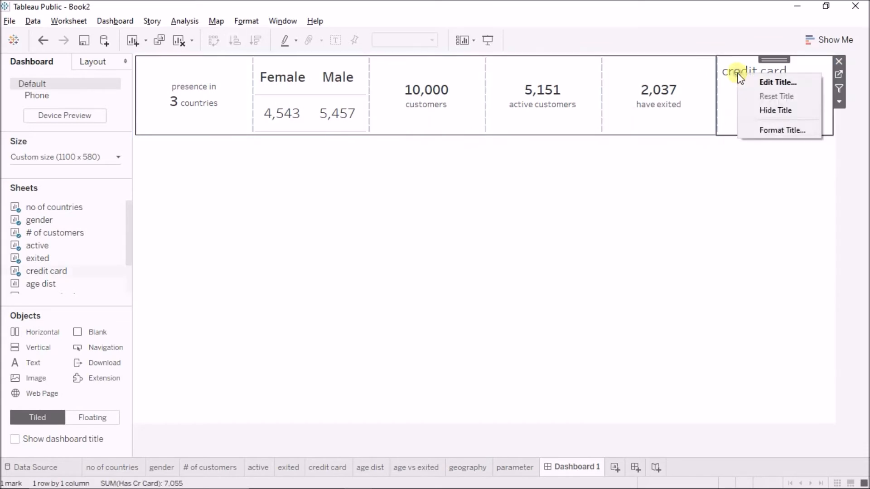
pyautogui.click(770, 111)
pyautogui.click(82, 68)
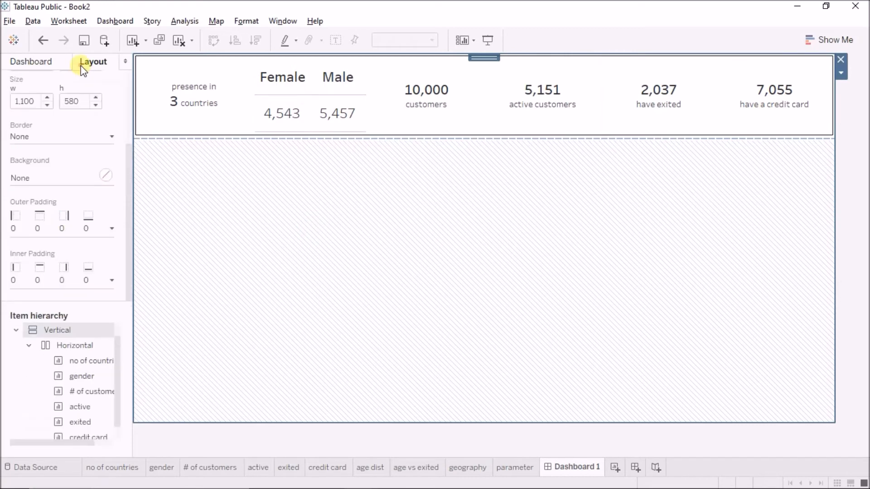
pyautogui.click(53, 66)
# - Check the layout of the Churn modeling dashboard and add a tiled horizontal container below the metrics row in Book2
pyautogui.hotkey('alt', 'Tab')
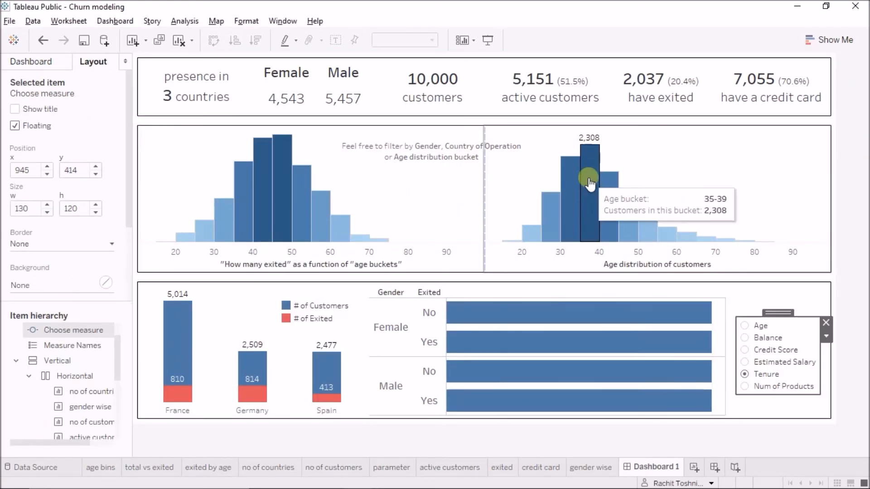
pyautogui.hotkey('alt', 'Tab')
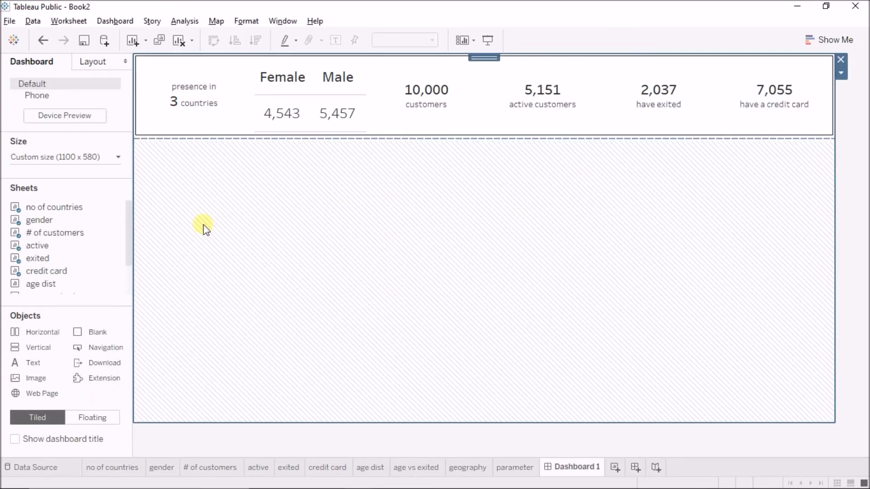
pyautogui.moveTo(32, 335); pyautogui.dragTo(276, 149)
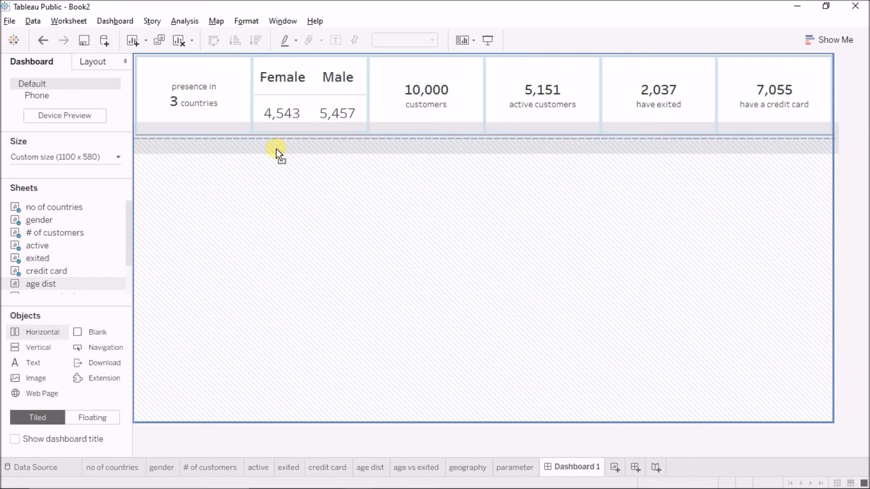
pyautogui.moveTo(277, 150); pyautogui.dragTo(276, 150)
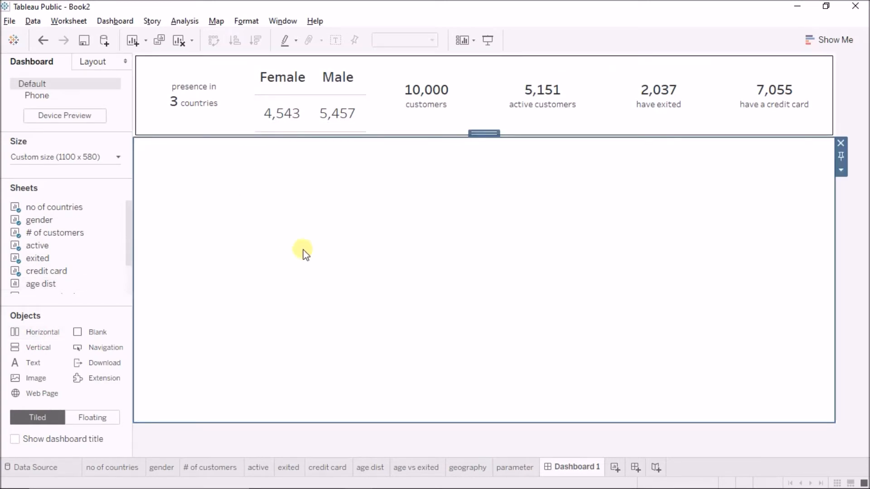
# - Edit the second horizontal container's height so it fills only the middle band of the dashboard
pyautogui.click(845, 173)
pyautogui.click(814, 247)
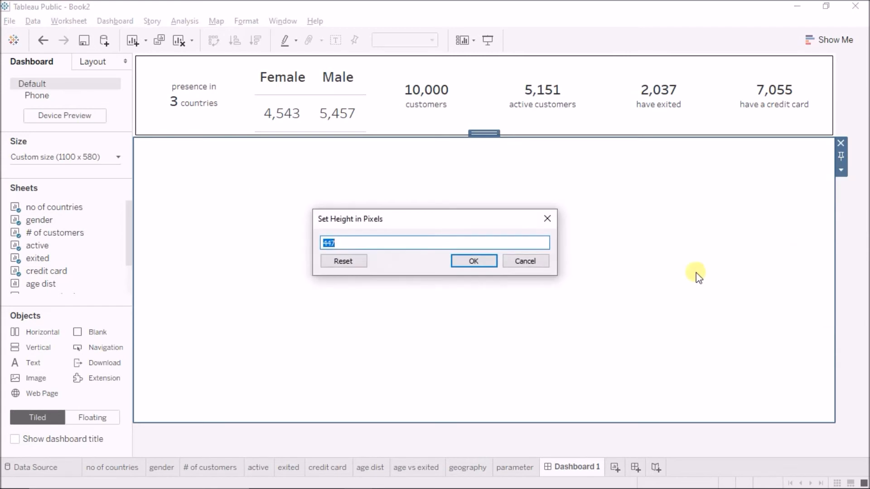
pyautogui.press('Return')
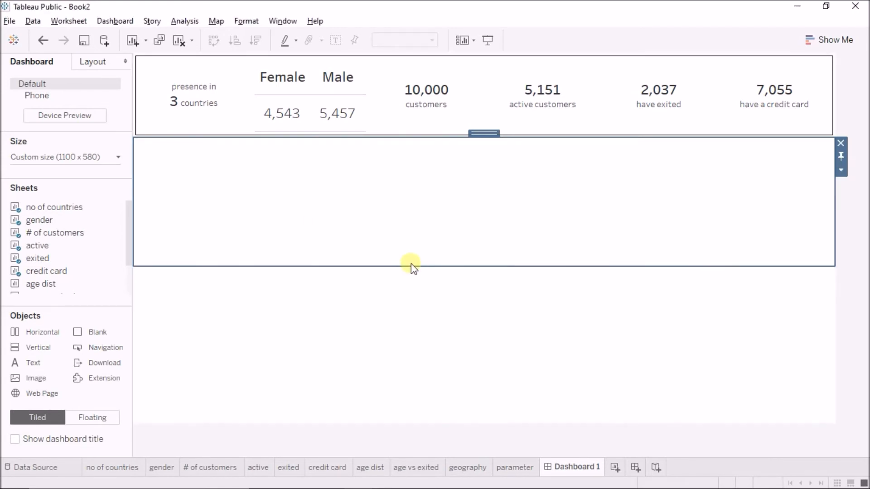
# - Give the second horizontal container a solid border and set its outer padding to 4 on all sides
pyautogui.click(75, 60)
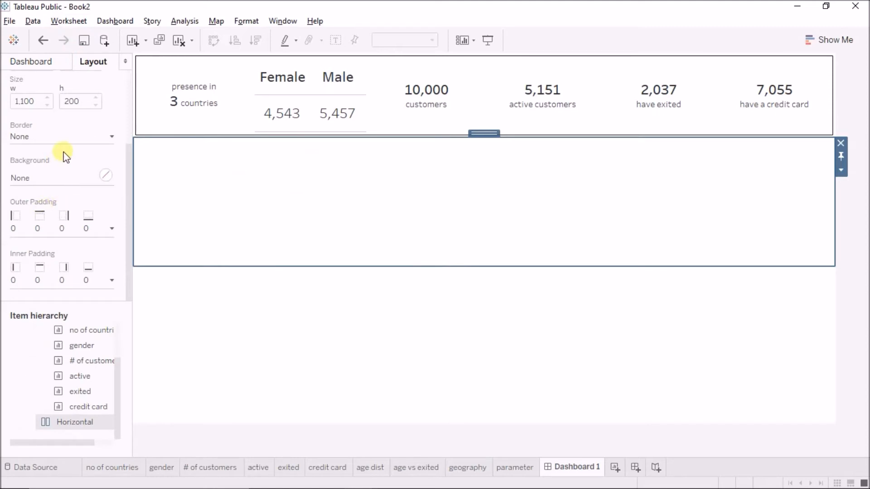
pyautogui.click(63, 136)
pyautogui.click(53, 176)
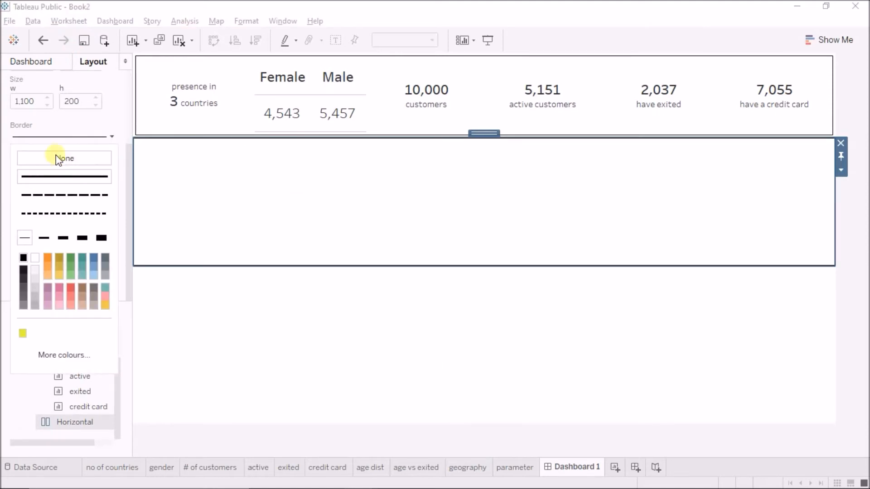
pyautogui.click(69, 137)
pyautogui.click(56, 225)
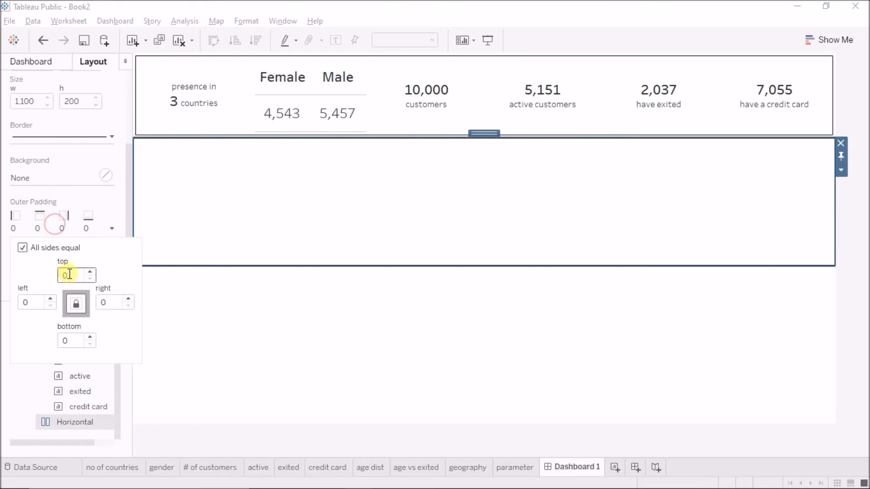
pyautogui.write('4')
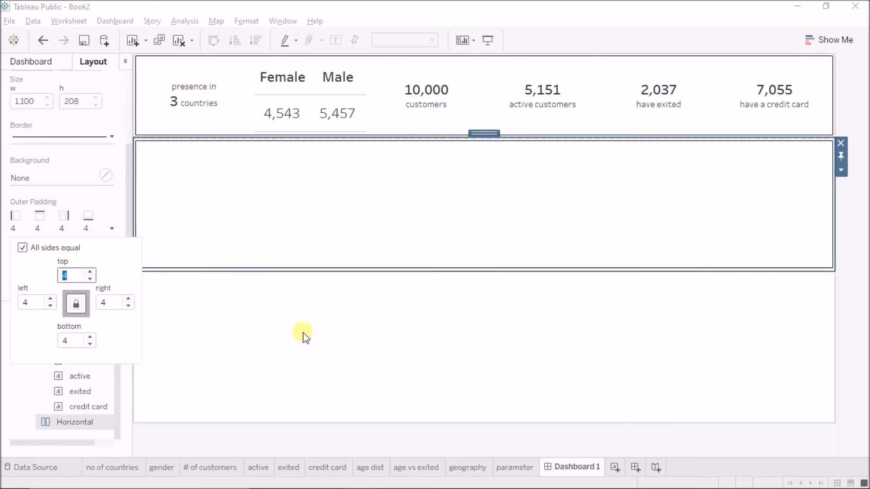
pyautogui.click(302, 337)
pyautogui.click(263, 188)
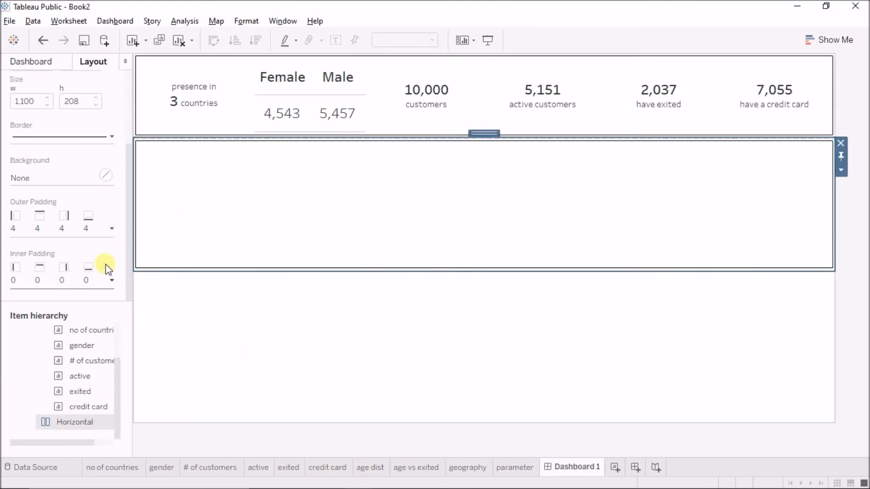
# - Place the age vs exited sheet in the second horizontal container and the age dist sheet to its right
pyautogui.click(46, 70)
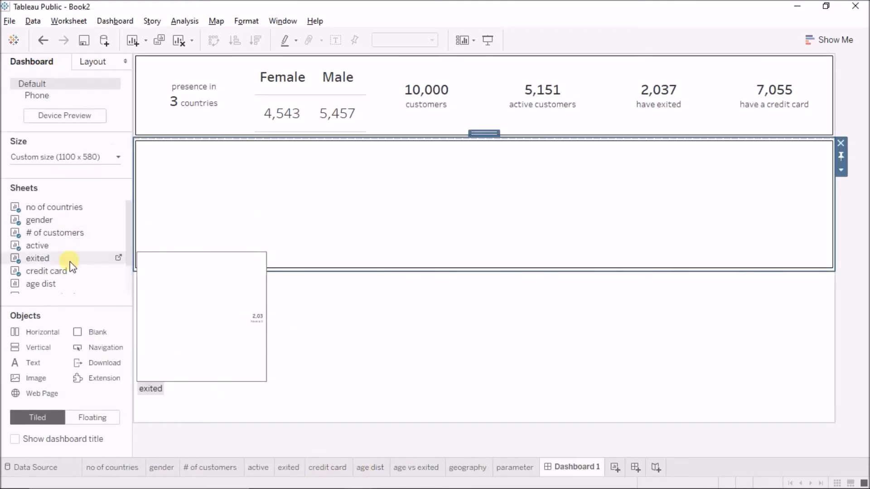
pyautogui.moveTo(68, 273)
pyautogui.scroll(-2, 69, 274)
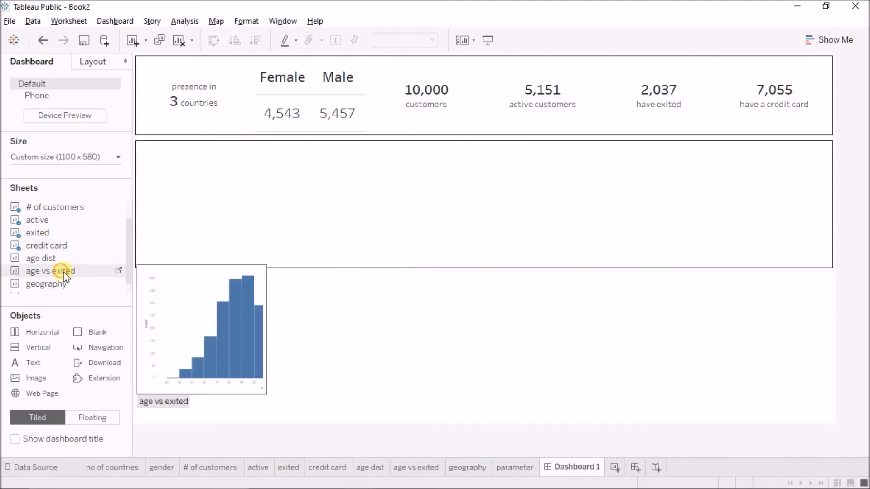
pyautogui.moveTo(62, 271); pyautogui.dragTo(199, 212)
pyautogui.moveTo(45, 258); pyautogui.dragTo(553, 197)
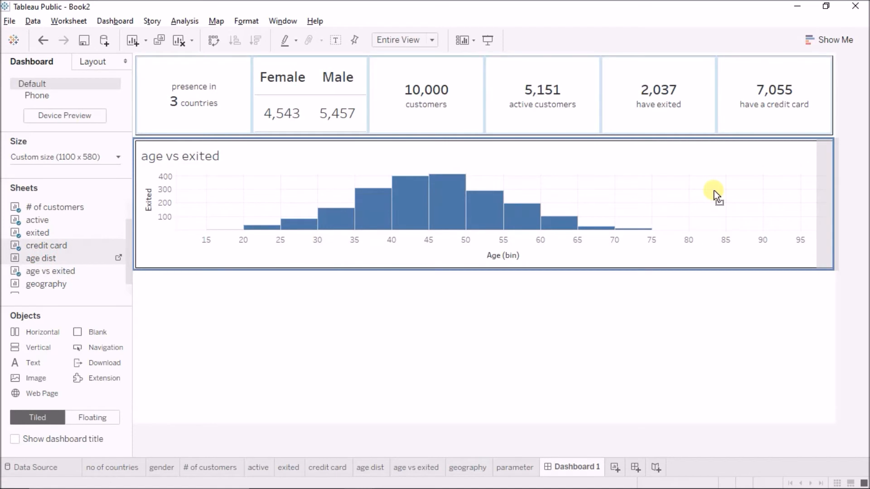
pyautogui.moveTo(714, 194); pyautogui.dragTo(712, 192)
# - Hide the titles of the age dist and age vs exited sheets on the dashboard
pyautogui.rightClick(526, 154)
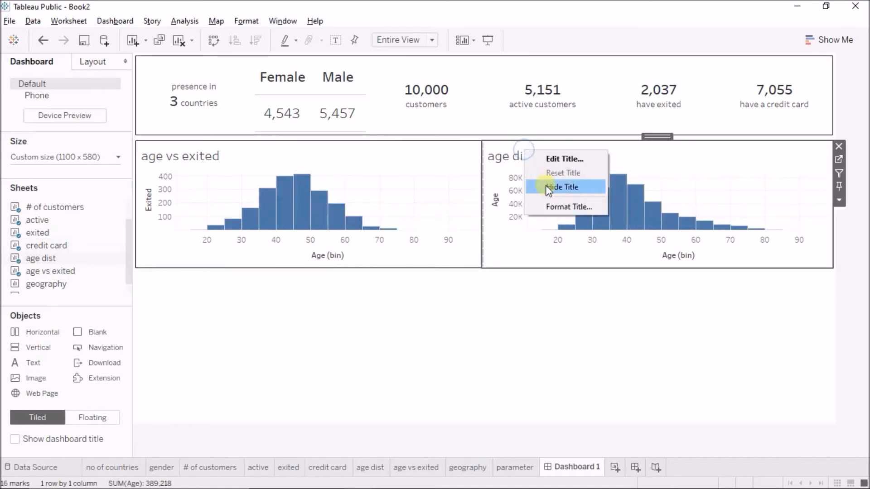
pyautogui.click(546, 186)
pyautogui.rightClick(196, 163)
pyautogui.click(229, 200)
# - Hide the vertical axis headers of the age dist and age vs exited histograms
pyautogui.rightClick(501, 213)
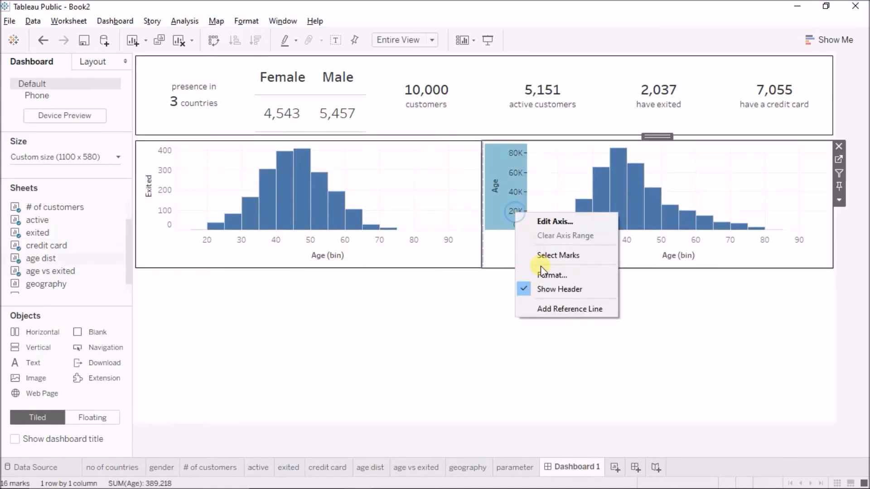
pyautogui.click(549, 284)
pyautogui.rightClick(157, 187)
pyautogui.click(194, 266)
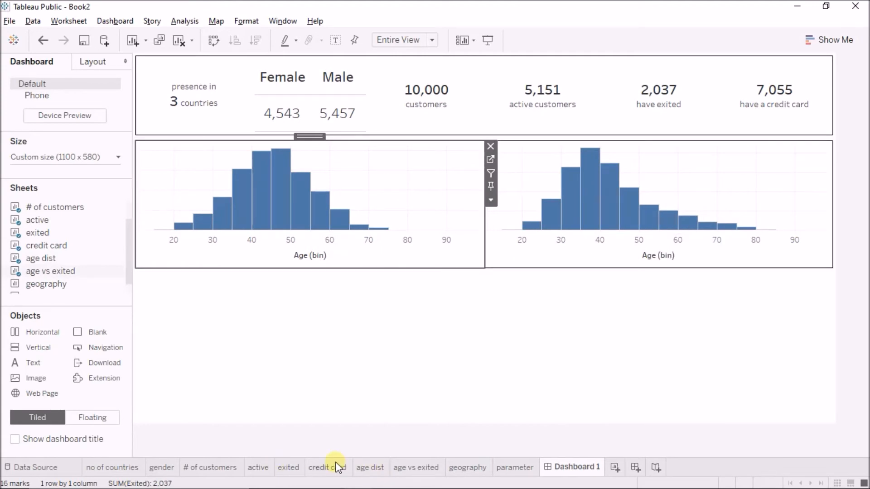
# - Colour the bars of the age vs exited worksheet by Exited and hide the colour legend
pyautogui.click(414, 467)
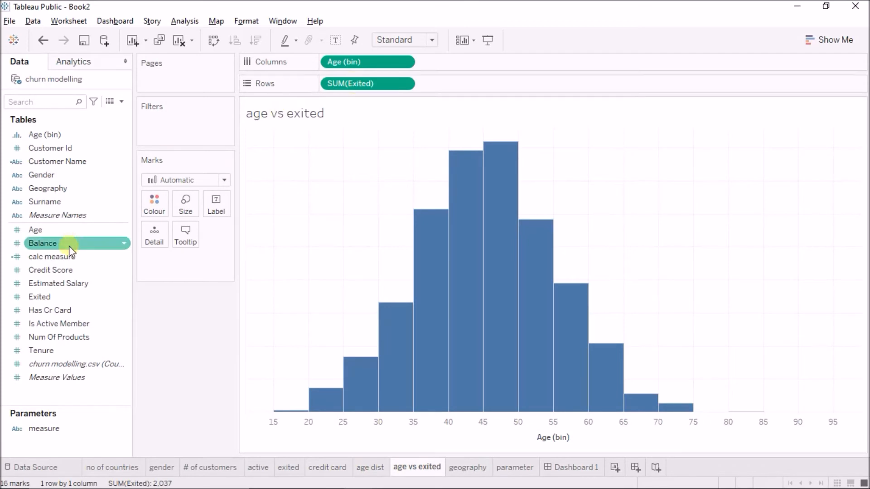
pyautogui.moveTo(67, 296); pyautogui.dragTo(154, 199)
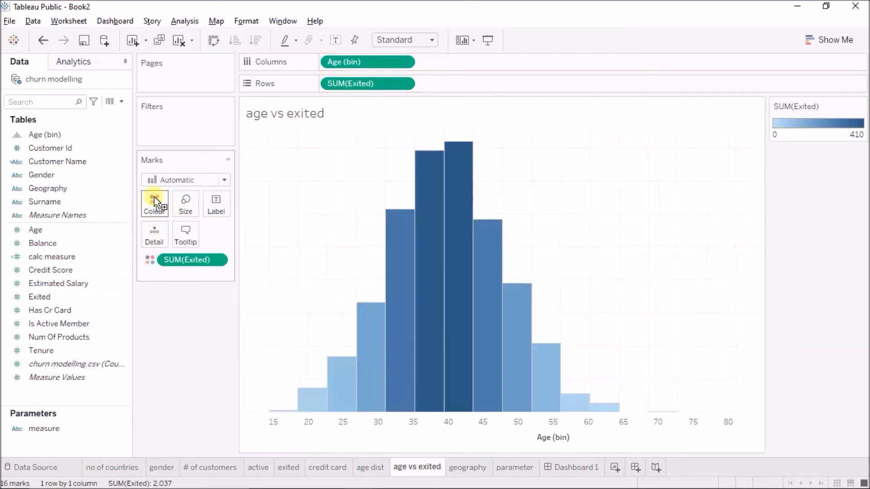
pyautogui.click(860, 108)
pyautogui.click(838, 180)
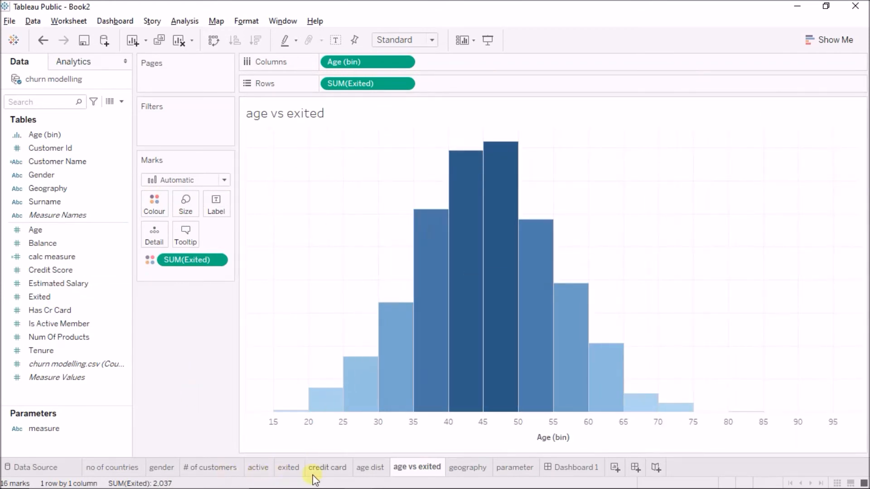
# - Colour the bars of the age dist worksheet by Age and hide the colour legend
pyautogui.click(363, 471)
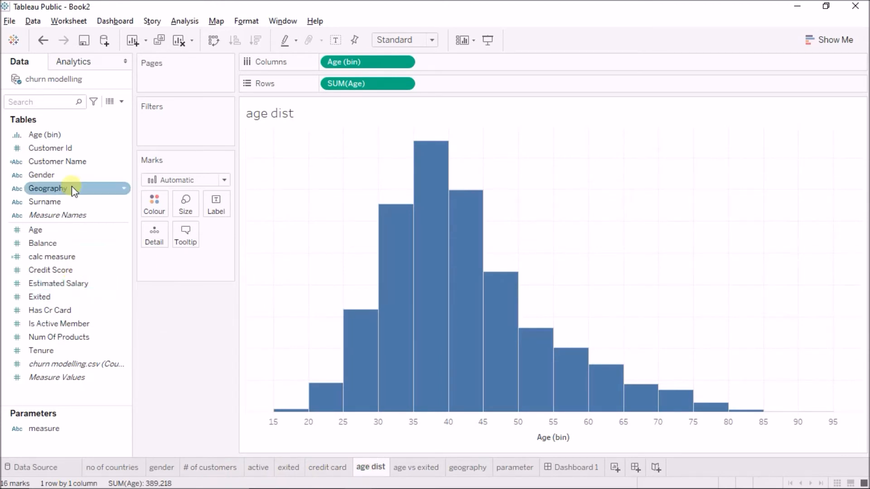
pyautogui.moveTo(45, 230); pyautogui.dragTo(145, 204)
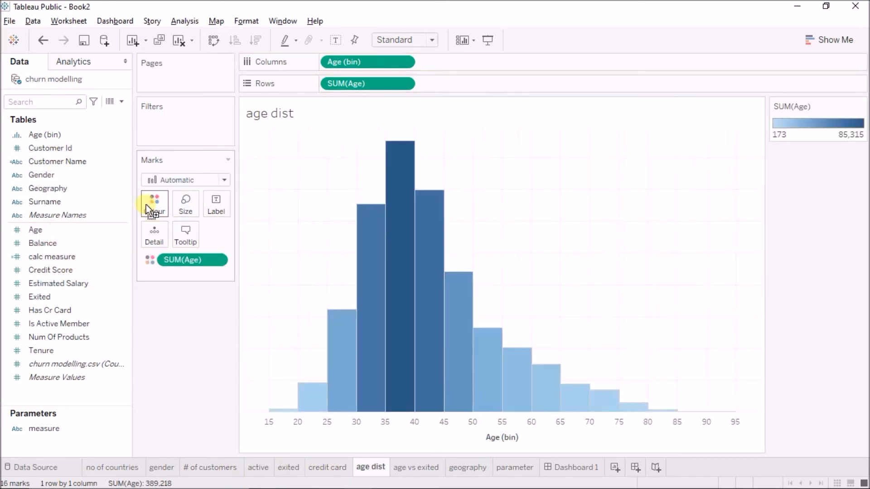
pyautogui.click(860, 107)
pyautogui.click(809, 185)
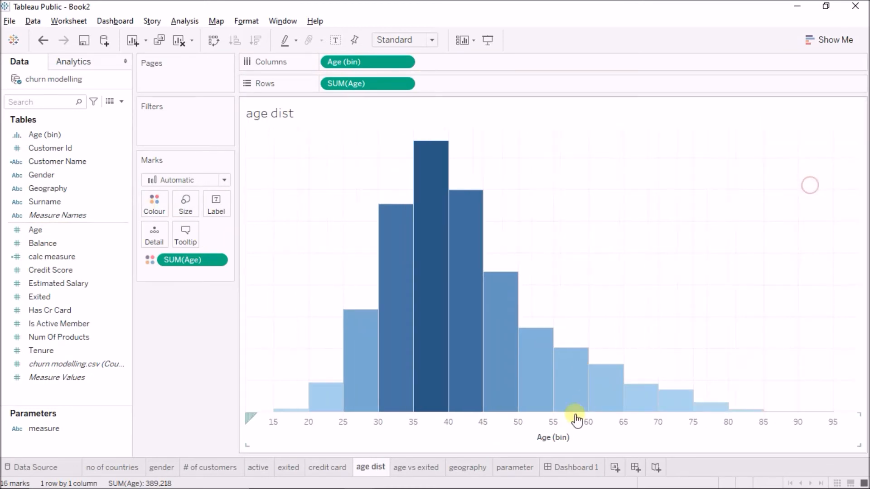
# - Return to Dashboard 1 and extend the histogram container slightly downwards
pyautogui.click(574, 468)
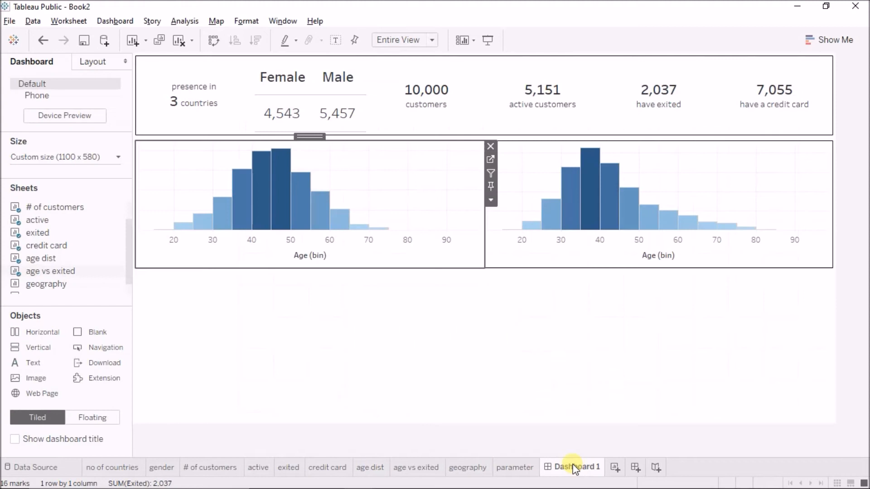
pyautogui.moveTo(662, 270); pyautogui.dragTo(663, 289)
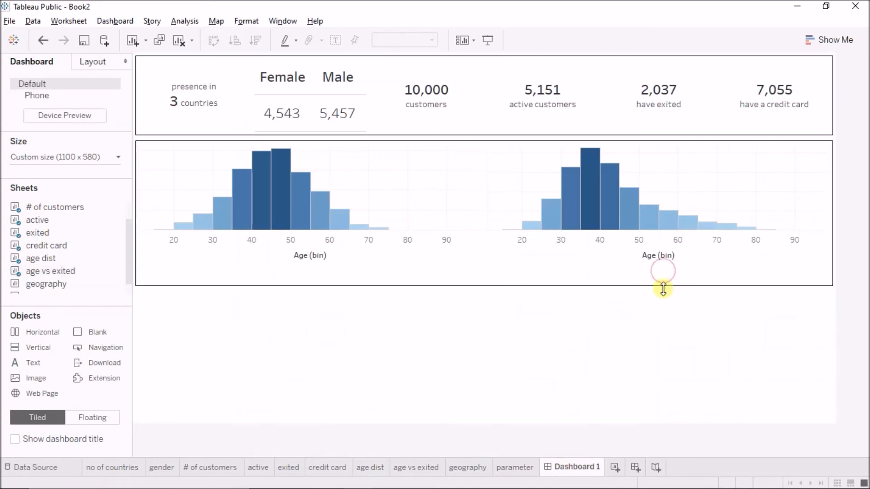
pyautogui.click(429, 319)
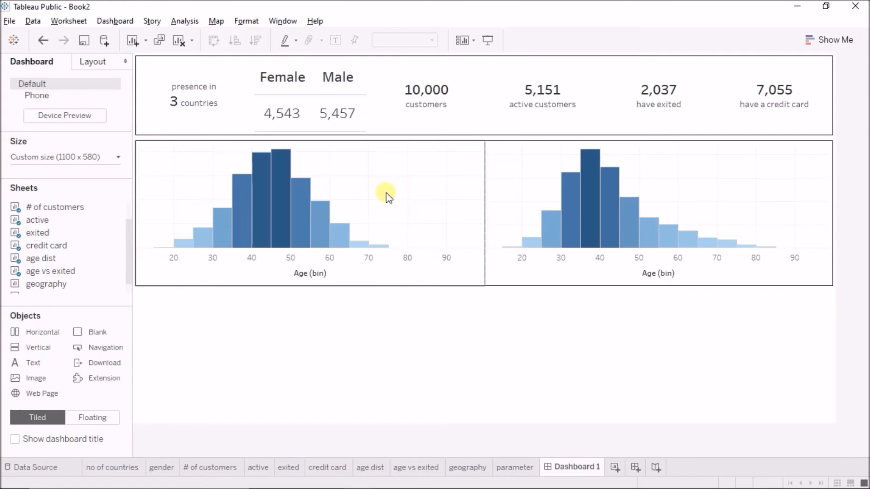
# - Format the age vs exited chart's grid, zero, trend, reference and drop lines, axis rulers and axis ticks as None
pyautogui.rightClick(428, 172)
pyautogui.click(457, 222)
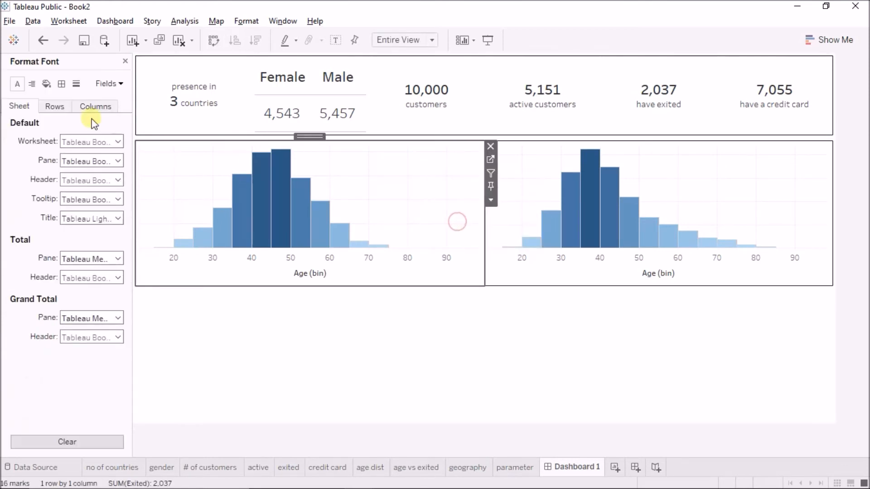
pyautogui.click(75, 84)
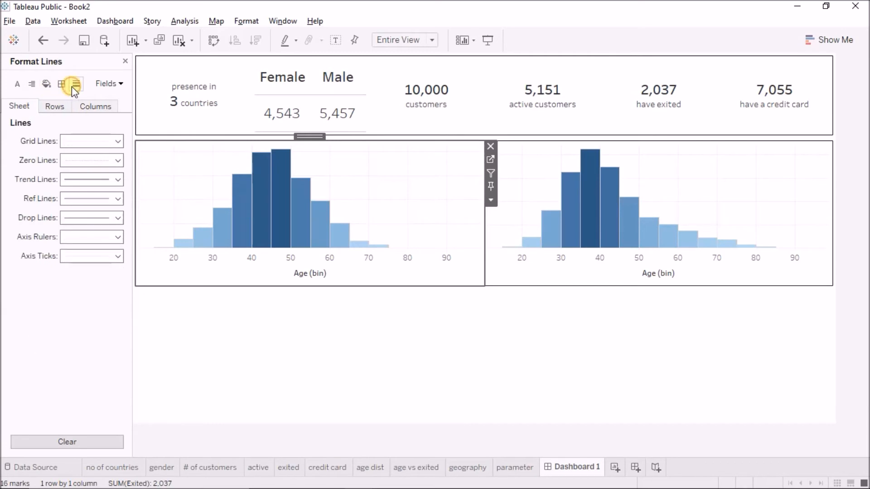
pyautogui.click(80, 140)
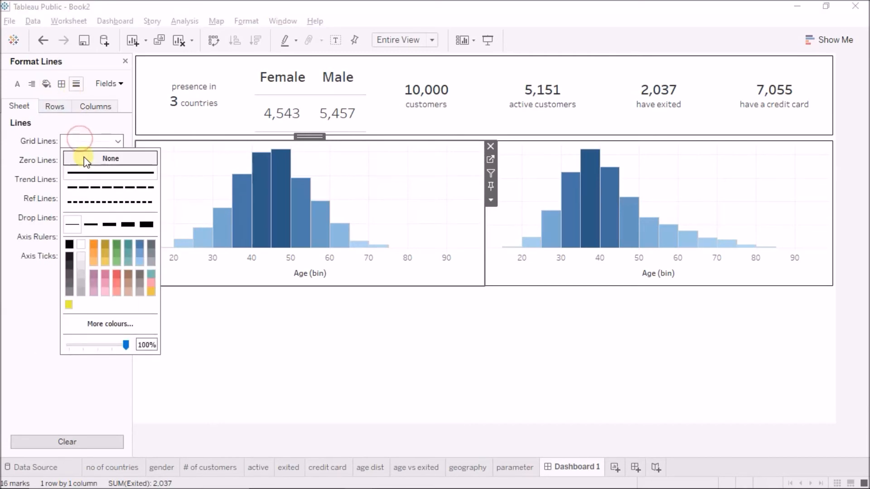
pyautogui.click(84, 159)
pyautogui.click(80, 160)
pyautogui.click(80, 178)
pyautogui.click(80, 180)
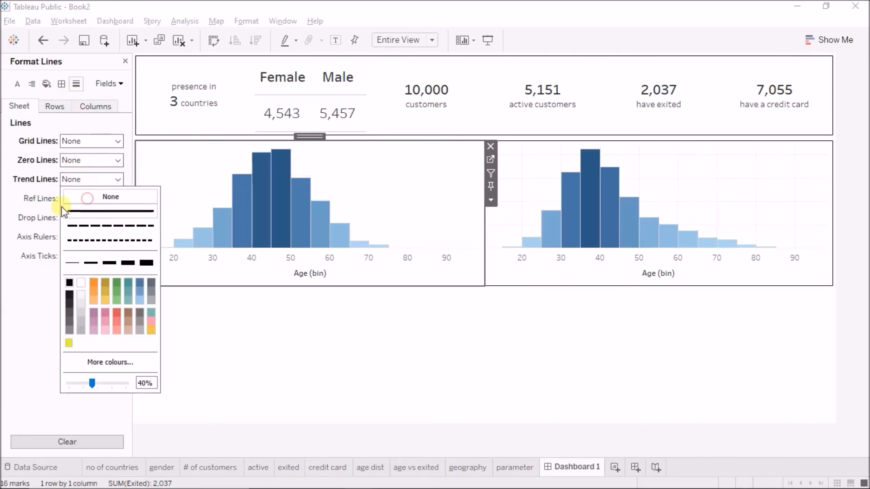
pyautogui.click(81, 197)
pyautogui.click(82, 198)
pyautogui.click(85, 215)
pyautogui.click(70, 234)
pyautogui.click(72, 237)
pyautogui.click(73, 254)
pyautogui.click(72, 256)
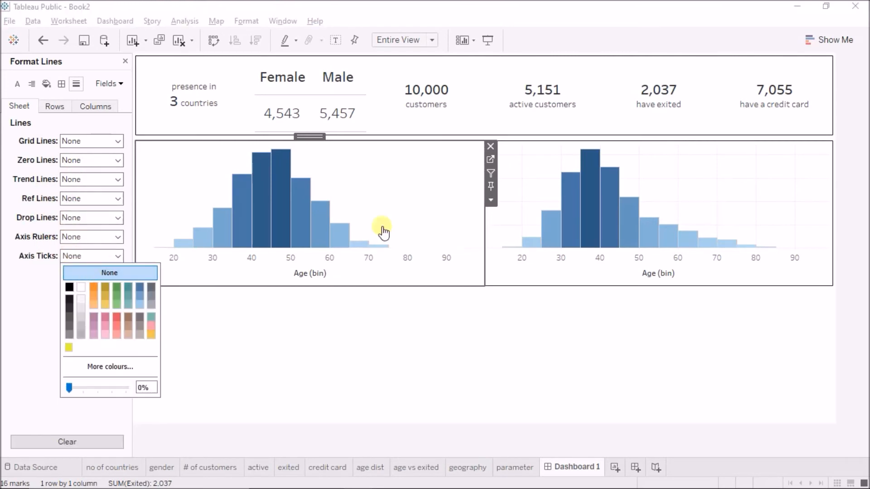
# - Set the age dist chart's grid lines, zero lines, trend lines, axis rulers and axis ticks to None
pyautogui.click(657, 176)
pyautogui.click(66, 142)
pyautogui.click(79, 158)
pyautogui.click(67, 162)
pyautogui.click(82, 177)
pyautogui.click(75, 179)
pyautogui.click(109, 197)
pyautogui.click(80, 219)
pyautogui.click(99, 234)
pyautogui.click(91, 237)
pyautogui.click(108, 250)
pyautogui.click(91, 256)
pyautogui.click(118, 273)
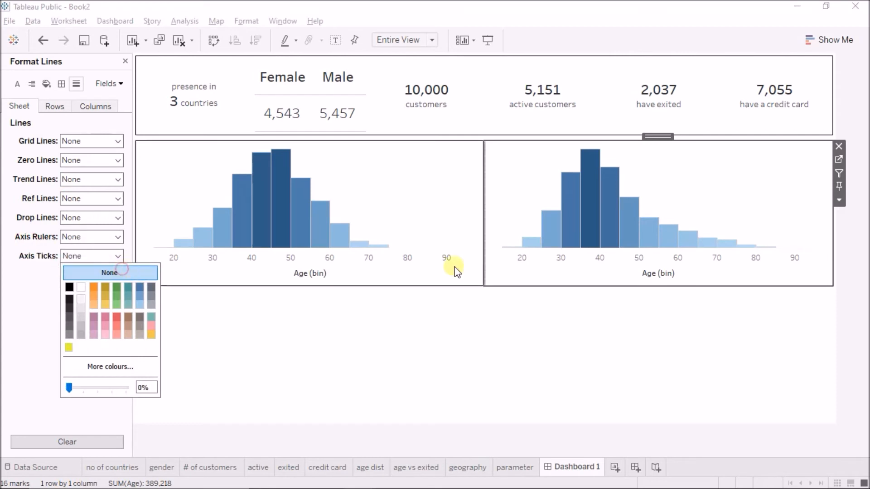
# - Check the bottom row of the Churn modeling dashboard and add a tiled horizontal container below the histograms in Book2
pyautogui.click(718, 170)
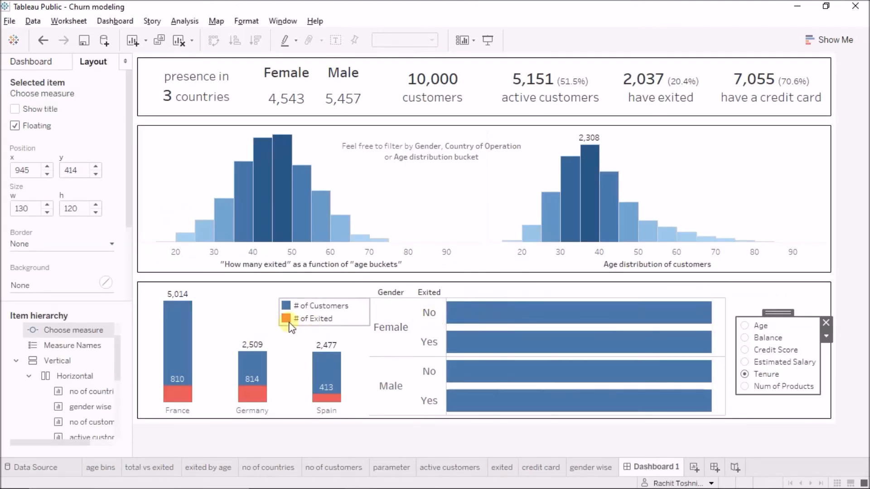
pyautogui.moveTo(456, 340)
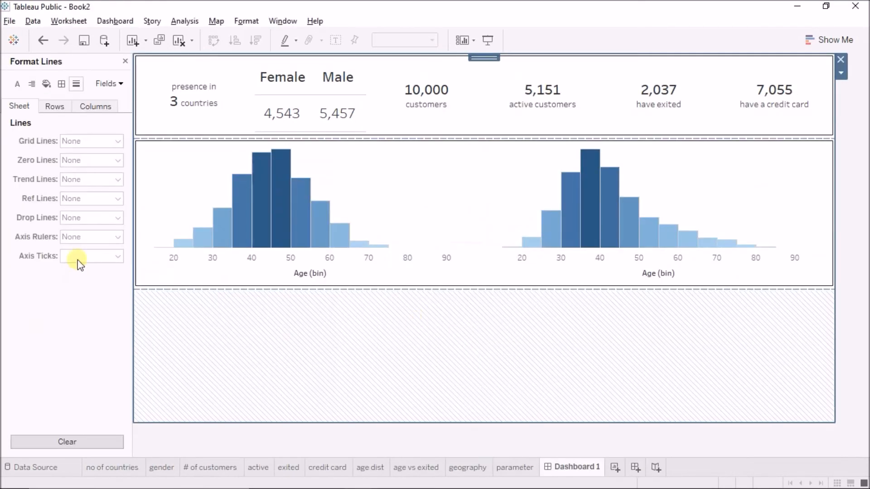
pyautogui.click(125, 61)
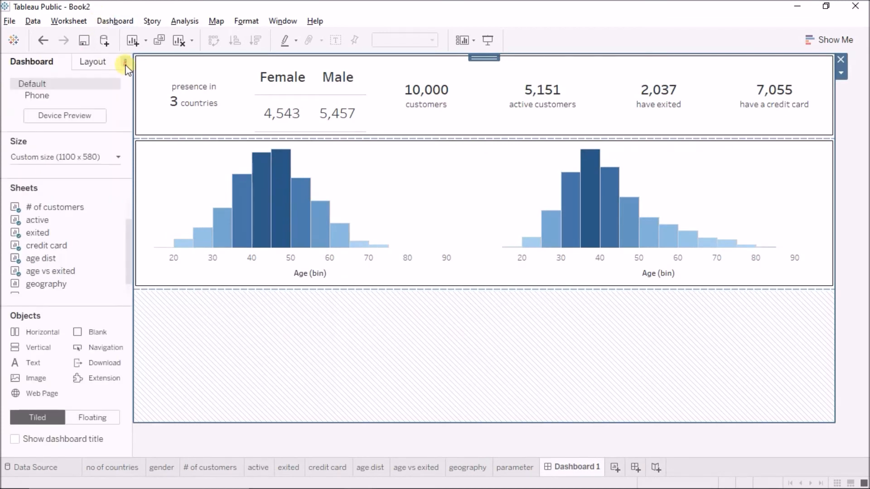
pyautogui.moveTo(39, 336); pyautogui.dragTo(316, 346)
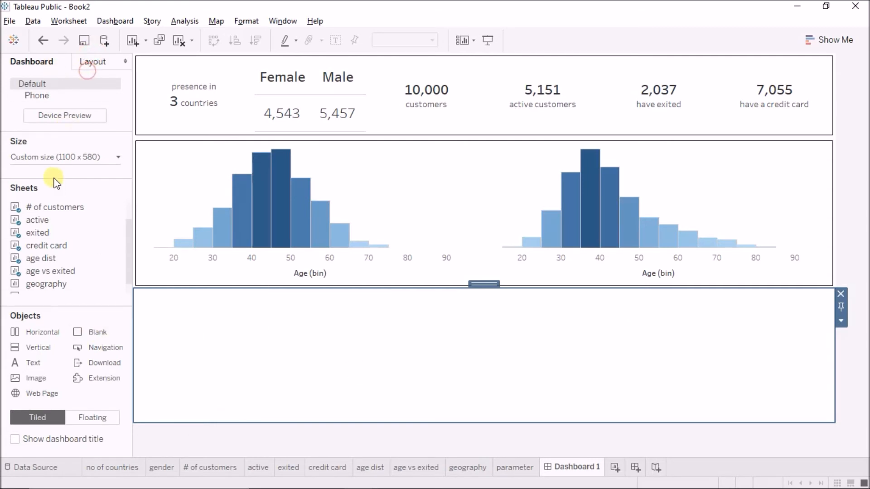
# - Give the third horizontal container a solid border and an outer padding of 4 on all sides
pyautogui.click(80, 64)
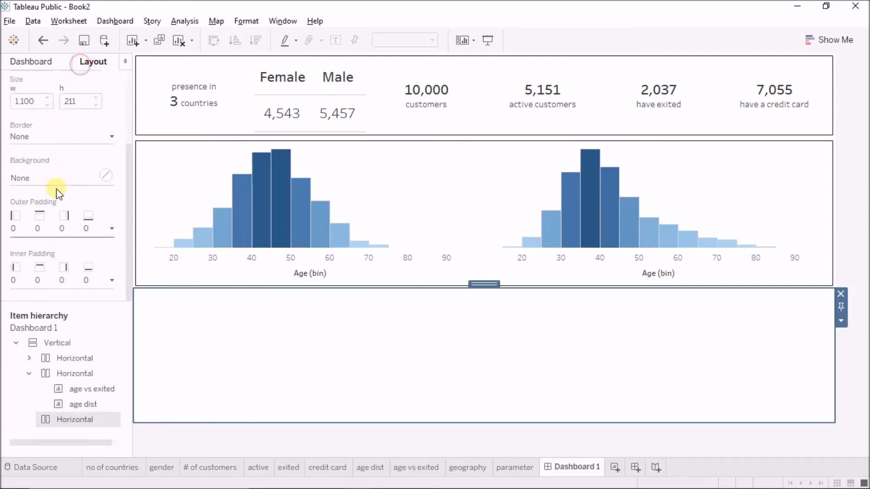
pyautogui.click(43, 136)
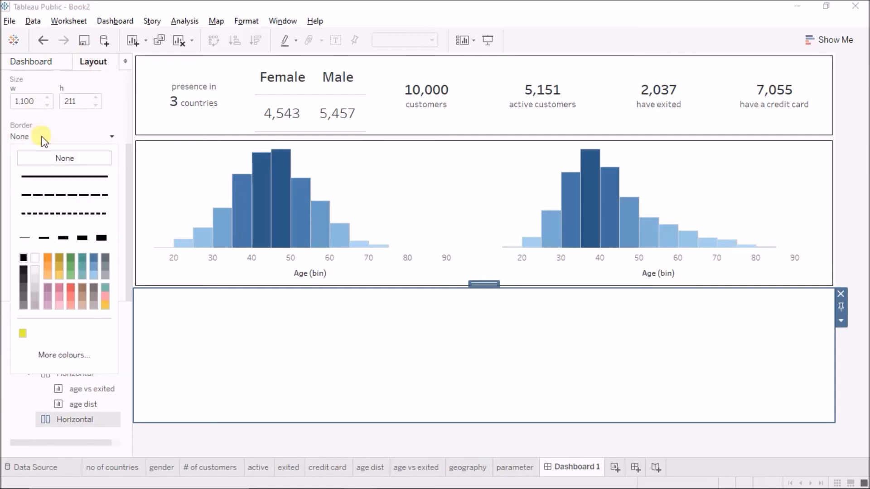
pyautogui.click(43, 178)
pyautogui.click(39, 212)
pyautogui.doubleClick(71, 276)
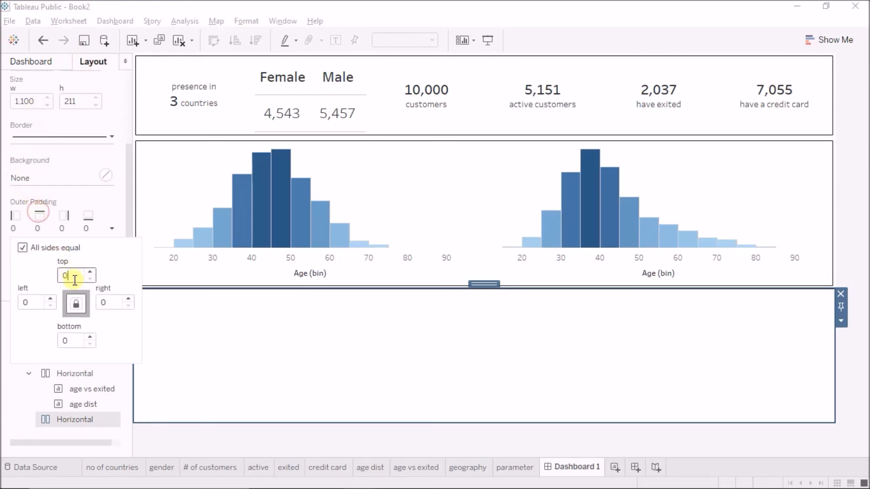
pyautogui.write('4')
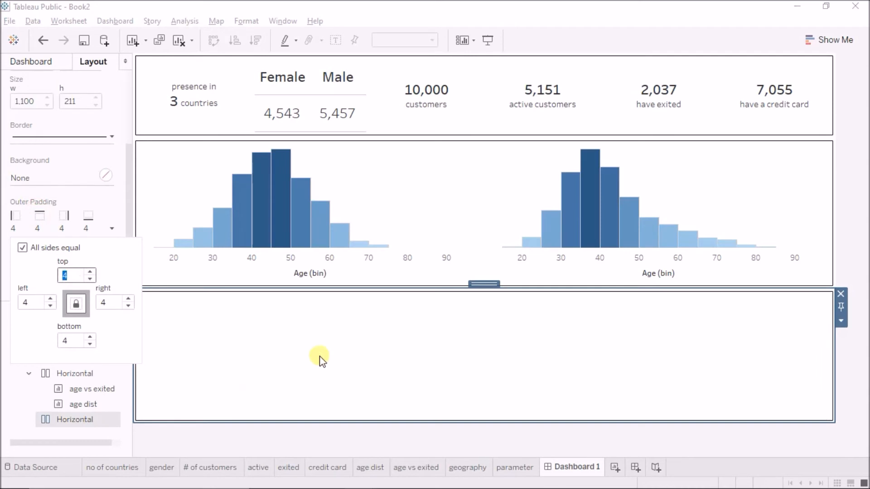
pyautogui.click(320, 360)
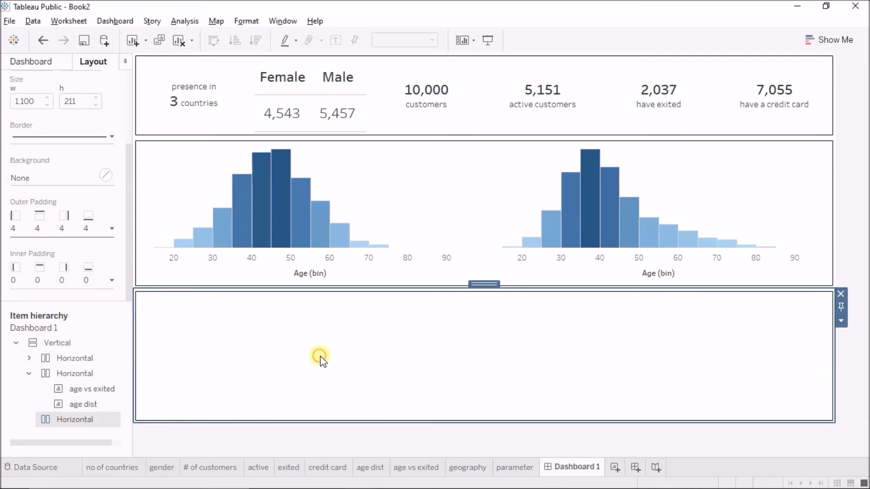
# - Place the geography and parameter sheets side by side in the bottom horizontal container, with geography first and narrower than parameter
pyautogui.click(22, 59)
pyautogui.scroll(-1, 47, 274)
pyautogui.moveTo(45, 275); pyautogui.dragTo(165, 322)
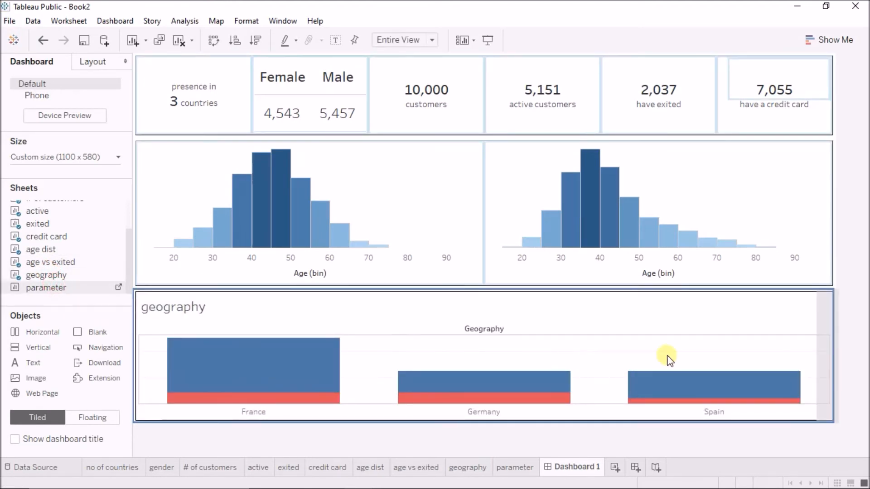
pyautogui.moveTo(667, 358); pyautogui.dragTo(666, 355)
pyautogui.moveTo(252, 359); pyautogui.dragTo(381, 346)
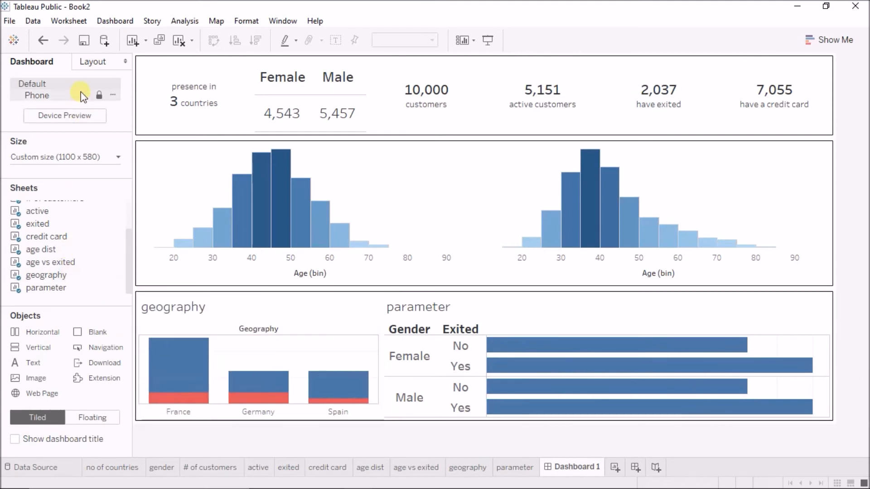
# - Find the Measure Names legend in the item hierarchy, make it floating and move it over the upper part of the geography chart
pyautogui.click(91, 62)
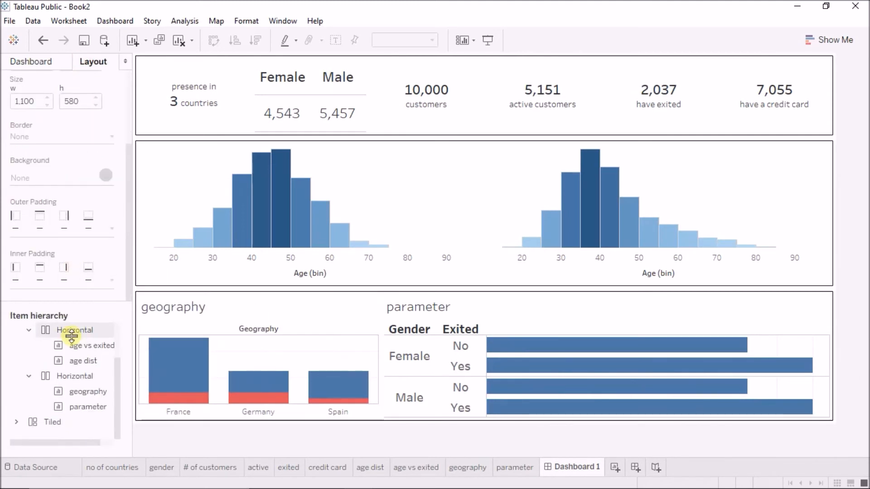
pyautogui.scroll(-1, 17, 428)
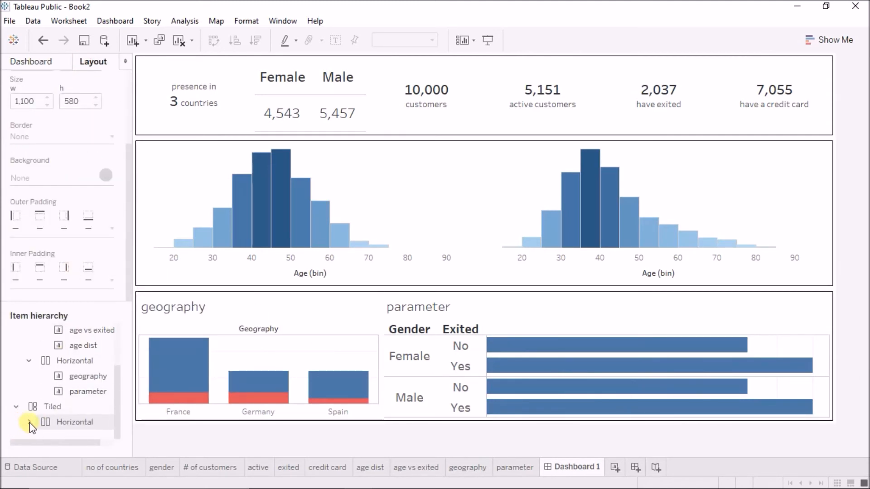
pyautogui.click(30, 423)
pyautogui.scroll(-1, 30, 422)
pyautogui.click(30, 422)
pyautogui.click(41, 422)
pyautogui.scroll(-1, 41, 421)
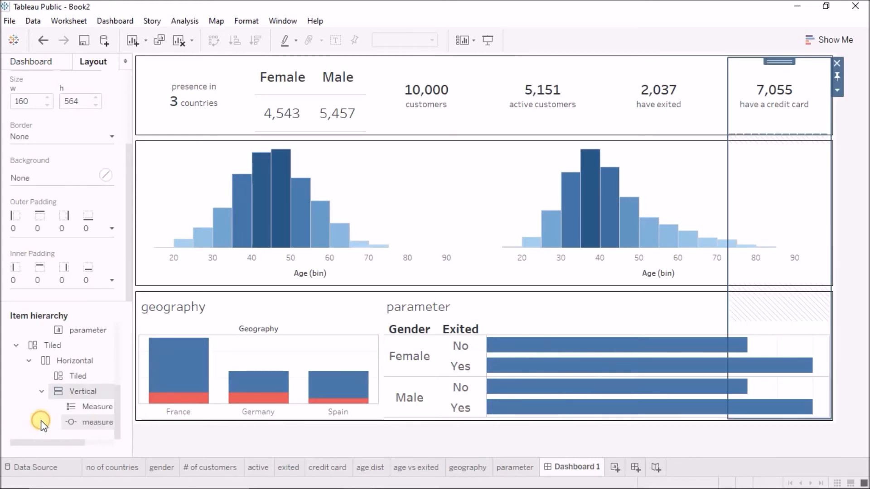
pyautogui.click(74, 422)
pyautogui.click(89, 406)
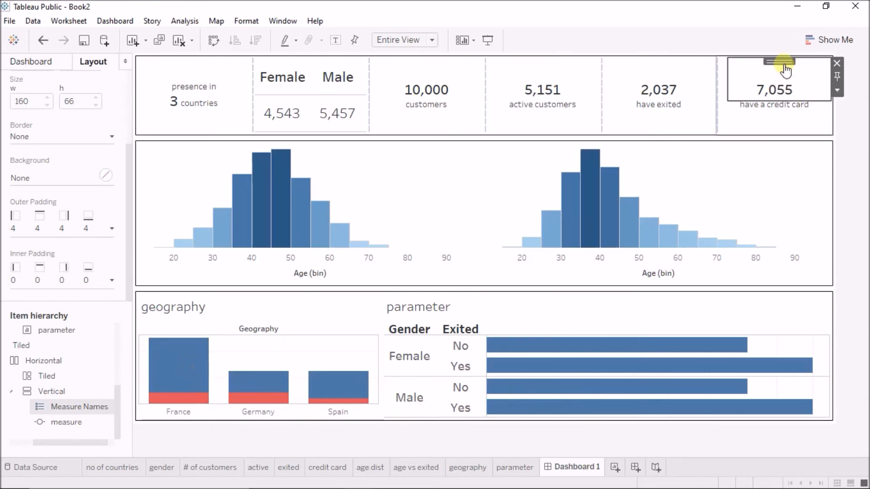
pyautogui.click(836, 89)
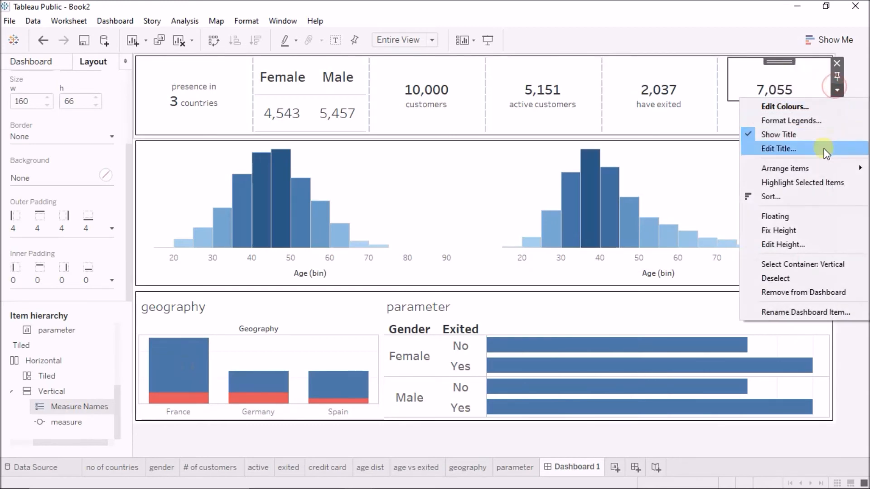
pyautogui.click(809, 220)
pyautogui.moveTo(779, 61); pyautogui.dragTo(308, 299)
# - Hide the Measure Names legend's title and narrow the legend to a width of 144
pyautogui.rightClick(301, 310)
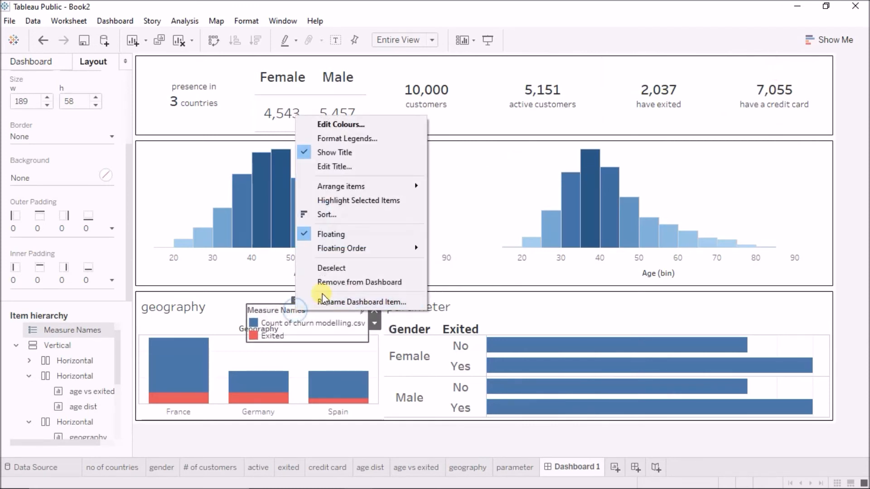
pyautogui.click(317, 153)
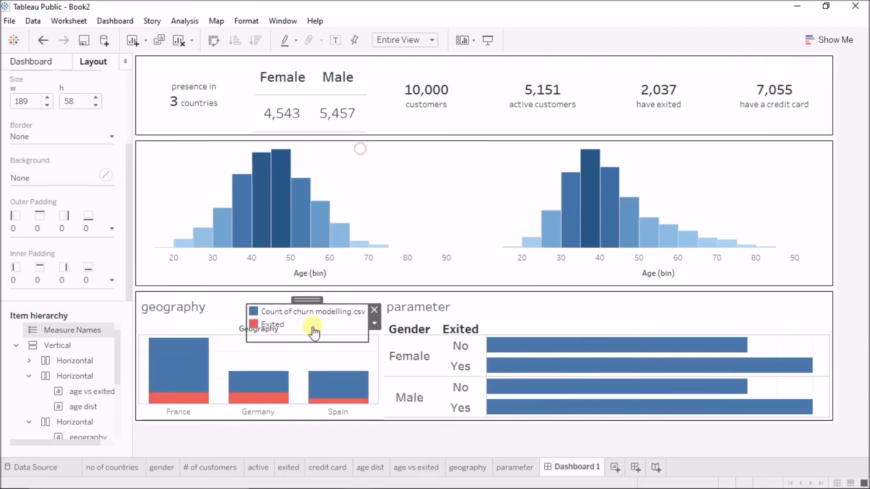
pyautogui.moveTo(246, 325); pyautogui.dragTo(275, 325)
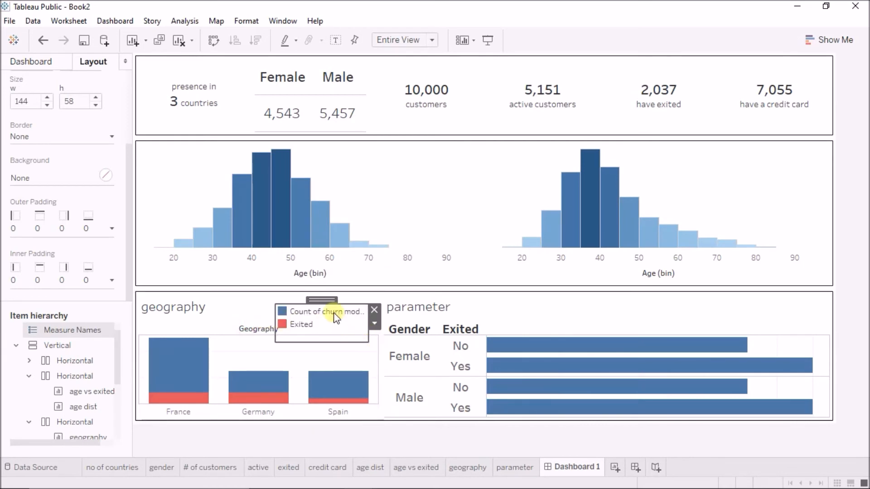
pyautogui.rightClick(333, 312)
pyautogui.click(361, 324)
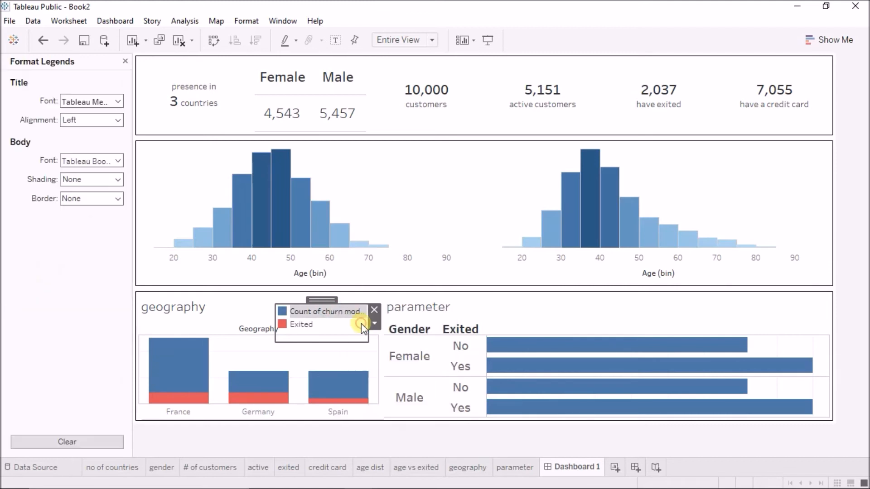
pyautogui.click(126, 60)
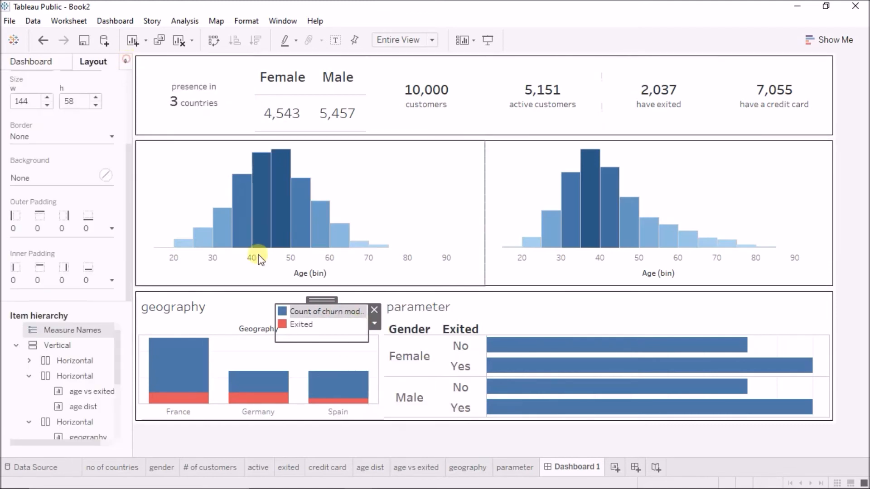
# - Set the alias of the Count of churn modelling.csv legend entry to "# of customers"
pyautogui.rightClick(312, 317)
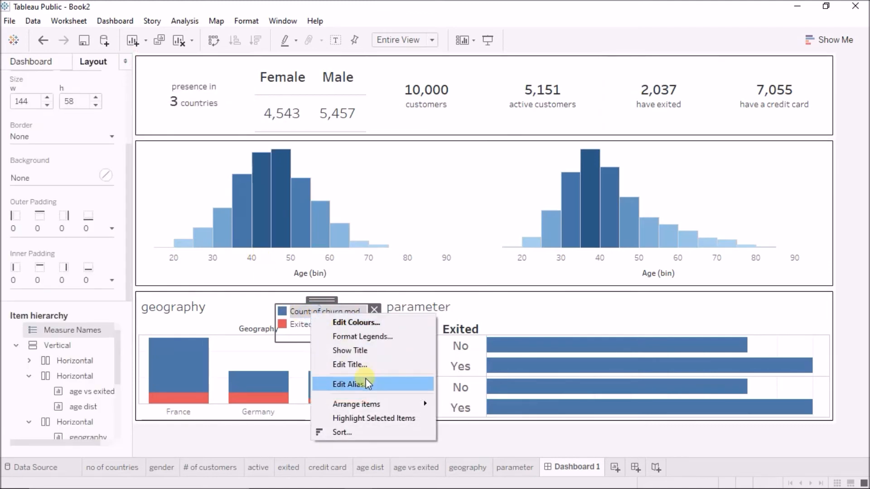
pyautogui.click(365, 379)
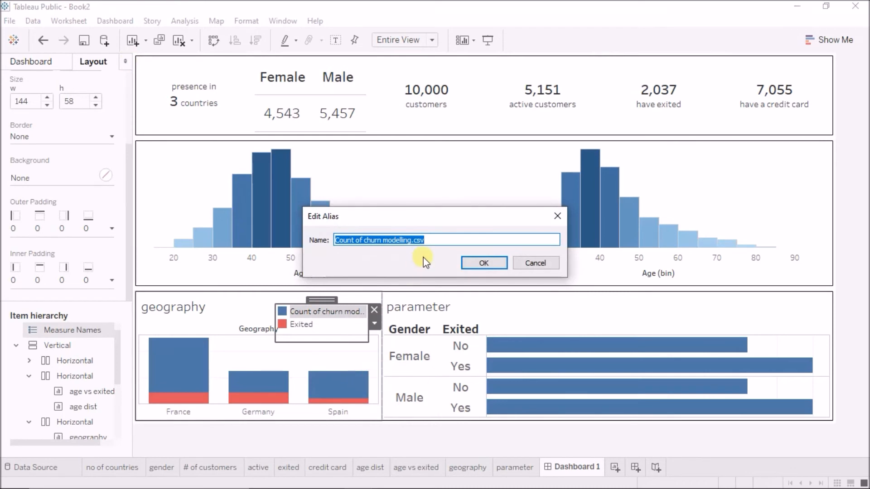
pyautogui.write('# of cus')
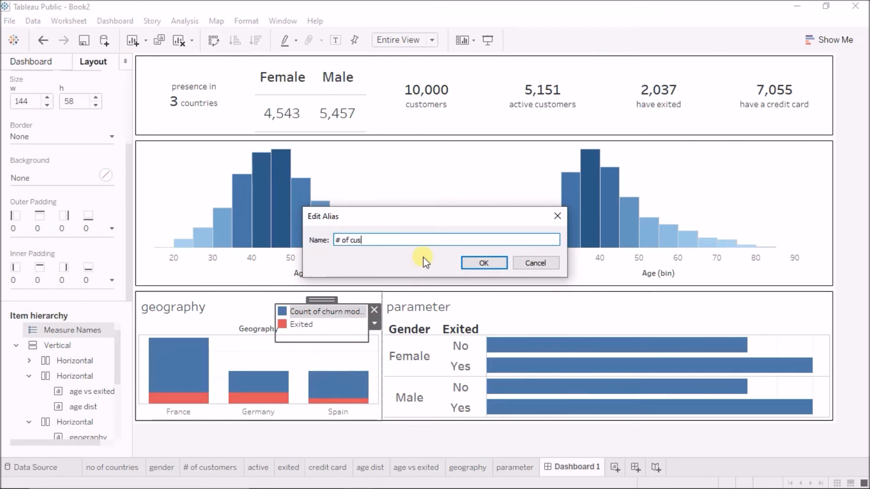
pyautogui.write('tomers')
pyautogui.press('Return')
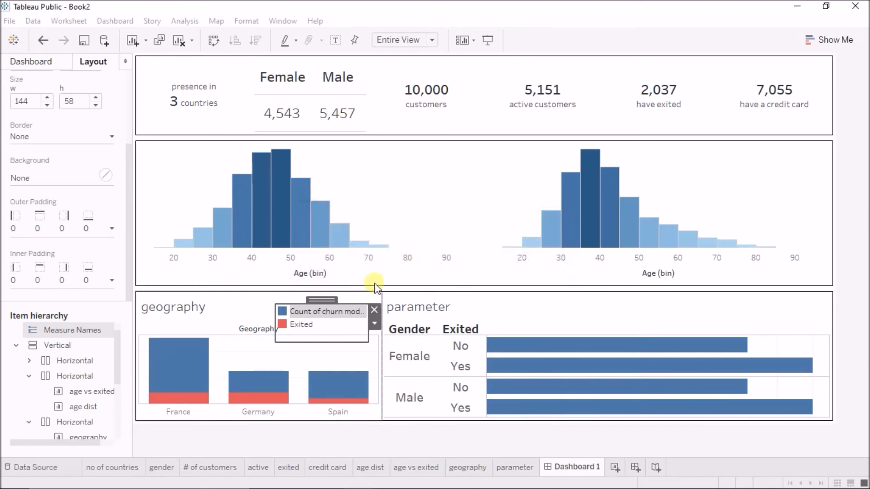
pyautogui.doubleClick(298, 324)
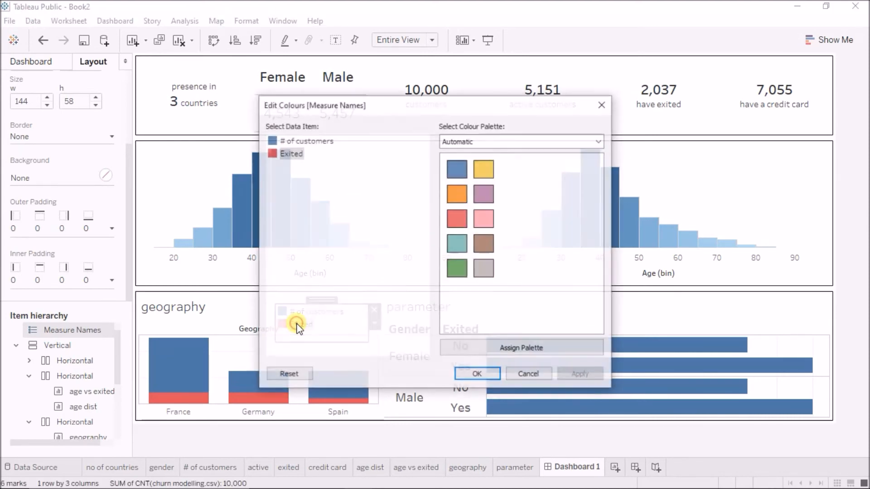
pyautogui.click(602, 105)
pyautogui.rightClick(301, 324)
pyautogui.click(346, 374)
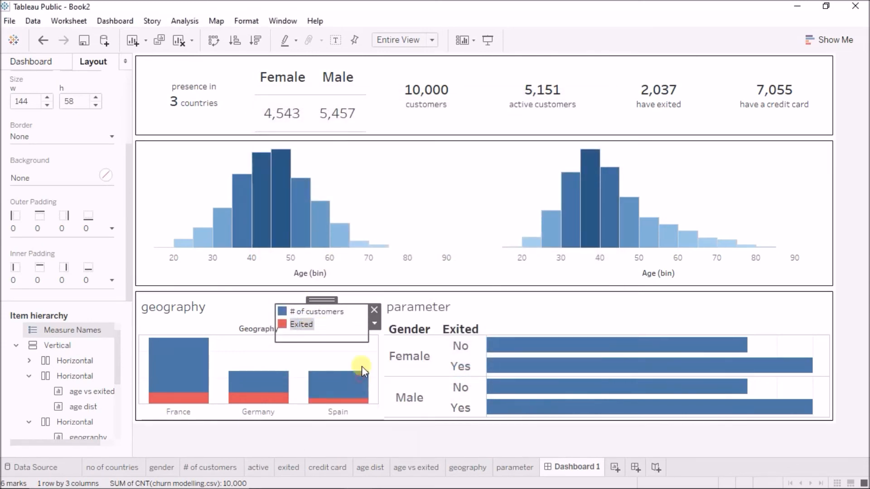
pyautogui.press('Escape')
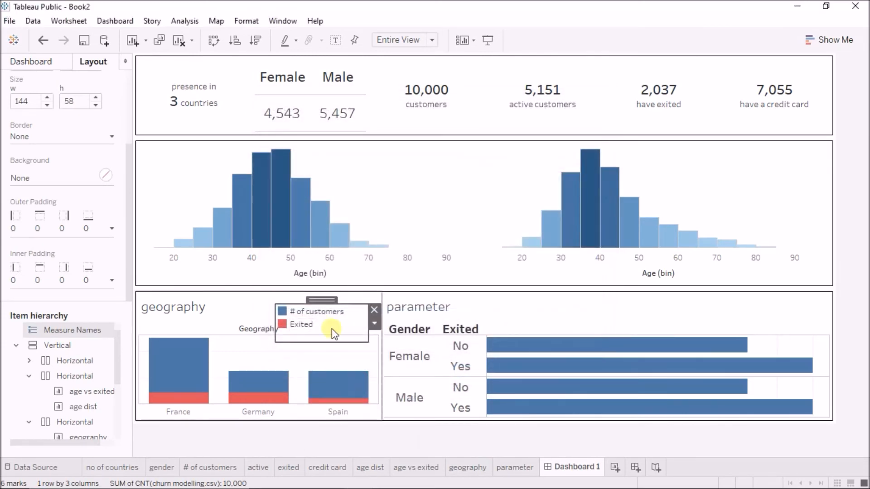
# - Set the alias of the Exited legend entry to "# of Exited" and move the legend slightly lower over the geography chart
pyautogui.rightClick(293, 325)
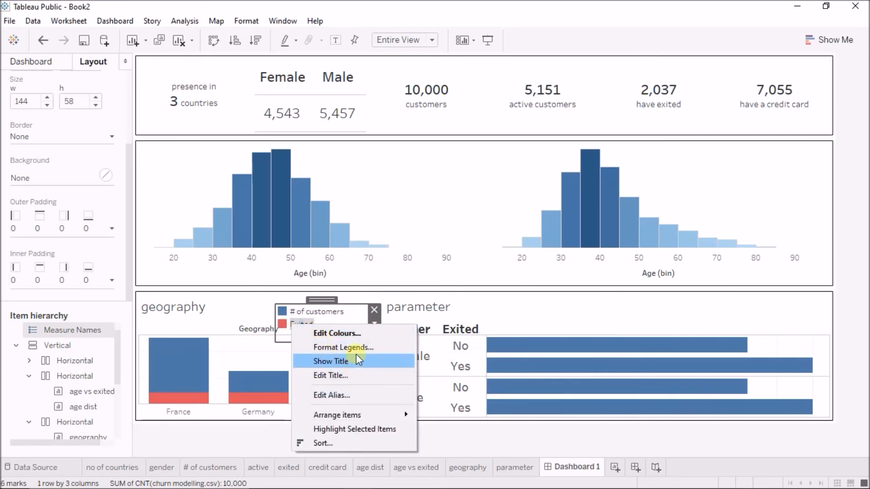
pyautogui.click(359, 395)
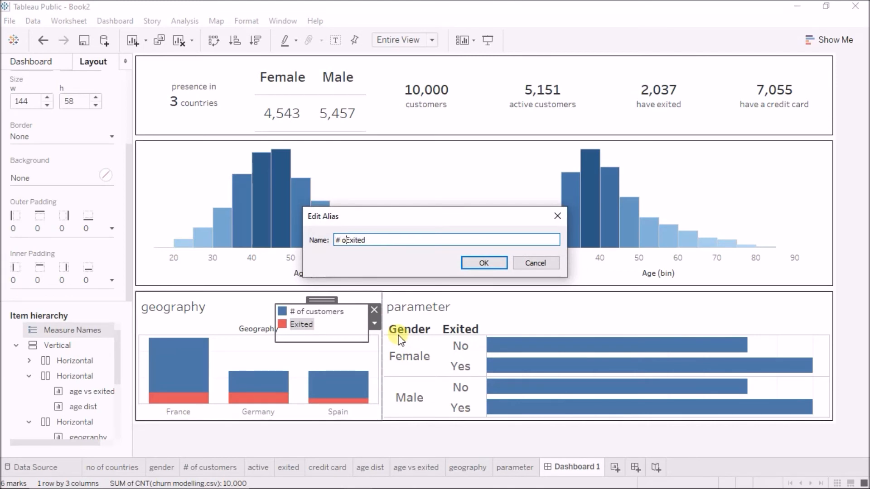
pyautogui.press('Return')
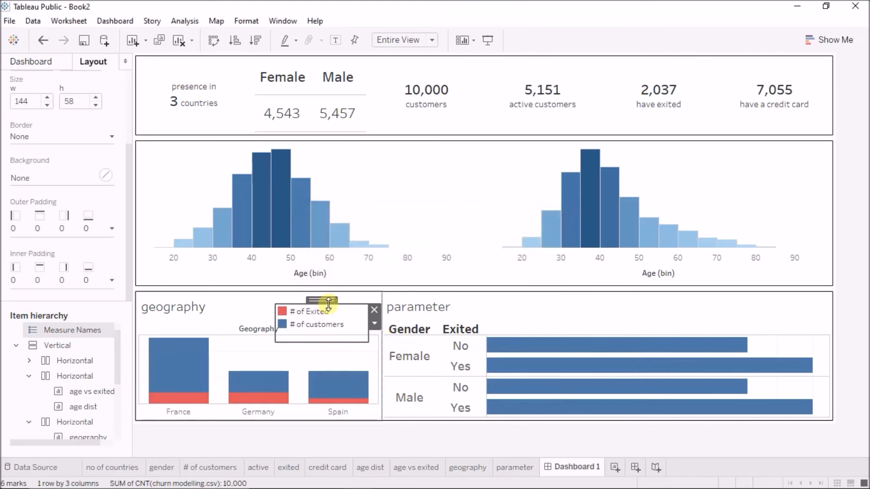
pyautogui.moveTo(328, 299); pyautogui.dragTo(261, 329)
# - Hide the geography chart's column field label and the titles of the geography and parameter sheets
pyautogui.rightClick(260, 329)
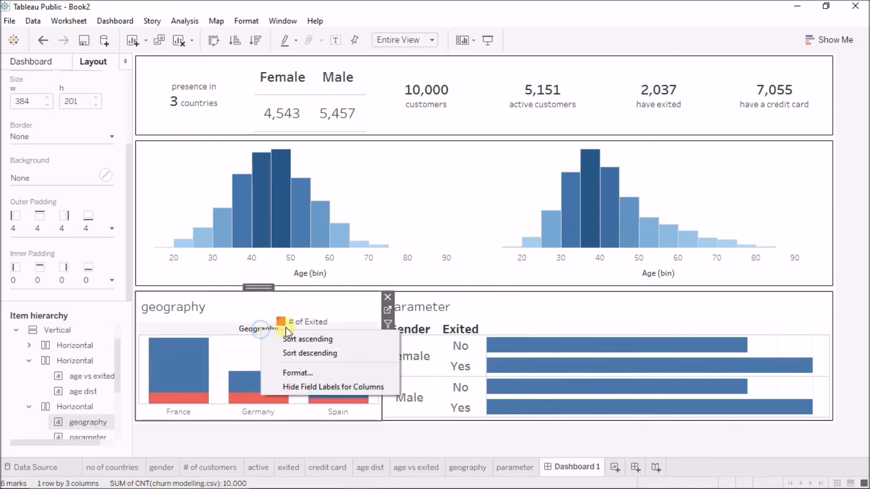
pyautogui.click(314, 384)
pyautogui.rightClick(169, 311)
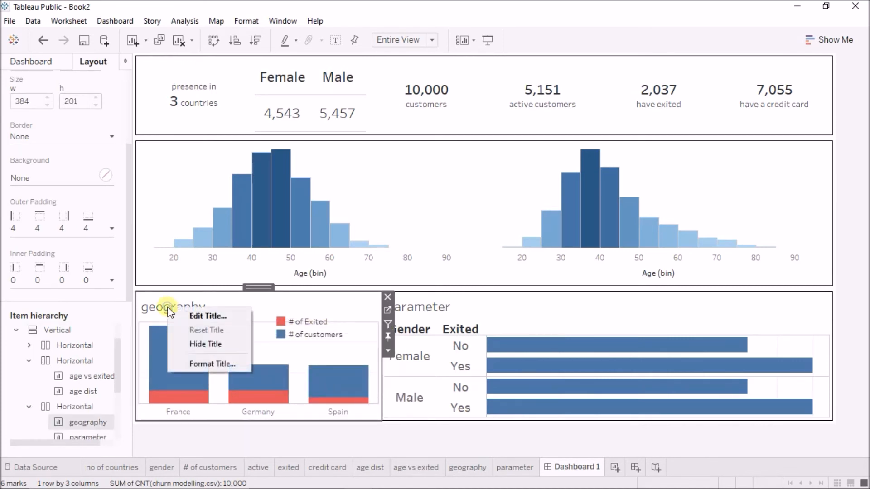
pyautogui.click(198, 347)
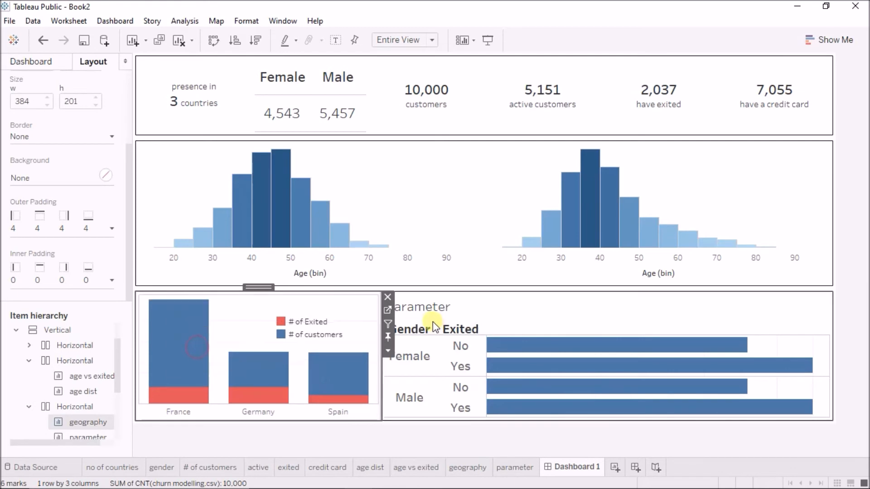
pyautogui.rightClick(419, 304)
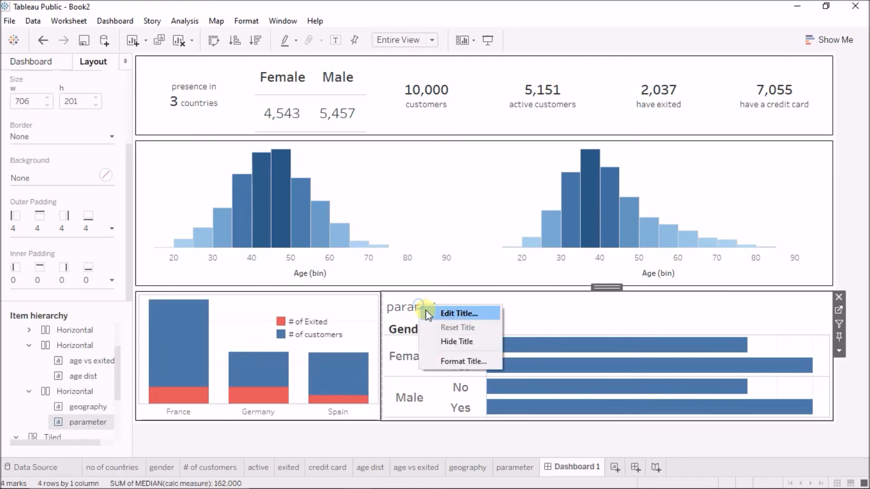
pyautogui.click(455, 342)
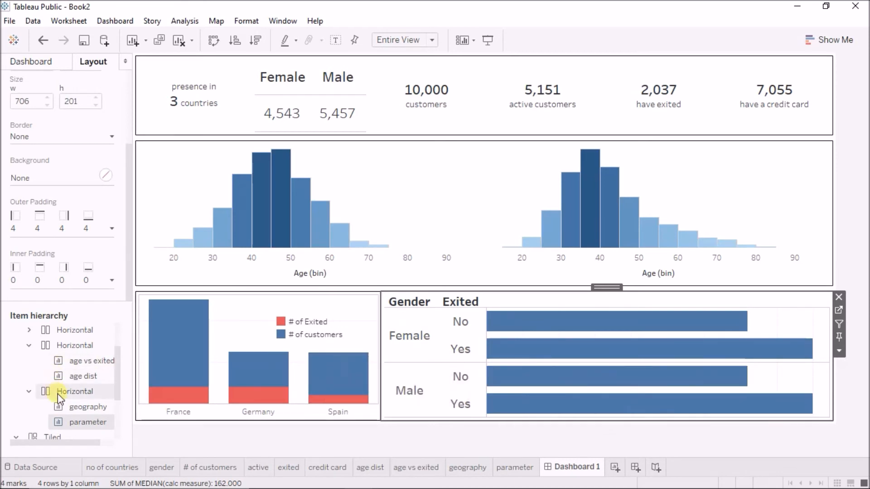
# - Find the measure parameter control in the item hierarchy and make it a floating item
pyautogui.scroll(-3, 59, 394)
pyautogui.click(76, 417)
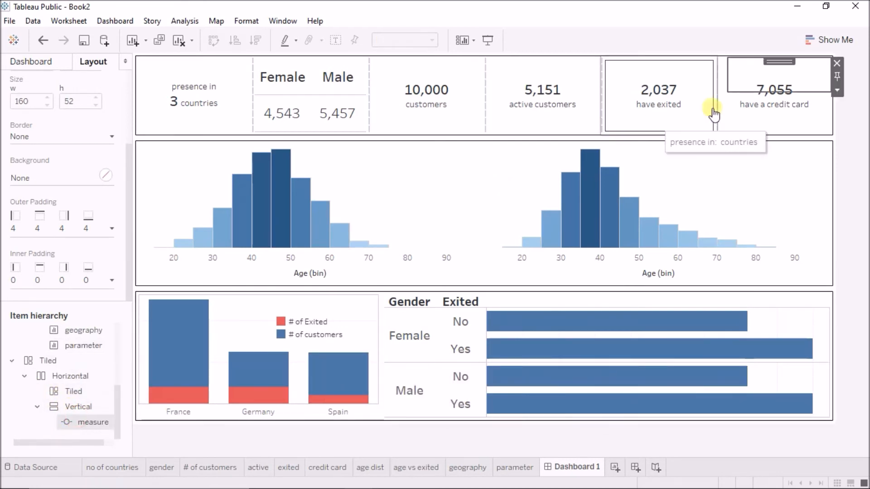
pyautogui.click(838, 89)
pyautogui.click(812, 233)
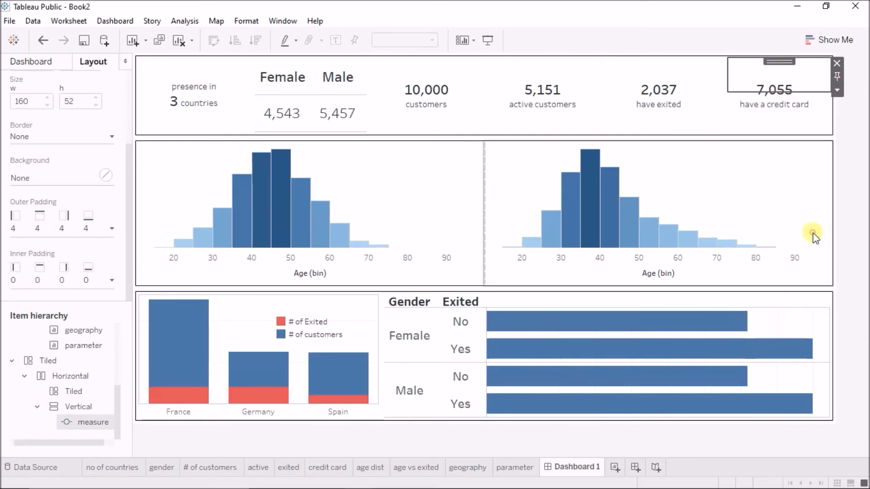
pyautogui.click(767, 67)
pyautogui.click(765, 68)
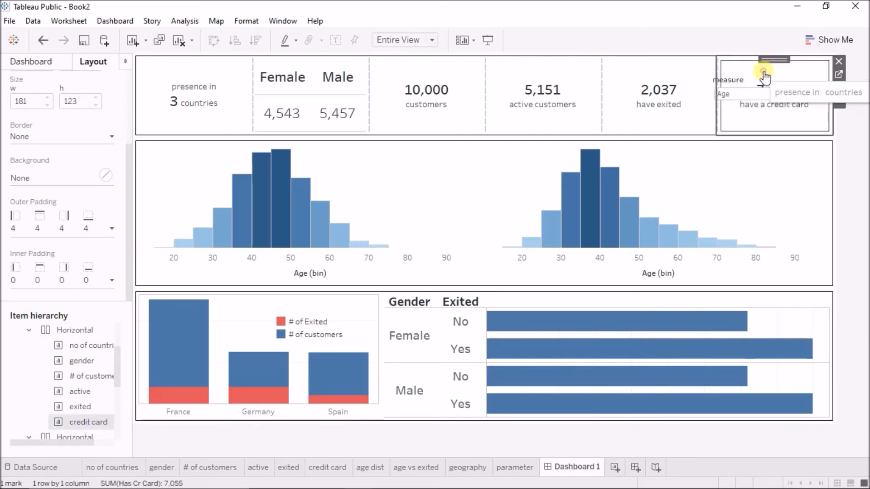
# - Move the measure parameter control down and dock it in the bottom container, after the parameter chart
pyautogui.scroll(-5, 58, 432)
pyautogui.click(61, 424)
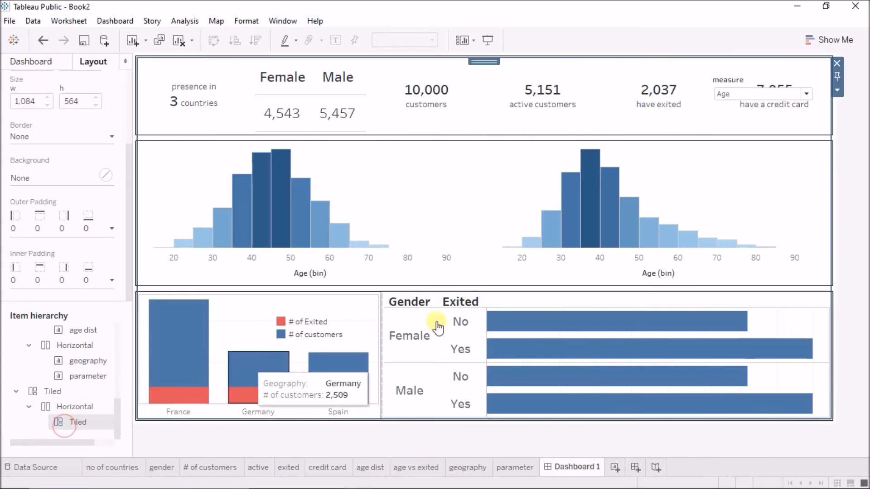
pyautogui.click(739, 83)
pyautogui.moveTo(763, 68); pyautogui.dragTo(763, 288)
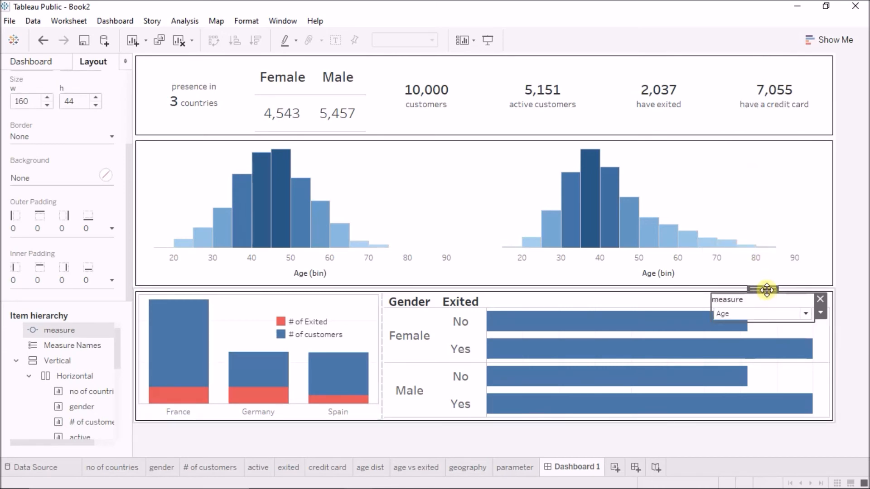
pyautogui.moveTo(767, 290); pyautogui.dragTo(817, 348)
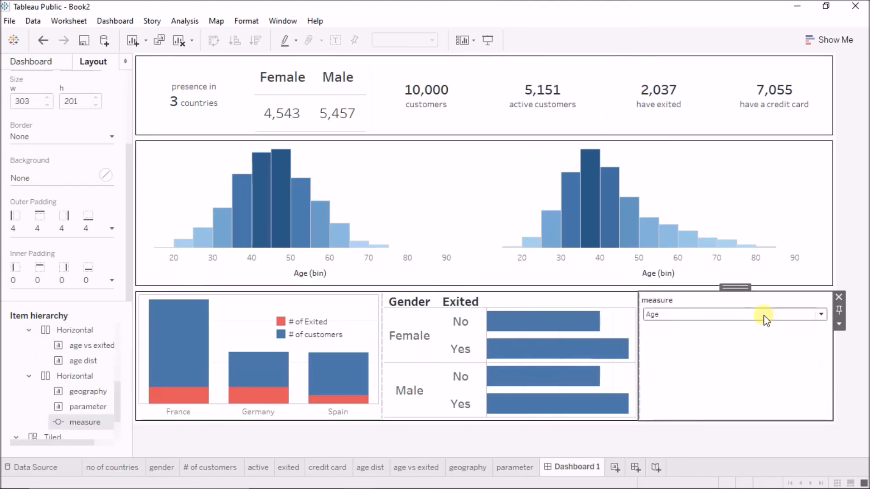
# - Turn the measure control into a narrower single value list and select Balance, Credit Score, Products and Tenure in turn
pyautogui.click(838, 322)
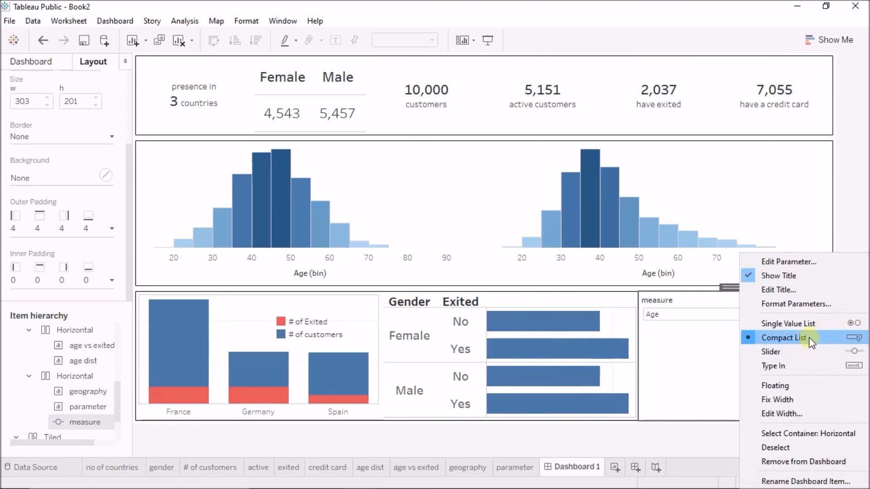
pyautogui.click(796, 323)
pyautogui.click(649, 327)
pyautogui.click(649, 338)
pyautogui.click(649, 363)
pyautogui.click(649, 375)
pyautogui.moveTo(638, 355); pyautogui.dragTo(716, 354)
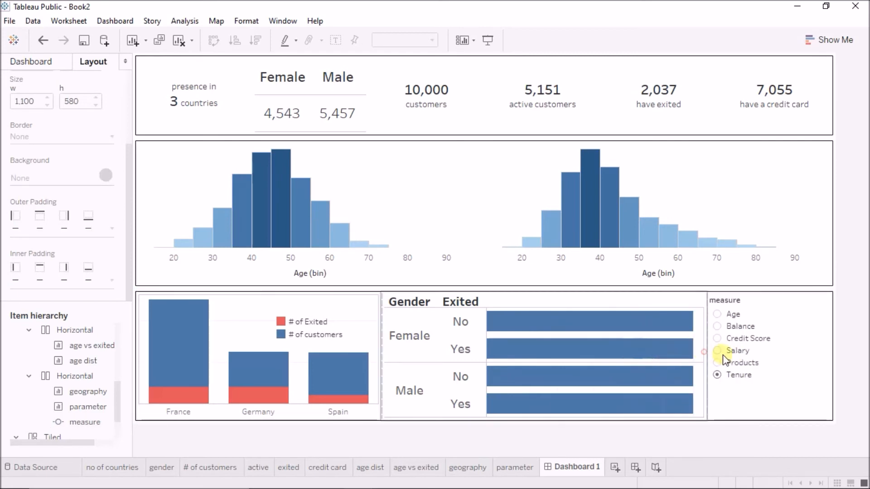
# - Narrow the measure parameter control in the bottom container to a width of about 173
pyautogui.click(703, 354)
pyautogui.moveTo(707, 353); pyautogui.dragTo(733, 357)
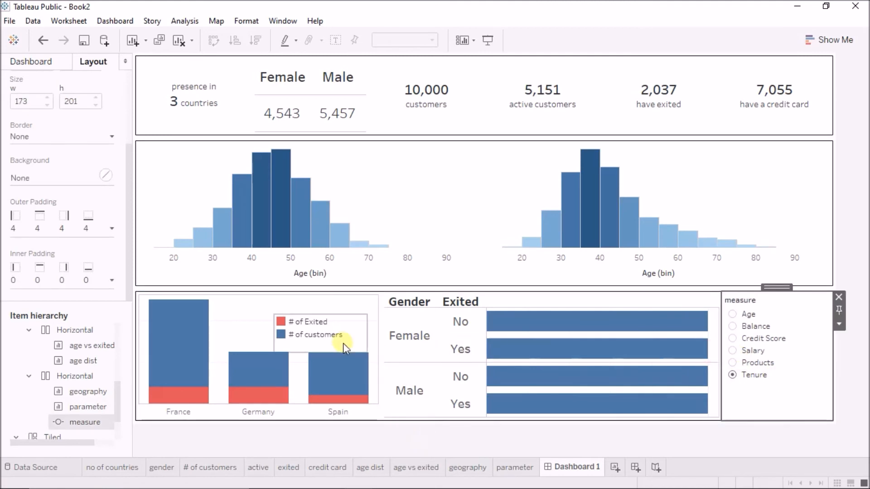
# - Select the Spain, Germany and France bars in the geography chart in turn to check whether they filter the dashboard, and clear the selection
pyautogui.click(363, 362)
pyautogui.click(253, 376)
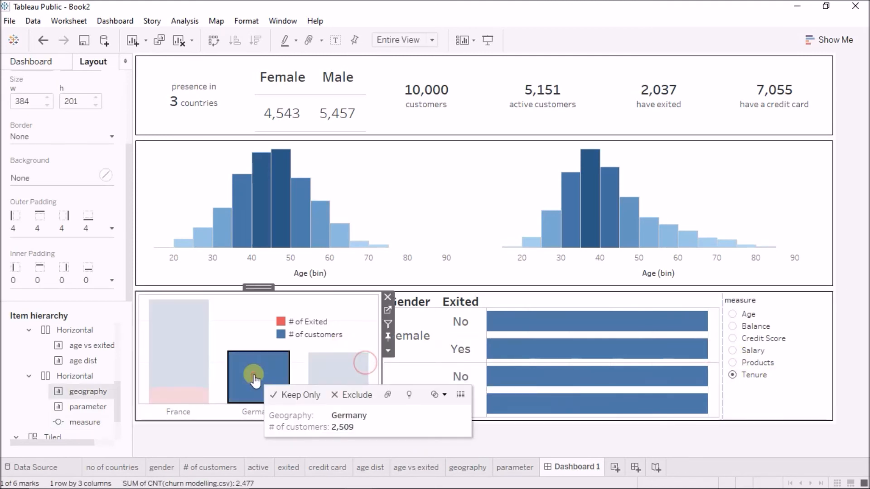
pyautogui.click(181, 360)
pyautogui.click(182, 359)
# - Add a filter action to the dashboard with age dist as its only source sheet
pyautogui.click(195, 74)
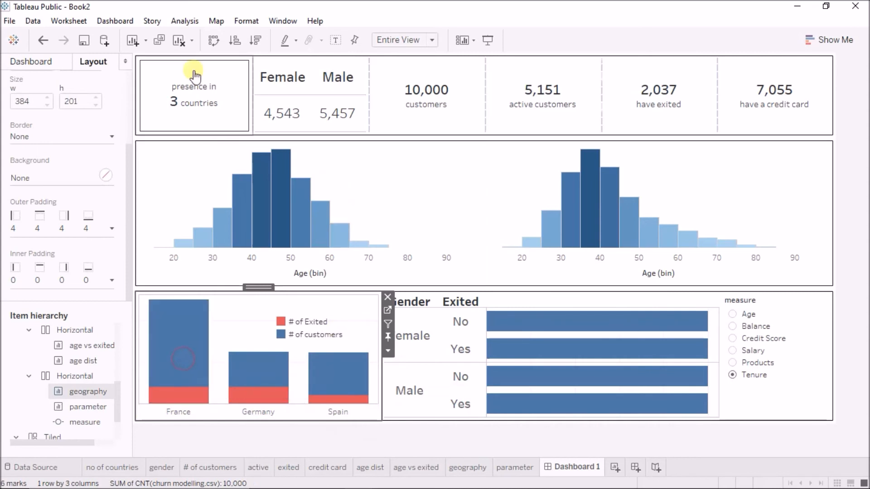
pyautogui.click(126, 18)
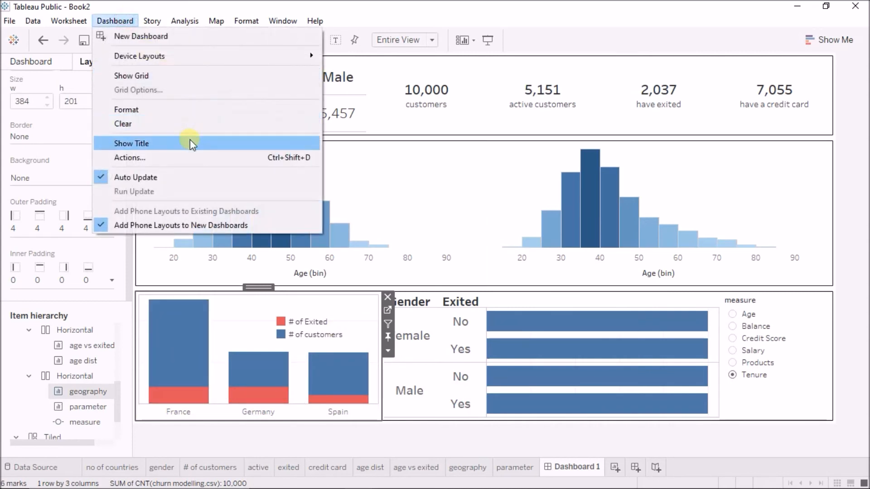
pyautogui.click(192, 159)
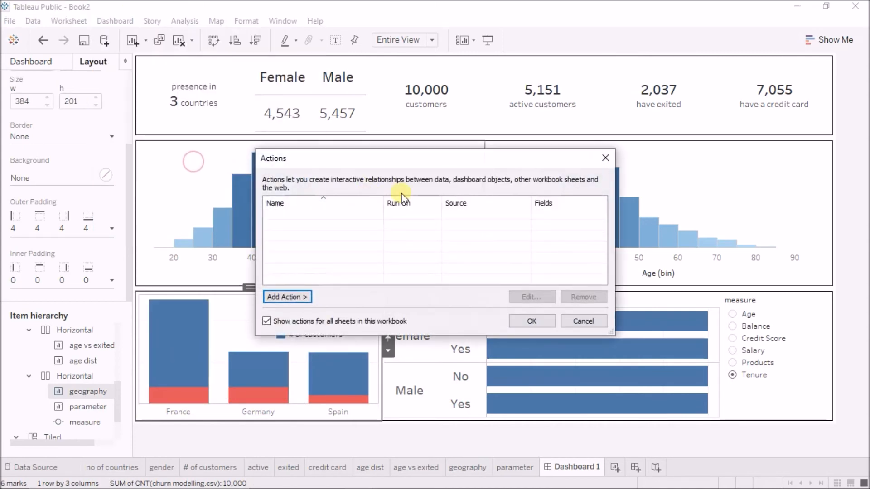
pyautogui.click(299, 297)
pyautogui.click(335, 297)
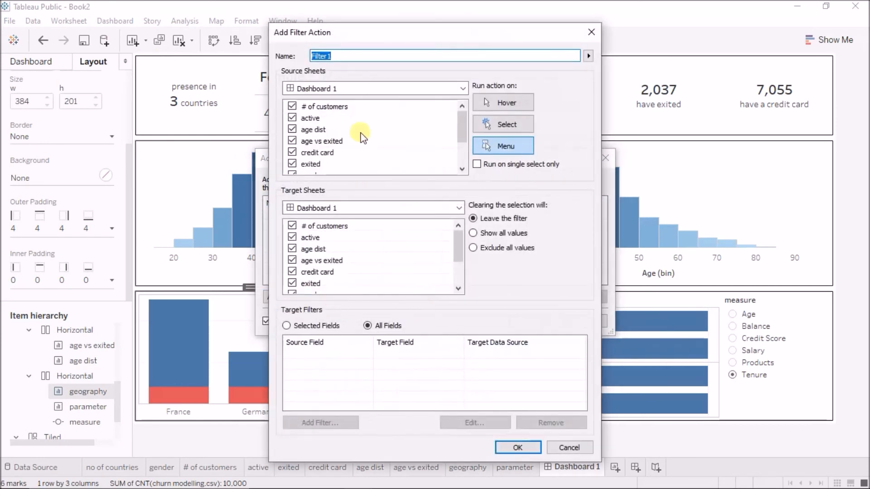
pyautogui.moveTo(457, 34); pyautogui.dragTo(324, 30)
pyautogui.click(521, 156)
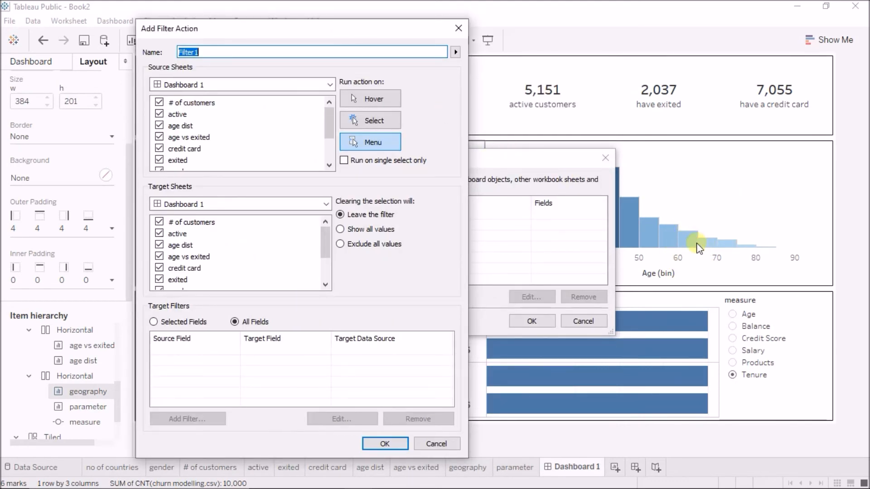
pyautogui.click(160, 102)
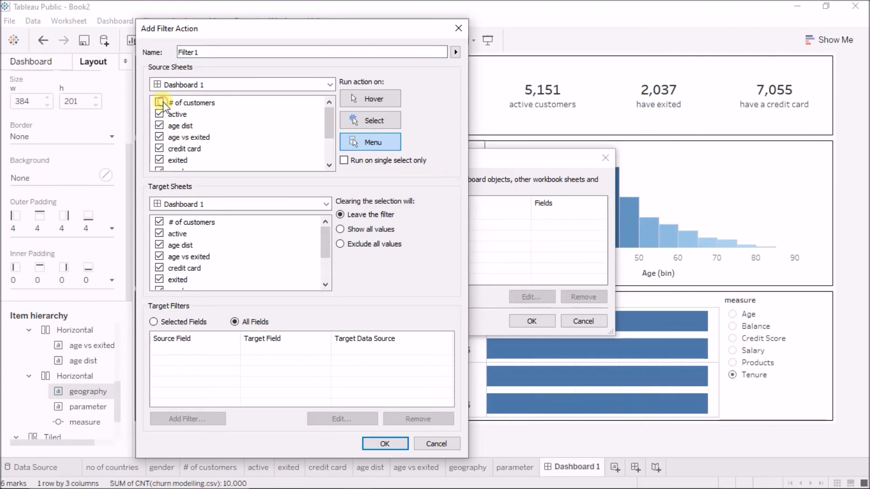
pyautogui.hotkey('shift', 'Down')
pyautogui.hotkey('shift', 'Down')
pyautogui.hotkey('shift', 'Down')
pyautogui.hotkey('shift', 'Down')
pyautogui.hotkey('shift', 'Down')
pyautogui.hotkey('shift', 'Down')
pyautogui.hotkey('shift', 'Down')
pyautogui.hotkey('shift', 'Down')
pyautogui.hotkey('shift', 'Down')
pyautogui.hotkey('shift', 'Down')
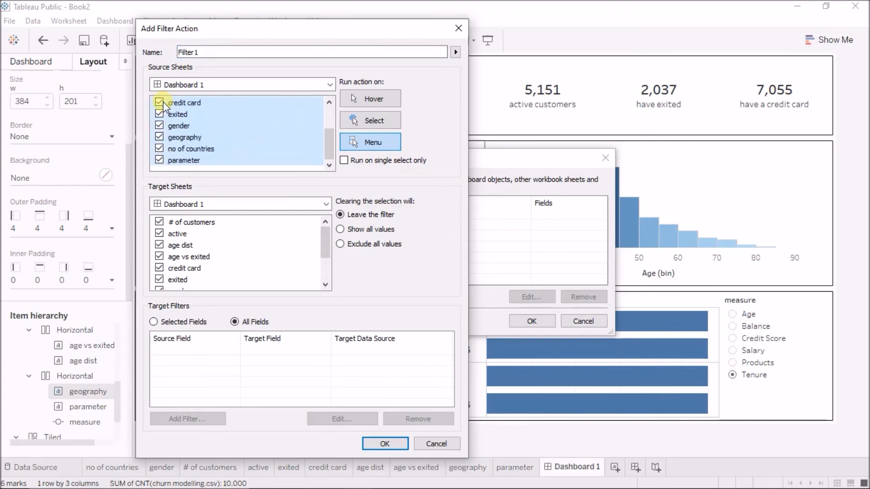
pyautogui.scroll(2, 215, 132)
pyautogui.click(215, 132)
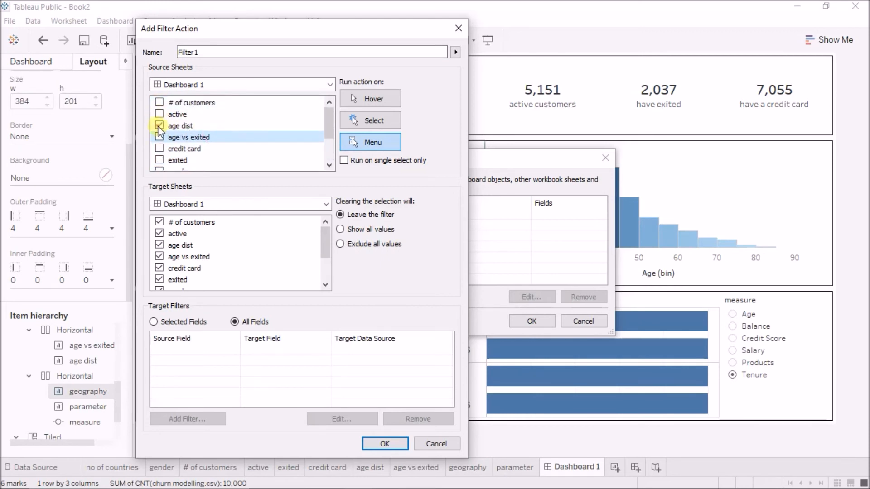
# - Make the new filter action run on select, save it, and try it on the 35 bin of the age dist chart
pyautogui.click(354, 120)
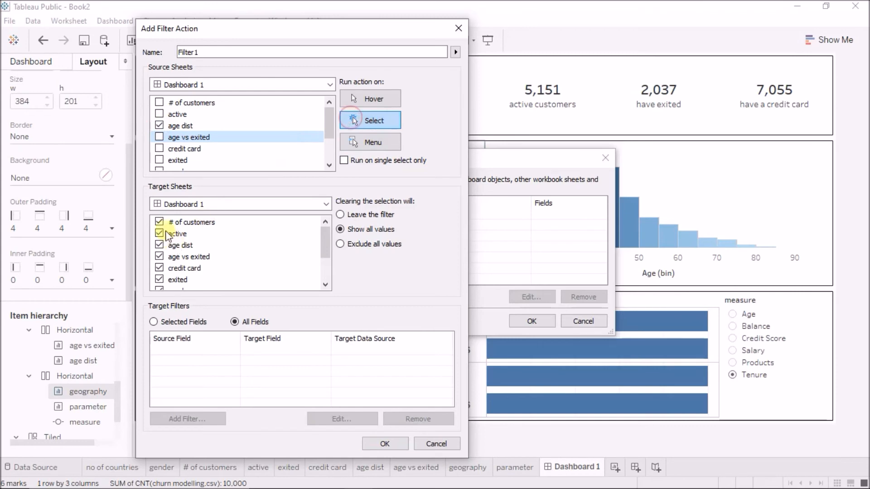
pyautogui.click(384, 444)
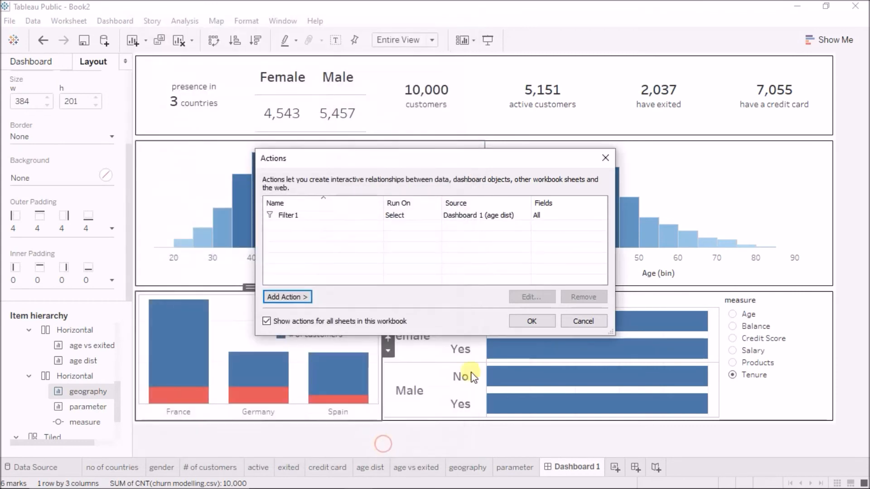
pyautogui.click(537, 316)
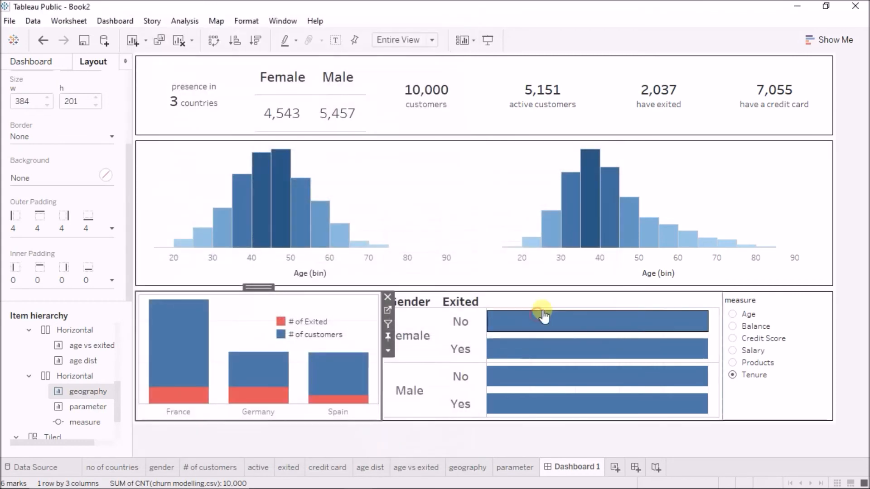
pyautogui.click(588, 229)
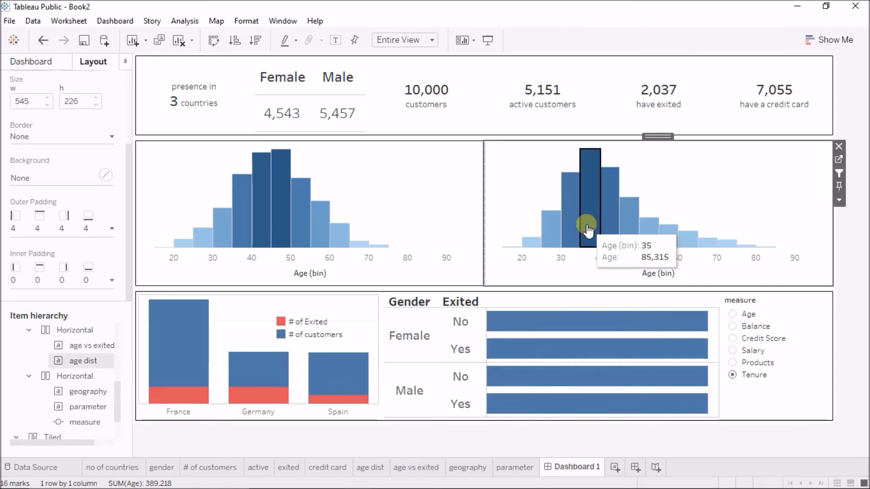
pyautogui.click(588, 229)
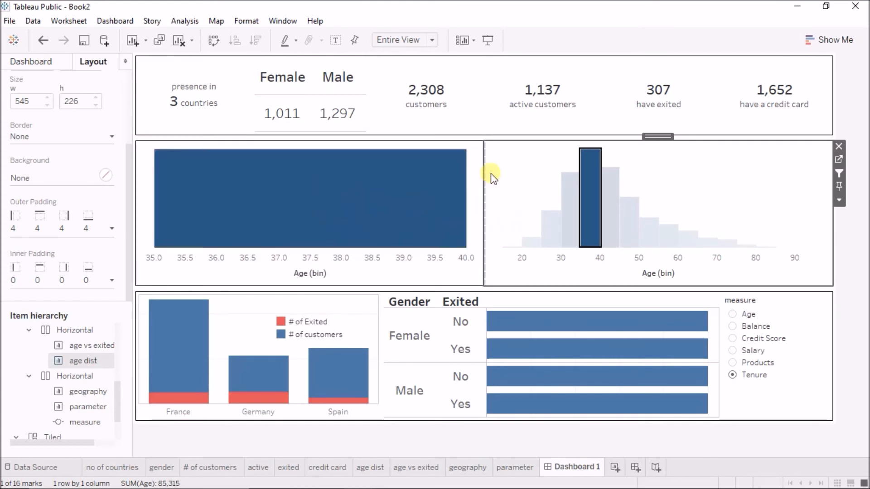
# - Exclude age vs exited from the target sheets of the Filter1 action and save the change
pyautogui.click(107, 23)
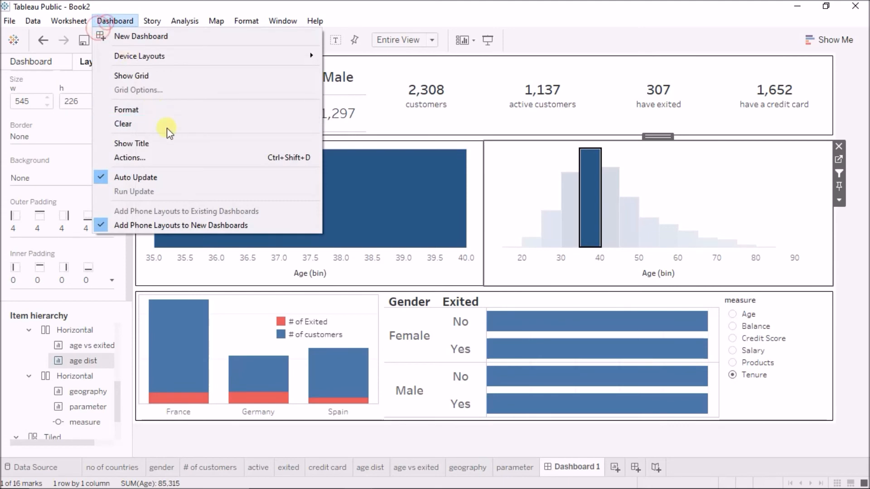
pyautogui.click(172, 157)
pyautogui.click(309, 217)
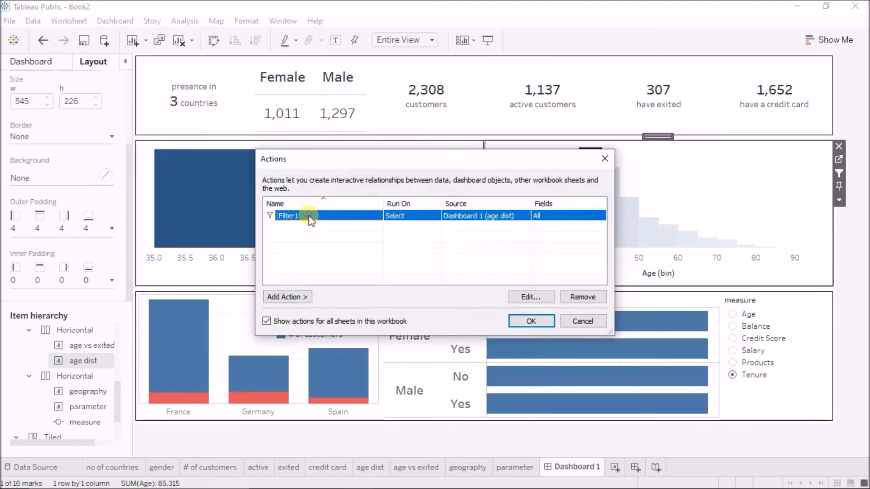
pyautogui.doubleClick(309, 216)
pyautogui.click(292, 260)
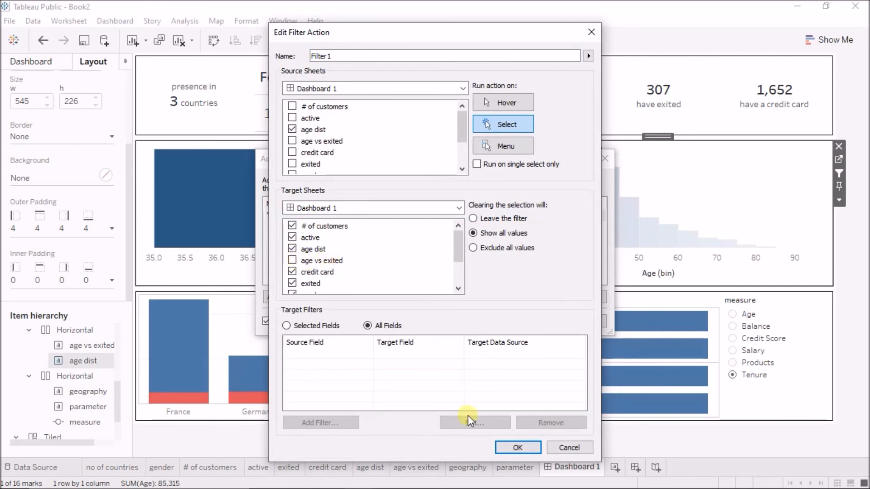
pyautogui.click(518, 447)
pyautogui.click(557, 321)
# - Test the filter on the 40 bin of the age dist chart and set the measure parameter to Credit Score
pyautogui.click(611, 234)
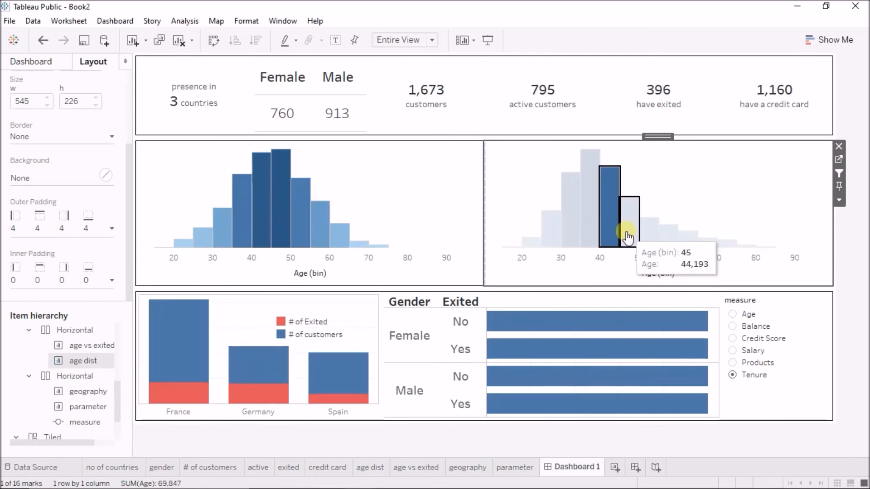
pyautogui.click(732, 339)
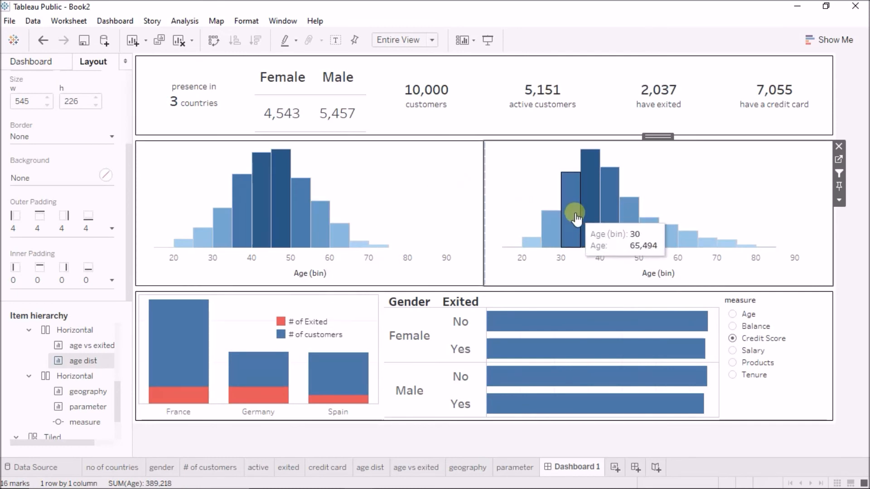
pyautogui.moveTo(194, 358)
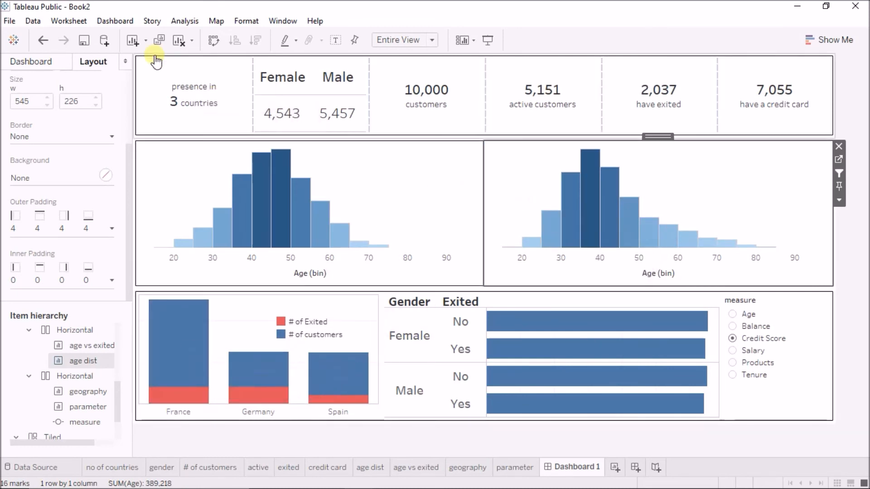
# - Add a second dashboard filter action with geography as its only source sheet and save it
pyautogui.click(115, 21)
pyautogui.click(162, 153)
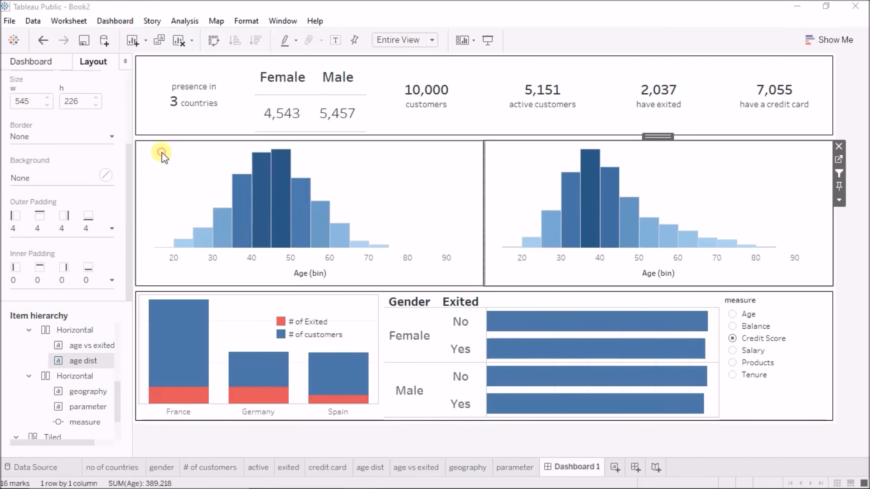
pyautogui.click(288, 297)
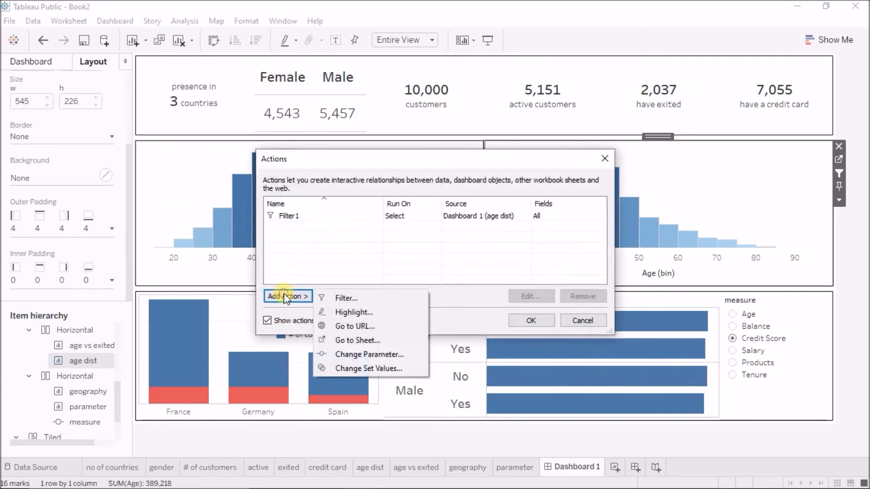
pyautogui.click(326, 296)
pyautogui.click(314, 107)
pyautogui.hotkey('shift', 'Down')
pyautogui.hotkey('shift', 'Down')
pyautogui.hotkey('shift', 'Down')
pyautogui.hotkey('shift', 'Down')
pyautogui.hotkey('shift', 'Down')
pyautogui.hotkey('shift', 'Down')
pyautogui.hotkey('shift', 'Down')
pyautogui.hotkey('shift', 'Down')
pyautogui.hotkey('shift', 'Down')
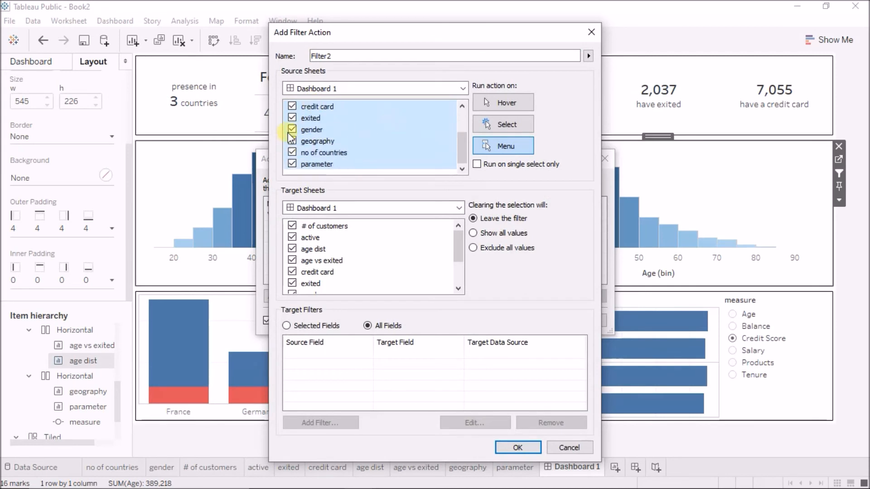
pyautogui.click(352, 136)
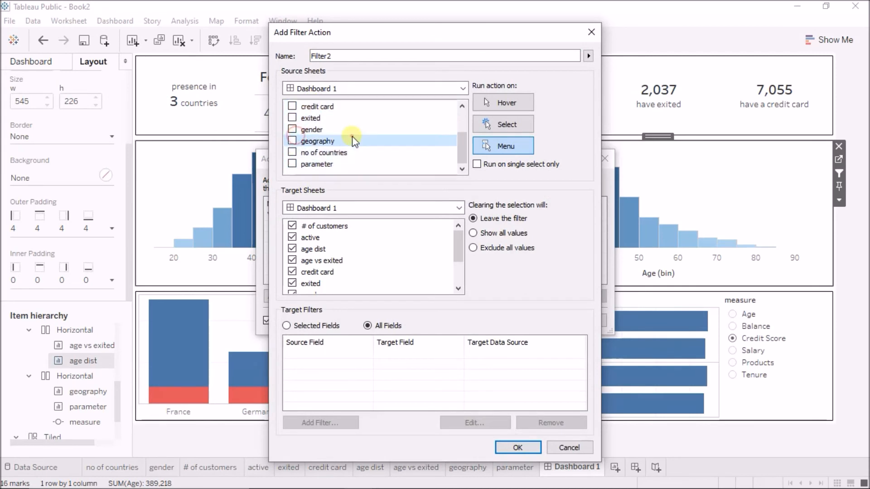
pyautogui.click(292, 141)
pyautogui.click(504, 443)
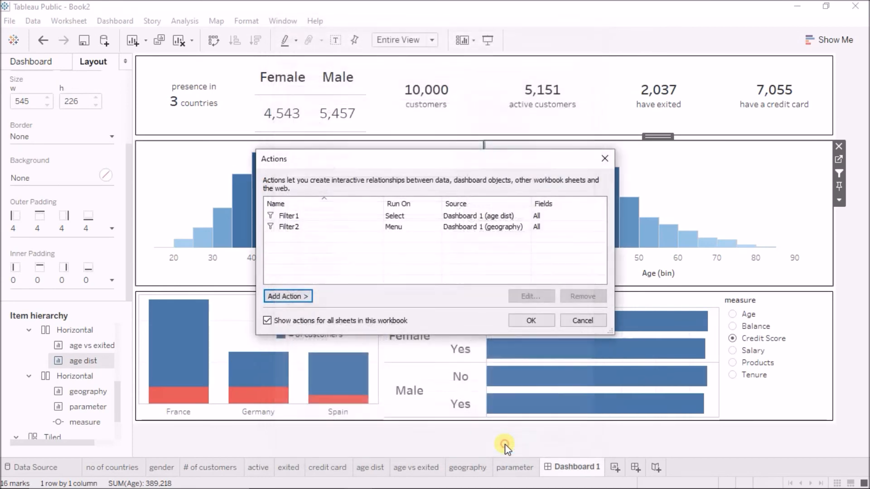
pyautogui.click(539, 324)
# - Select the France bar in the geography chart to test the new filter action, and clear the selection
pyautogui.click(183, 349)
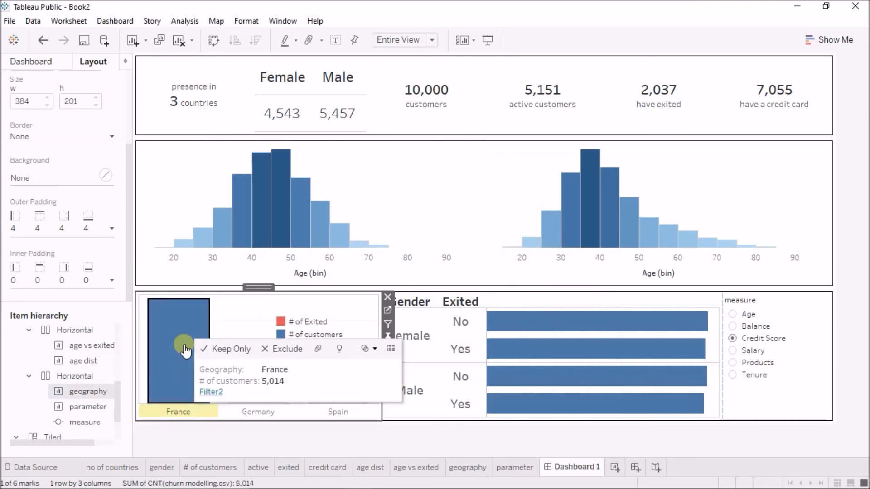
pyautogui.click(184, 348)
pyautogui.click(184, 349)
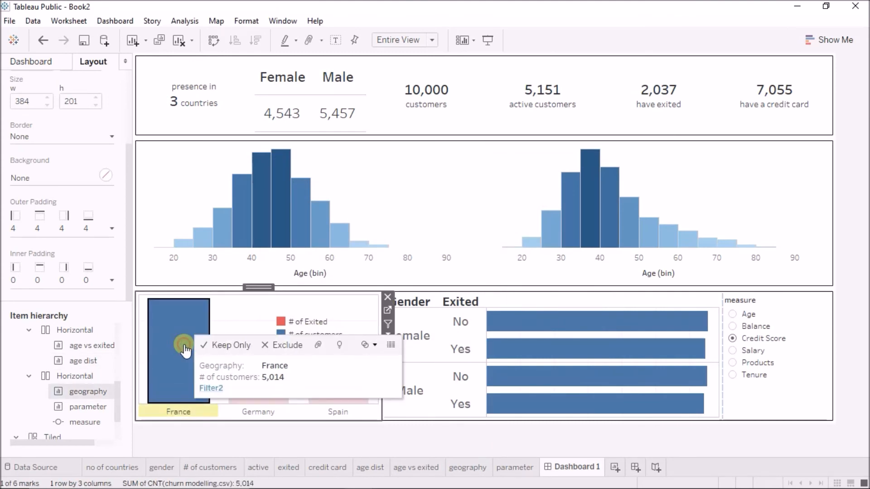
pyautogui.click(184, 349)
# - Change the Filter2 action to run on select and save it
pyautogui.click(115, 20)
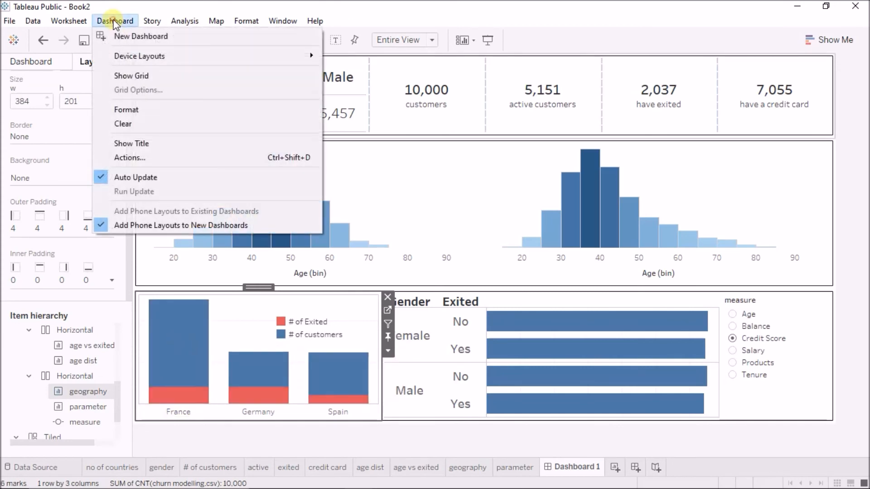
pyautogui.click(169, 156)
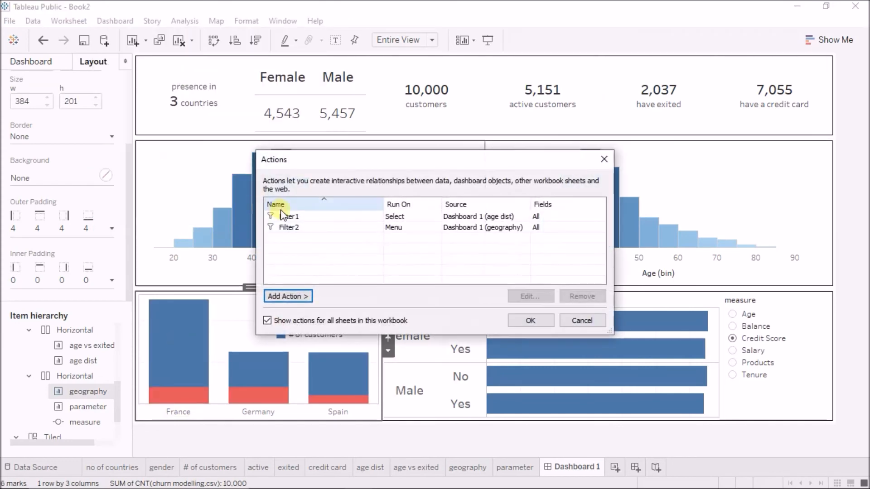
pyautogui.doubleClick(300, 227)
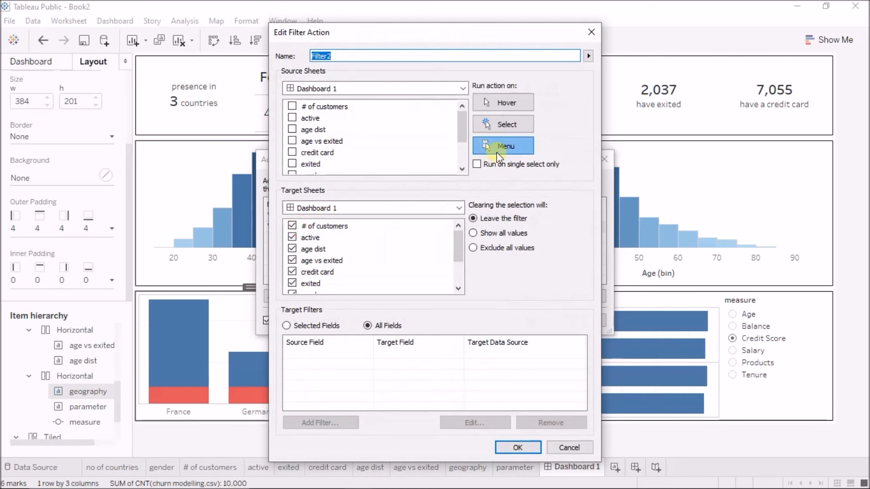
pyautogui.click(496, 127)
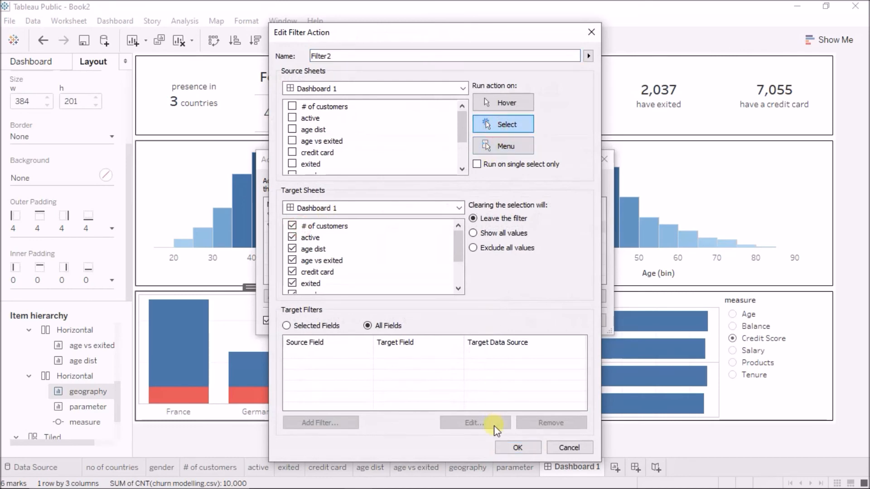
pyautogui.click(509, 448)
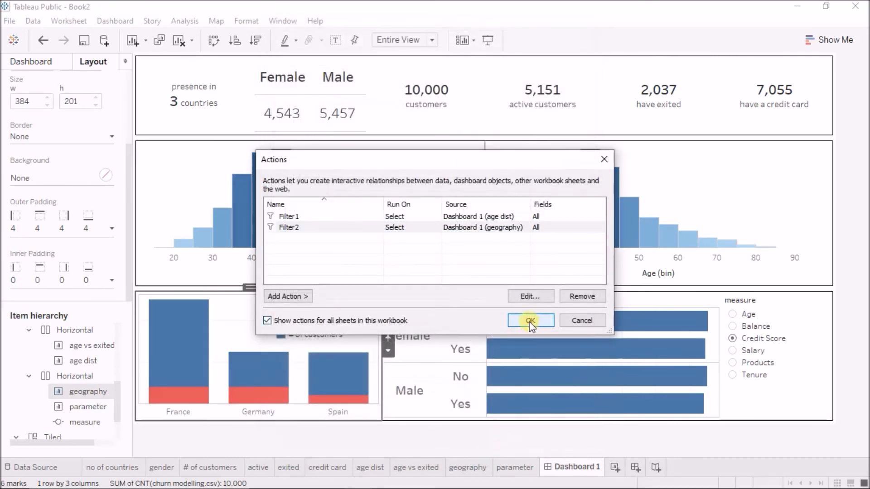
pyautogui.click(512, 320)
# - Test the geography filter by selecting the France, Germany and Spain bars in turn, and select the 35 bin in the age dist chart
pyautogui.click(189, 350)
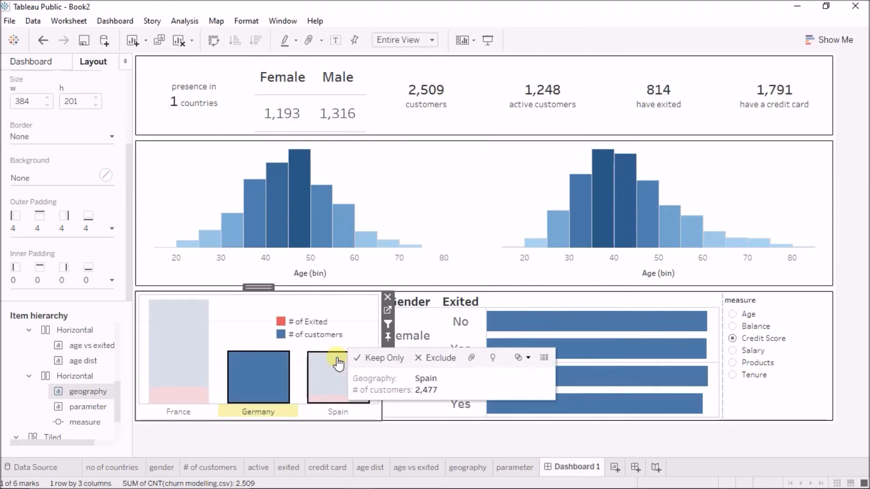
pyautogui.click(337, 363)
pyautogui.click(340, 358)
pyautogui.click(589, 237)
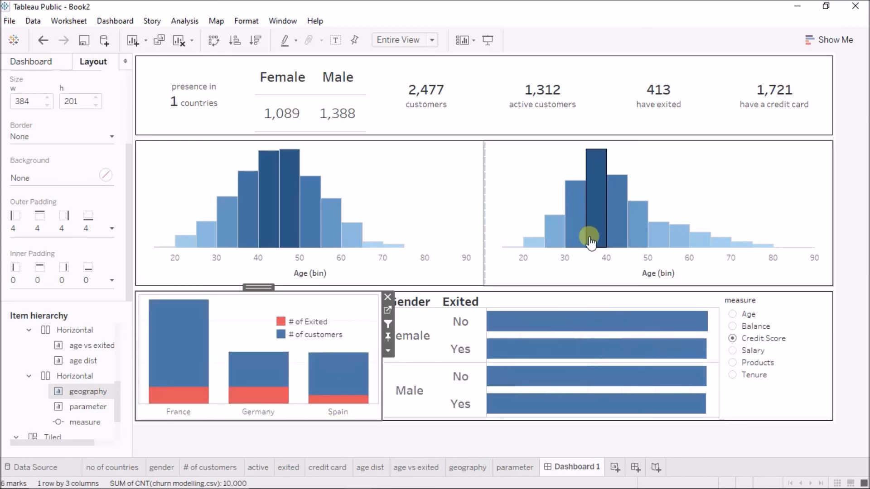
pyautogui.click(113, 20)
pyautogui.click(144, 154)
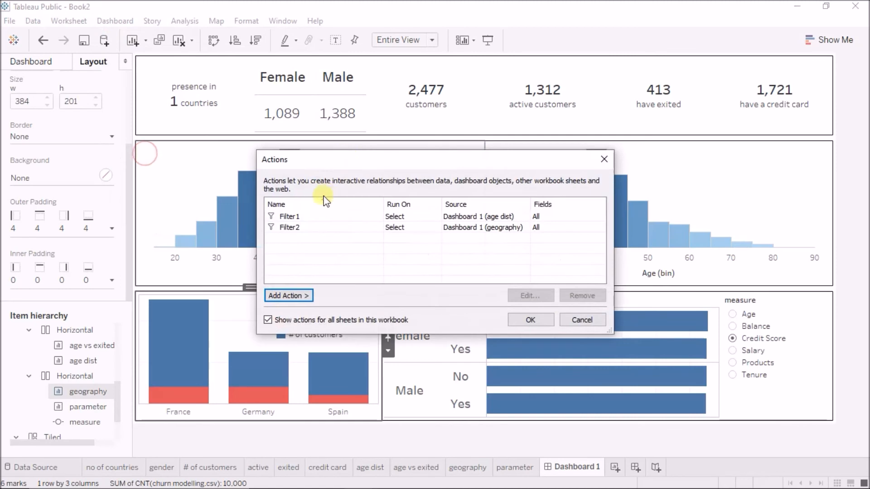
pyautogui.click(300, 296)
pyautogui.click(334, 299)
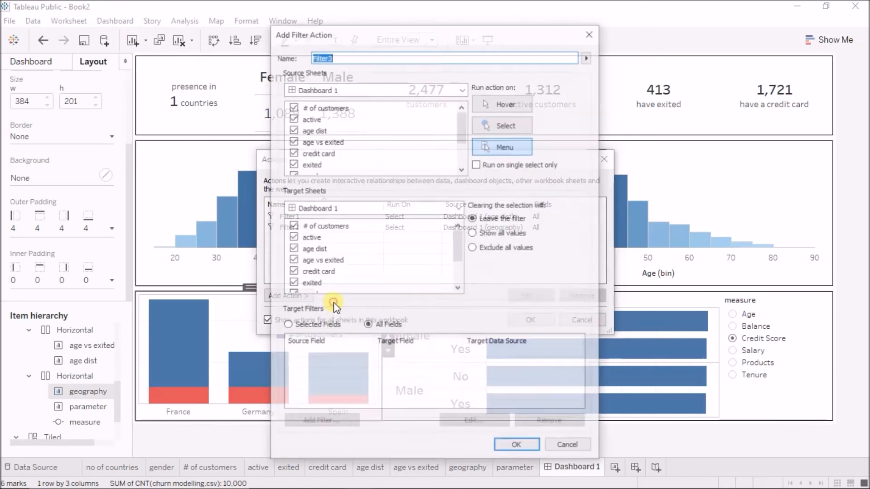
pyautogui.click(591, 32)
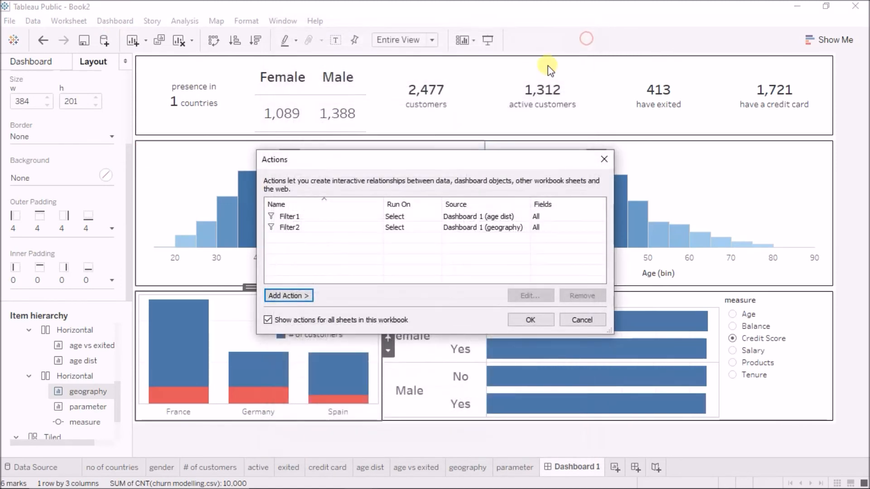
pyautogui.click(597, 168)
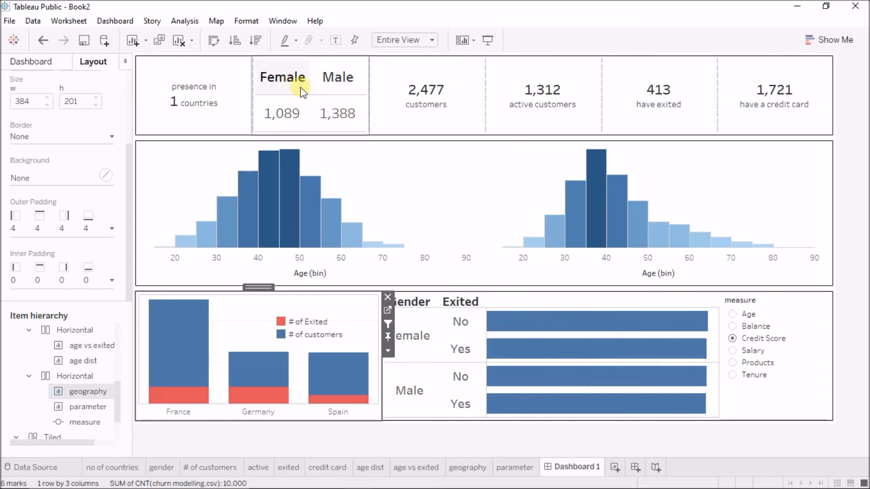
# - Turn the gender sheet in the dashboard's KPI row into a filter for the other sheets
pyautogui.click(311, 107)
pyautogui.click(373, 91)
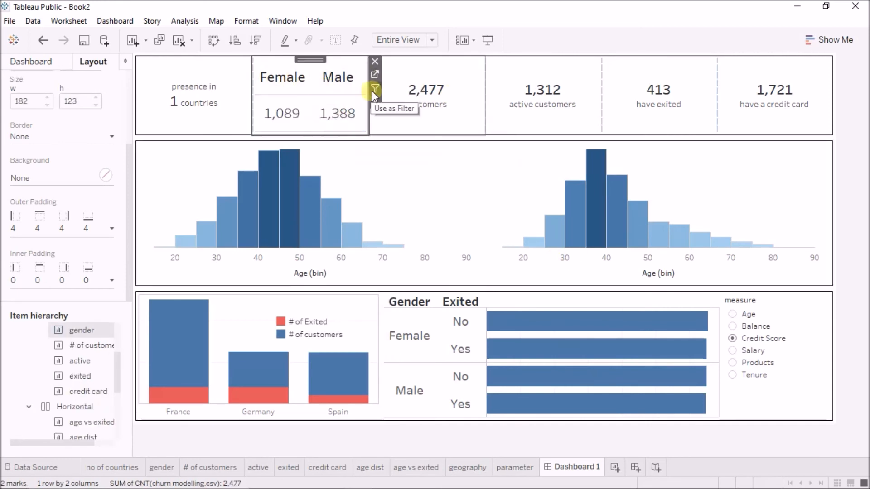
pyautogui.click(374, 90)
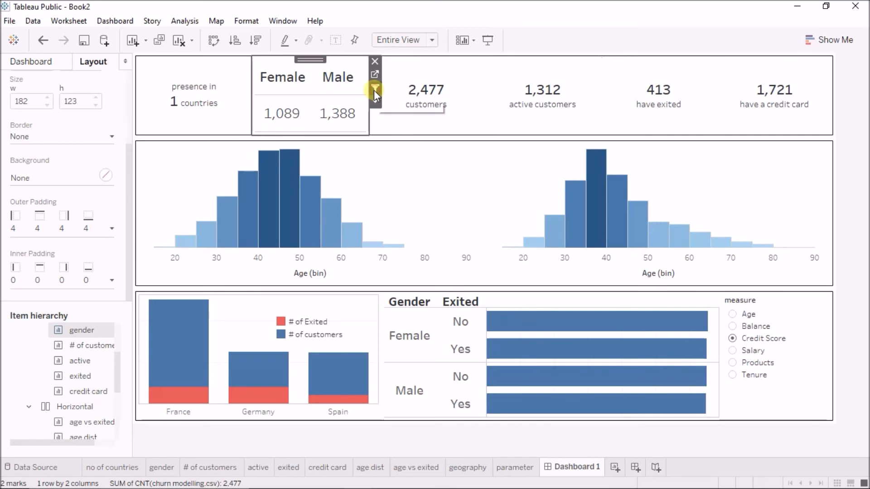
# - Review the run trigger and the source and target sheets of the generated gender filter action
pyautogui.click(115, 21)
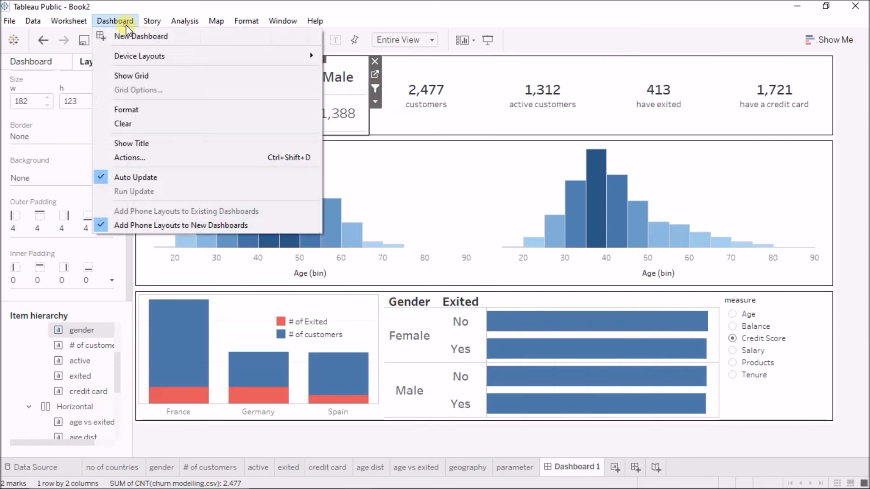
pyautogui.click(164, 156)
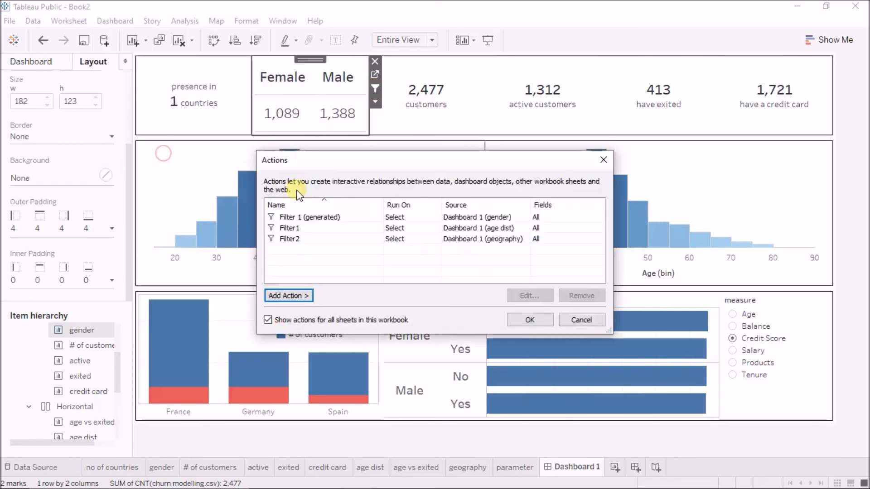
pyautogui.click(322, 218)
pyautogui.doubleClick(343, 221)
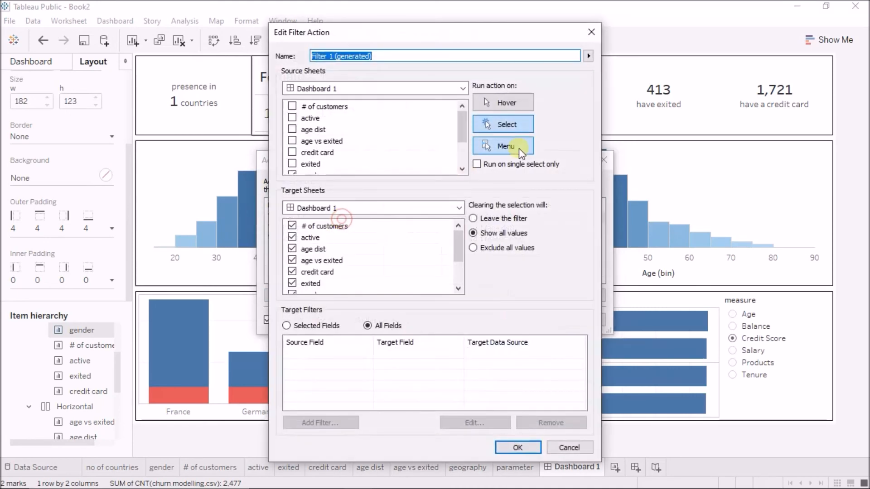
pyautogui.scroll(-1, 313, 129)
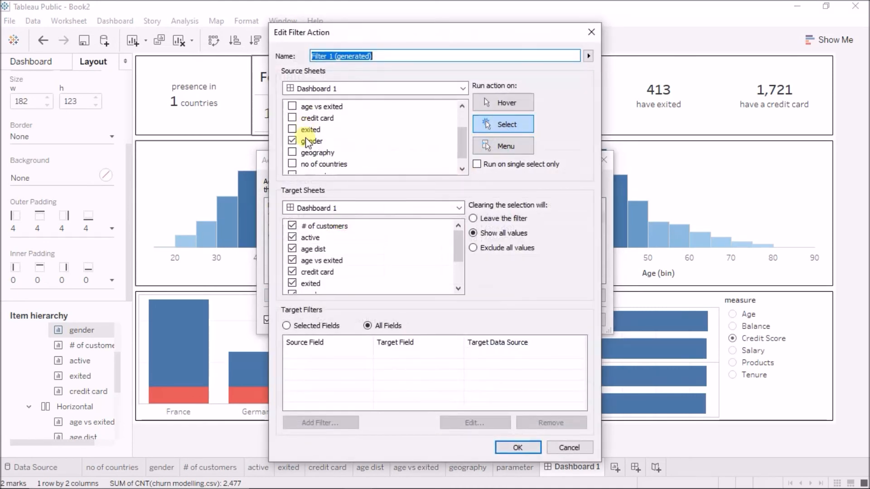
pyautogui.moveTo(455, 252); pyautogui.dragTo(457, 275)
pyautogui.click(519, 450)
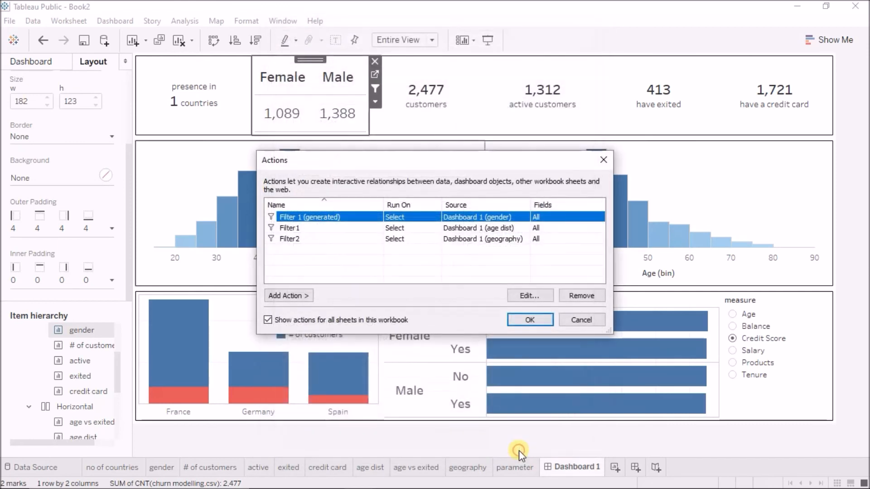
pyautogui.click(542, 316)
# - Select Female in the gender sheet to test its filter, and clear the selection
pyautogui.click(288, 78)
pyautogui.click(288, 77)
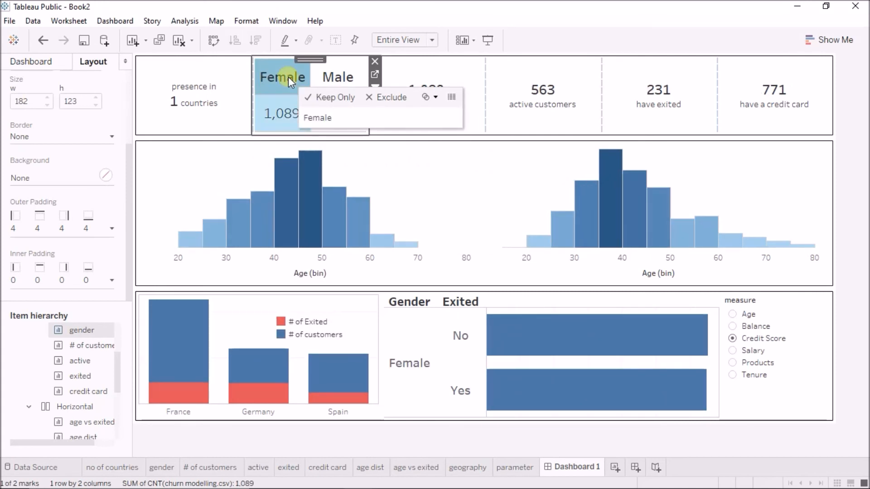
pyautogui.press('Escape')
pyautogui.press('Escape')
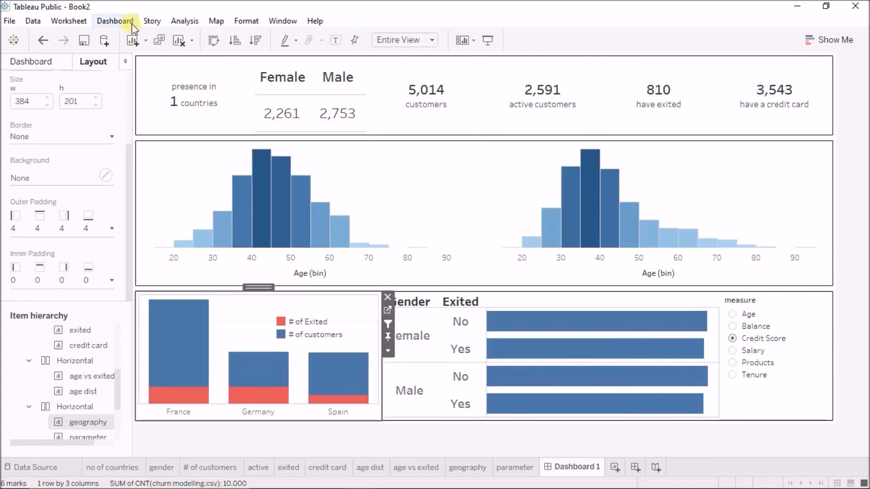
# - Set the Filter2 action for geography to show all values when the selection is cleared, and save it
pyautogui.click(132, 25)
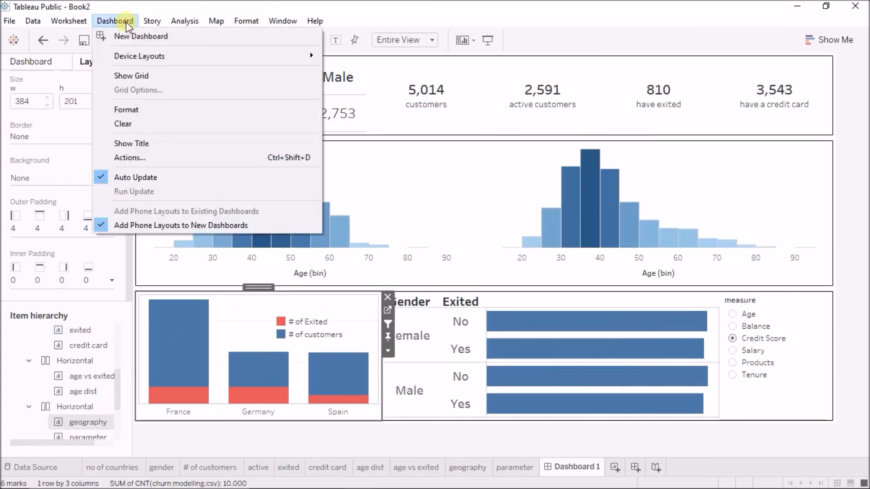
pyautogui.click(164, 157)
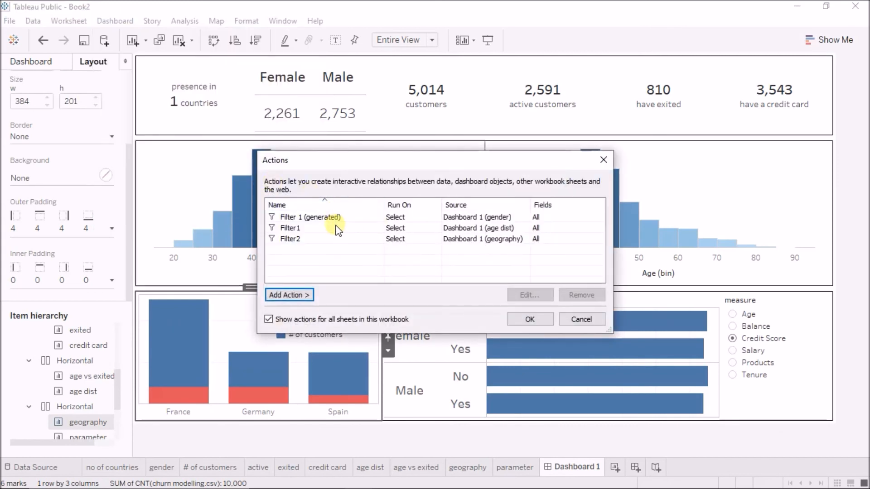
pyautogui.click(428, 228)
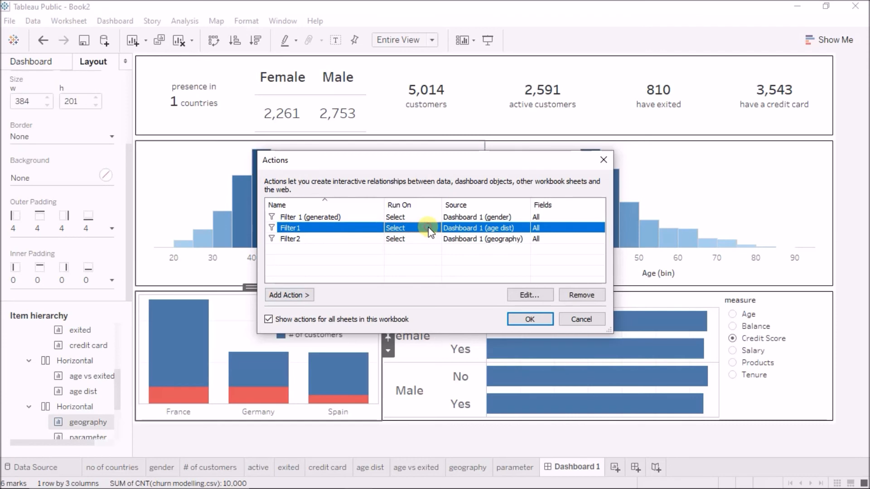
pyautogui.click(454, 239)
pyautogui.click(517, 300)
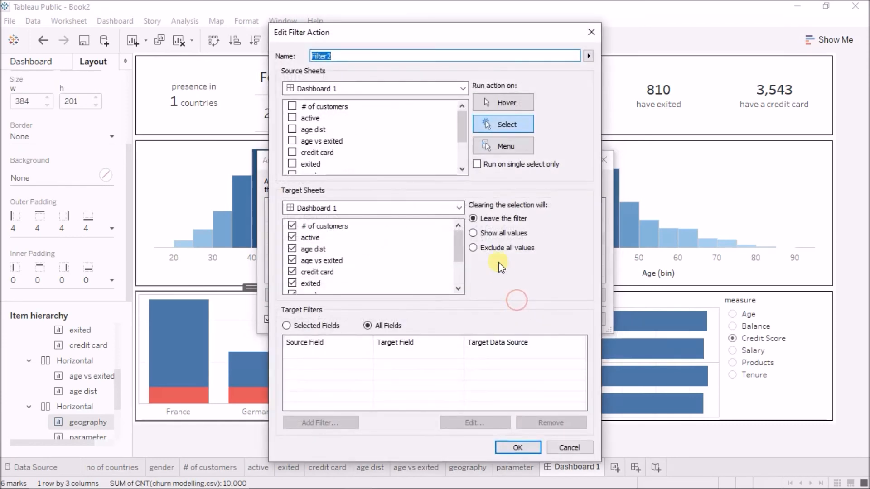
pyautogui.click(481, 235)
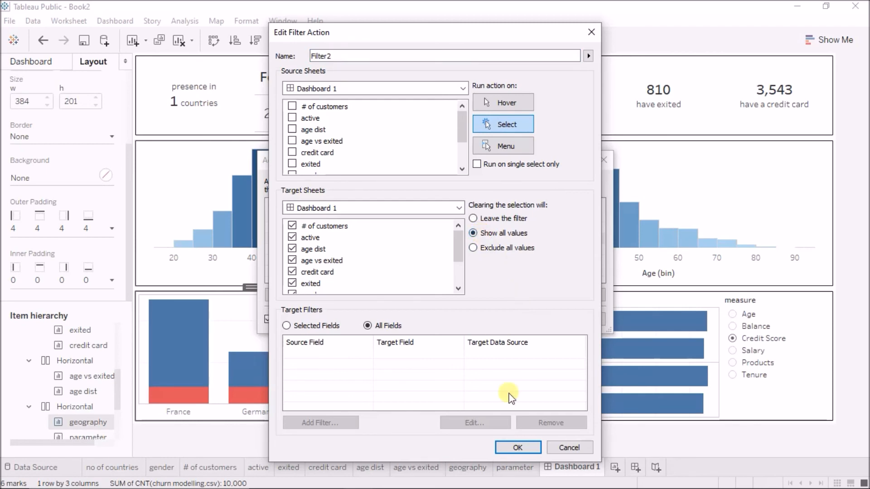
pyautogui.click(516, 447)
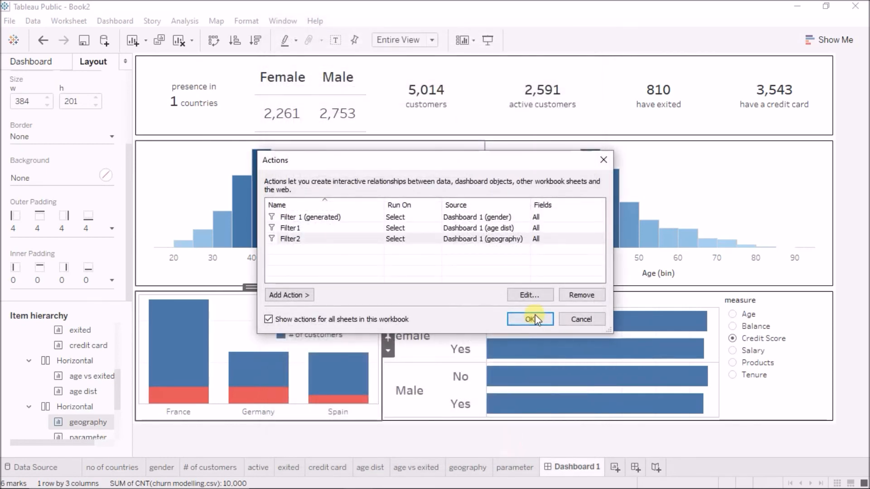
pyautogui.click(519, 316)
# - Test the updated geography filter by selecting the France bar and clearing the selection
pyautogui.click(196, 343)
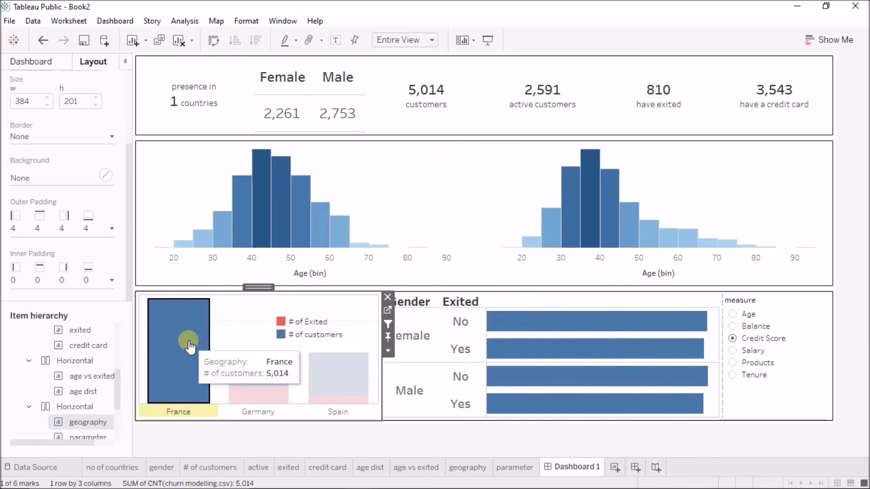
pyautogui.click(189, 346)
pyautogui.click(411, 96)
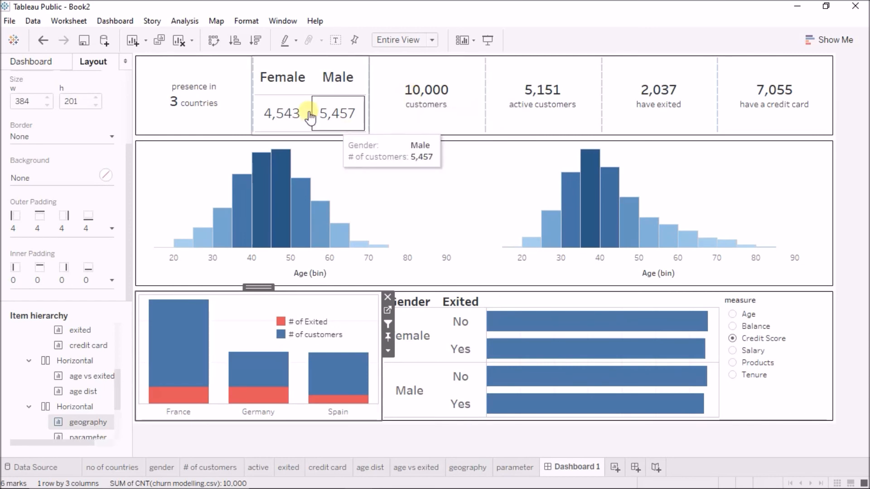
# - Check the clearing option of the generated gender filter, and set the age dist action Filter1 to show all values on clearing
pyautogui.click(116, 21)
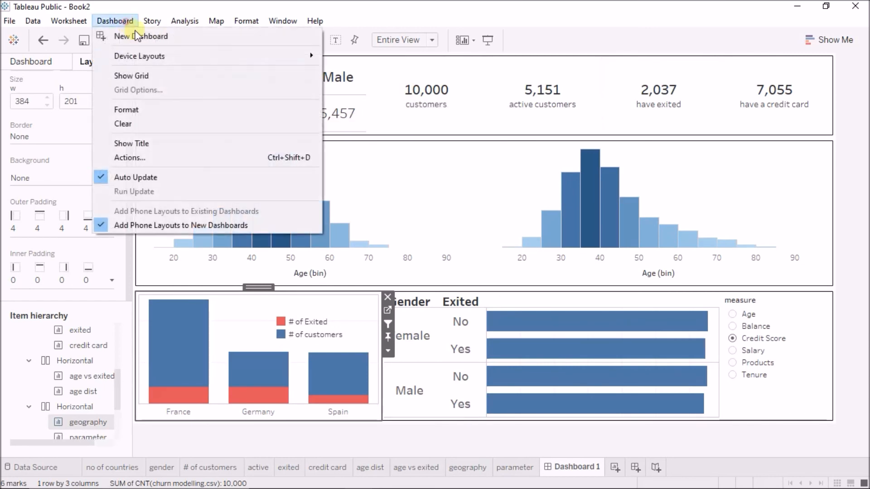
pyautogui.click(175, 157)
pyautogui.doubleClick(314, 221)
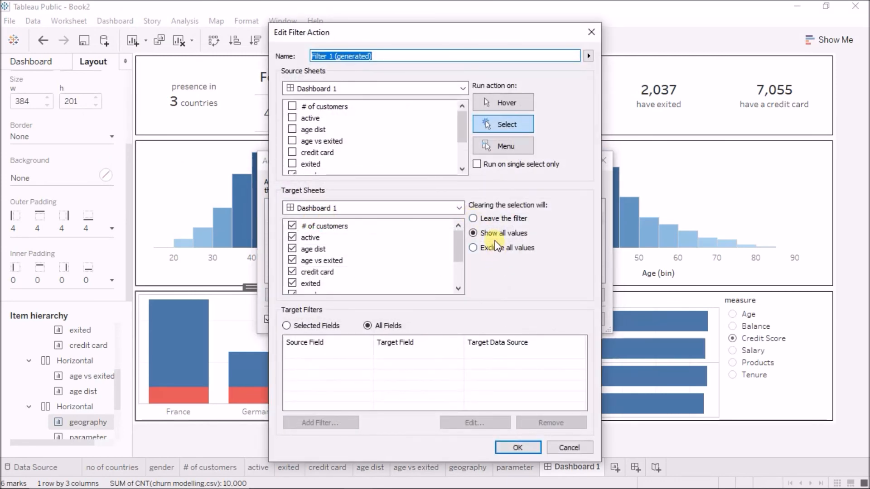
pyautogui.click(507, 443)
pyautogui.click(322, 240)
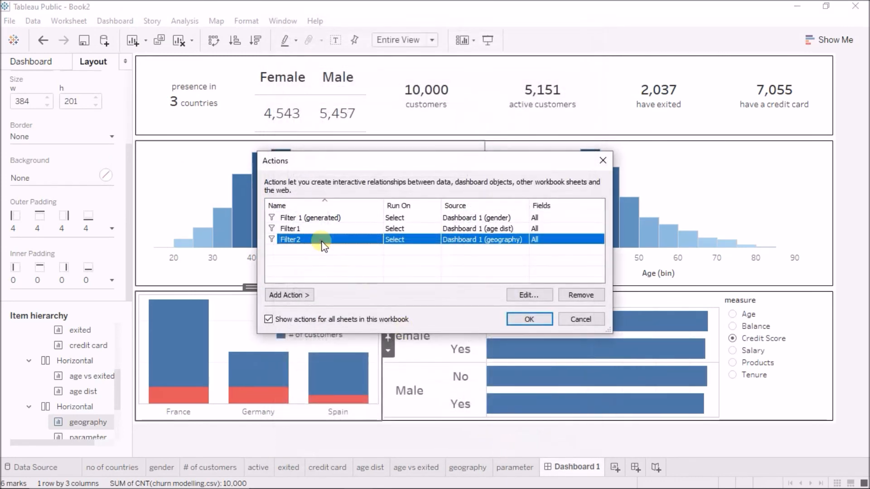
pyautogui.doubleClick(322, 240)
pyautogui.click(482, 231)
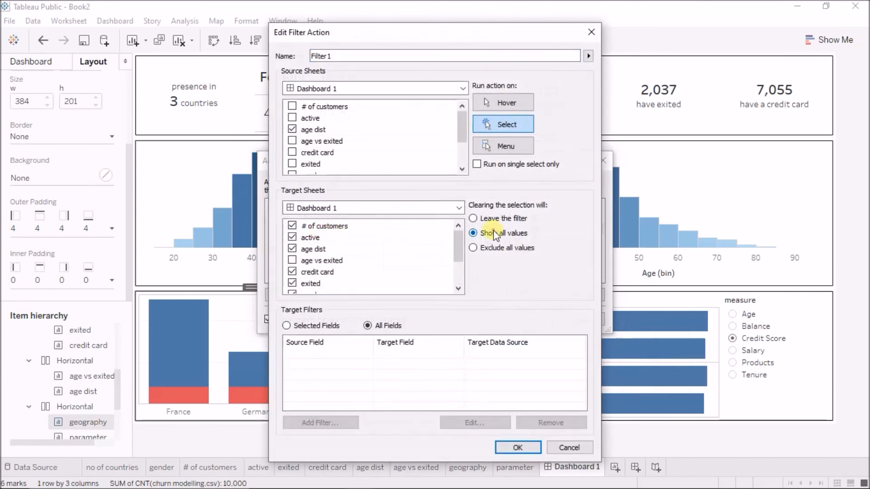
pyautogui.click(517, 448)
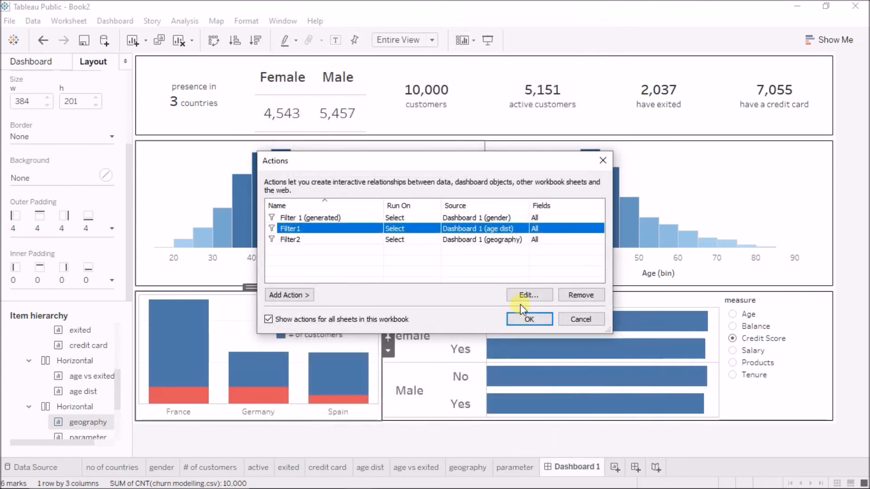
pyautogui.click(522, 317)
# - Test the age dist filter by selecting the 35 and 40 age bins in turn and clearing each selection
pyautogui.click(591, 181)
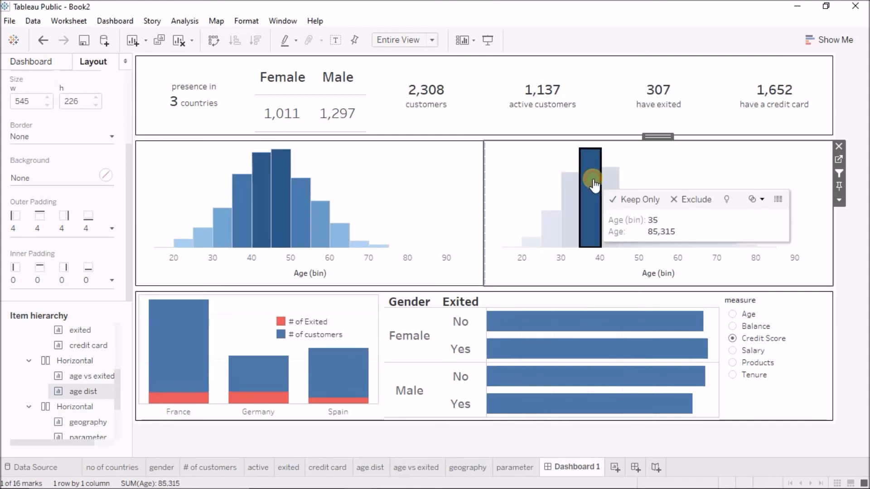
pyautogui.click(594, 183)
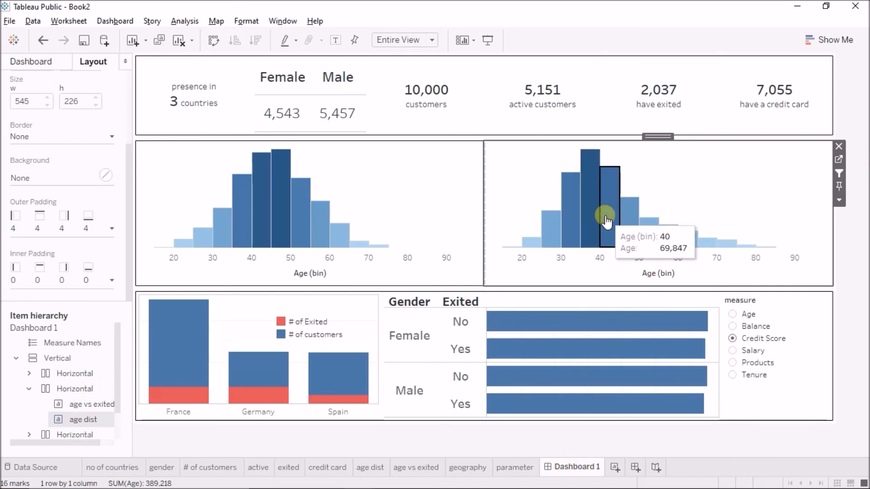
pyautogui.click(606, 219)
pyautogui.click(796, 163)
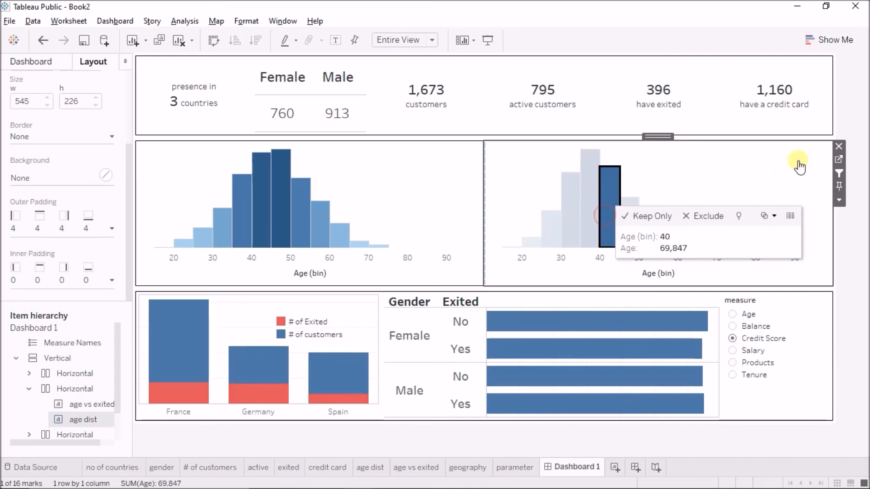
# - Go to the age dist worksheet and open the aliases of the Age (bin) field
pyautogui.click(838, 159)
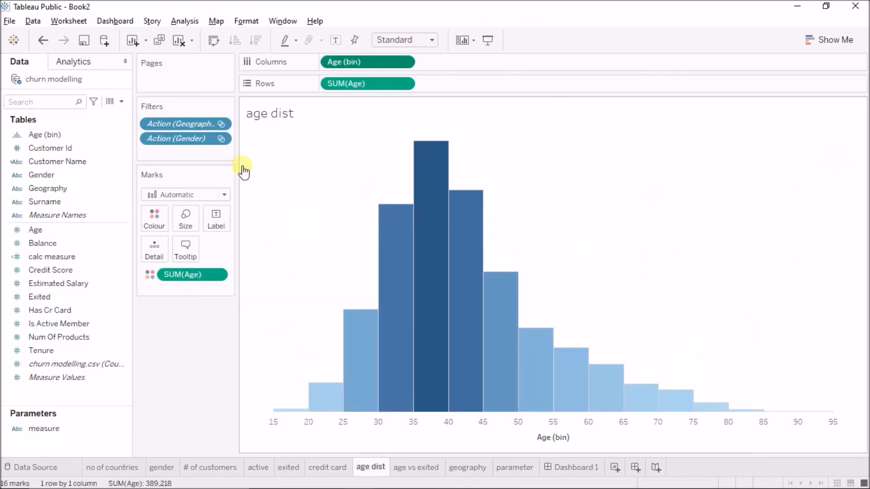
pyautogui.click(101, 135)
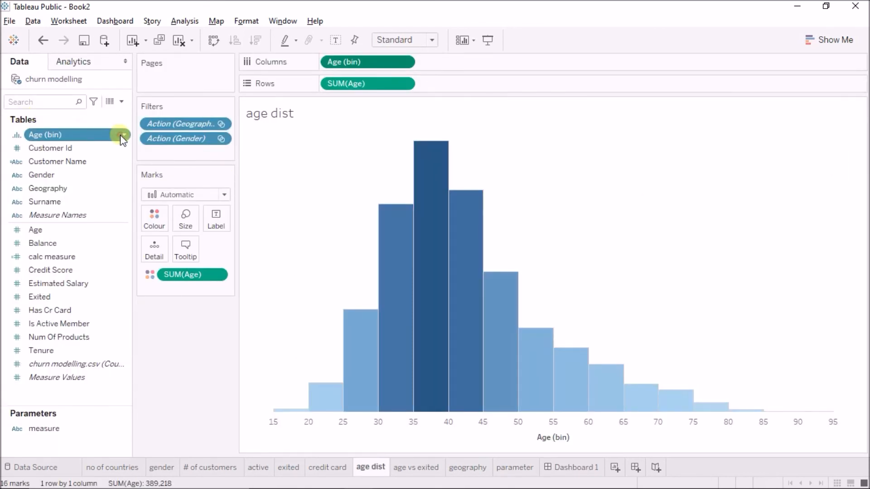
pyautogui.click(122, 135)
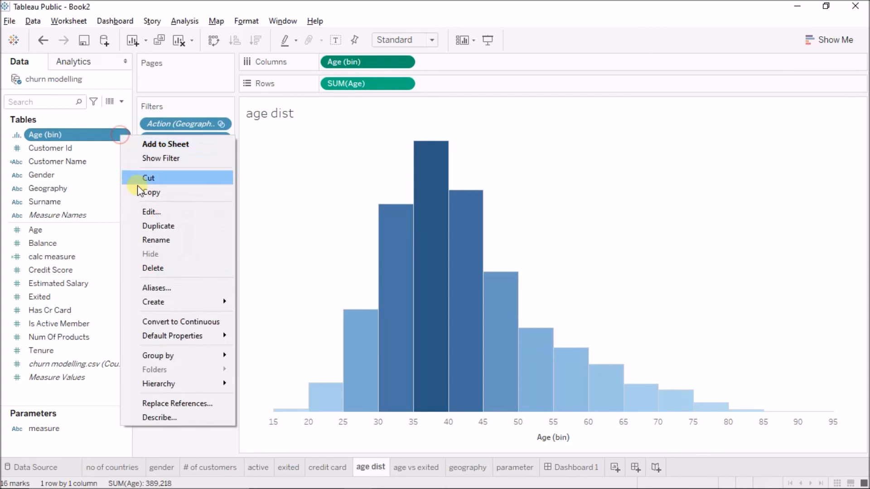
pyautogui.click(166, 286)
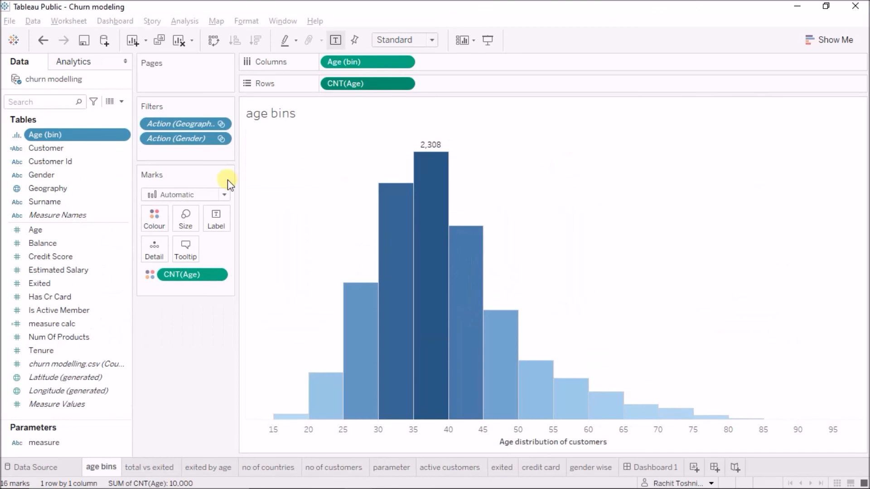
# - Switch to the Churn modeling workbook and open the Age (bin) aliases from its age bins sheet for reference
pyautogui.click(123, 136)
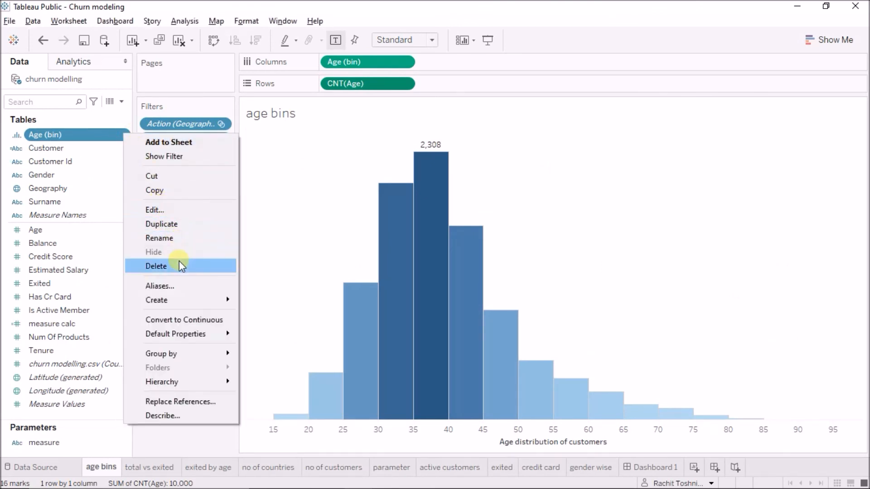
pyautogui.click(190, 286)
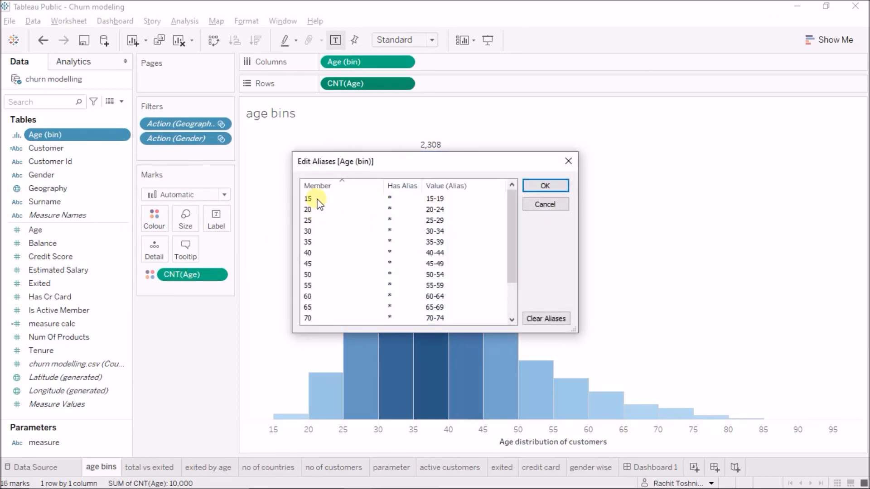
# - Examine the age-range aliases given to the Age (bin) members and how the alias is used in the 40 bin's tooltip
pyautogui.click(436, 197)
pyautogui.click(327, 197)
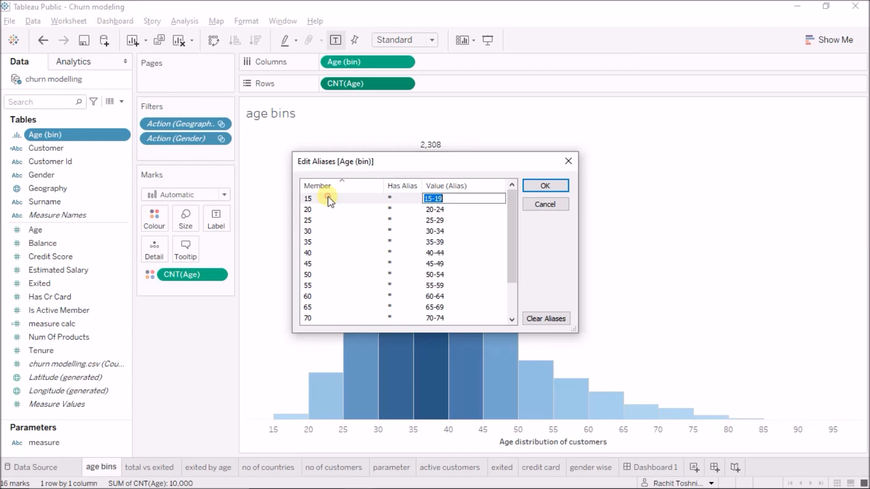
pyautogui.click(449, 208)
pyautogui.click(446, 201)
pyautogui.click(448, 210)
pyautogui.click(448, 210)
pyautogui.click(451, 220)
pyautogui.click(452, 230)
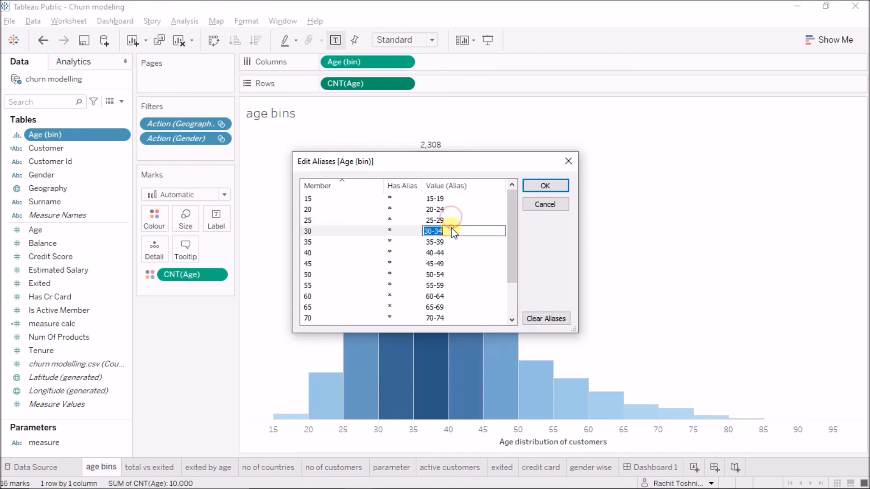
pyautogui.click(453, 252)
pyautogui.click(458, 274)
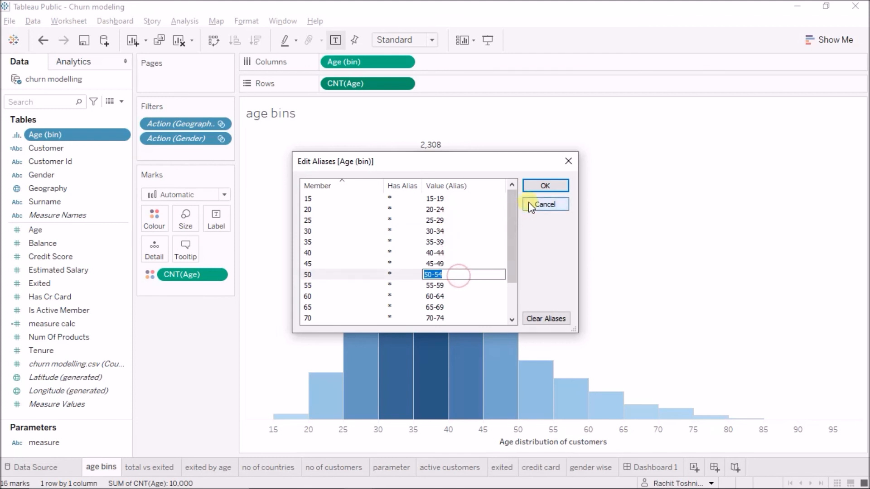
pyautogui.click(544, 186)
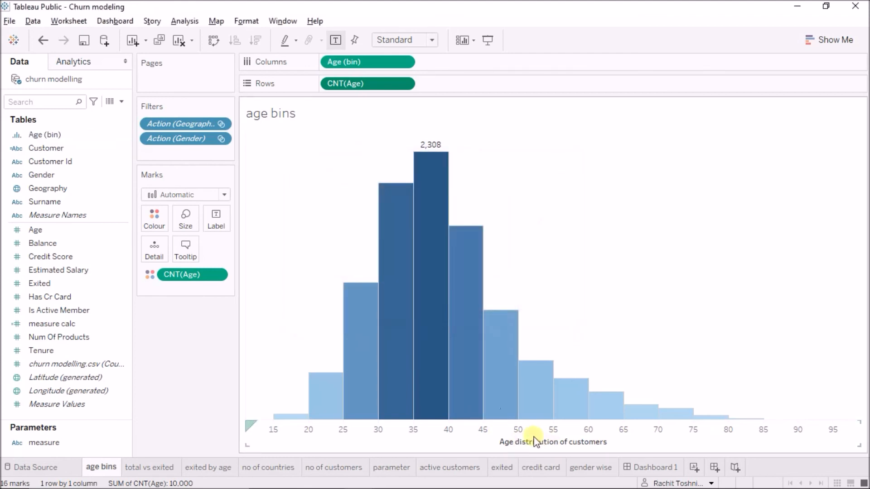
pyautogui.moveTo(469, 364)
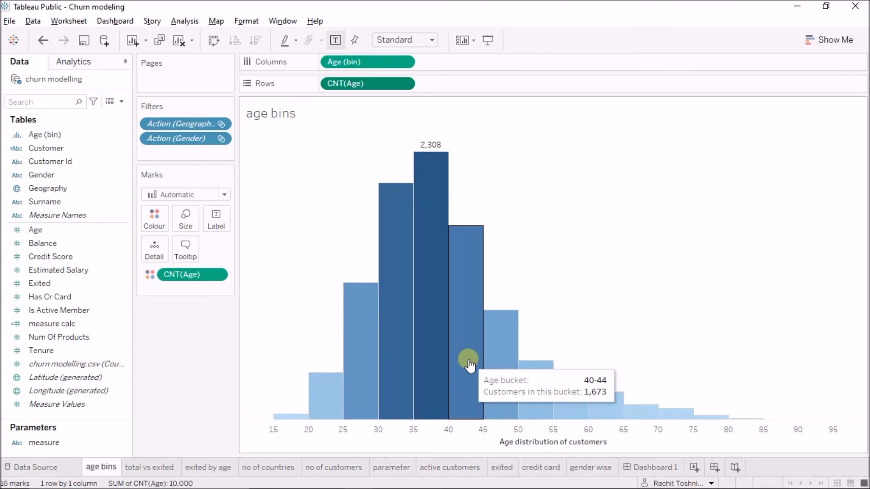
# - Compare both dashboards, and filter the Churn modeling dashboard by Female and clear it to examine the percentages beside its headline figures
pyautogui.hotkey('alt', 'Tab')
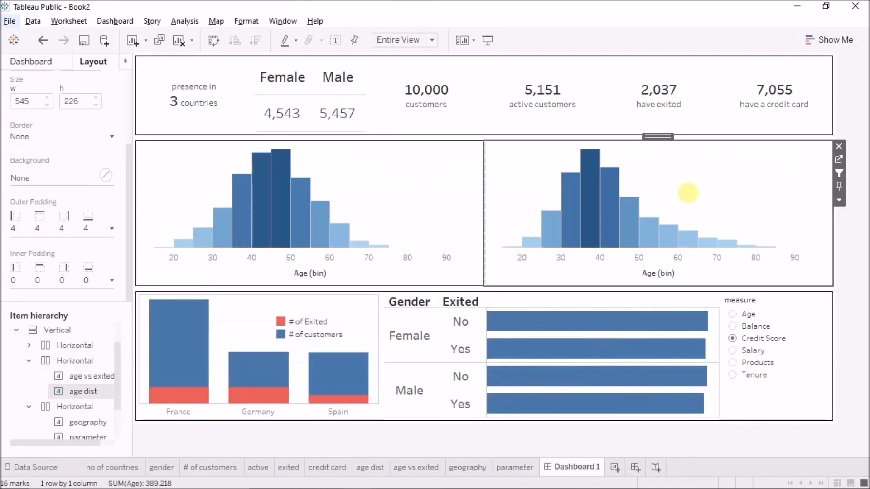
pyautogui.hotkey('alt', 'Tab')
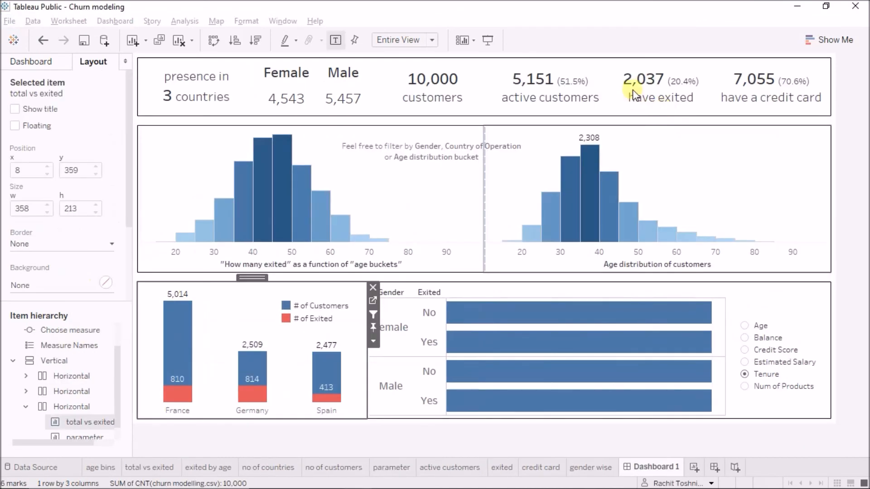
pyautogui.click(292, 76)
pyautogui.click(293, 74)
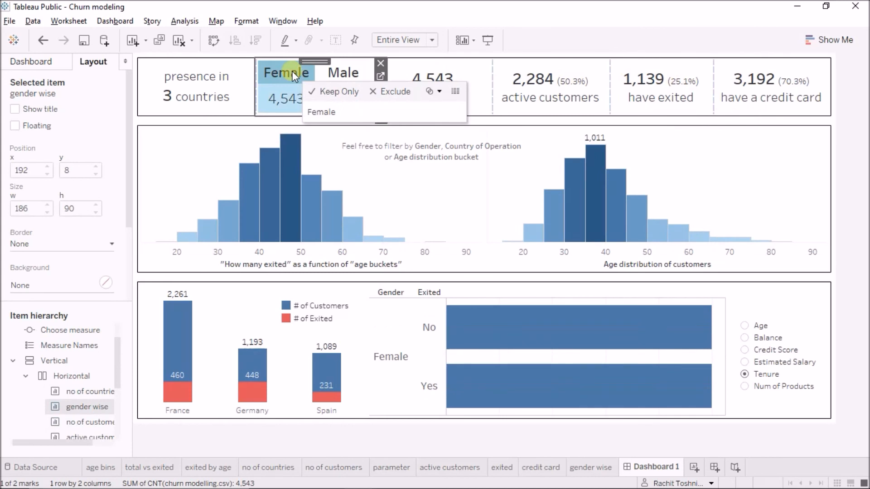
pyautogui.click(403, 191)
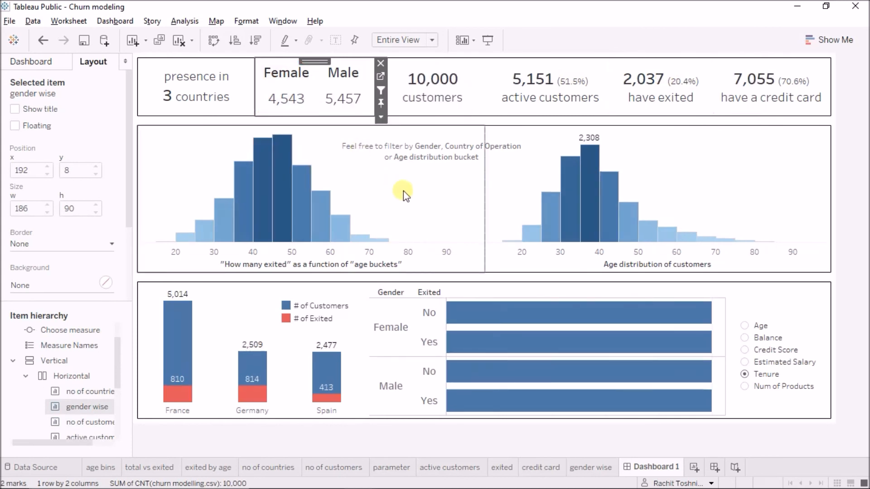
# - Switch back to the Book2 workbook and open the active customers worksheet from its dashboard
pyautogui.hotkey('alt', 'Tab')
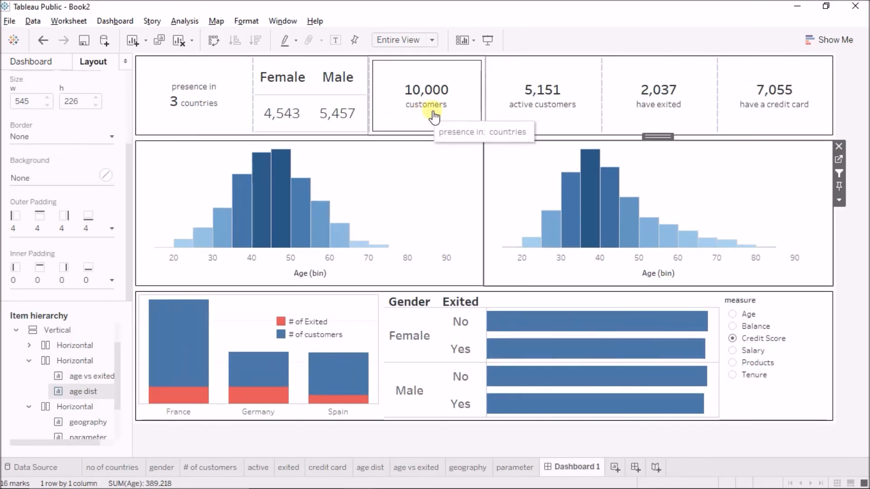
pyautogui.click(533, 112)
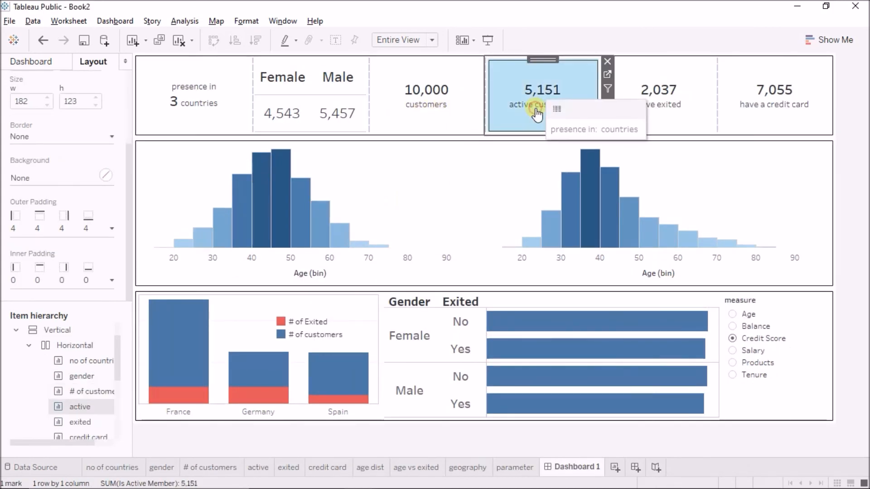
pyautogui.click(608, 74)
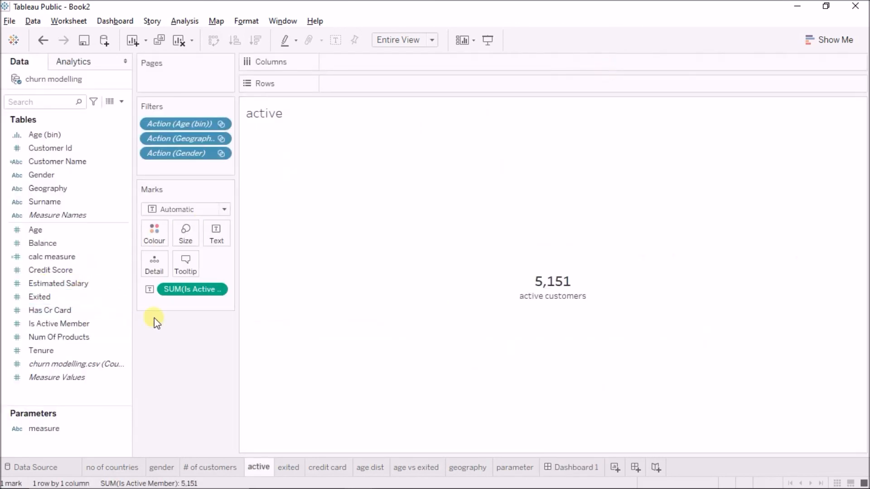
# - Add the calculation sum([Is Active Member]) / COUNT([churn modelling.csv]) to the active sheet's marks and show it as text
pyautogui.doubleClick(170, 304)
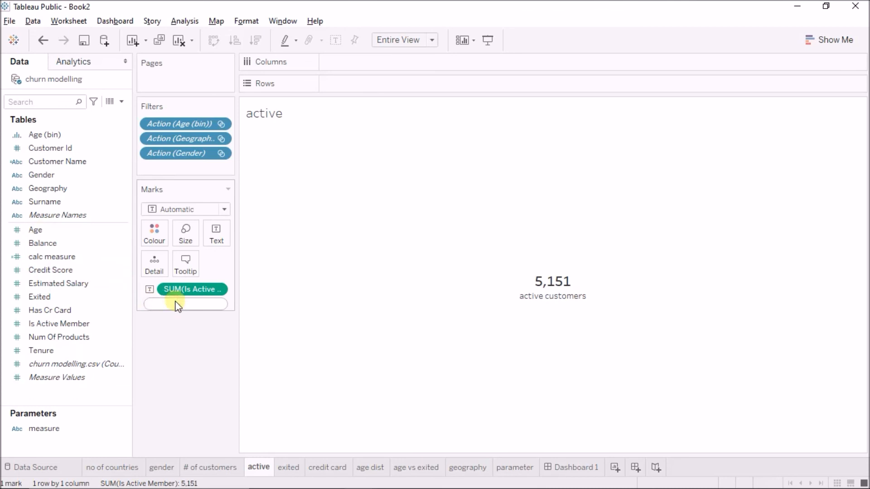
pyautogui.write('[Is Active Member]')
pyautogui.write('um(')
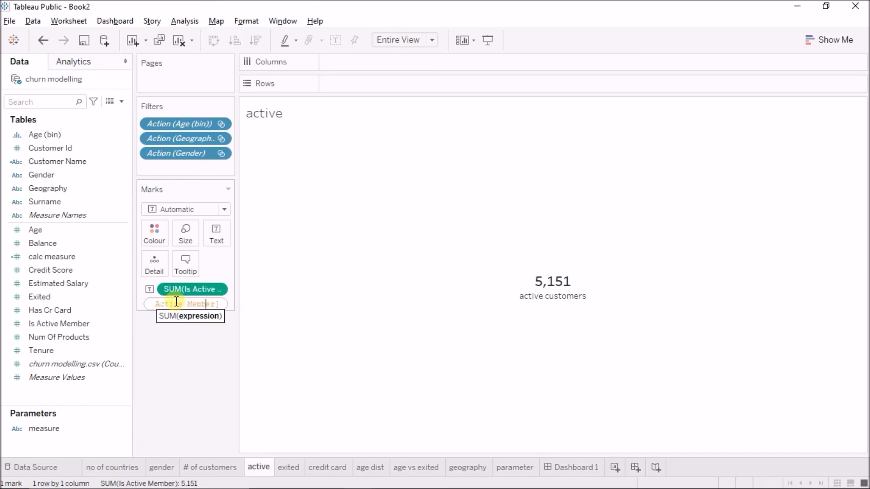
pyautogui.write(') /')
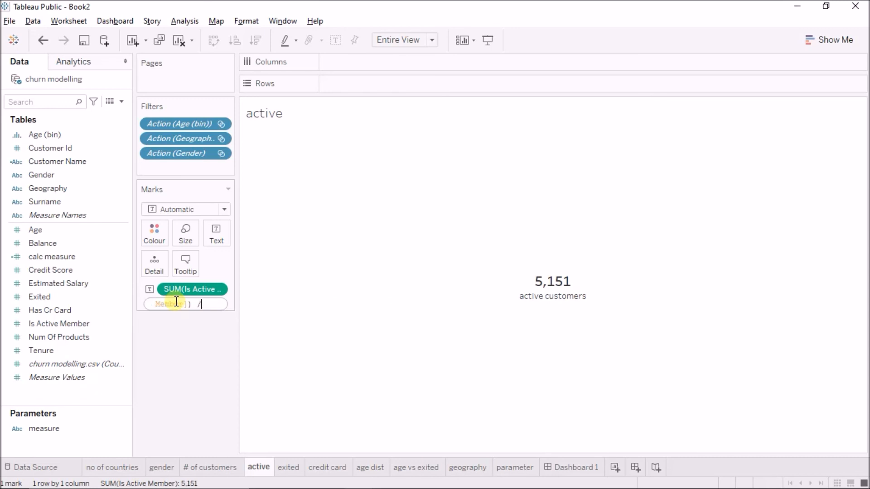
pyautogui.moveTo(98, 365); pyautogui.dragTo(154, 305)
pyautogui.click(154, 306)
pyautogui.press('Return')
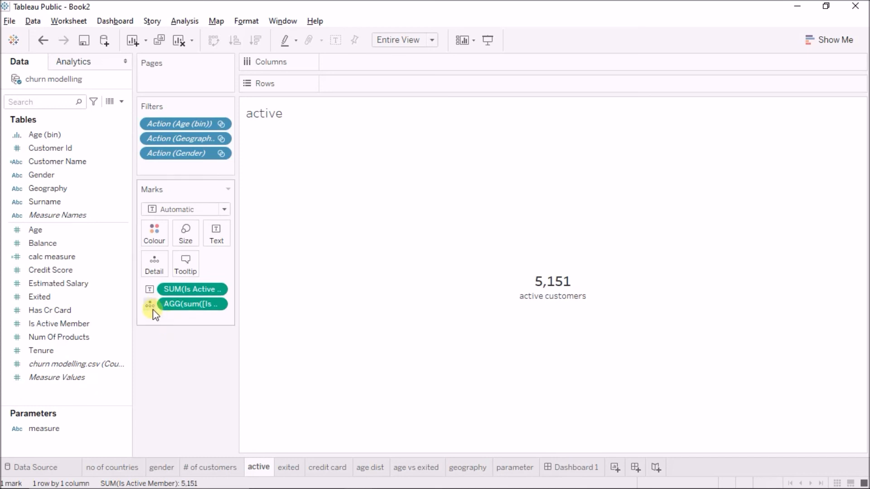
pyautogui.click(153, 309)
pyautogui.click(190, 329)
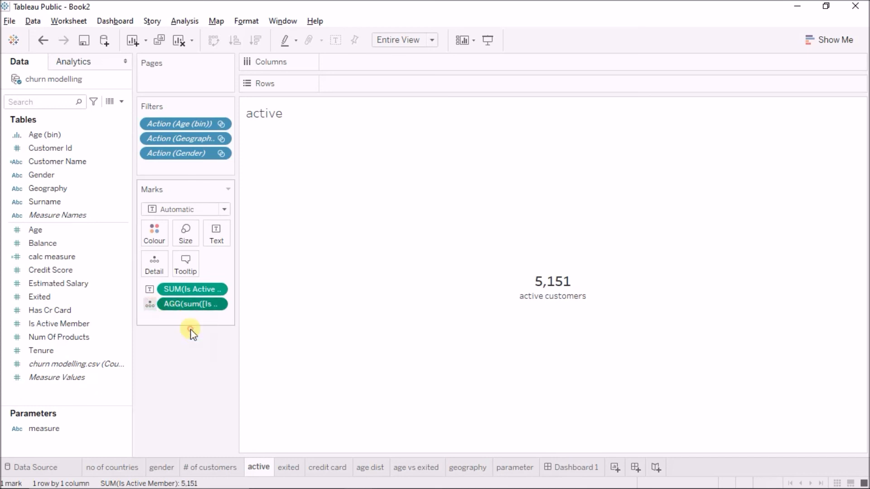
# - Format the active customers ratio as a percentage with 1 decimal place
pyautogui.moveTo(574, 323)
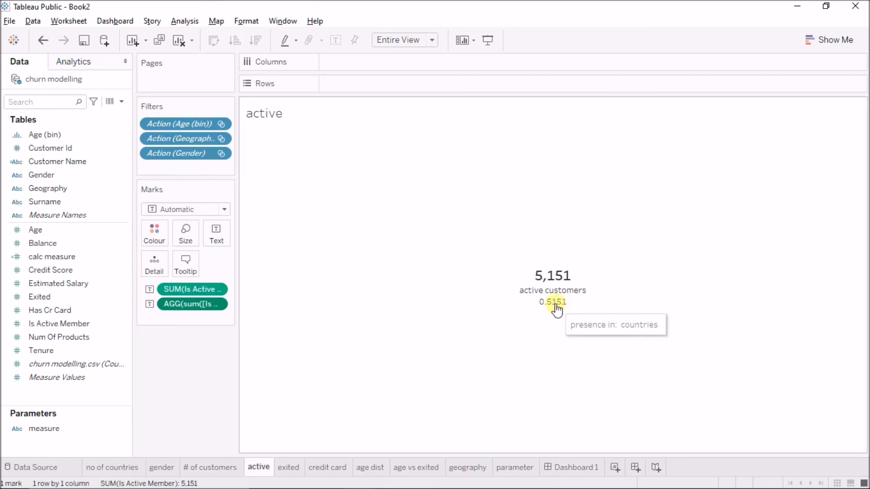
pyautogui.click(216, 303)
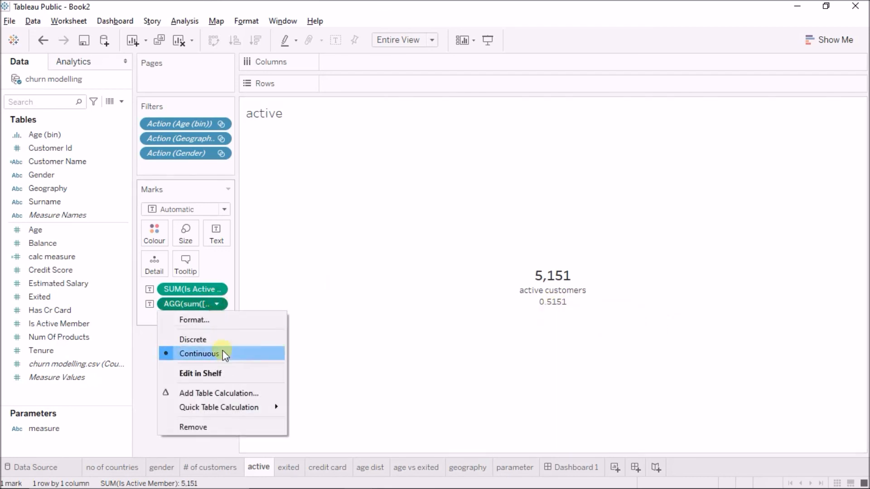
pyautogui.click(211, 319)
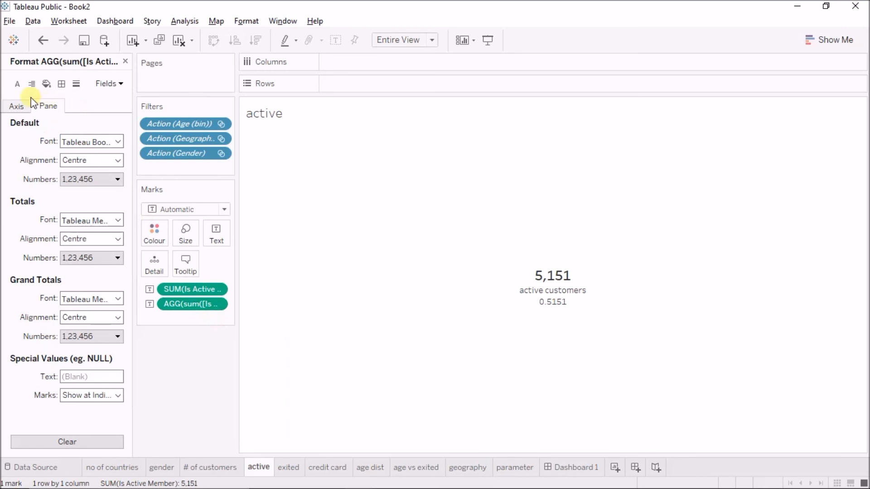
pyautogui.click(89, 177)
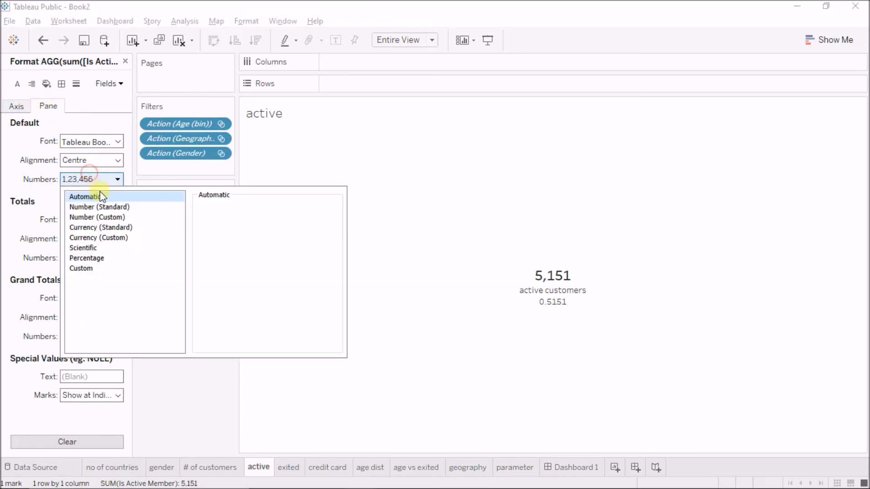
pyautogui.click(116, 258)
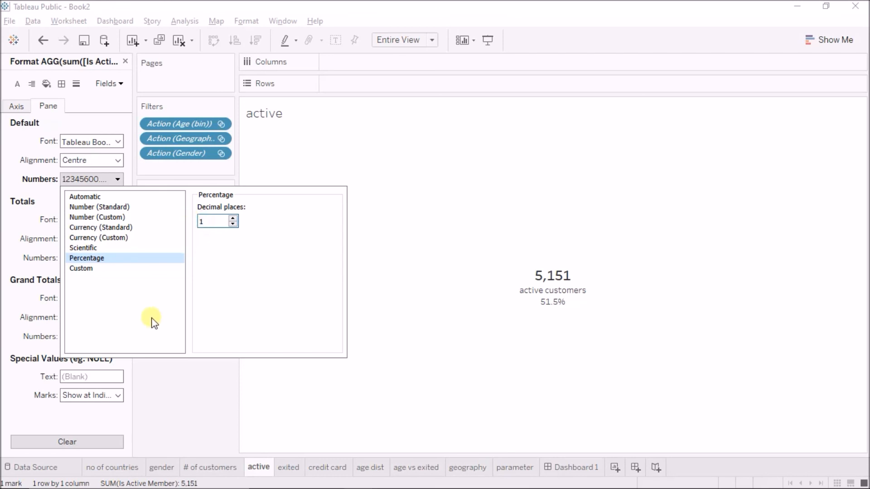
pyautogui.click(181, 393)
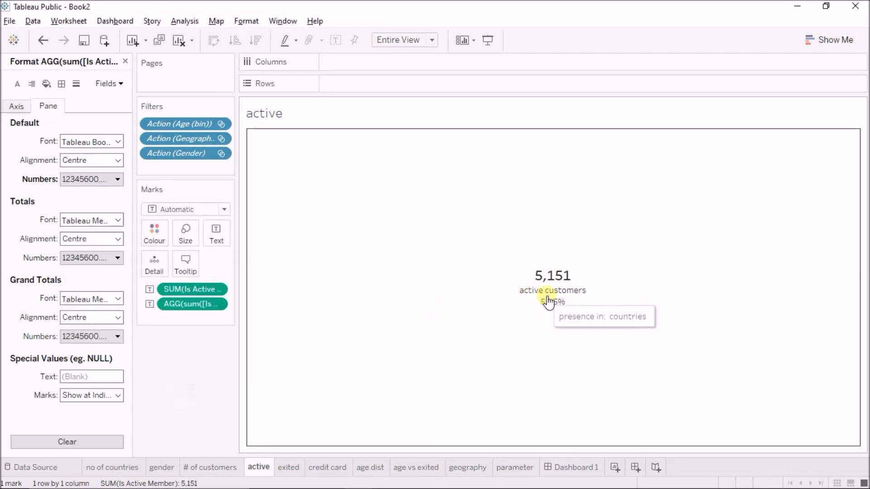
# - Edit the active sheet's label so the percentage stands in parentheses right after the SUM(Is Active Member) value, above "active customers"
pyautogui.click(218, 232)
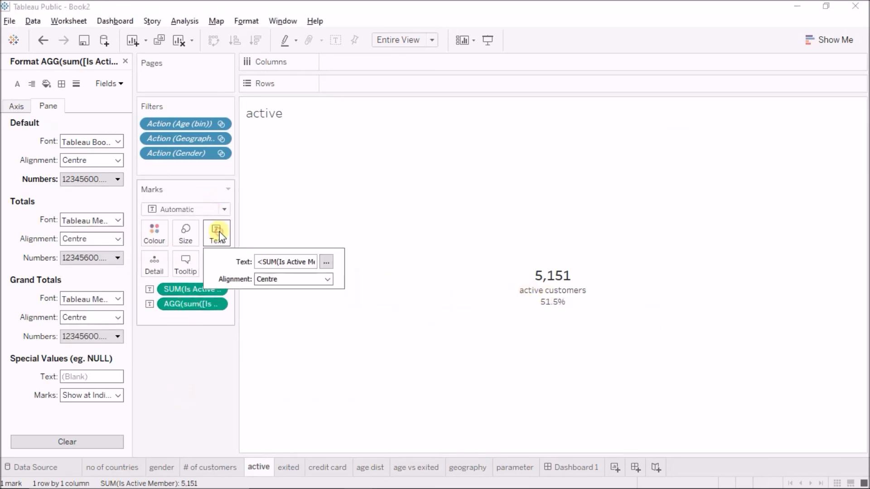
pyautogui.click(326, 260)
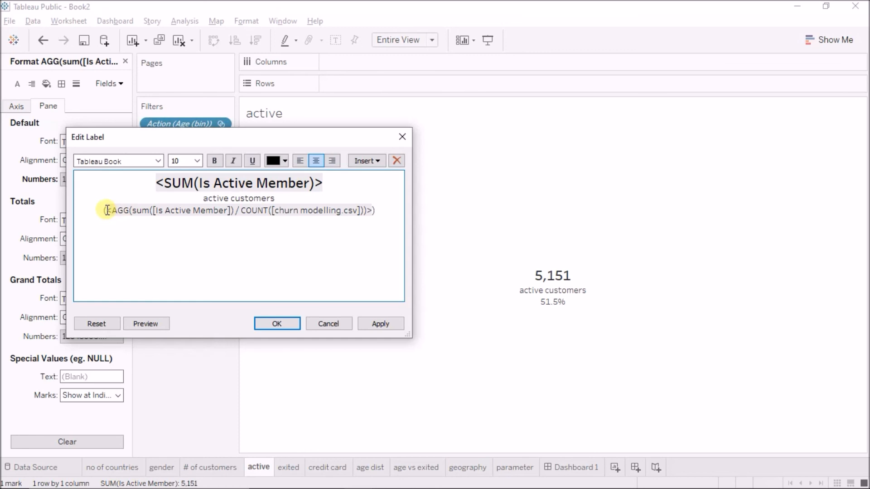
pyautogui.moveTo(96, 210); pyautogui.dragTo(424, 221)
pyautogui.hotkey('ctrl', 'x')
pyautogui.click(360, 186)
pyautogui.hotkey('ctrl', 'v')
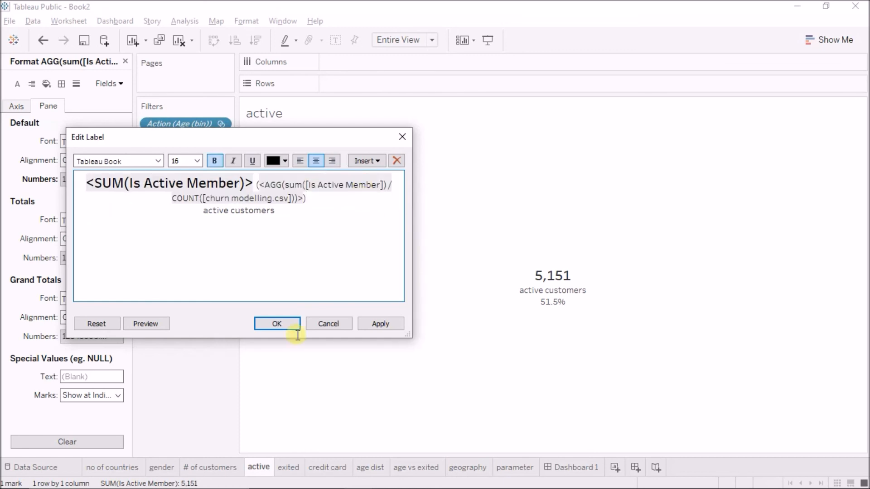
pyautogui.click(277, 323)
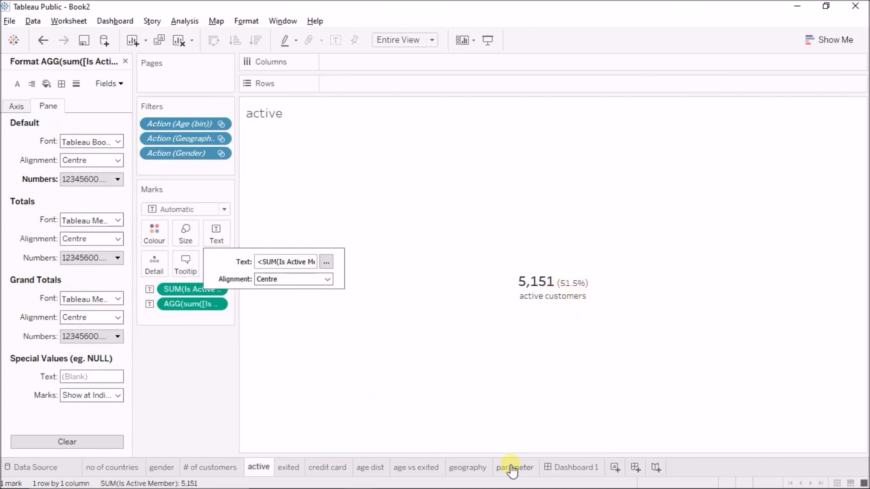
# - Return to Dashboard 1 and test the active customers percentage by filtering on Female and clearing the selection
pyautogui.click(574, 467)
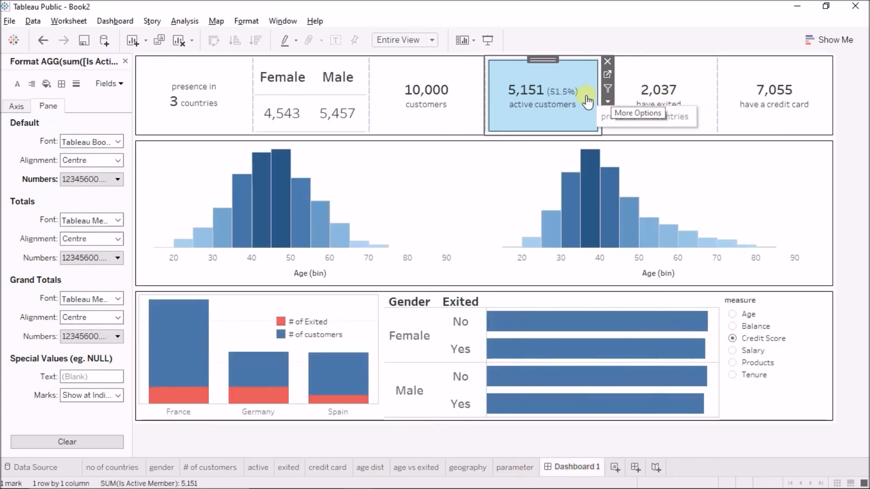
pyautogui.click(279, 81)
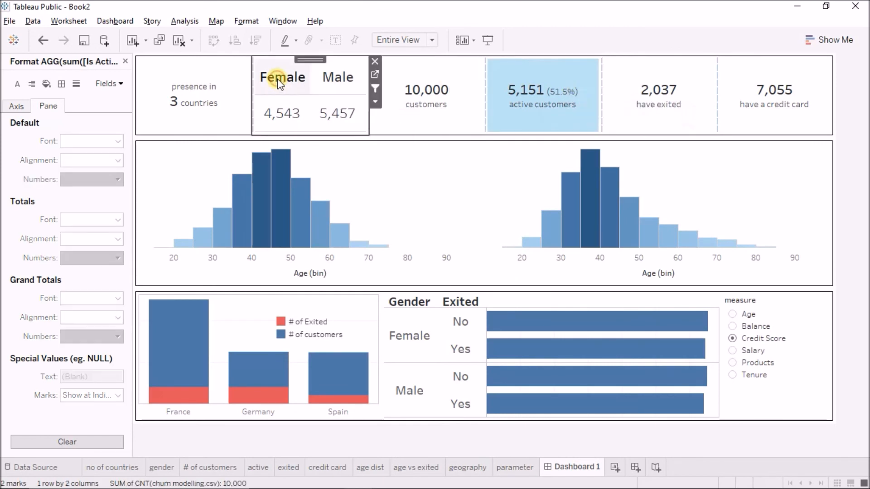
pyautogui.click(278, 80)
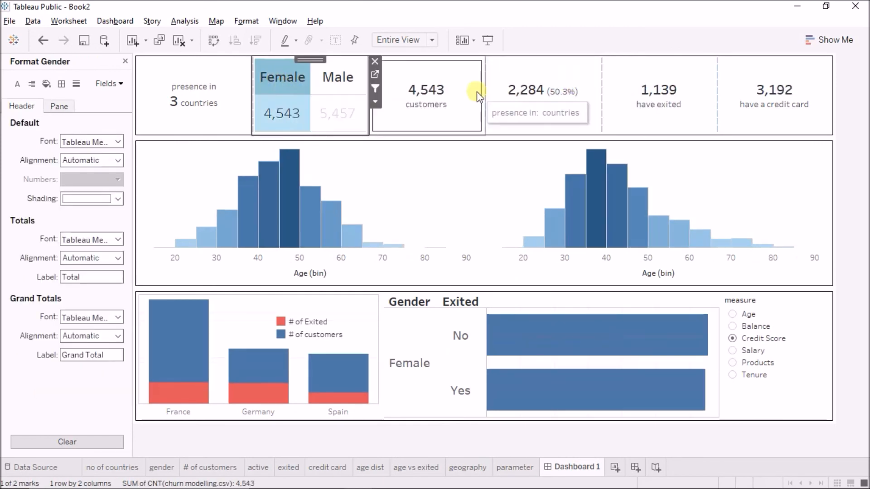
pyautogui.click(351, 78)
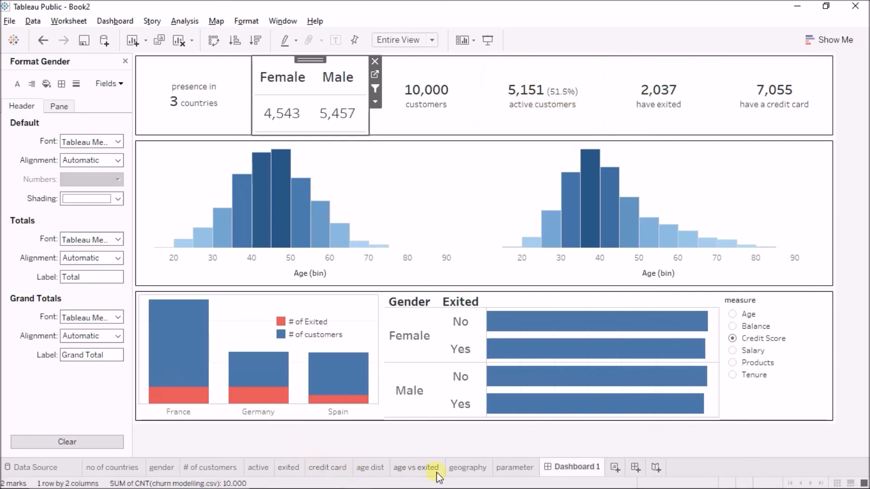
# - Replace the # of customers sheet's tooltip with "# customers : " followed by the CNT(churn modelling.csv) field, and check it on the sheet
pyautogui.click(233, 463)
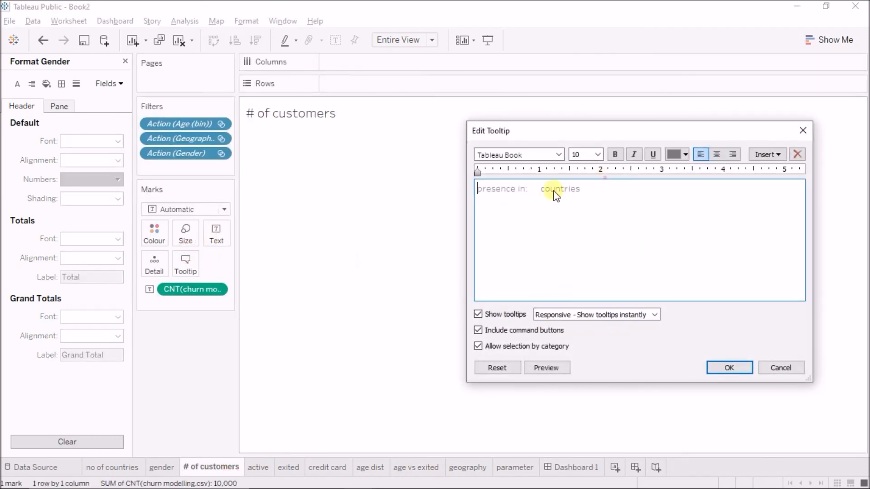
pyautogui.moveTo(605, 198); pyautogui.dragTo(461, 190)
pyautogui.press('BackSpace')
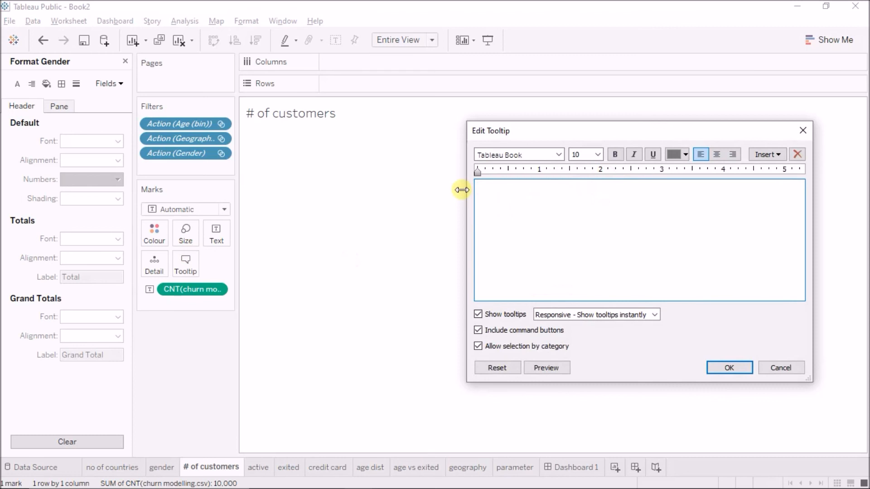
pyautogui.moveTo(724, 127); pyautogui.dragTo(548, 188)
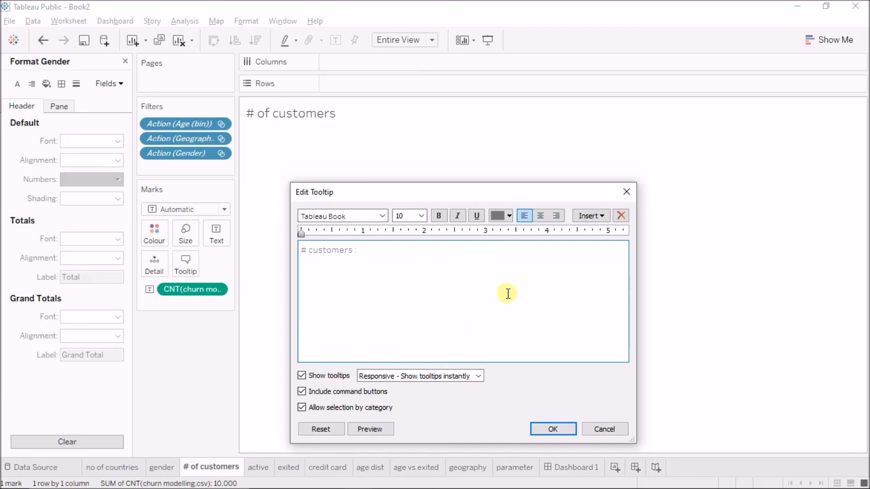
pyautogui.click(590, 216)
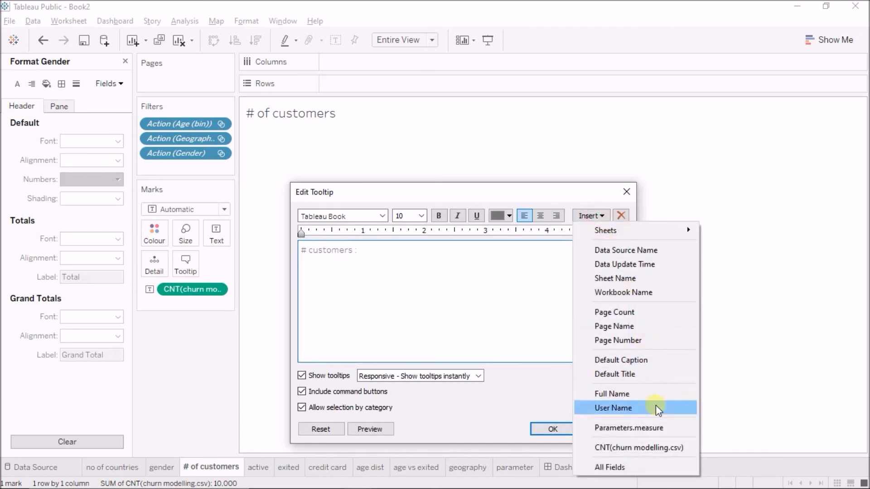
pyautogui.click(662, 446)
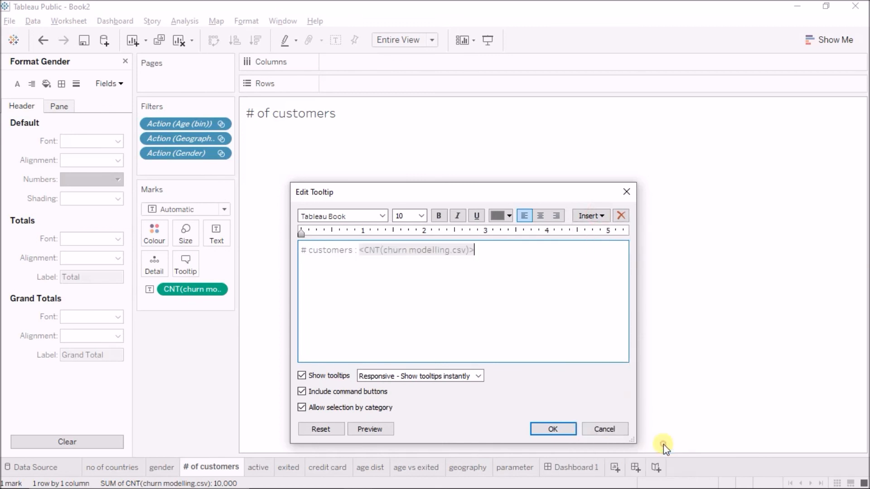
pyautogui.click(563, 428)
pyautogui.moveTo(489, 217)
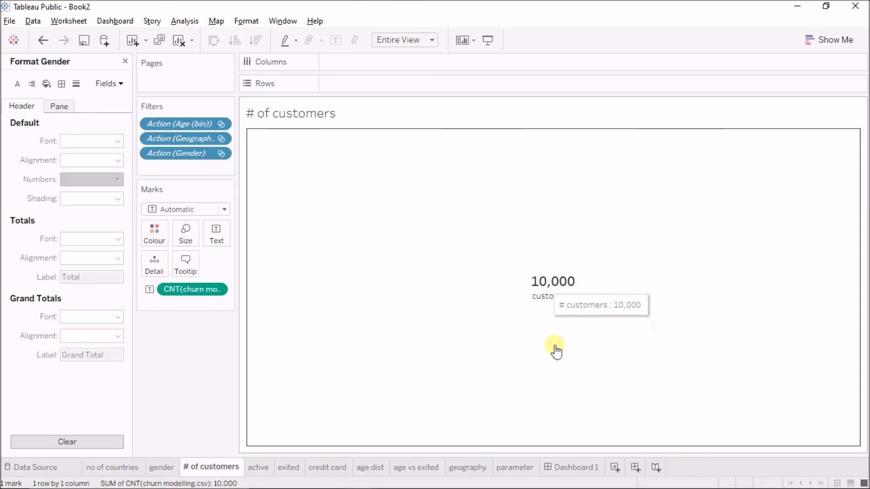
pyautogui.moveTo(245, 480)
pyautogui.moveTo(324, 384)
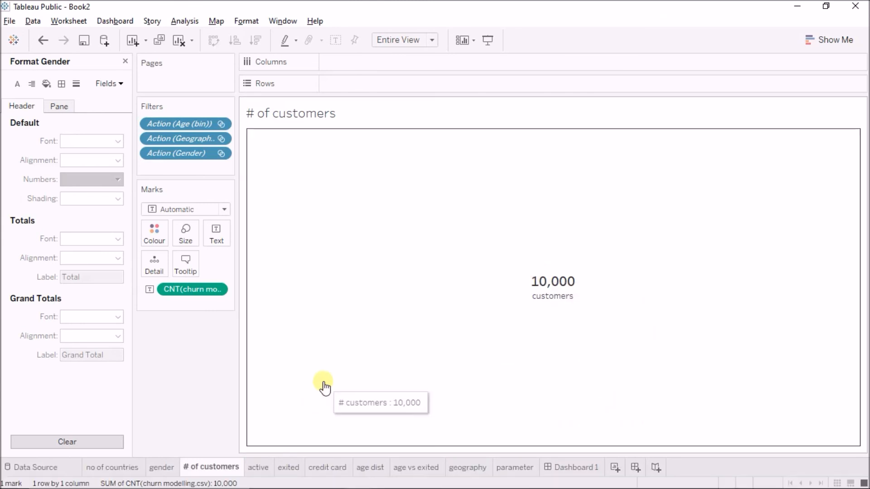
# - Show Dashboard 1 in presentation mode and examine the tooltips of the gender/exited bars, geography chart, age histogram and active customers figure
pyautogui.click(559, 467)
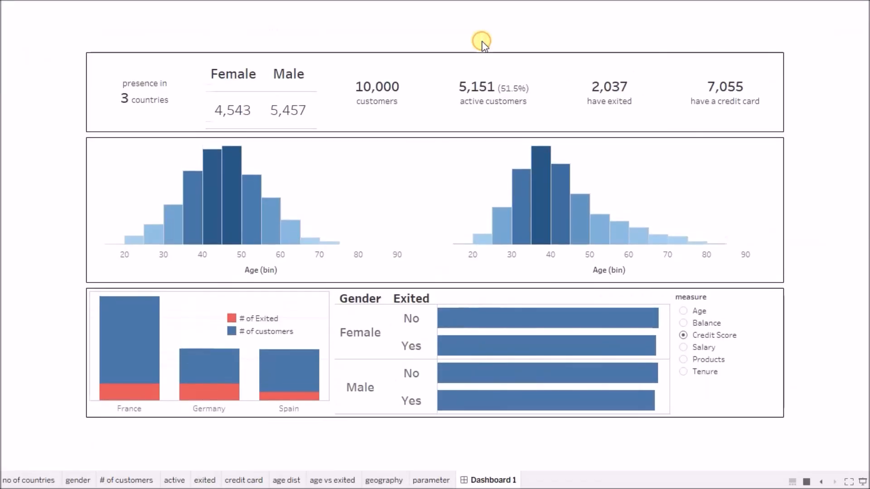
pyautogui.moveTo(554, 316)
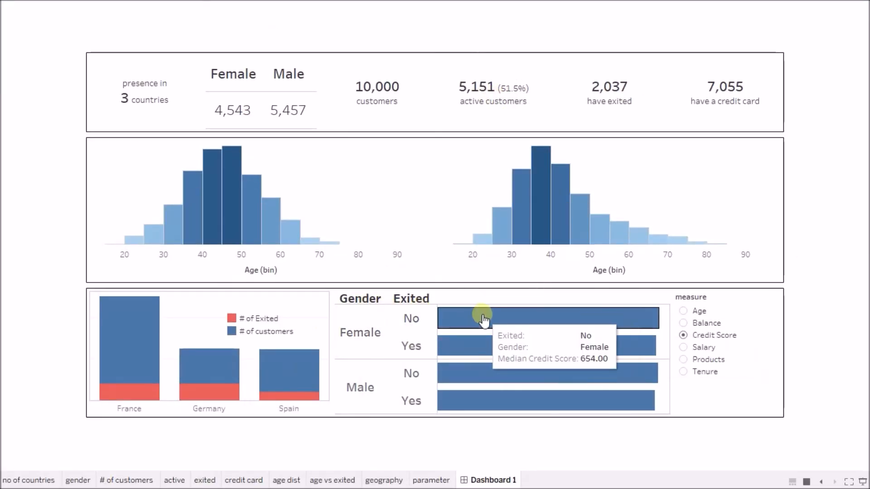
pyautogui.moveTo(152, 366)
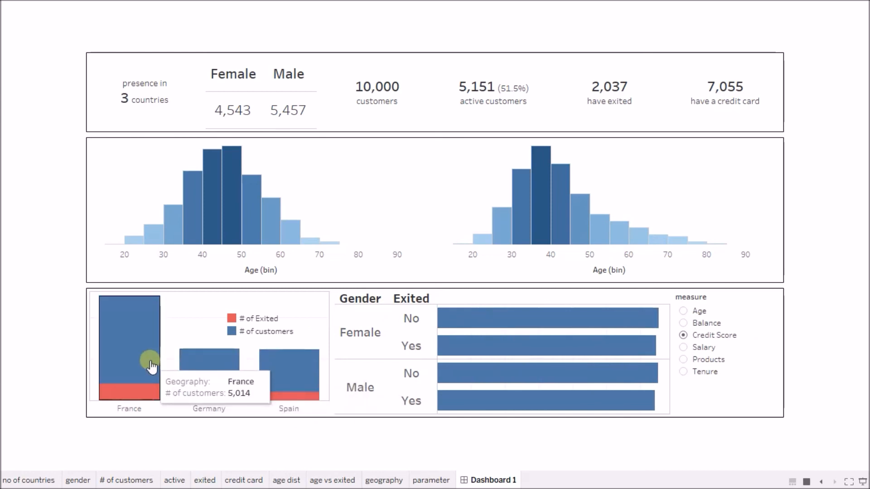
pyautogui.moveTo(578, 218)
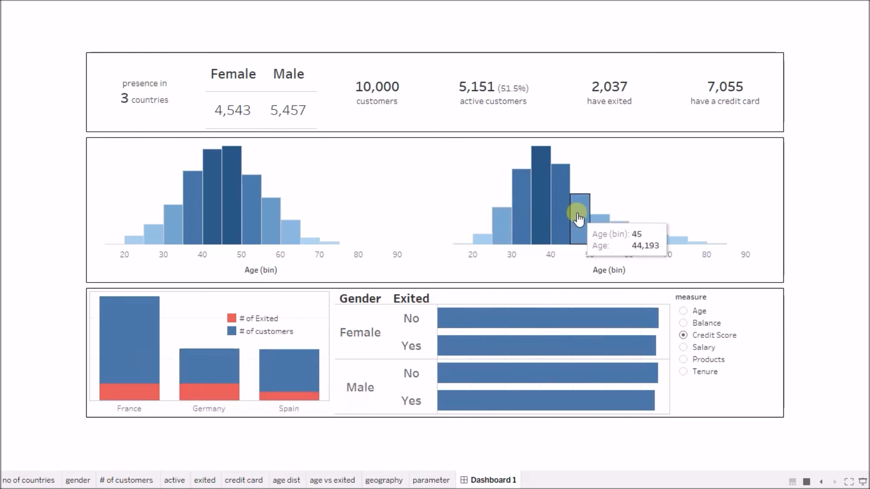
pyautogui.moveTo(511, 116)
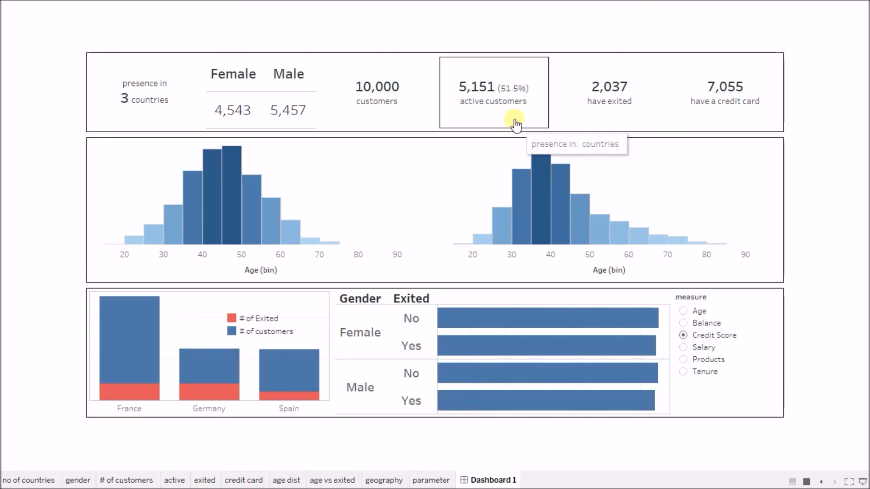